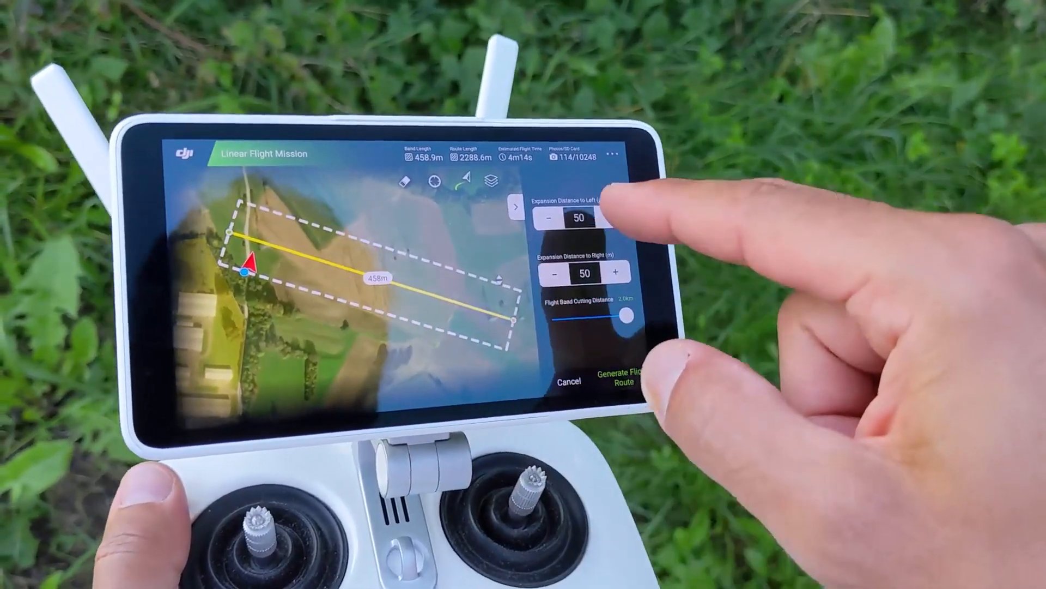
# Step: Set the left and right expansion distances to 15 m and generate the flight route
pyautogui.click(578, 224)
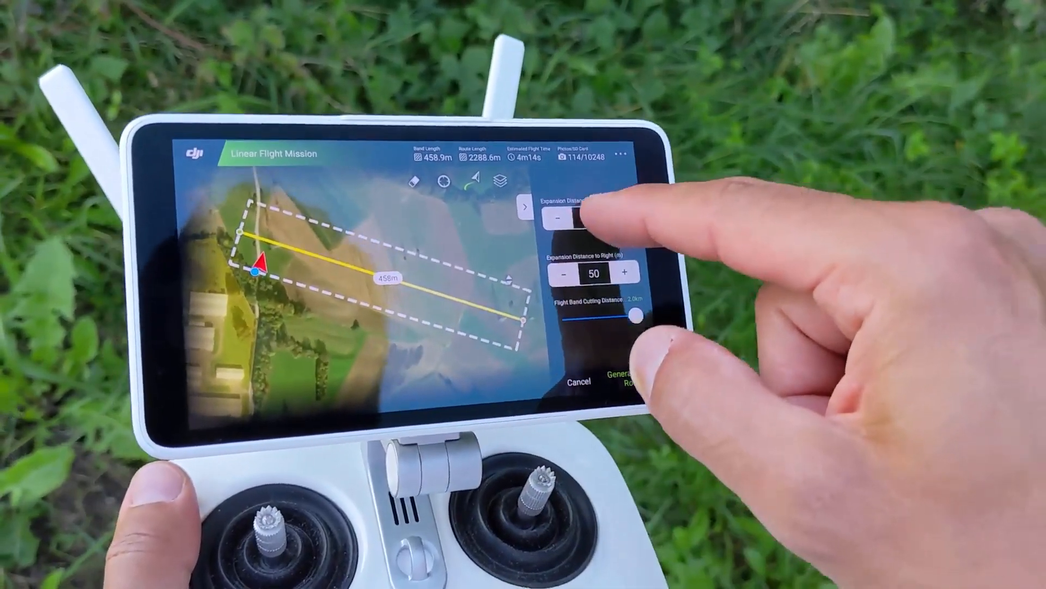
pyautogui.press('BackSpace')
pyautogui.press('BackSpace')
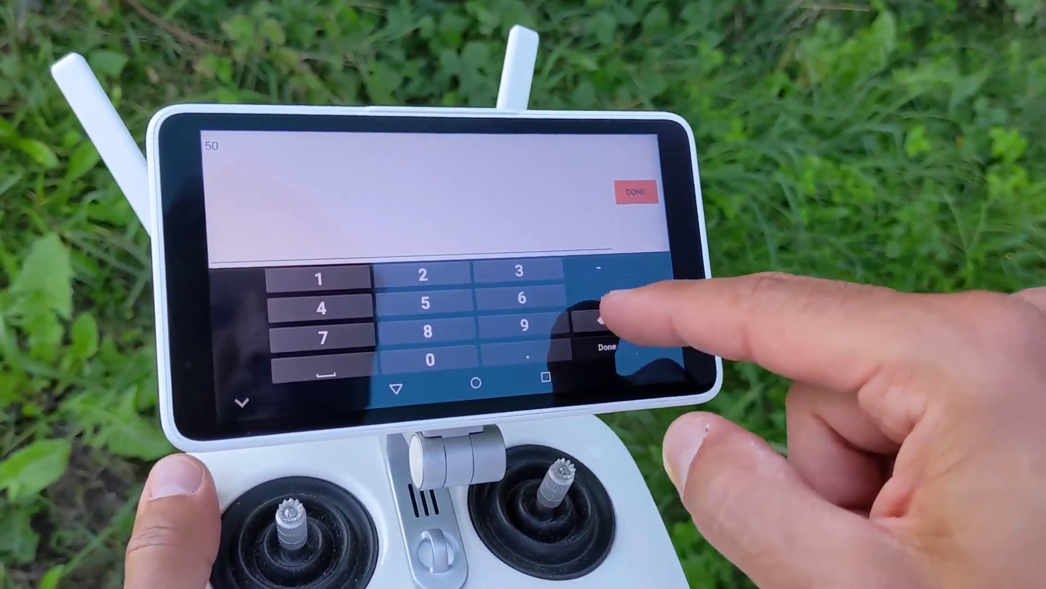
pyautogui.write('15')
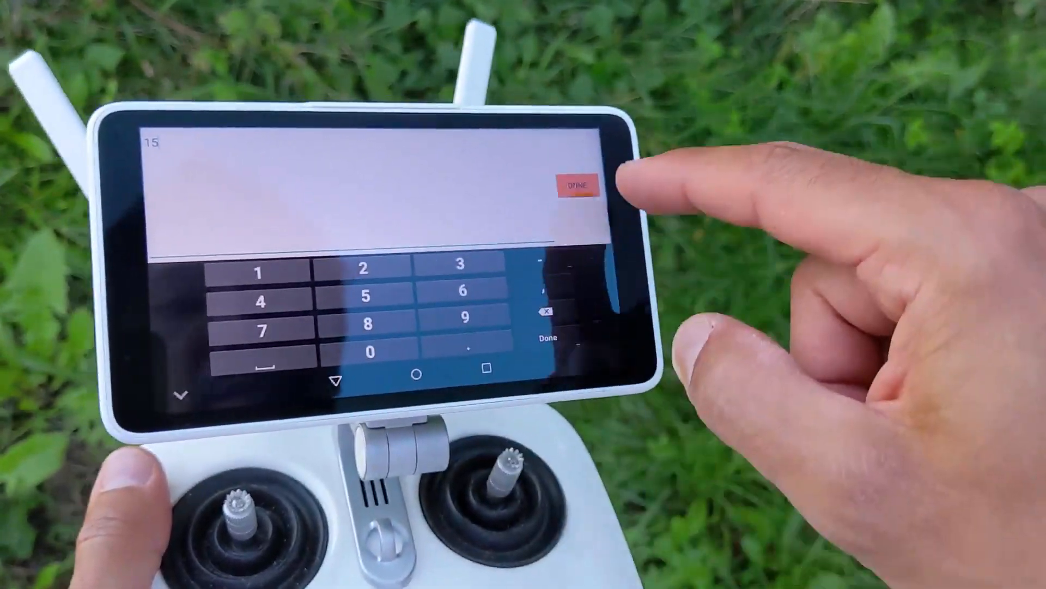
pyautogui.click(572, 185)
pyautogui.click(582, 266)
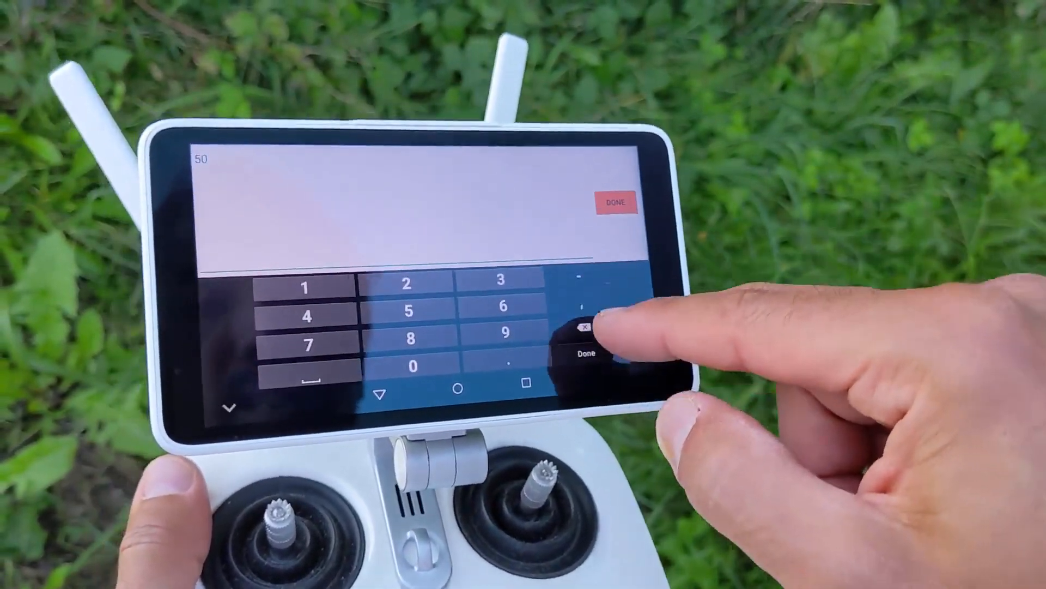
pyautogui.write('15')
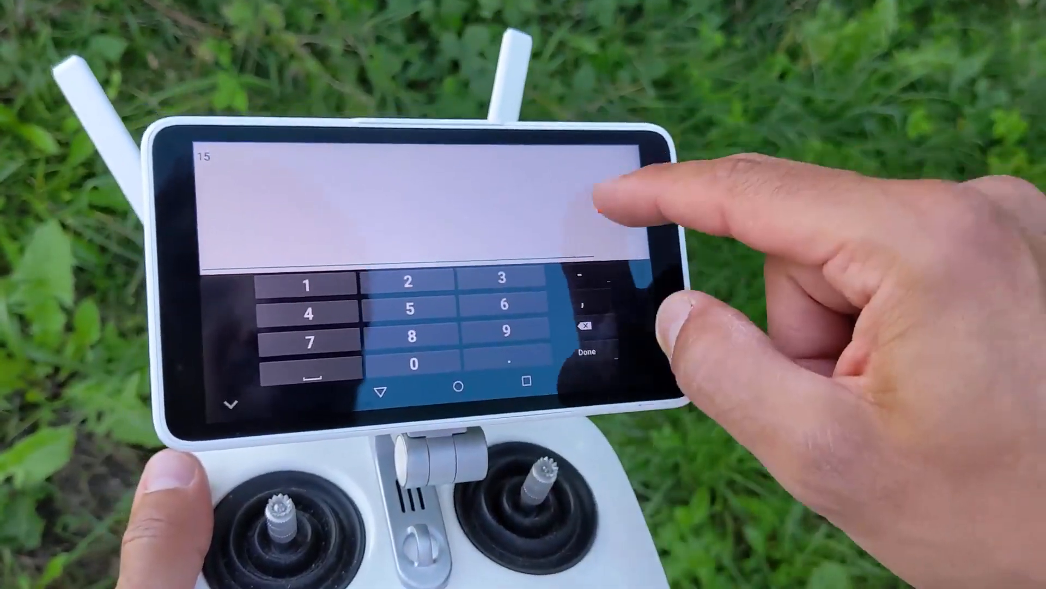
pyautogui.click(598, 201)
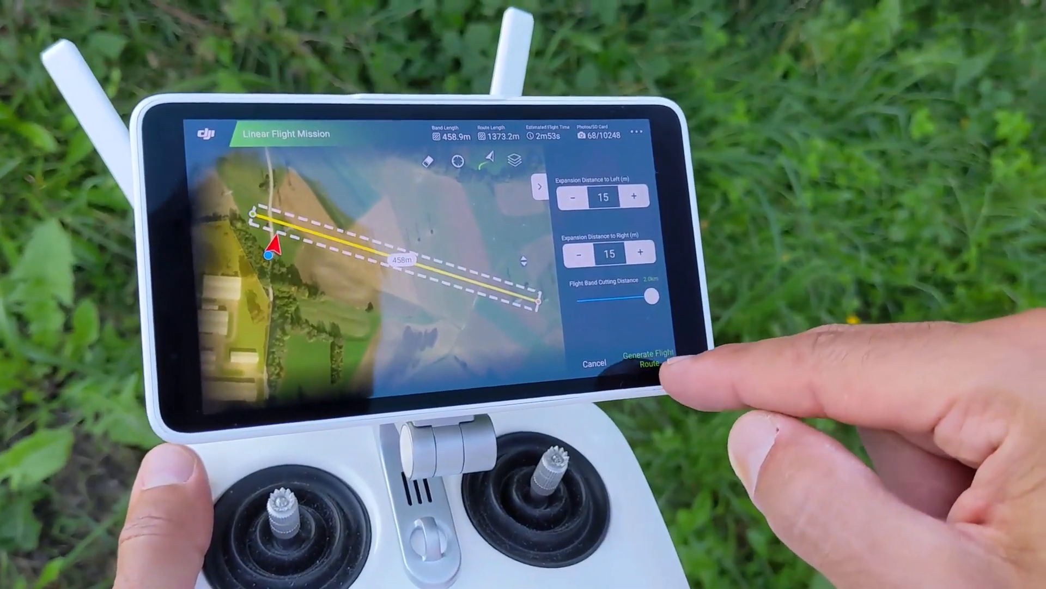
pyautogui.click(632, 351)
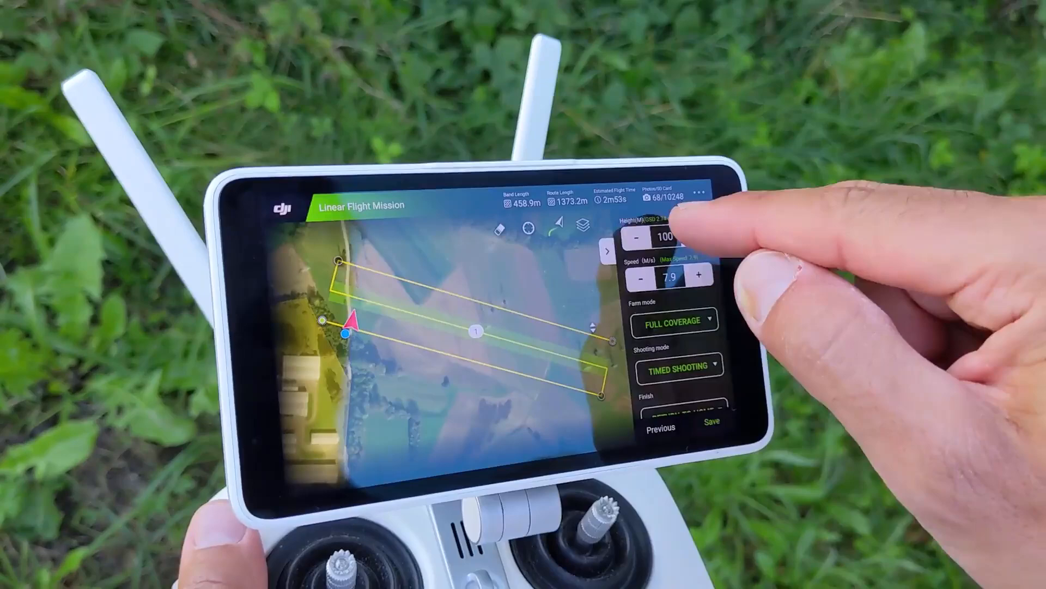
# Step: Set the flight height to 80 m
pyautogui.click(666, 236)
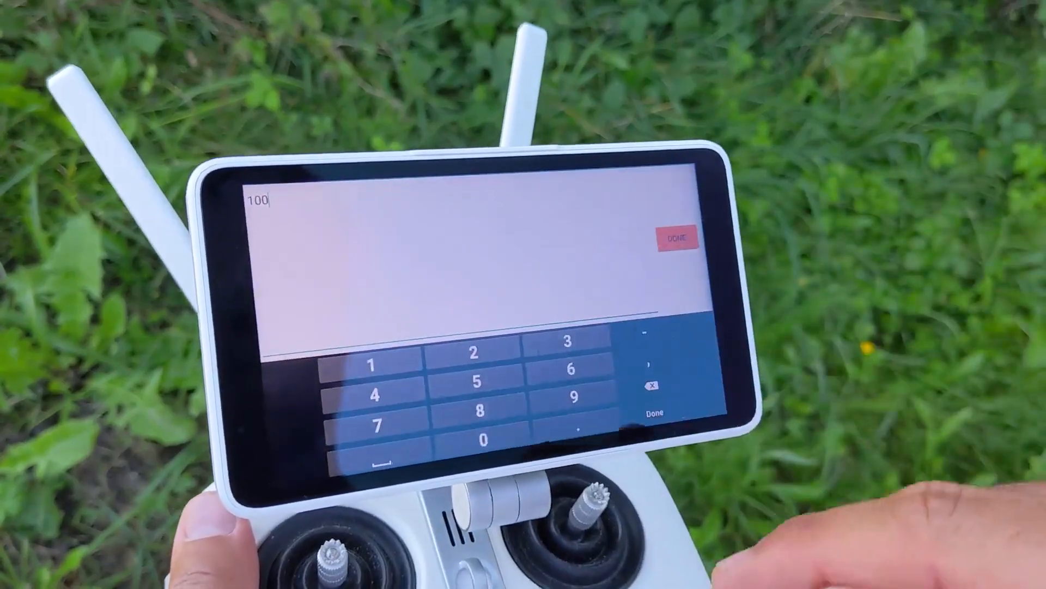
pyautogui.press('BackSpace')
pyautogui.press('BackSpace')
pyautogui.press('BackSpace')
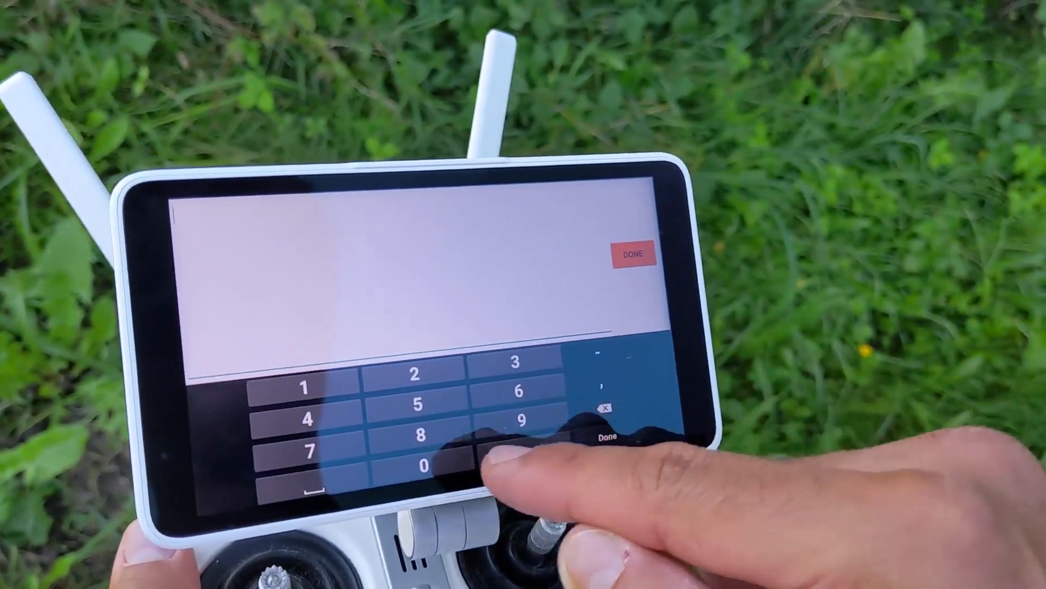
pyautogui.write('80')
pyautogui.click(640, 239)
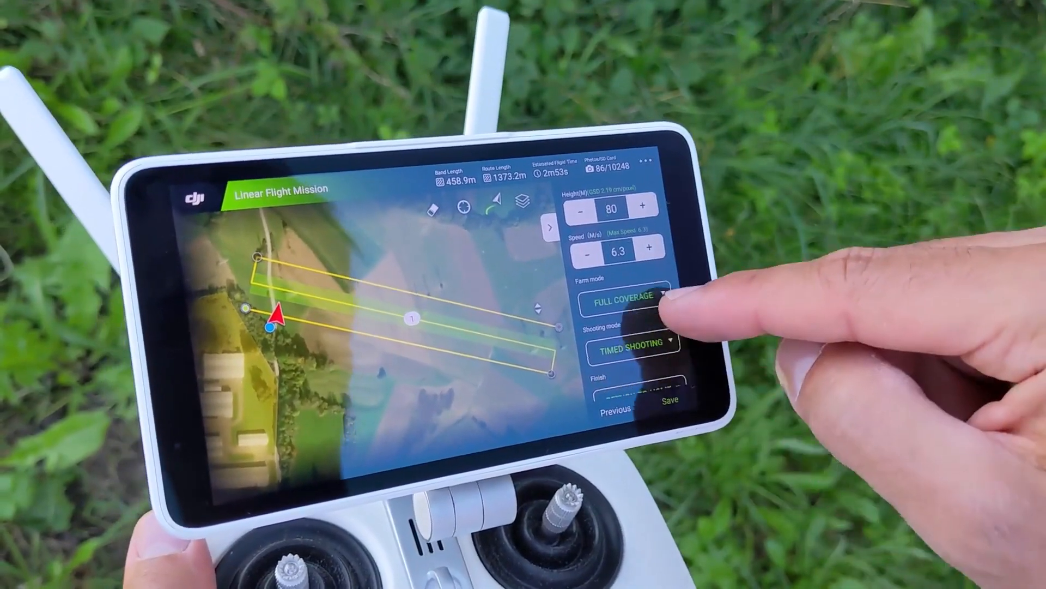
# Step: In the camera settings, enable shutter priority with a shutter value of 800
pyautogui.moveTo(661, 299); pyautogui.dragTo(709, 155)
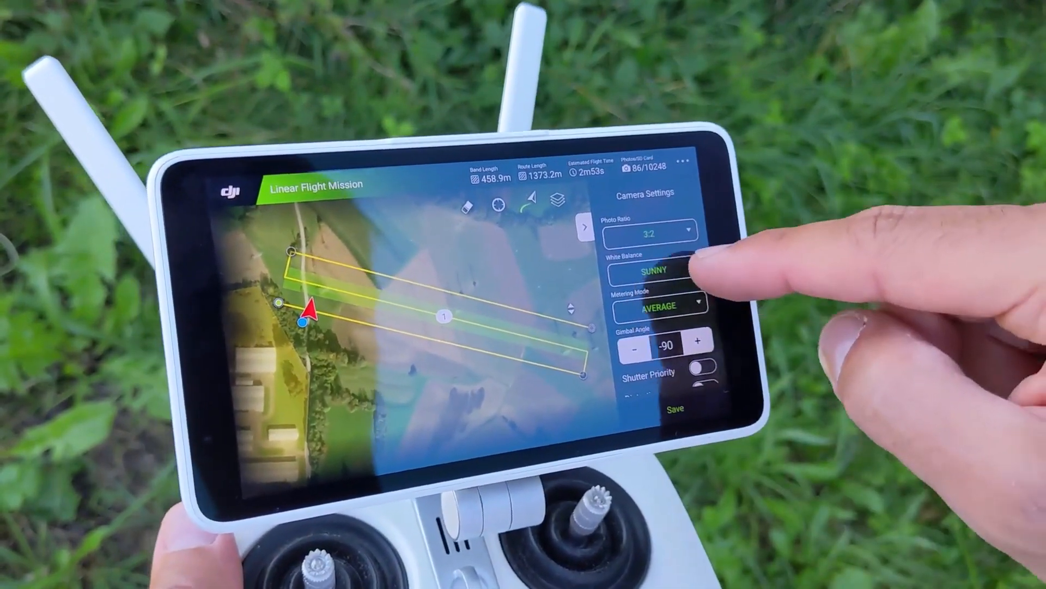
pyautogui.moveTo(695, 265); pyautogui.dragTo(727, 201)
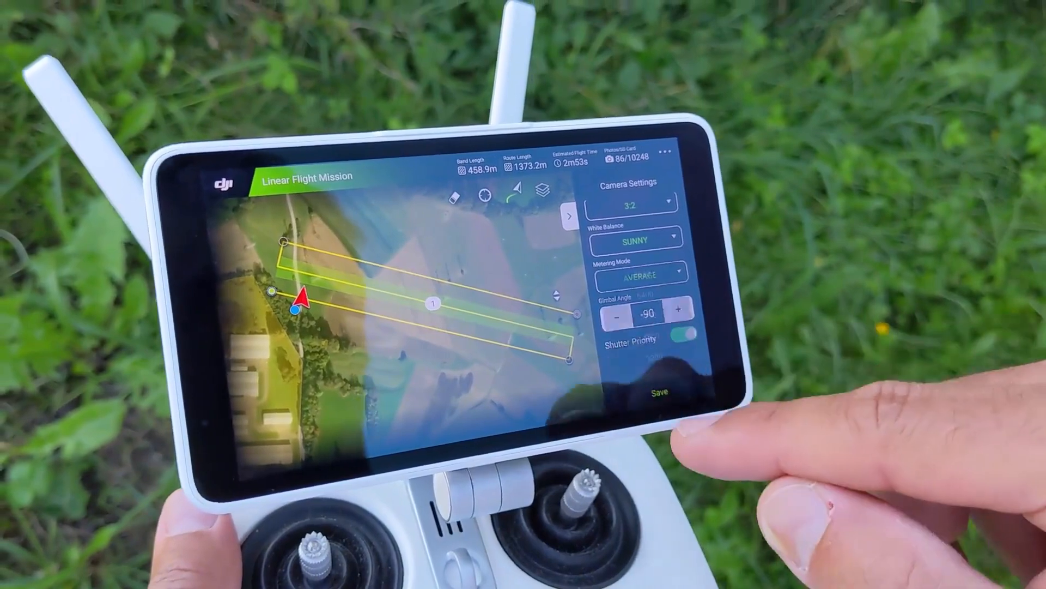
pyautogui.click(647, 349)
pyautogui.moveTo(679, 267); pyautogui.dragTo(676, 188)
pyautogui.click(737, 332)
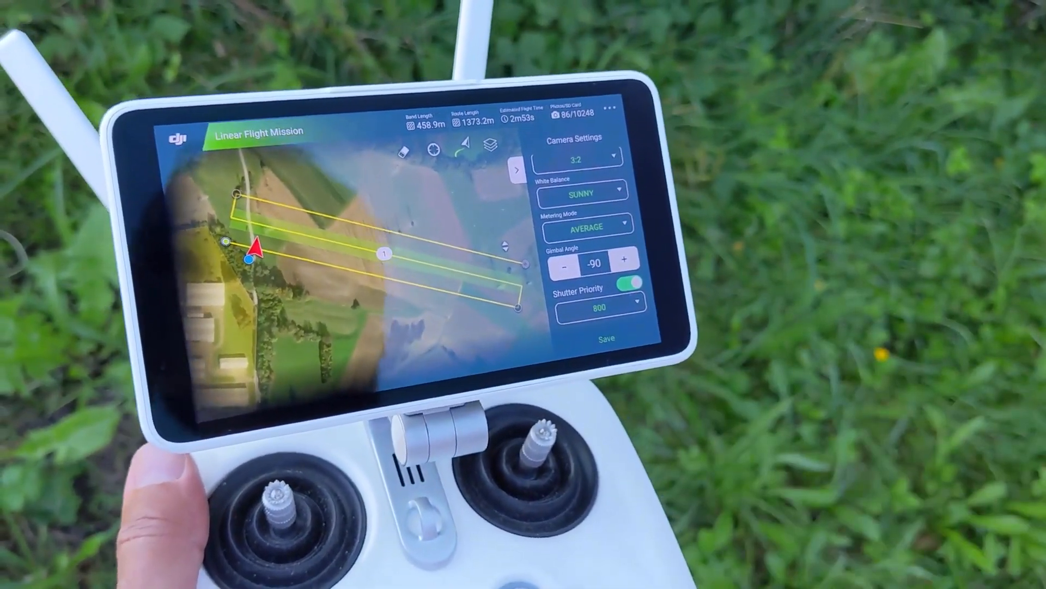
pyautogui.scroll(-2, 594, 305)
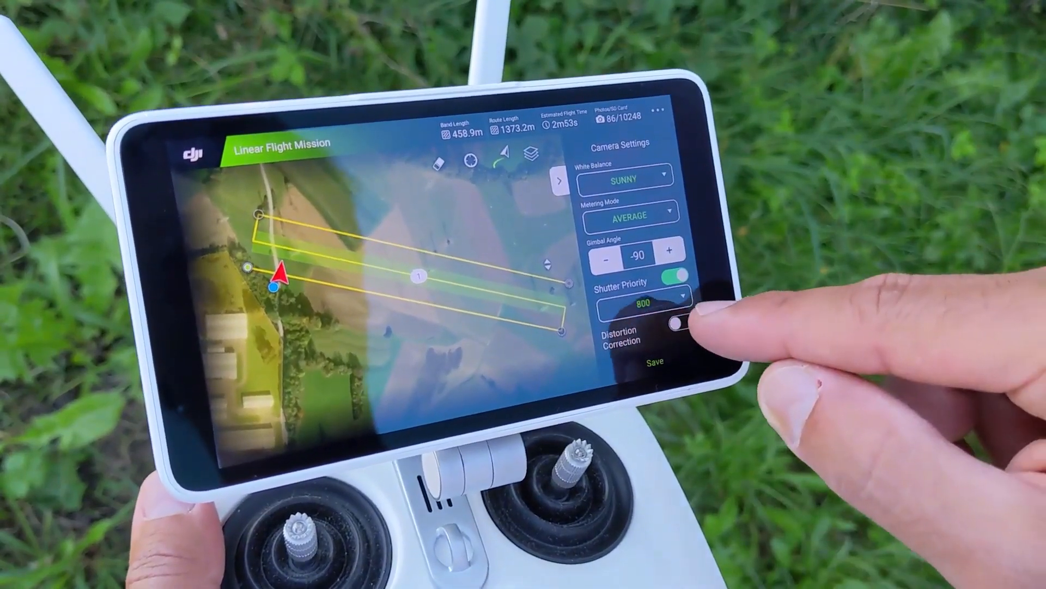
pyautogui.click(679, 322)
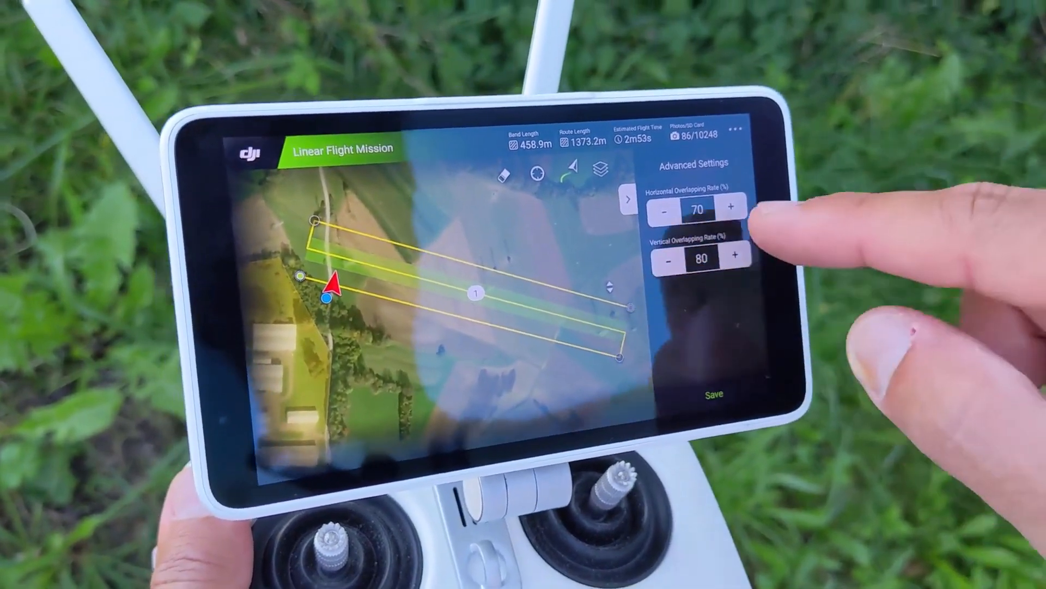
# Step: Raise the horizontal overlapping rate to 90%
pyautogui.click(731, 206)
pyautogui.click(731, 206)
pyautogui.click(731, 206)
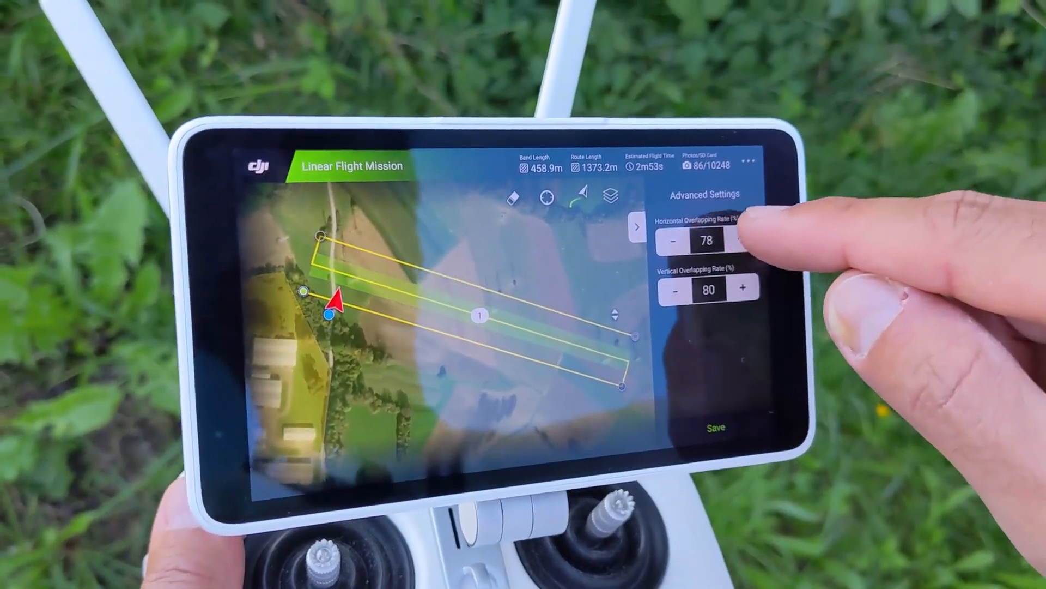
pyautogui.click(731, 206)
pyautogui.click(739, 239)
pyautogui.click(739, 239)
pyautogui.click(739, 238)
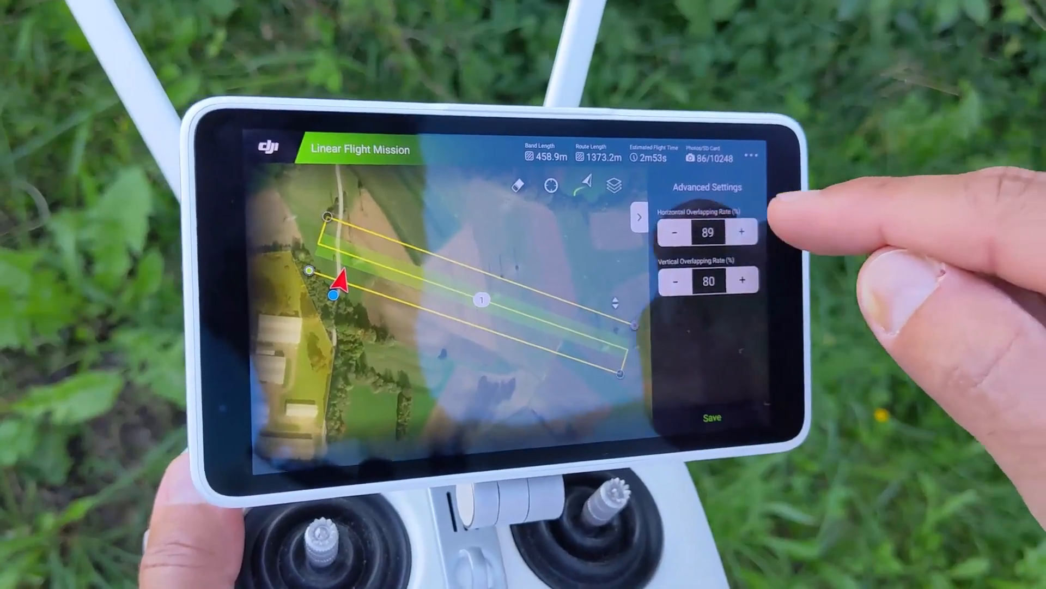
pyautogui.click(739, 239)
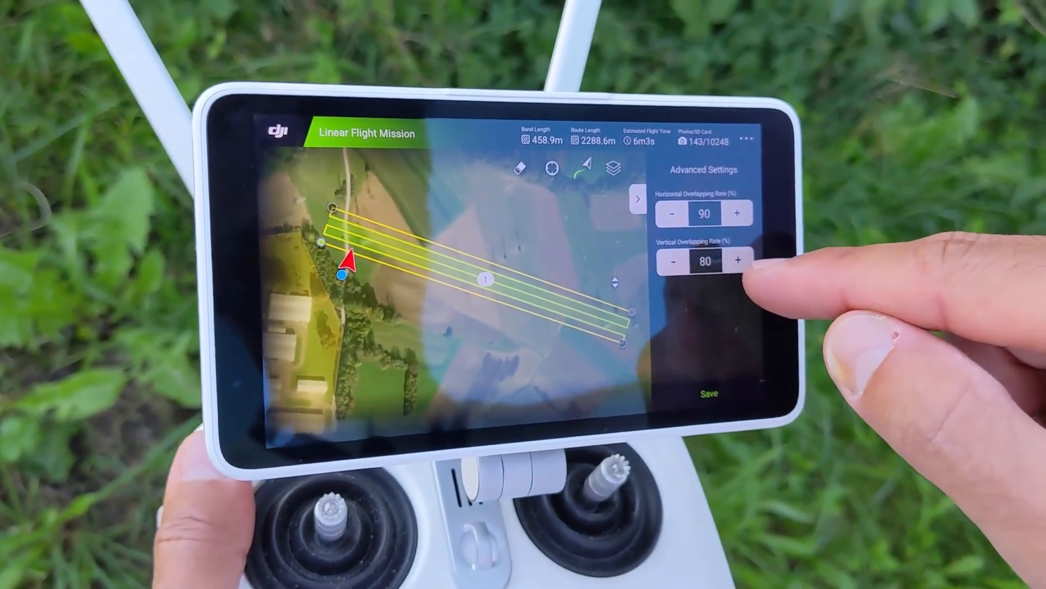
# Step: Raise the vertical overlapping rate to 90%
pyautogui.click(738, 260)
pyautogui.click(738, 260)
pyautogui.click(738, 260)
pyautogui.click(738, 260)
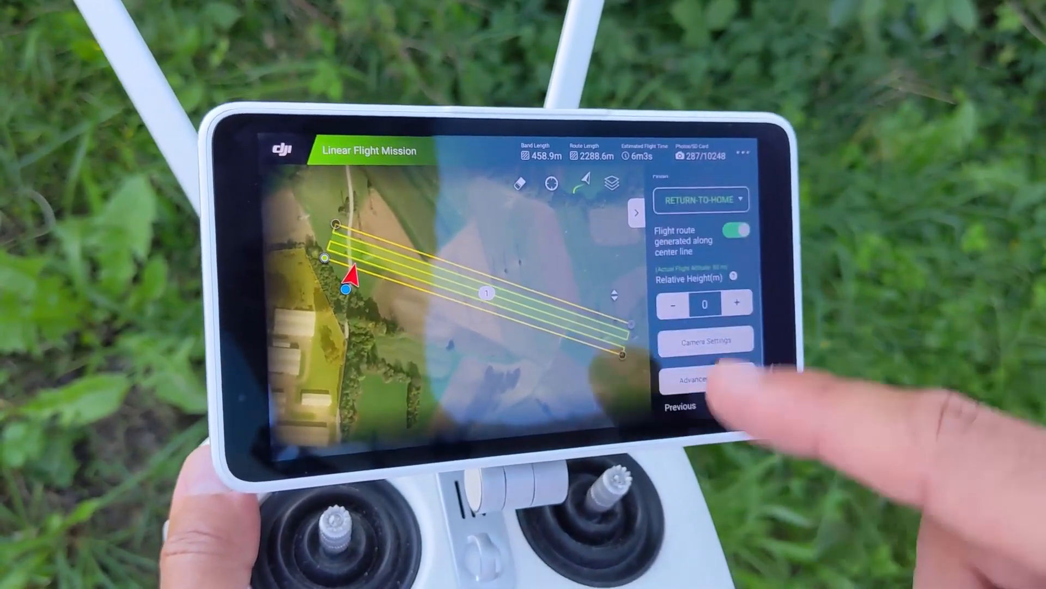
# Step: Reopen the advanced settings and lower the horizontal overlapping rate to about 86%
pyautogui.moveTo(719, 376); pyautogui.dragTo(725, 251)
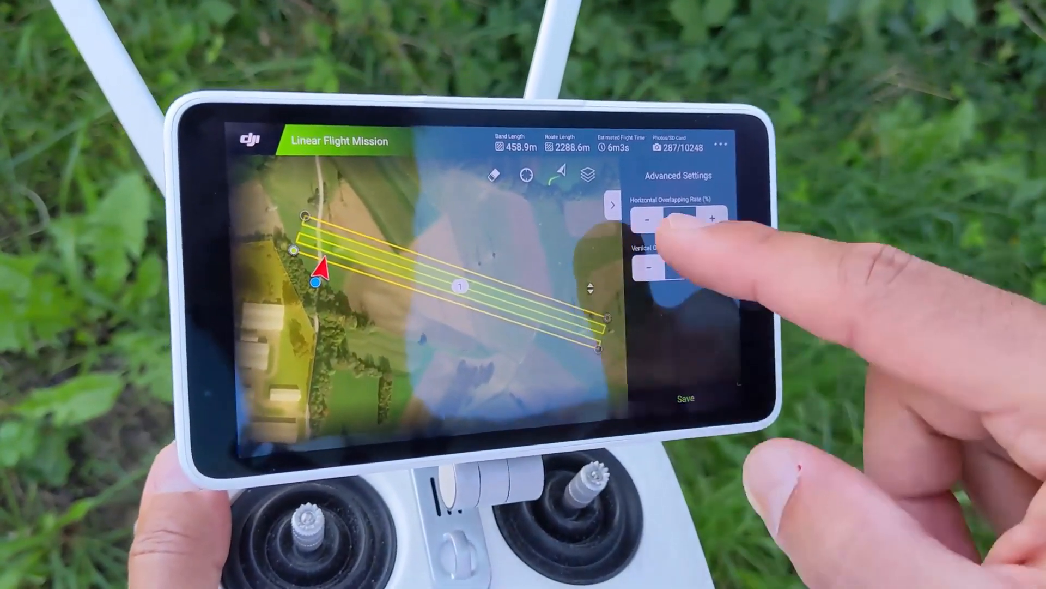
pyautogui.click(635, 213)
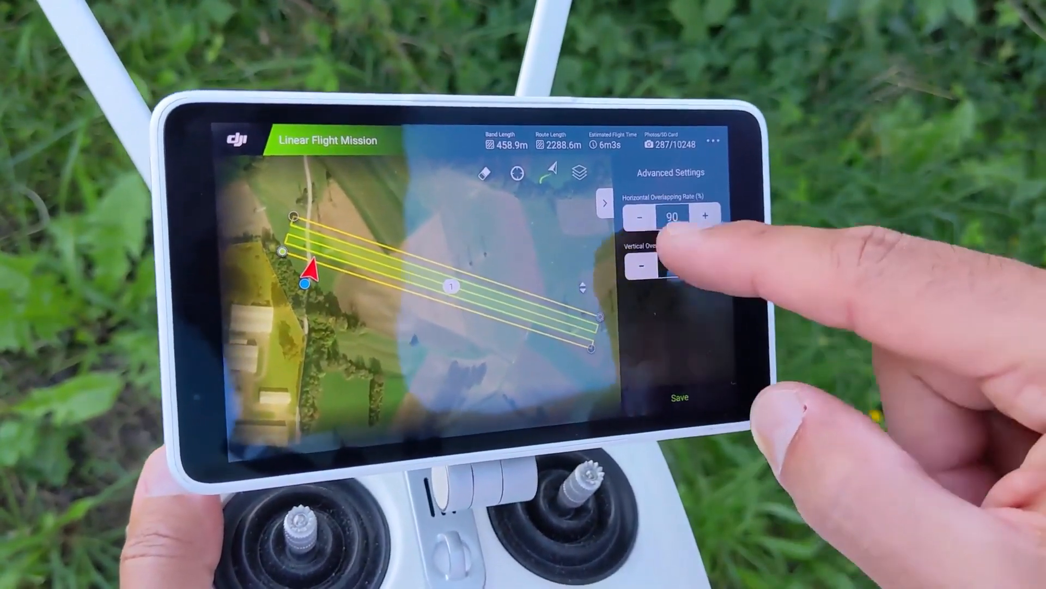
pyautogui.click(635, 213)
pyautogui.click(635, 214)
pyautogui.click(666, 221)
pyautogui.click(666, 221)
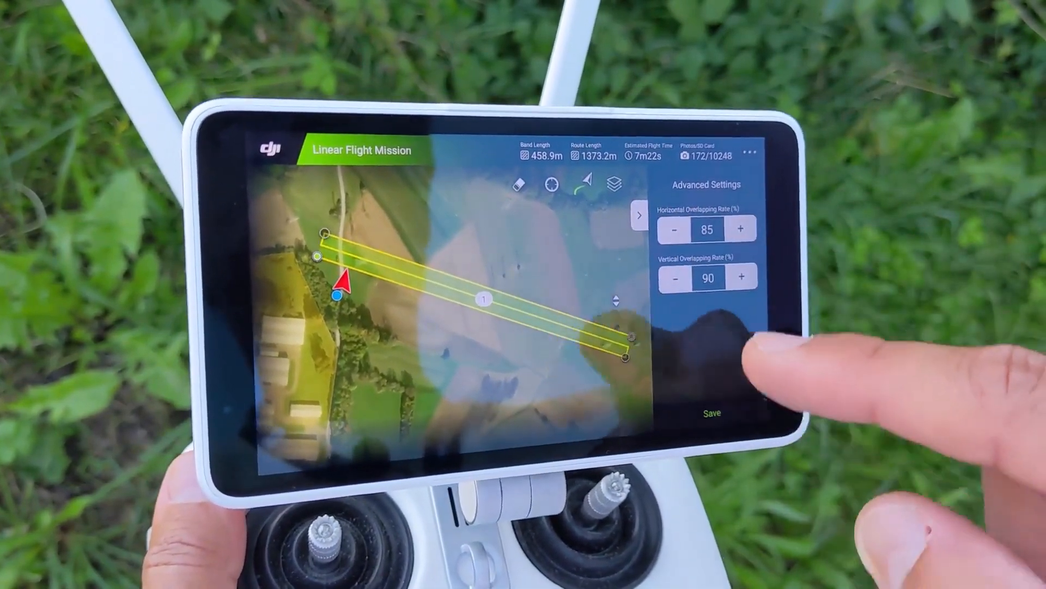
pyautogui.click(748, 228)
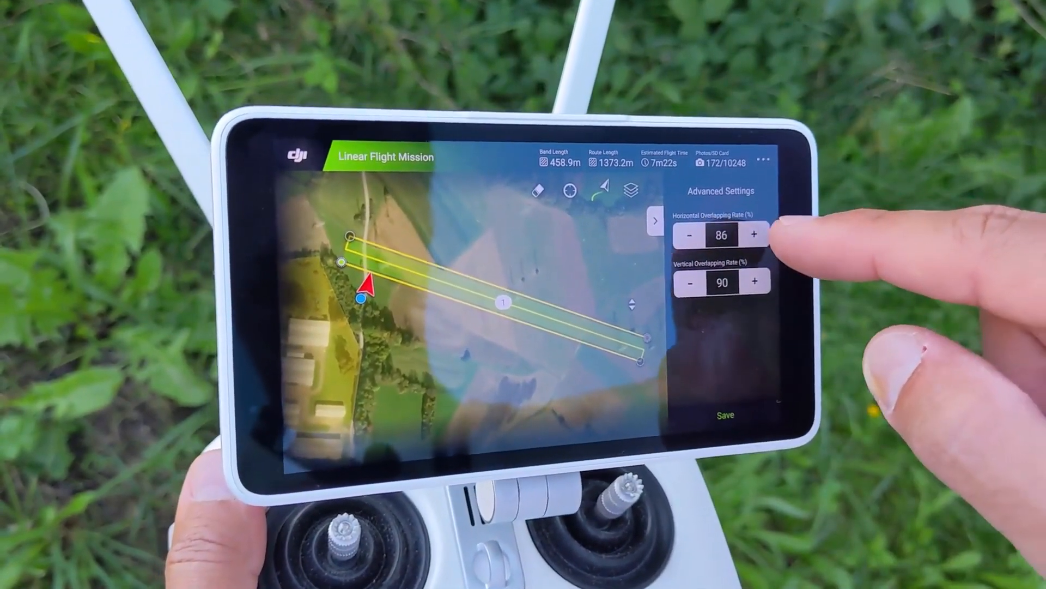
pyautogui.click(749, 229)
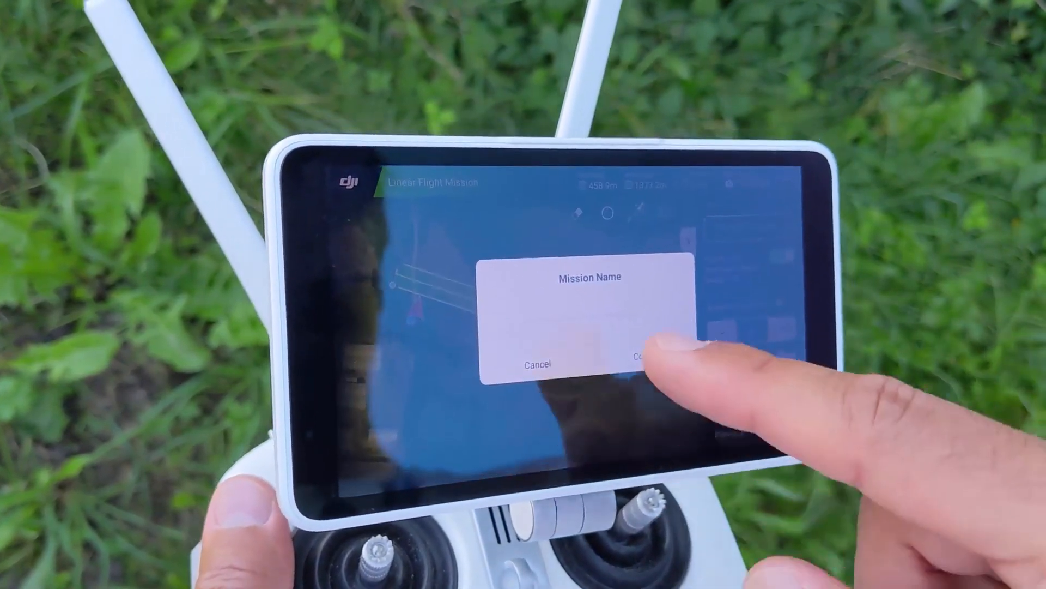
# Step: Save the mission under the name "fligh 1"
pyautogui.click(651, 339)
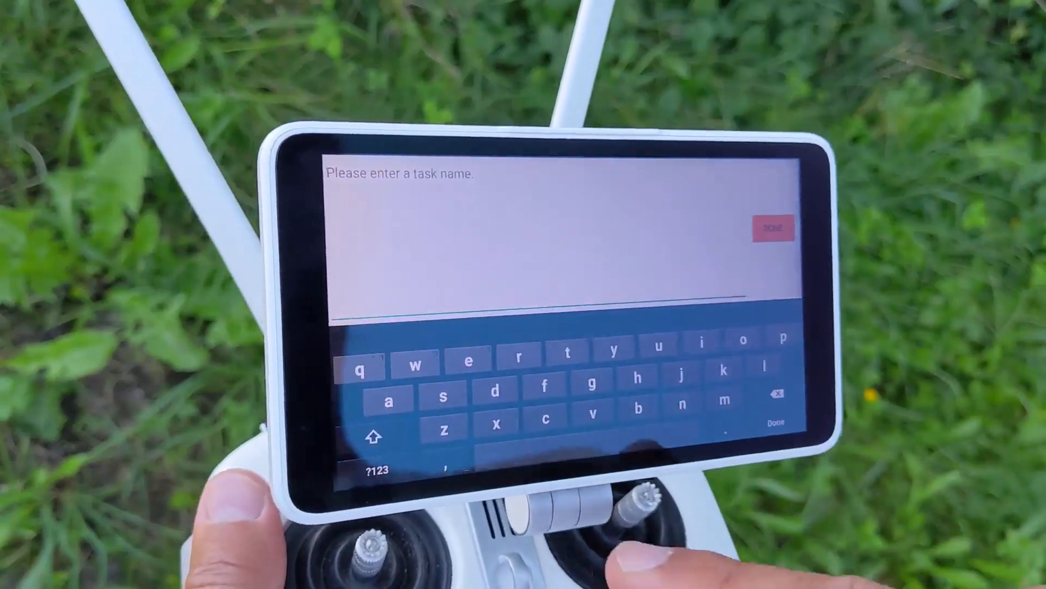
pyautogui.write('f')
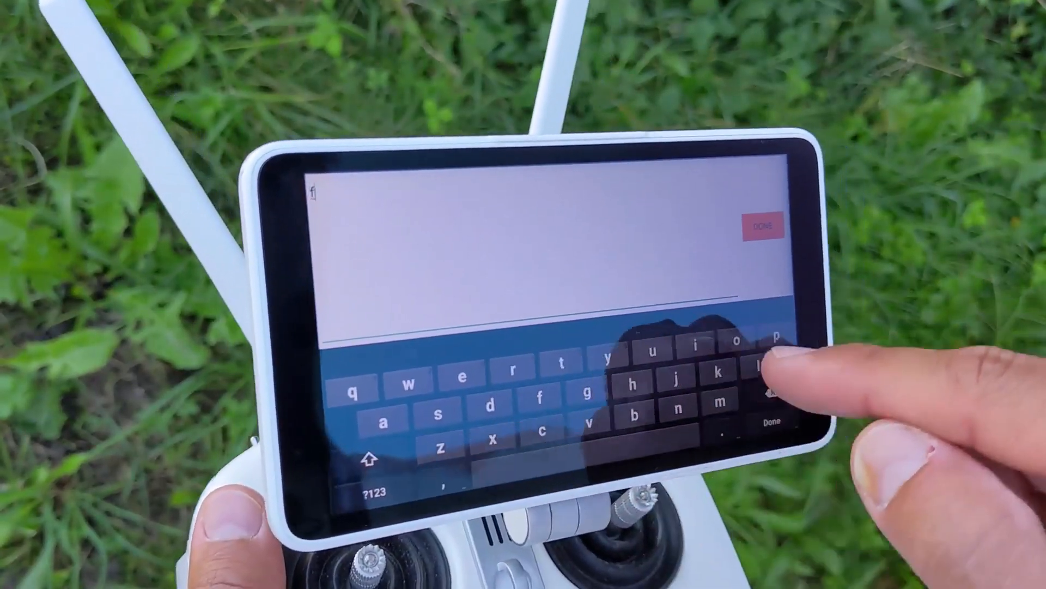
pyautogui.write('ligh')
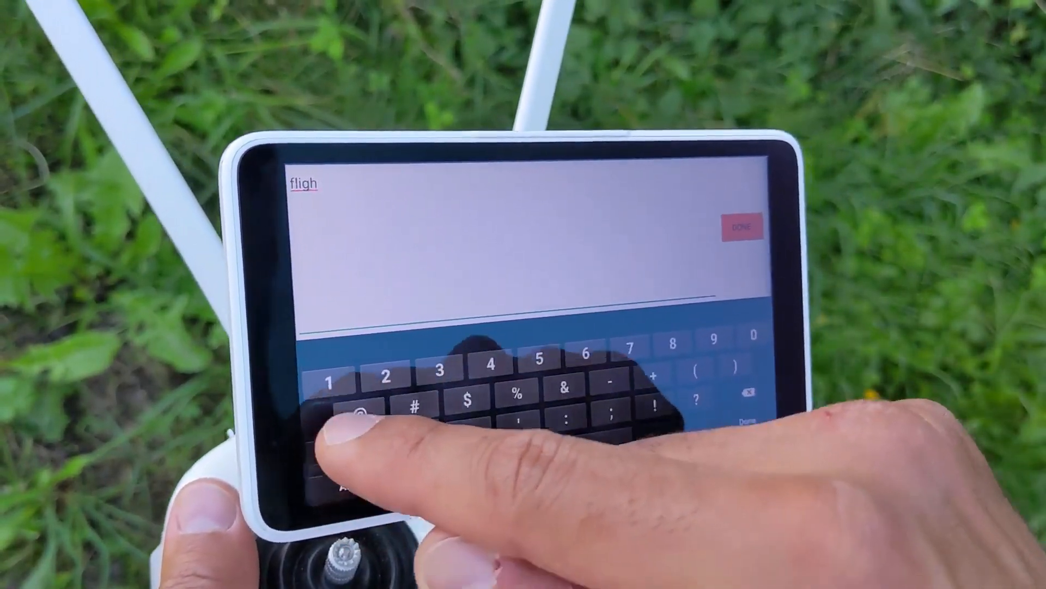
pyautogui.write(' 1')
pyautogui.click(748, 420)
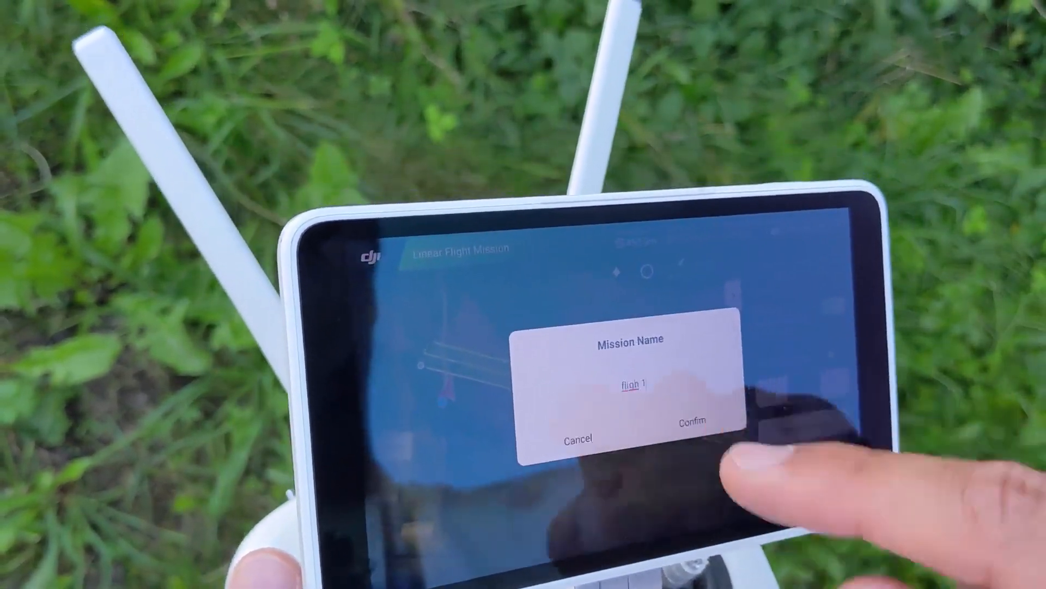
pyautogui.click(673, 392)
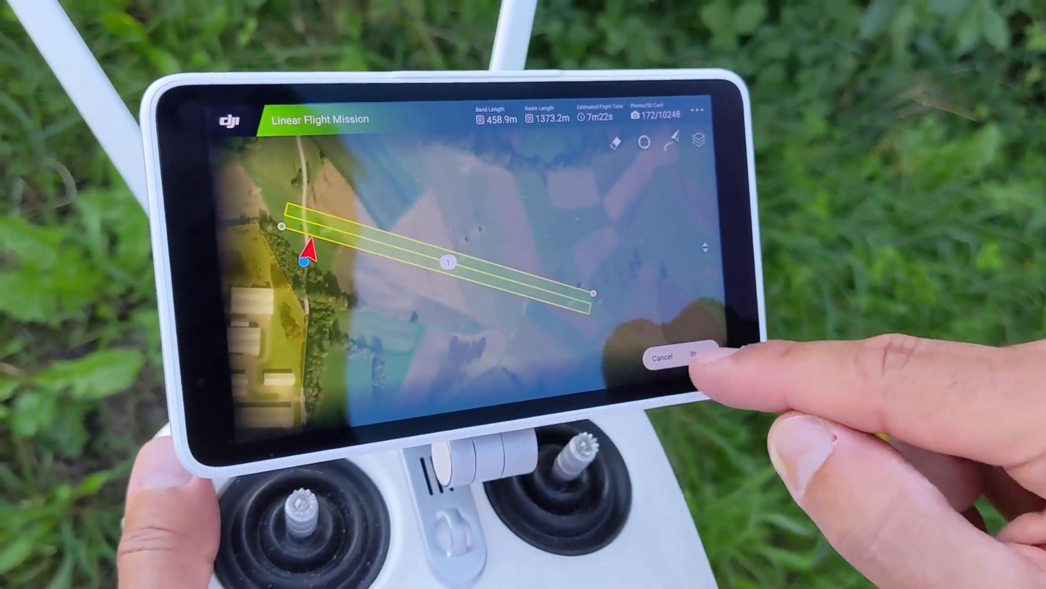
# Step: Invoke the saved mission and accept the precautions notice
pyautogui.click(685, 366)
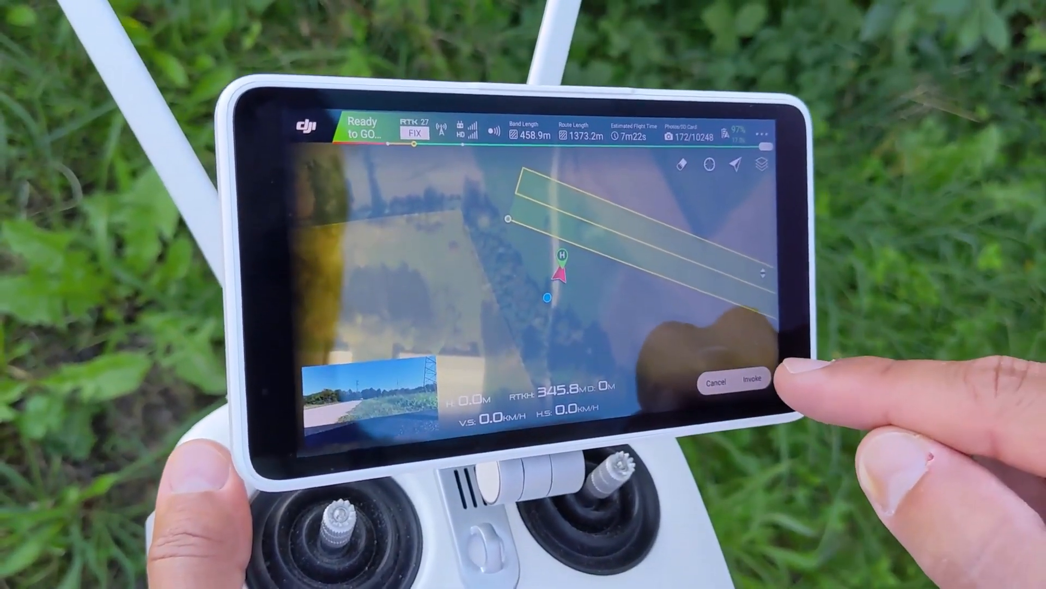
pyautogui.click(762, 376)
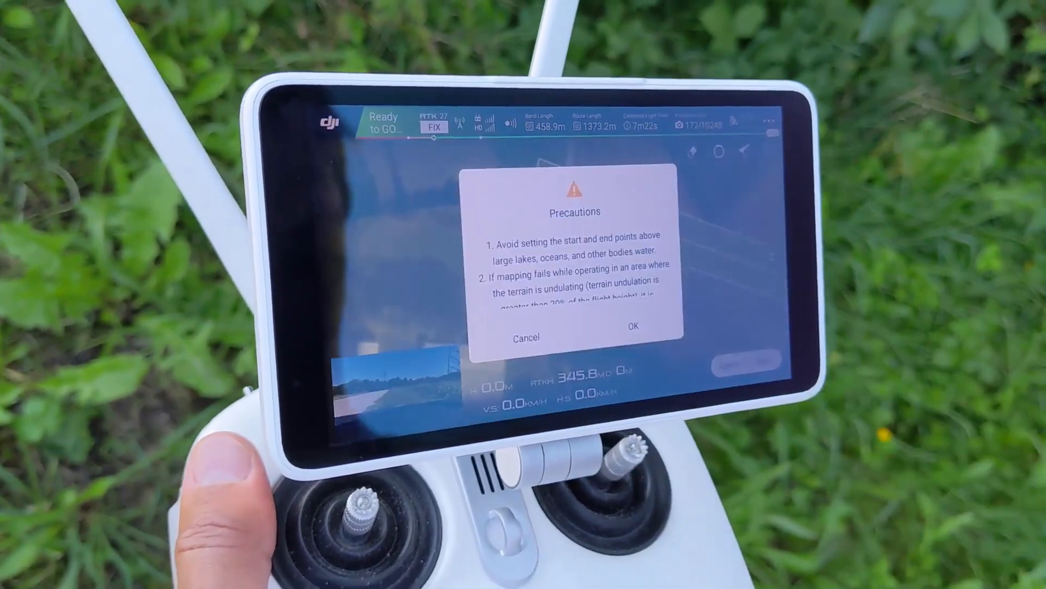
pyautogui.click(633, 326)
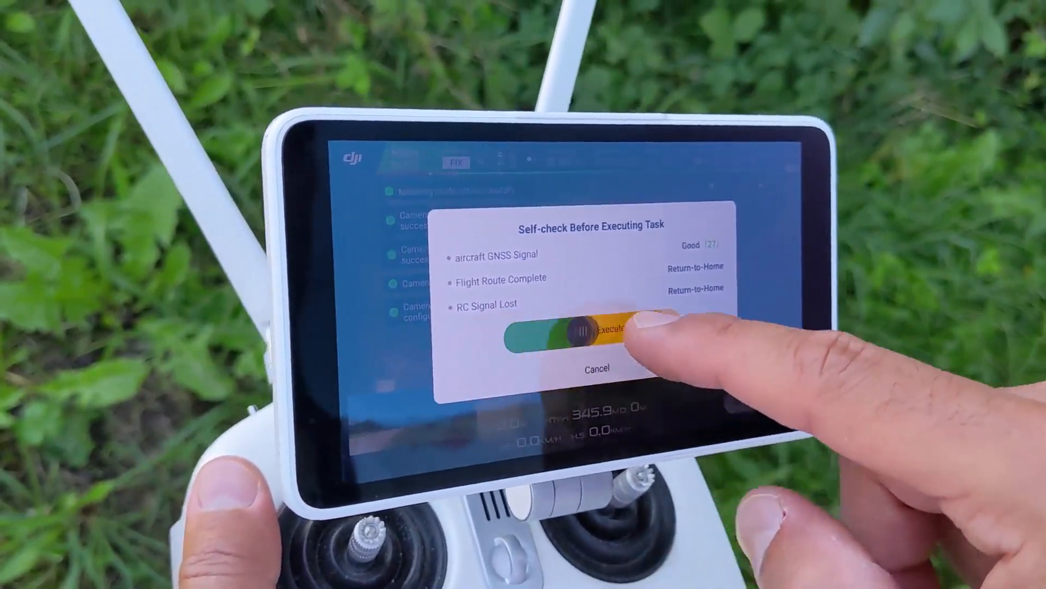
# Step: Slide to execute the task and unlock the authorization zone warning to start the flight
pyautogui.moveTo(635, 330); pyautogui.dragTo(676, 327)
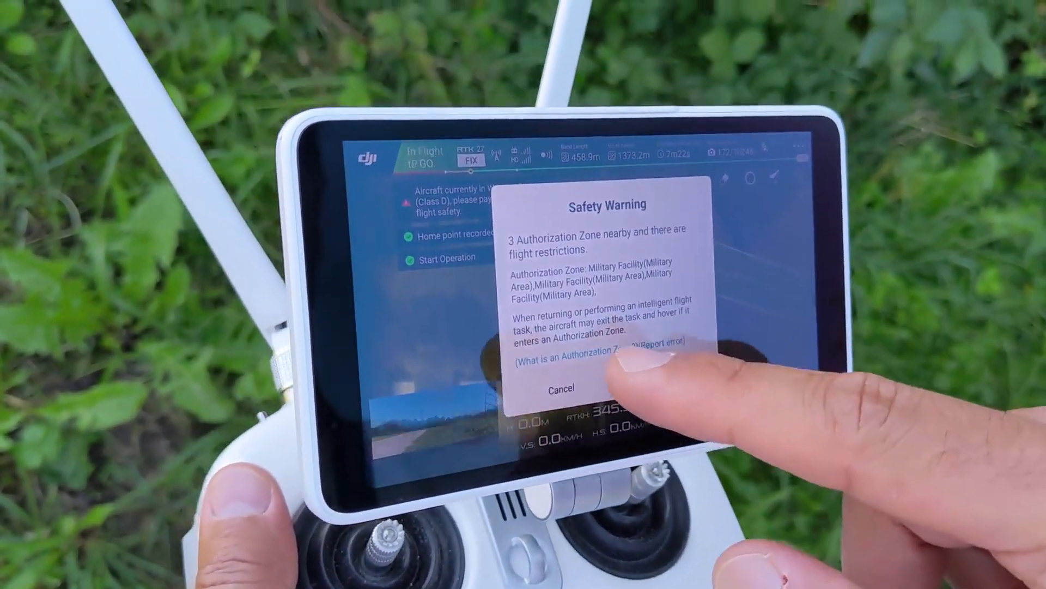
pyautogui.click(638, 340)
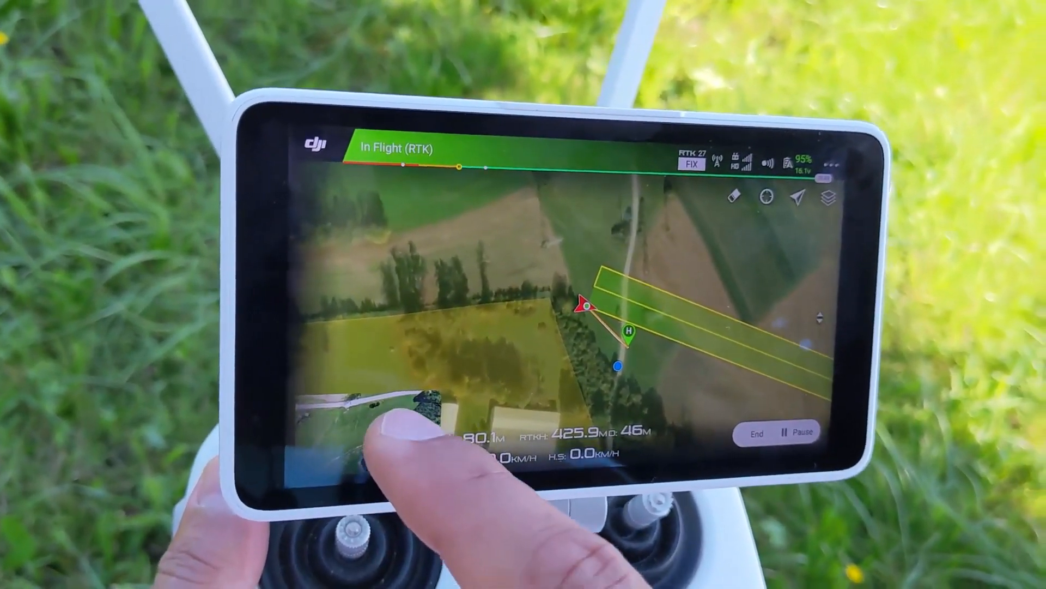
pyautogui.click(411, 439)
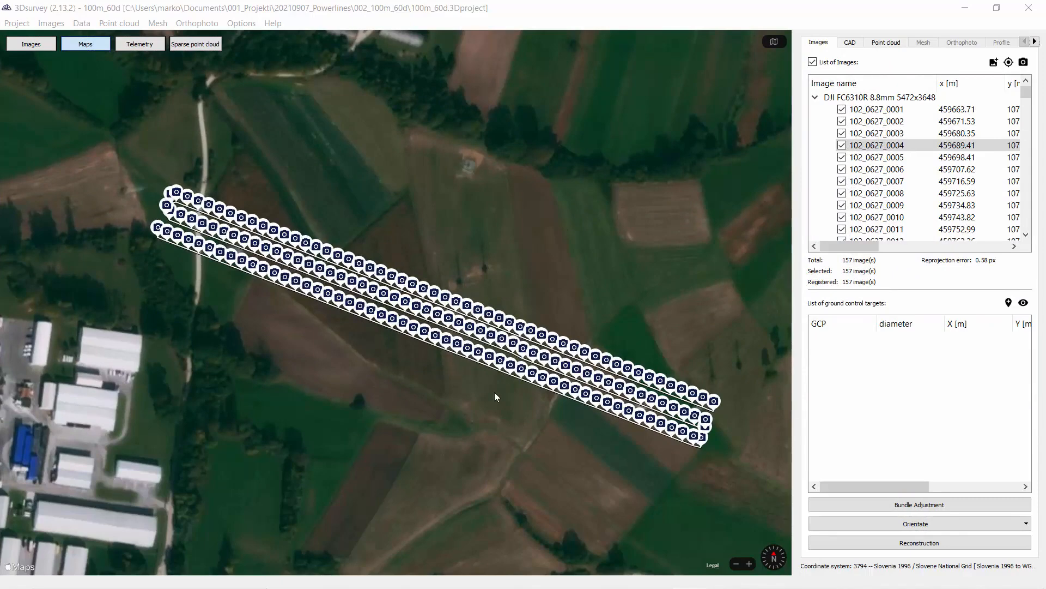
# Step: Switch to the telemetry view and orbit around the camera frustums to inspect the image positions along the corridor
pyautogui.scroll(2, 467, 404)
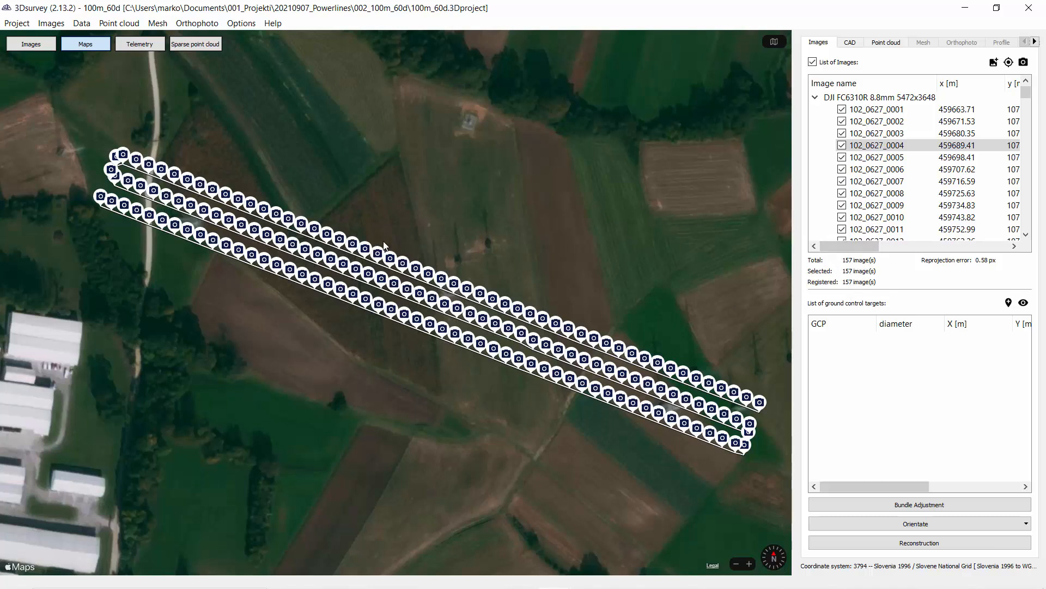
pyautogui.click(144, 48)
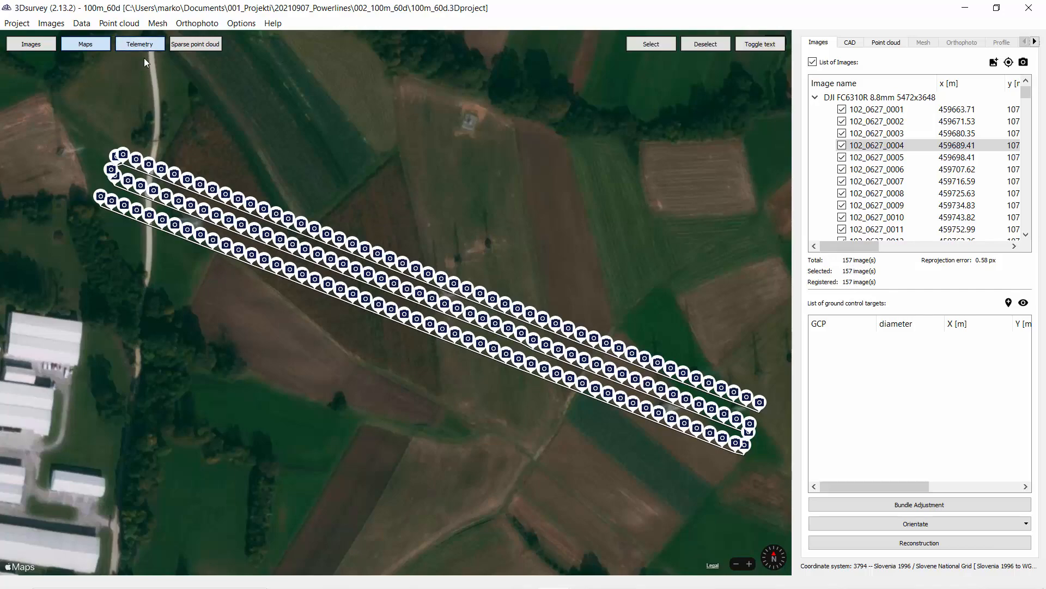
pyautogui.moveTo(387, 265); pyautogui.dragTo(475, 317)
pyautogui.click(751, 47)
pyautogui.scroll(5, 450, 323)
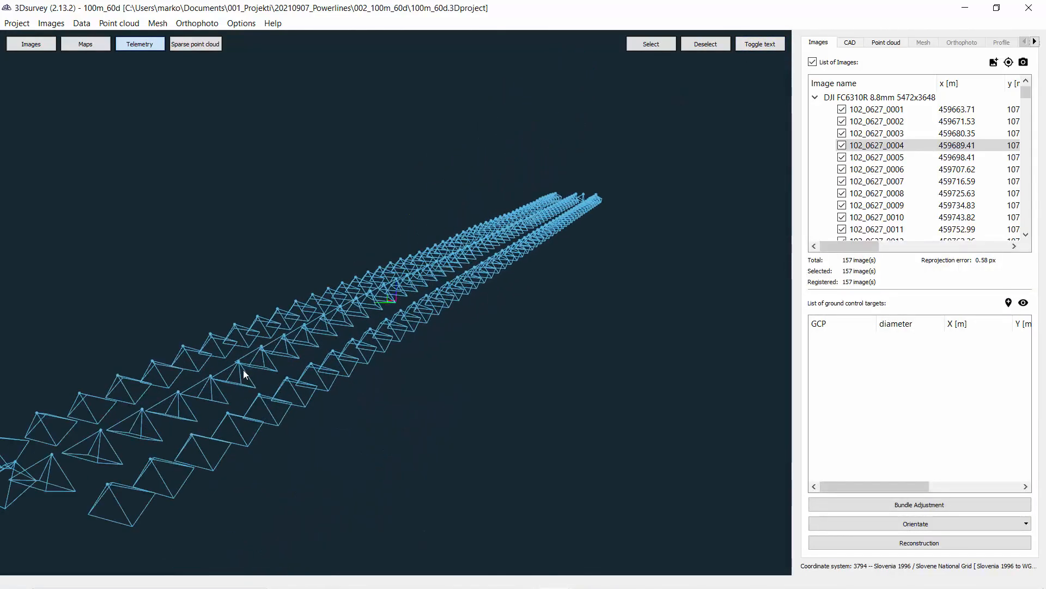
pyautogui.scroll(3, 401, 365)
pyautogui.moveTo(401, 365); pyautogui.dragTo(368, 328)
pyautogui.scroll(5, 428, 327)
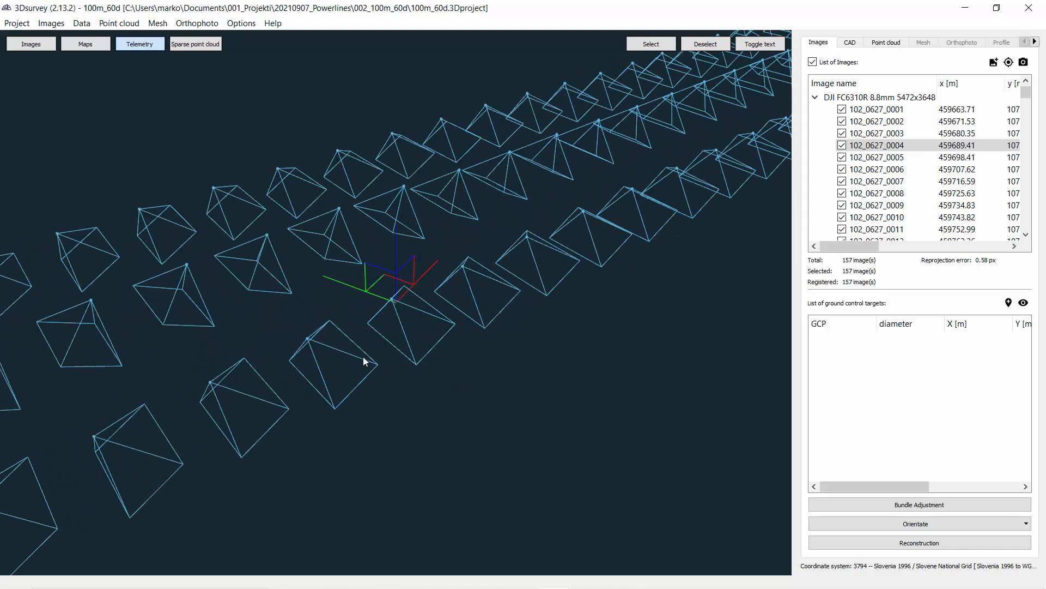
pyautogui.moveTo(363, 357); pyautogui.dragTo(348, 336)
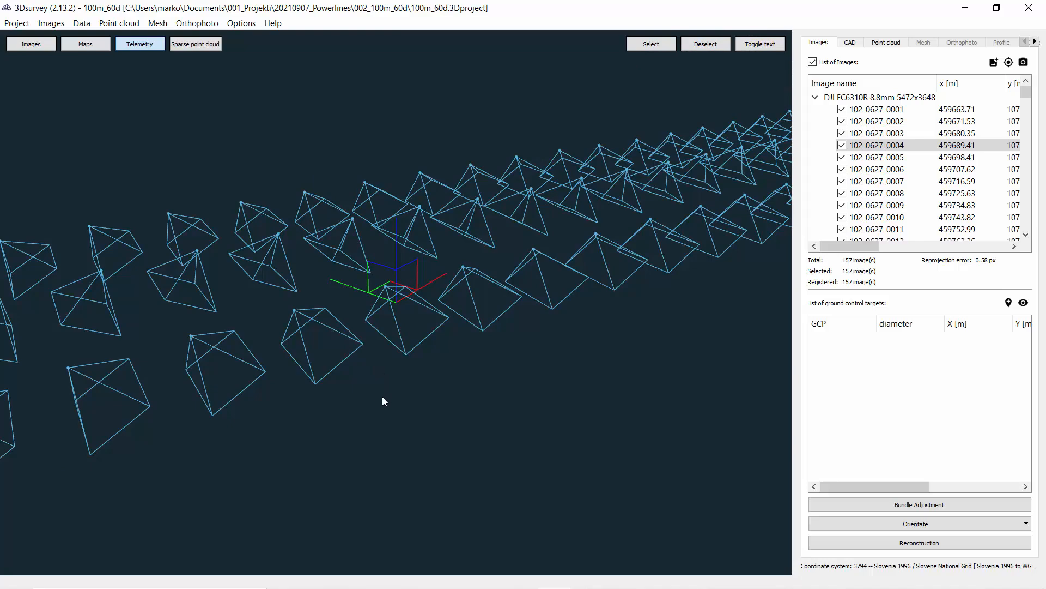
pyautogui.moveTo(392, 389); pyautogui.dragTo(347, 372)
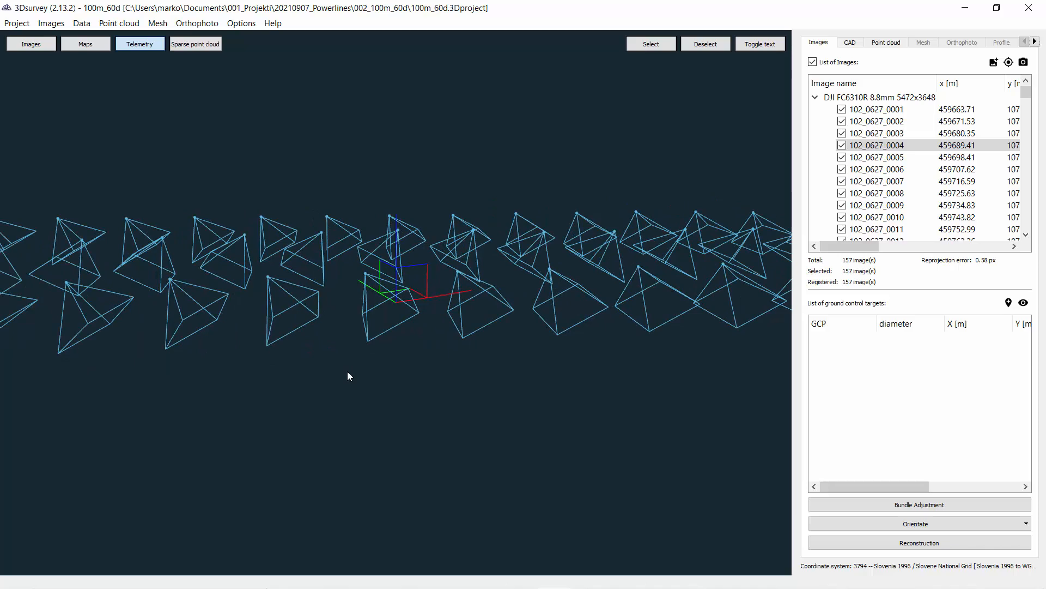
pyautogui.moveTo(355, 338); pyautogui.dragTo(121, 391)
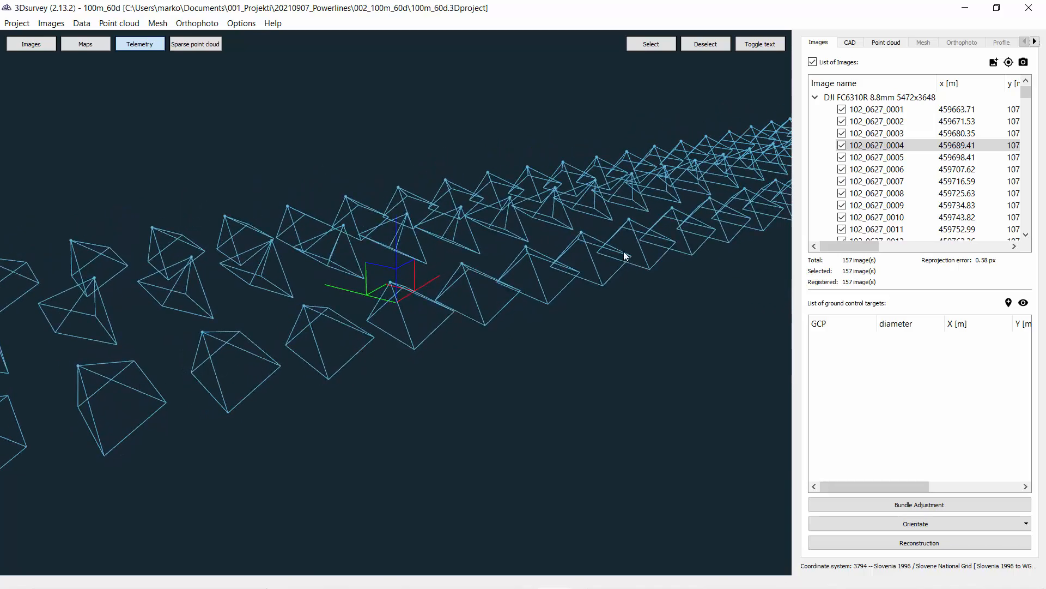
pyautogui.moveTo(699, 216); pyautogui.dragTo(330, 324)
pyautogui.moveTo(395, 334); pyautogui.dragTo(645, 353)
pyautogui.moveTo(422, 295); pyautogui.dragTo(331, 176)
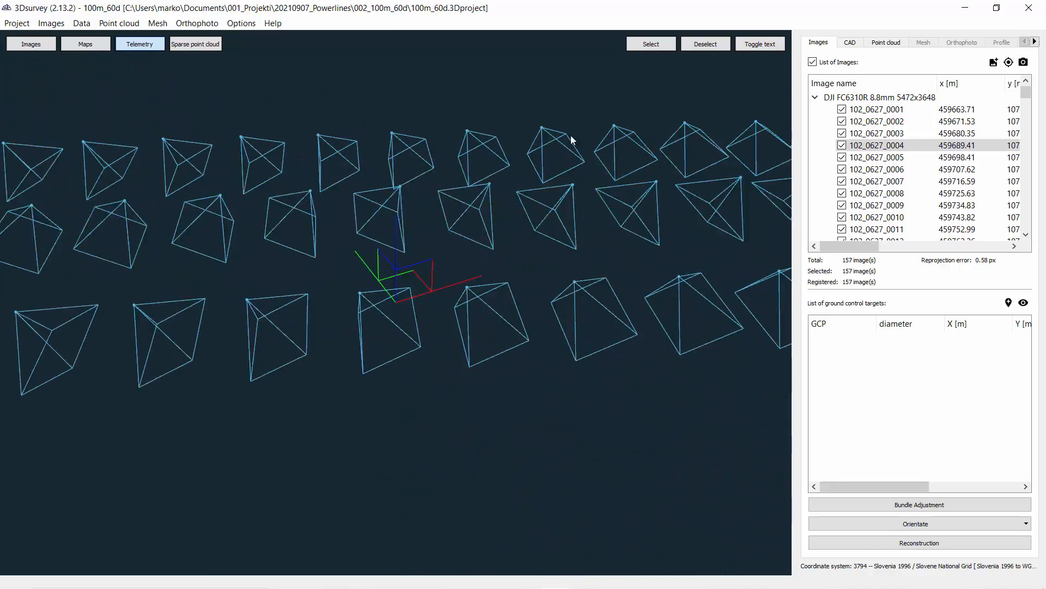
pyautogui.moveTo(355, 276); pyautogui.dragTo(346, 371)
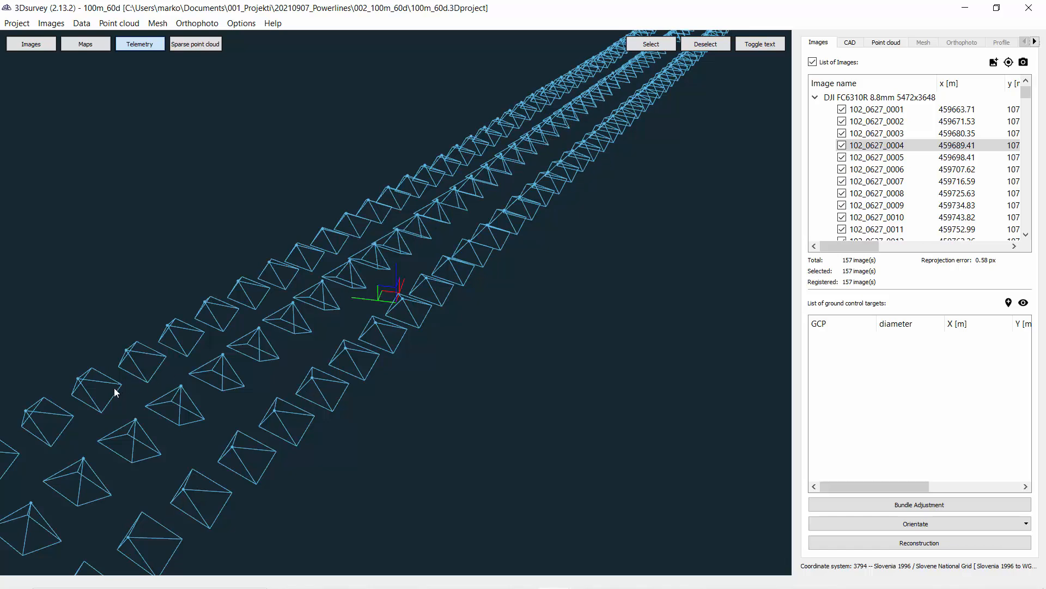
# Step: Zoom out and examine the full layout of the three parallel flight lines of camera positions
pyautogui.moveTo(148, 436); pyautogui.dragTo(460, 400)
pyautogui.moveTo(442, 345)
pyautogui.mouseDown()
pyautogui.moveTo(411, 315)
pyautogui.moveTo(450, 338)
pyautogui.mouseUp()
pyautogui.scroll(-2, 478, 236)
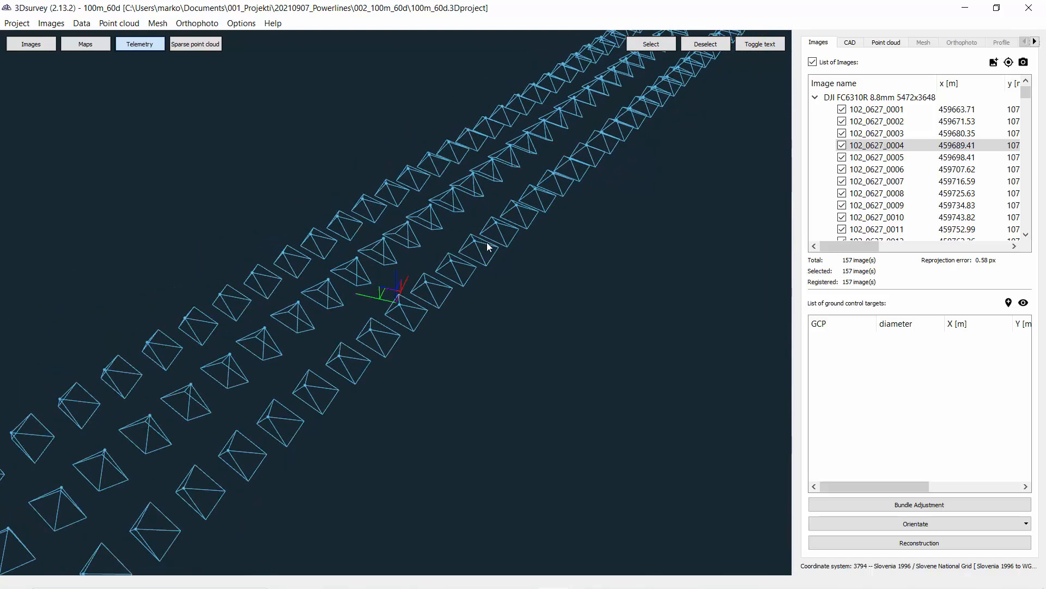
pyautogui.scroll(-6, 470, 236)
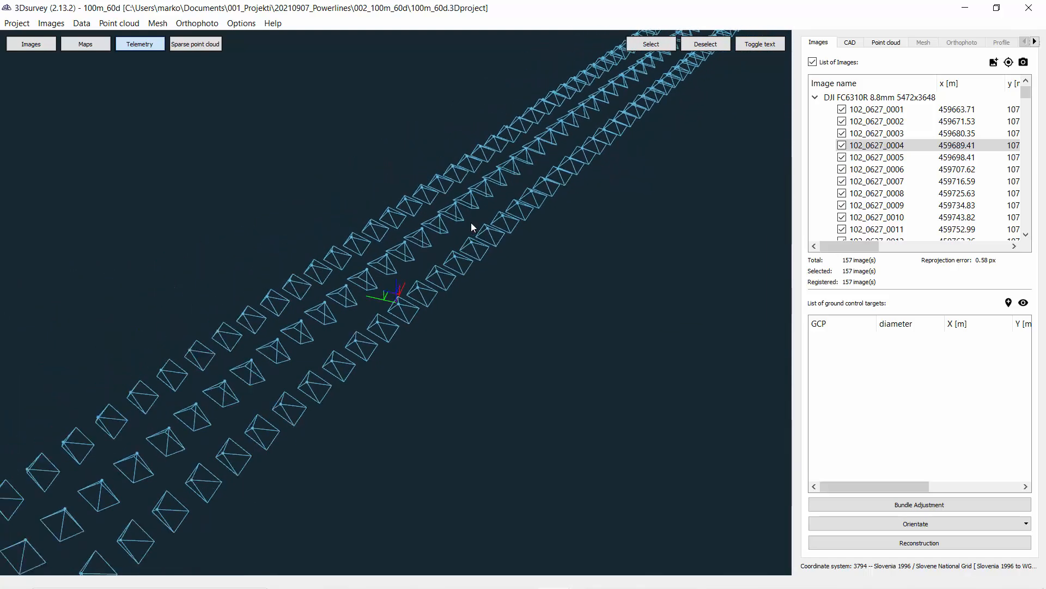
pyautogui.moveTo(472, 234); pyautogui.dragTo(381, 245)
pyautogui.scroll(-1, 381, 248)
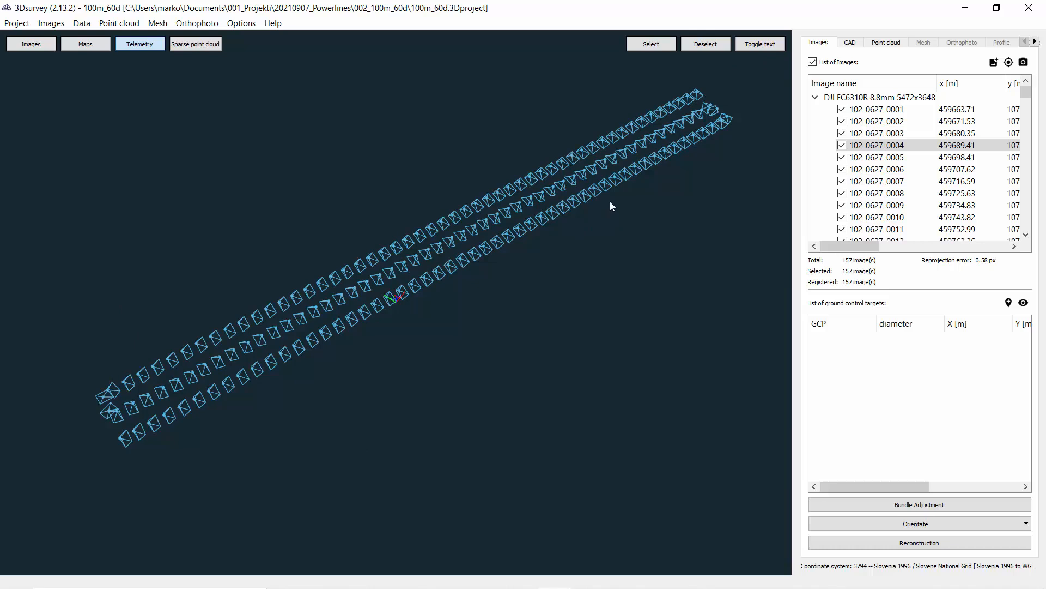
pyautogui.scroll(2, 514, 273)
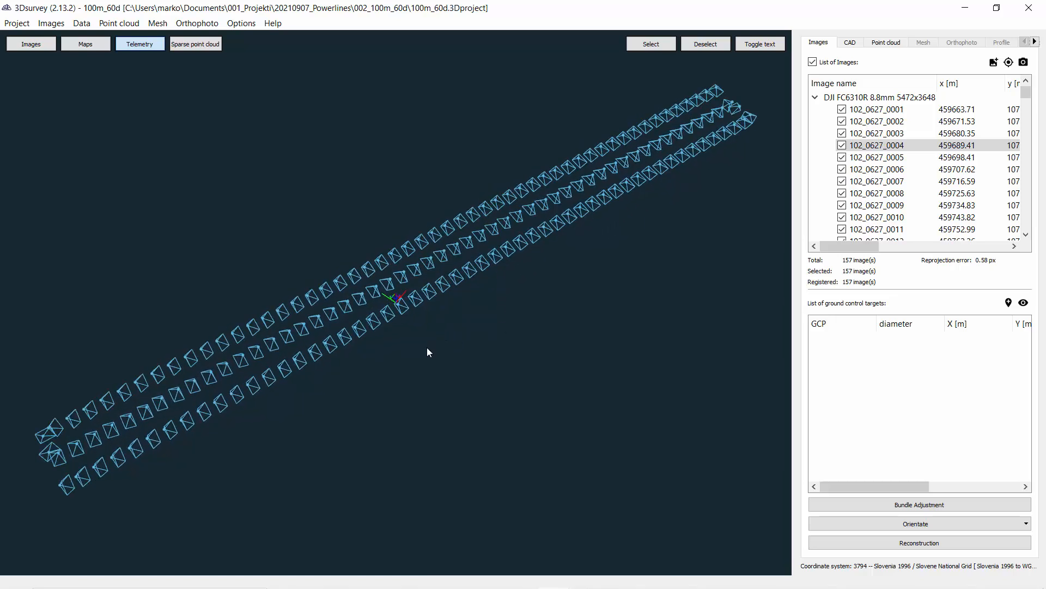
pyautogui.moveTo(428, 348); pyautogui.dragTo(440, 277)
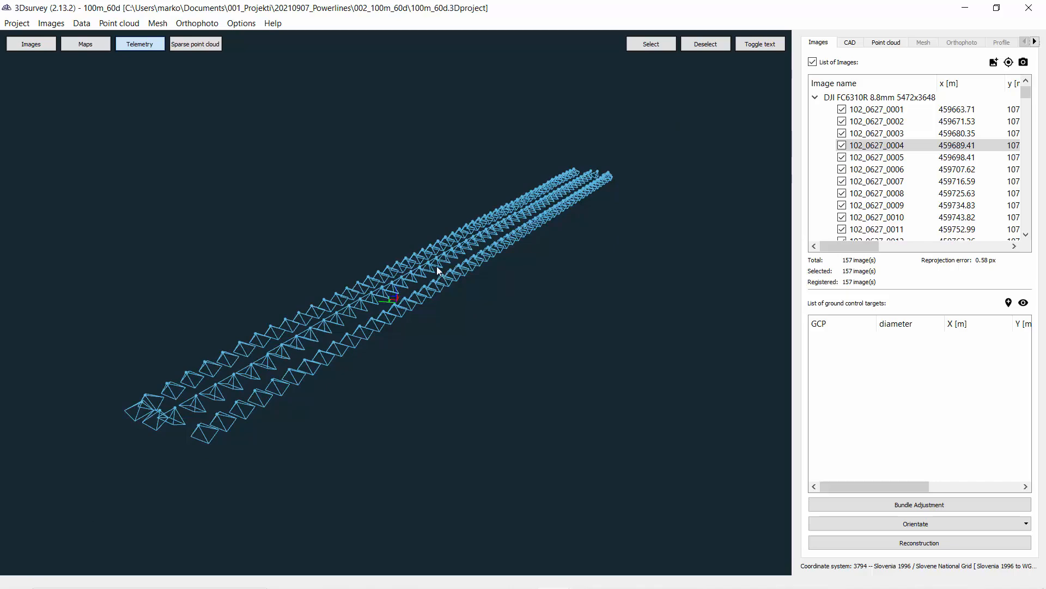
pyautogui.moveTo(363, 334); pyautogui.dragTo(330, 354)
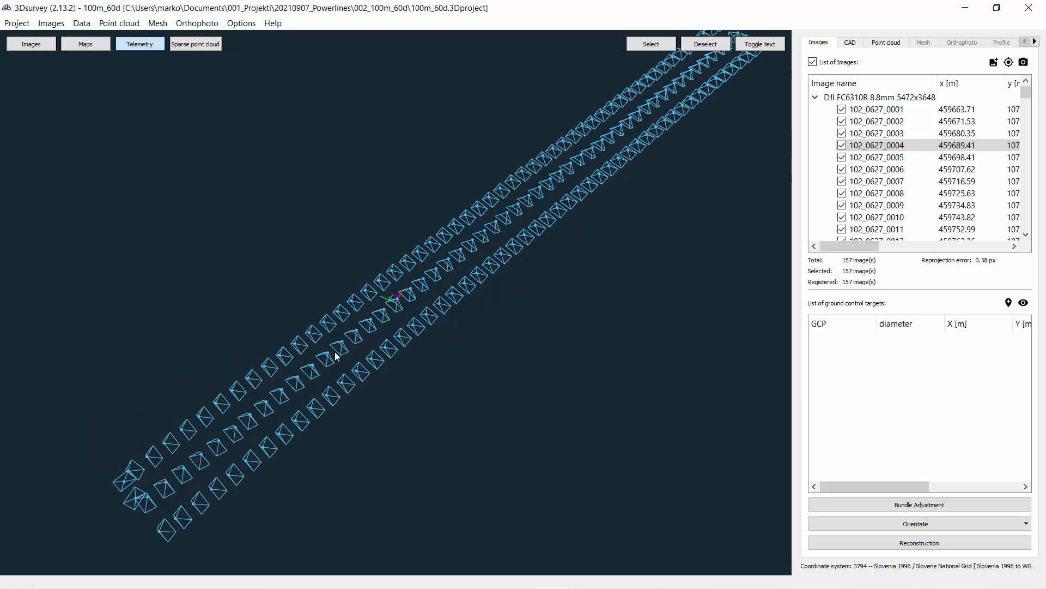
# Step: Open the image viewer and step through the photos starting from 102_0627_0001
pyautogui.click(30, 45)
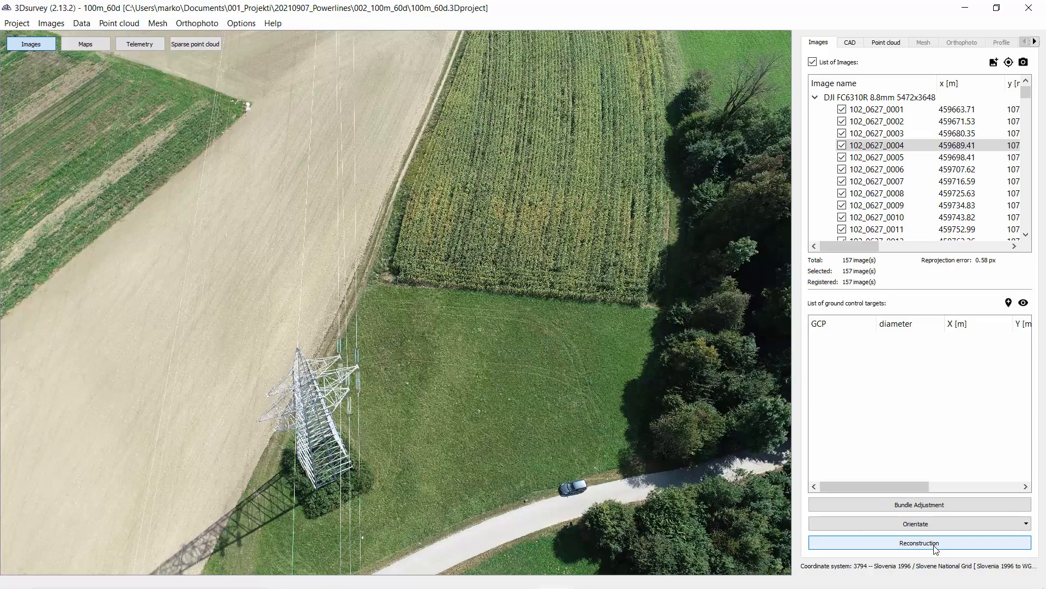
pyautogui.click(907, 109)
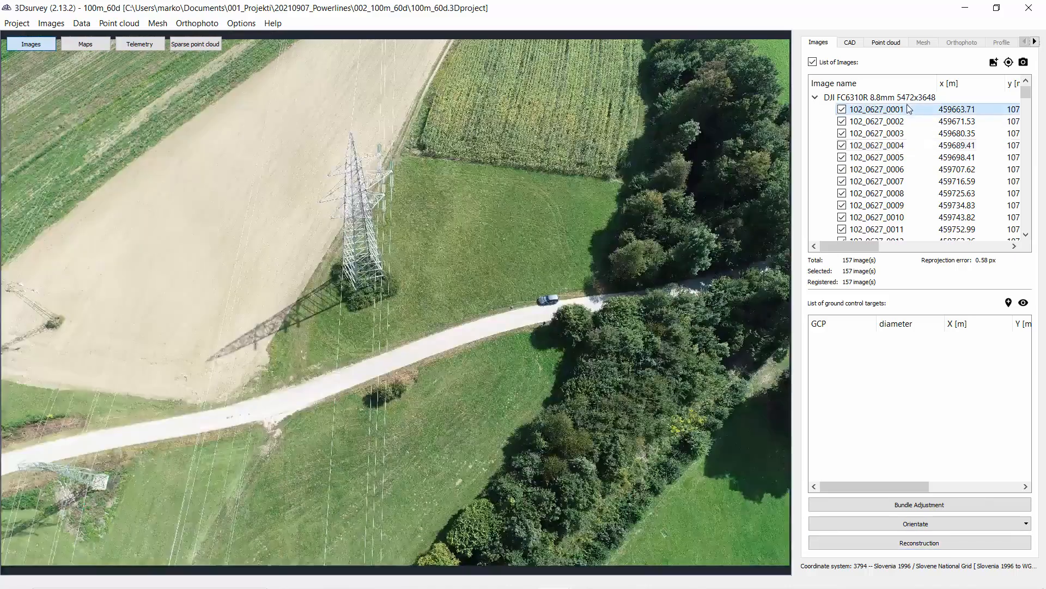
pyautogui.click(864, 121)
pyautogui.click(858, 135)
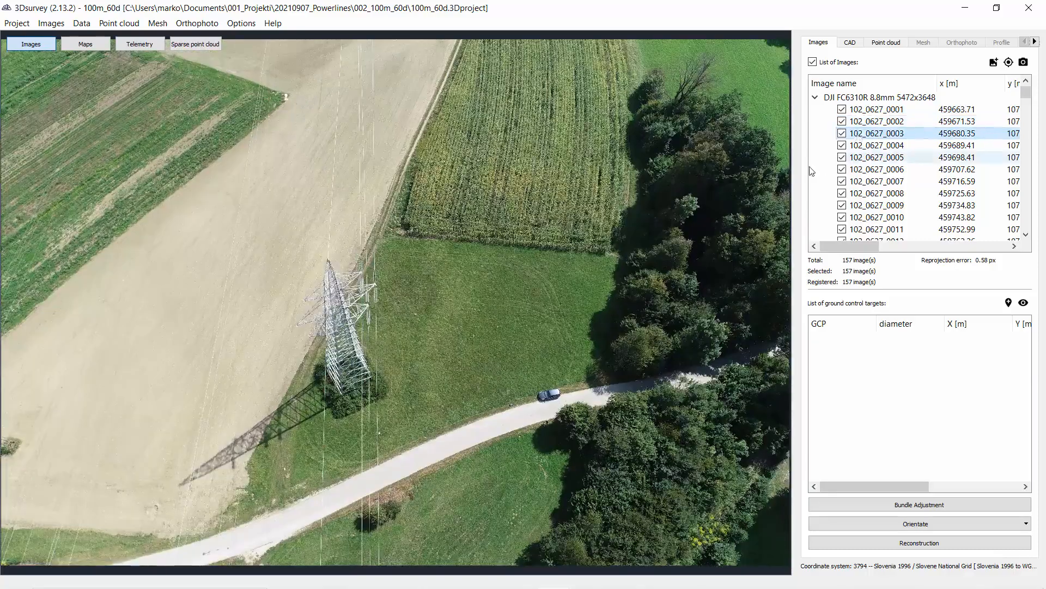
pyautogui.press('Down')
pyautogui.press('Down')
pyautogui.press('Down')
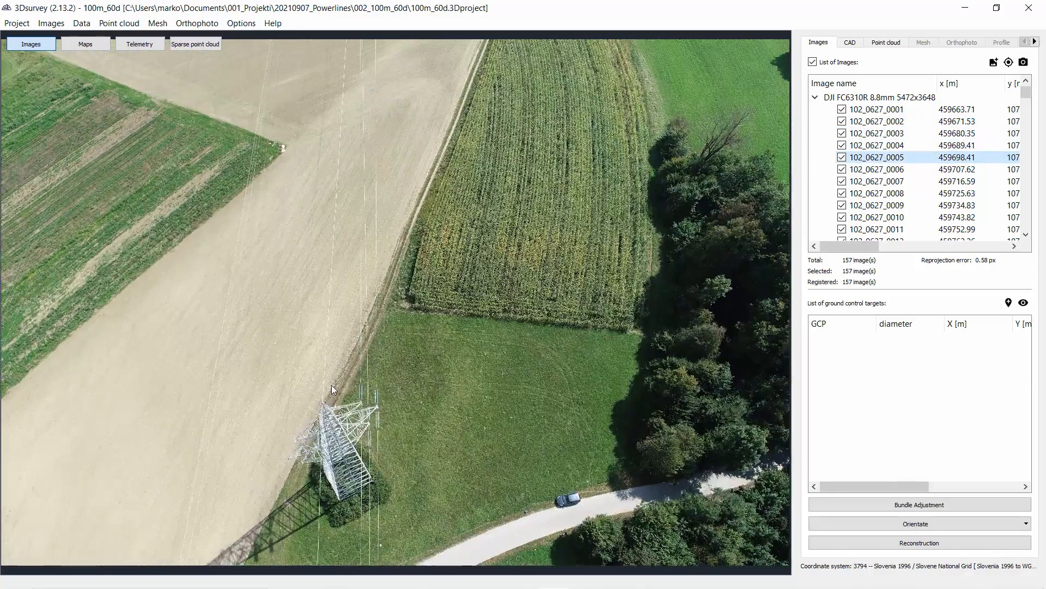
pyautogui.press('Down')
pyautogui.press('Down')
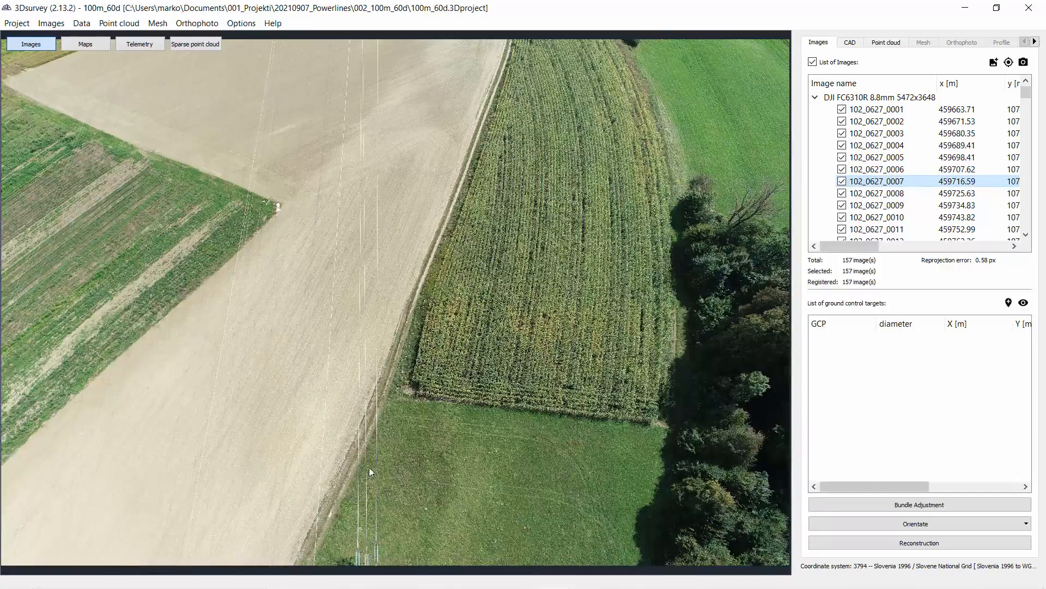
pyautogui.press('Down')
pyautogui.press('Down')
pyautogui.press('Down')
pyautogui.press('Down')
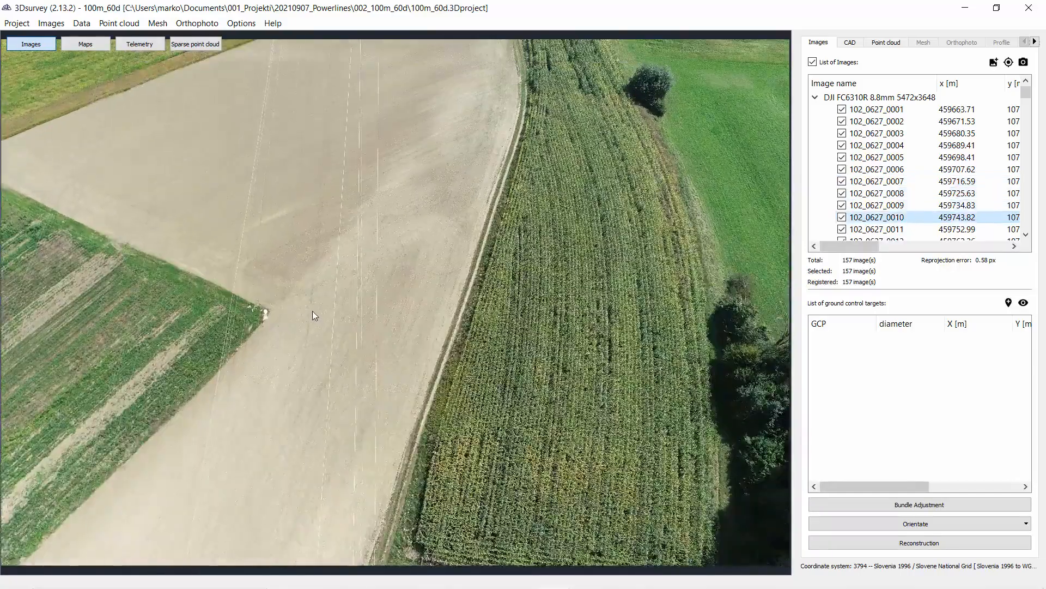
pyautogui.press('Down')
# Step: Zoom into the current photo to inspect the ground detail and power line wires
pyautogui.scroll(5, 459, 333)
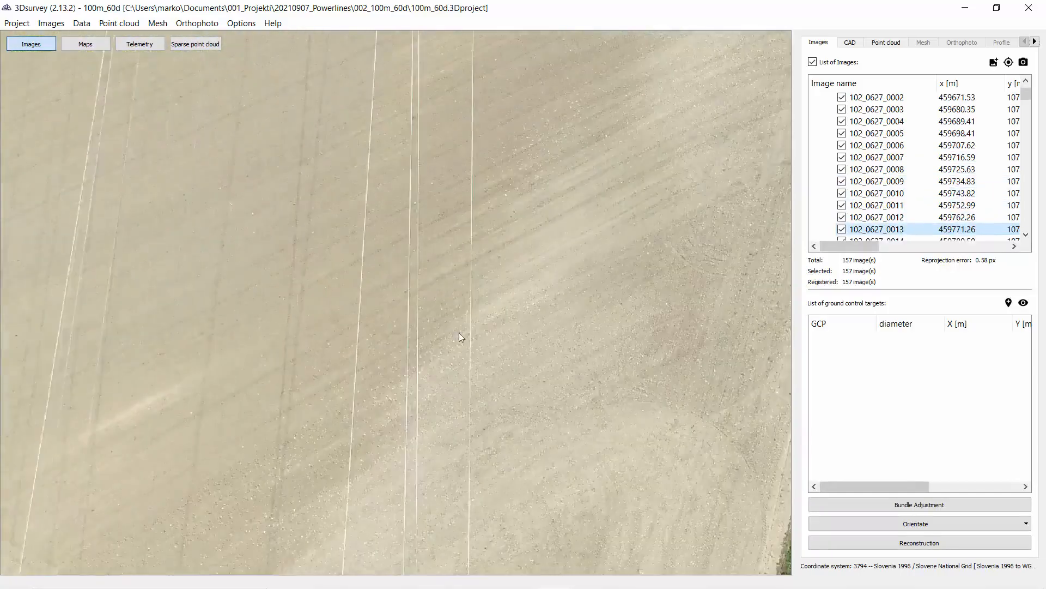
pyautogui.scroll(2, 482, 355)
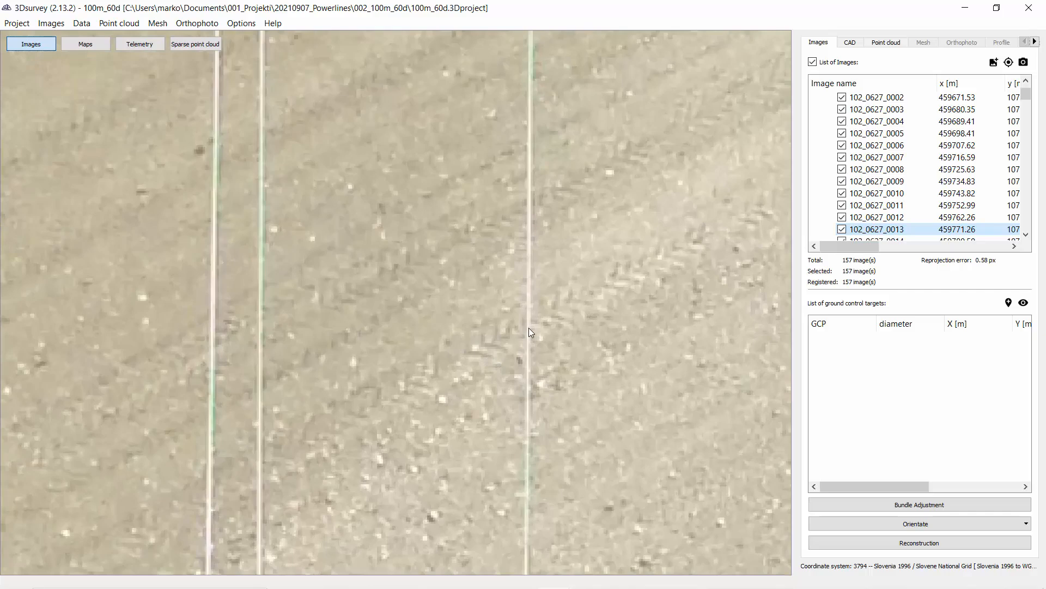
pyautogui.scroll(4, 529, 328)
pyautogui.scroll(-6, 536, 333)
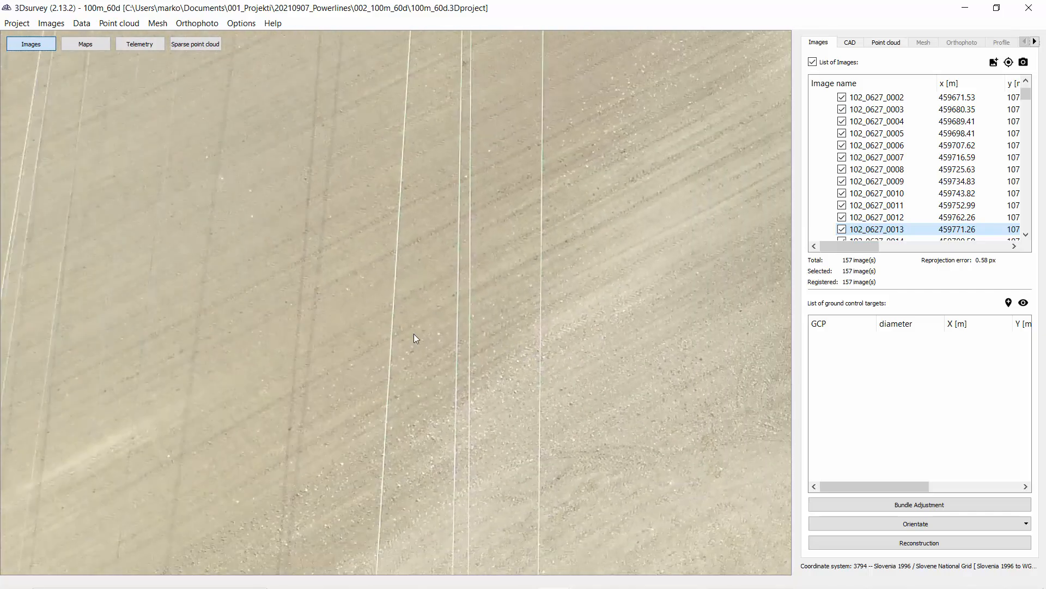
pyautogui.scroll(-5, 466, 325)
# Step: Browse the following photos one by one along the power line corridor, zooming into the pylons
pyautogui.press('Down')
pyautogui.press('Down')
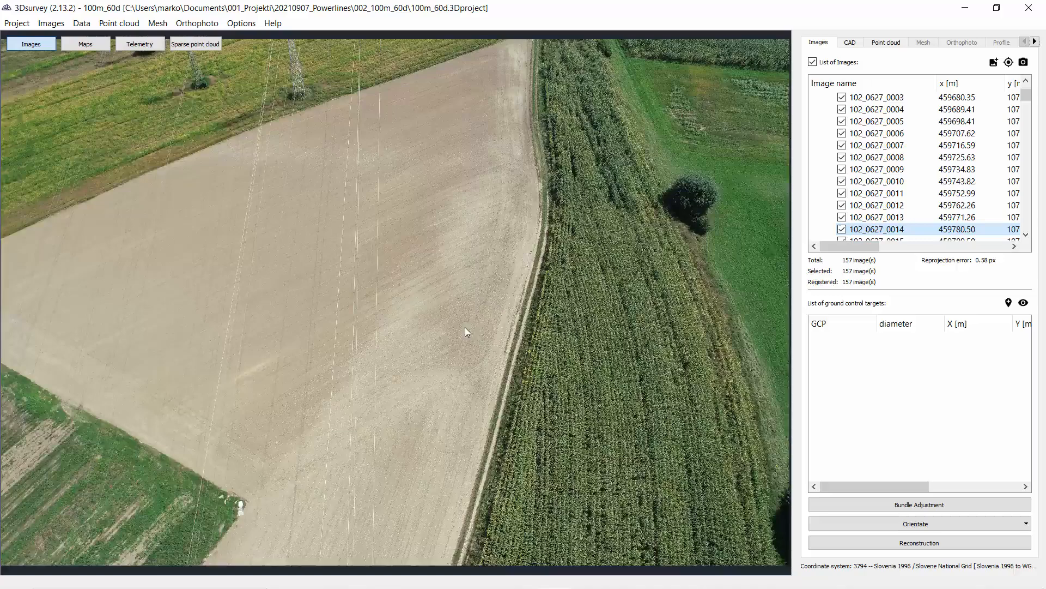
pyautogui.press('Down')
pyautogui.press('Down')
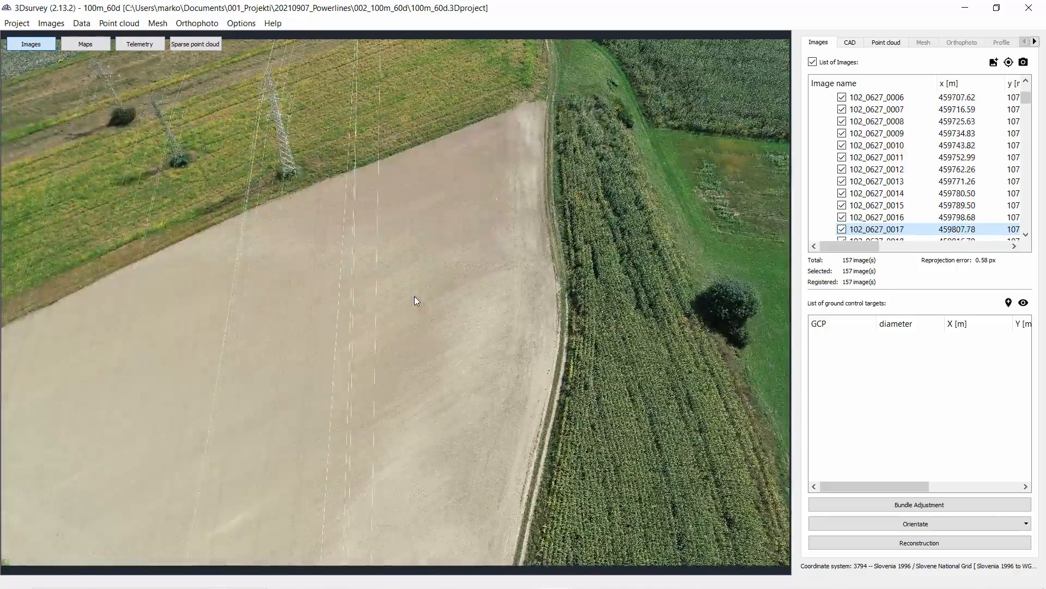
pyautogui.press('Down')
pyautogui.press('Down')
pyautogui.press('Down')
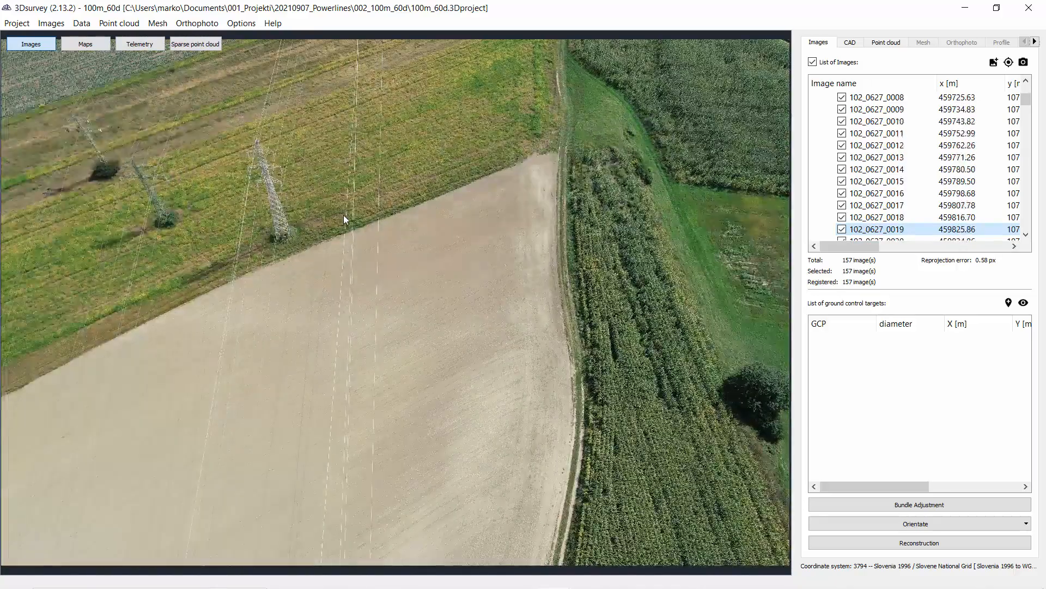
pyautogui.press('Down')
pyautogui.press('Down')
pyautogui.press('Down')
pyautogui.press('Down')
pyautogui.press('Down')
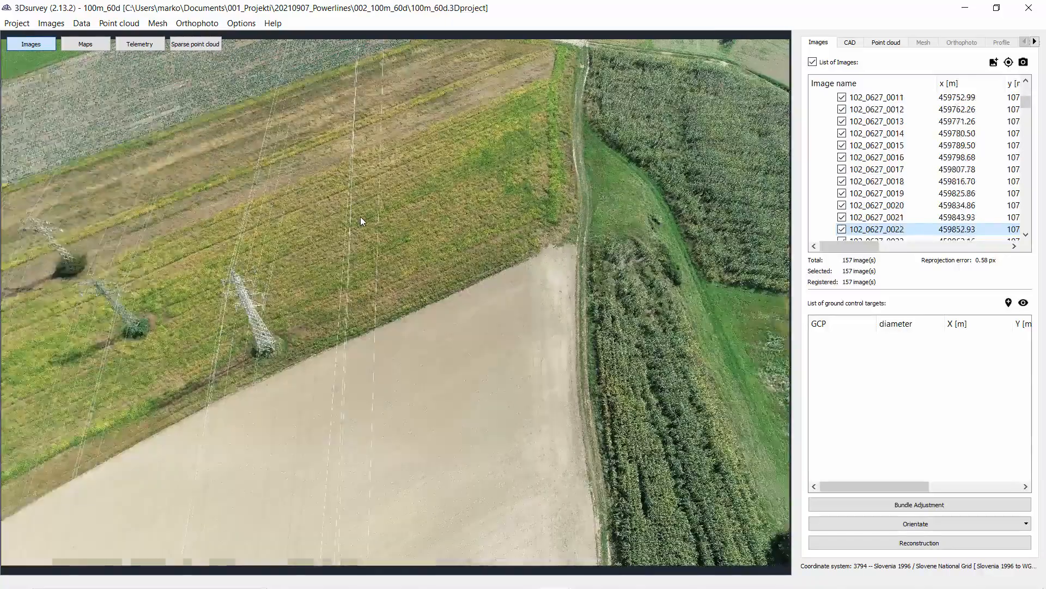
pyautogui.press('Down')
pyautogui.press('Down')
pyautogui.press('Down')
pyautogui.press('Down')
pyautogui.press('Down')
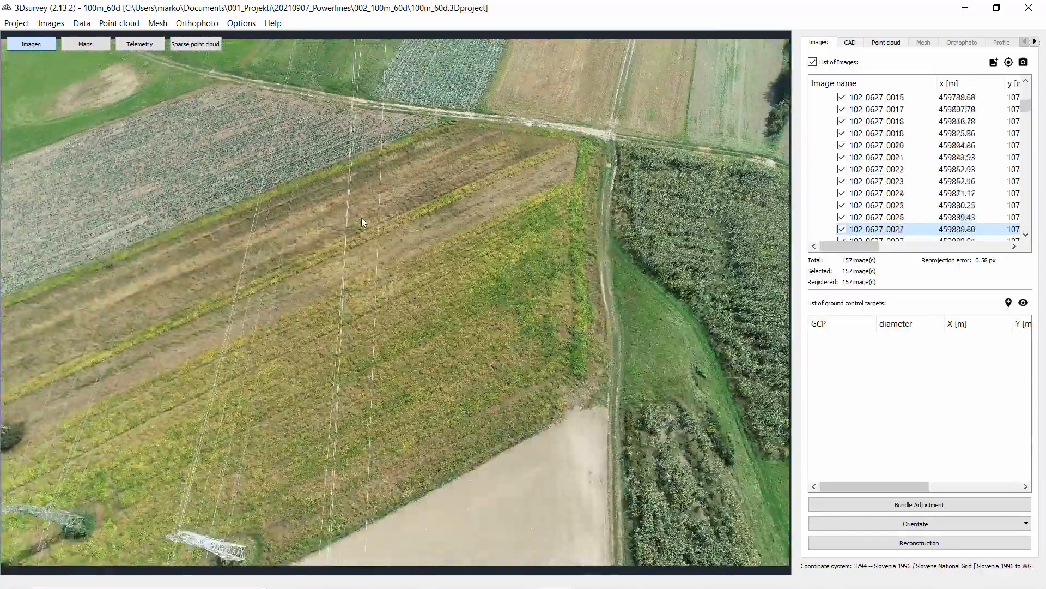
pyautogui.press('Down')
pyautogui.press('Down')
pyautogui.press('Down')
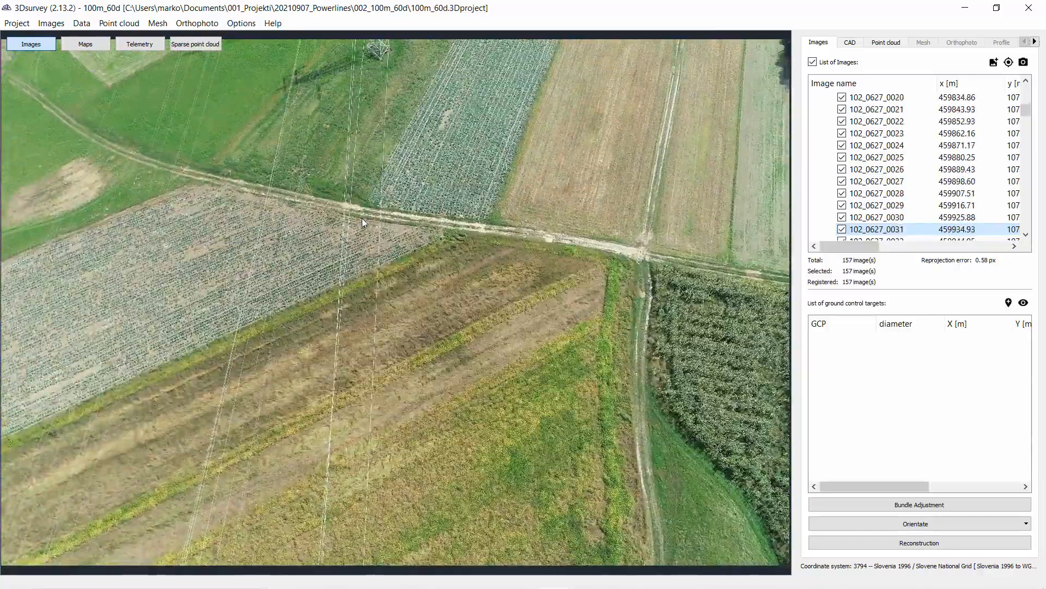
pyautogui.press('Down')
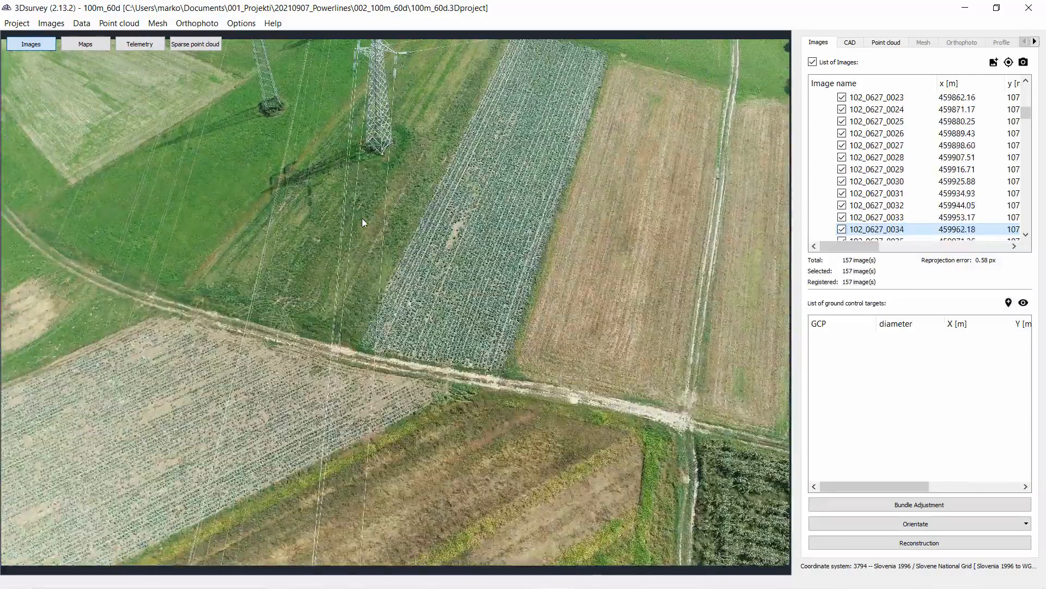
pyautogui.press('Down')
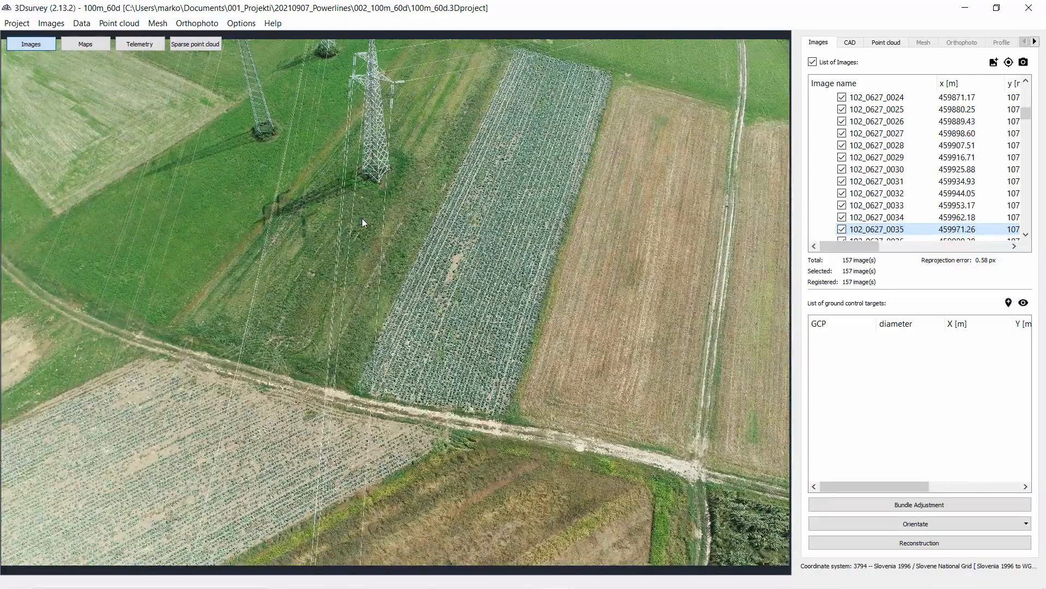
pyautogui.press('Down')
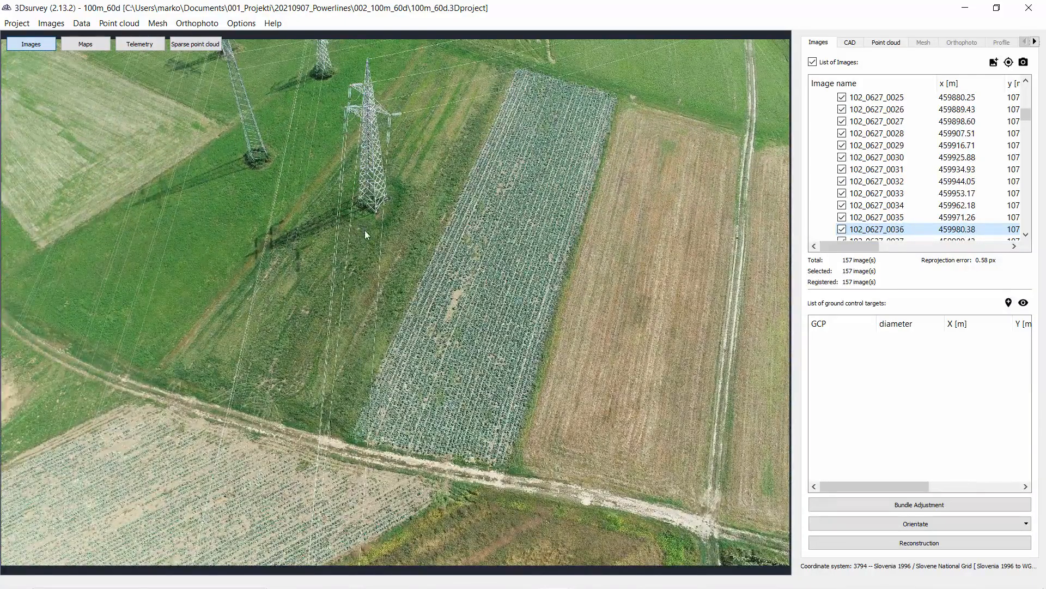
pyautogui.press('Down')
pyautogui.press('Down')
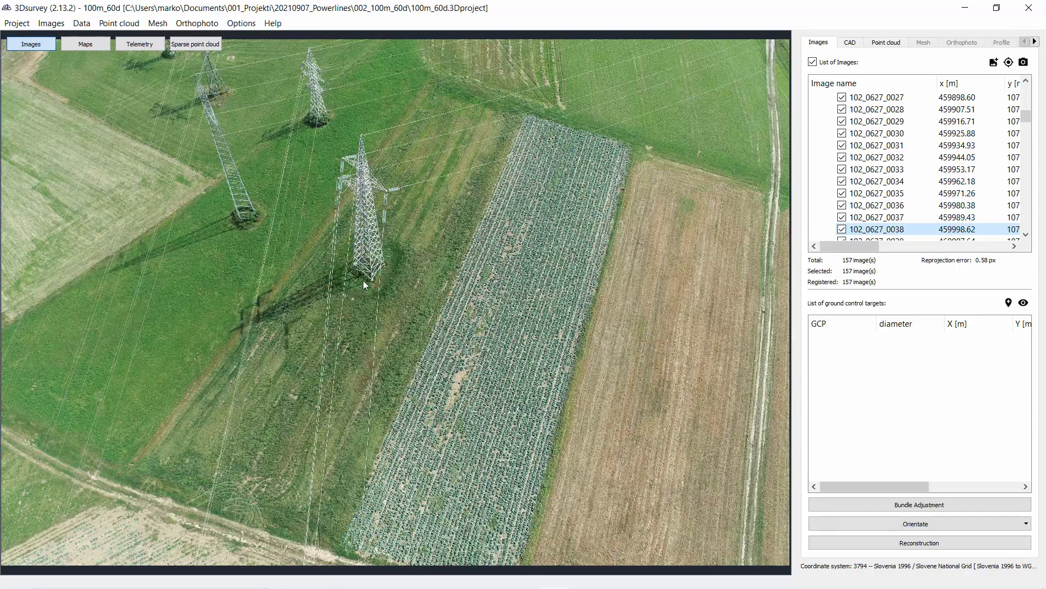
pyautogui.scroll(2, 366, 236)
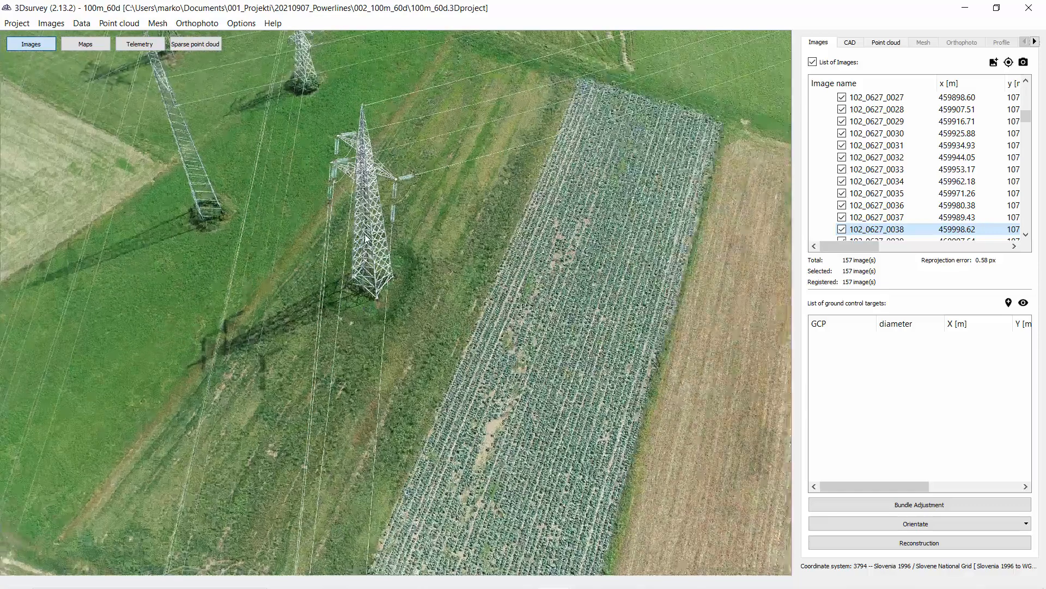
# Step: Advance to the following photos and zoom in on a pylon to inspect its insulators and wires
pyautogui.scroll(-2, 367, 248)
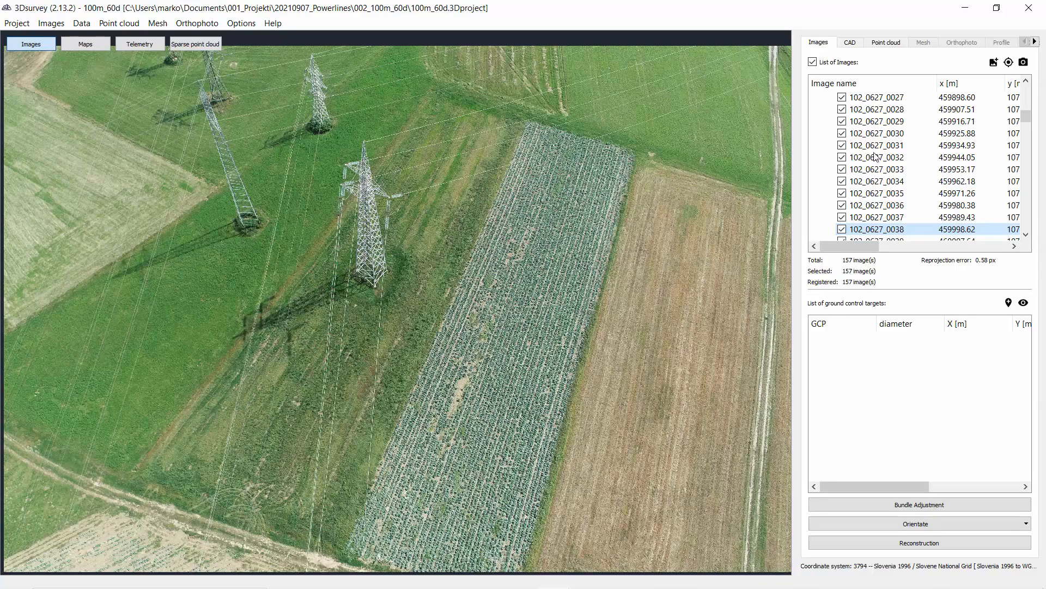
pyautogui.press('Down')
pyautogui.press('Down')
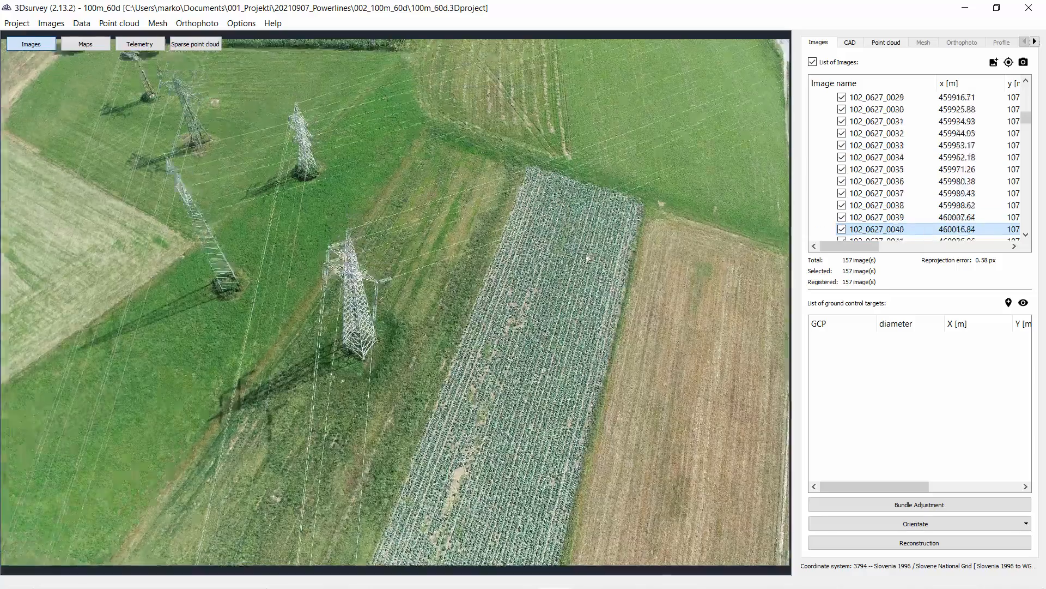
pyautogui.press('Down')
pyautogui.press('Down')
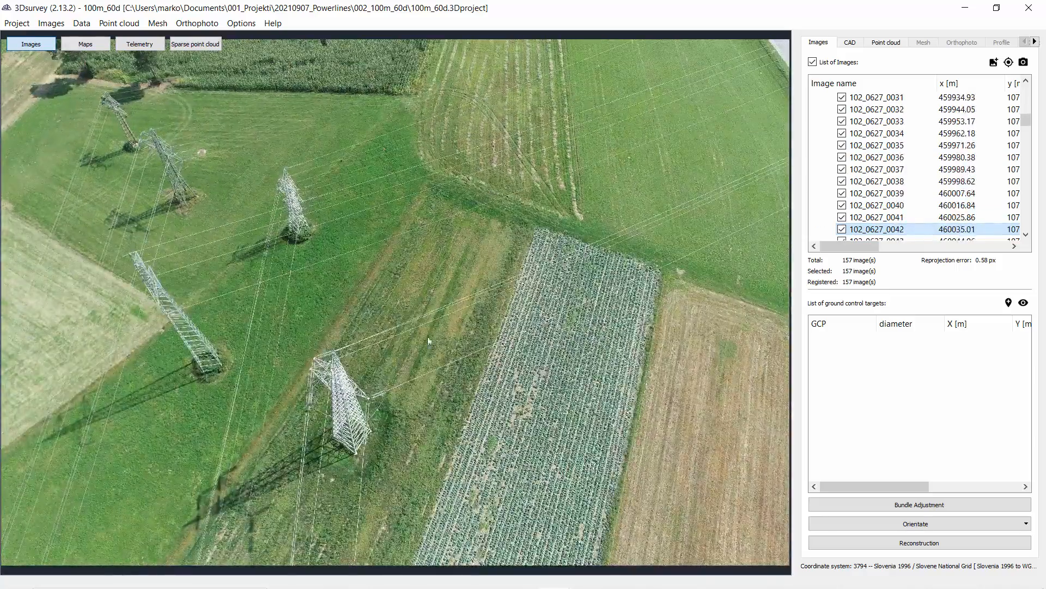
pyautogui.scroll(5, 357, 412)
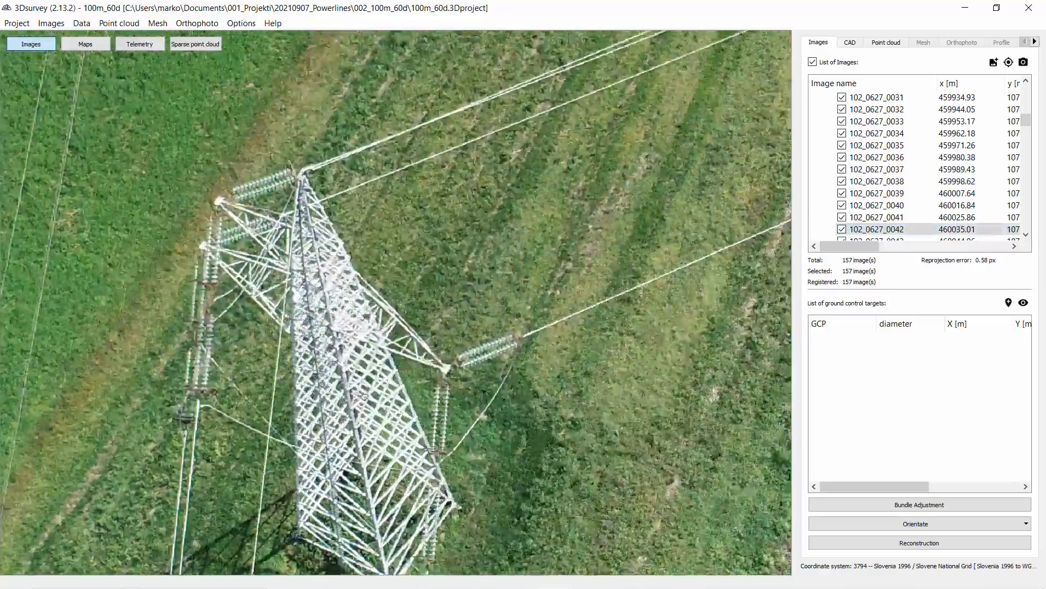
pyautogui.moveTo(364, 396); pyautogui.dragTo(461, 264)
pyautogui.scroll(2, 506, 256)
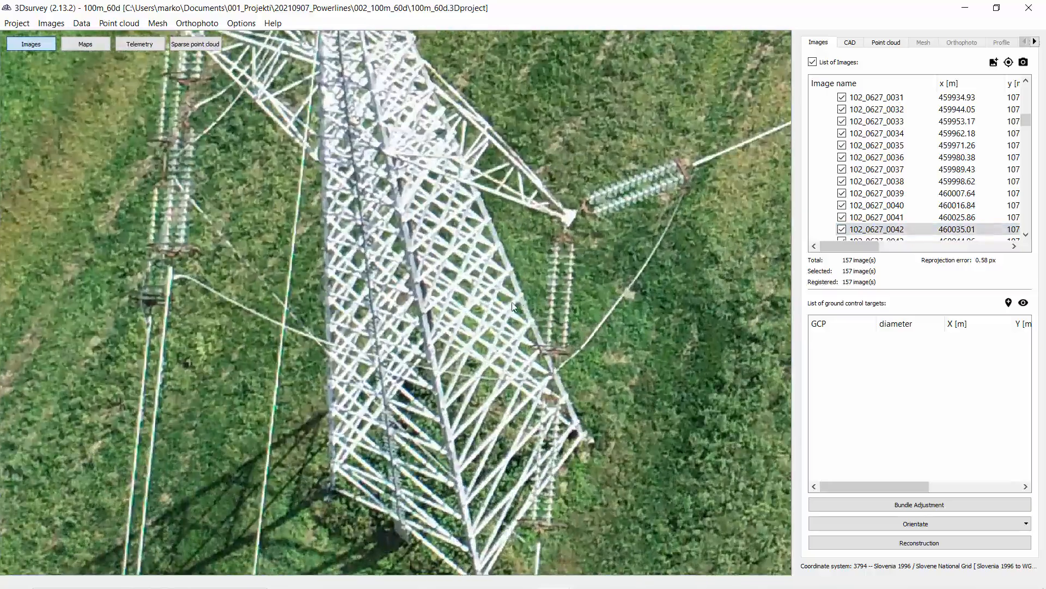
pyautogui.scroll(-3, 512, 302)
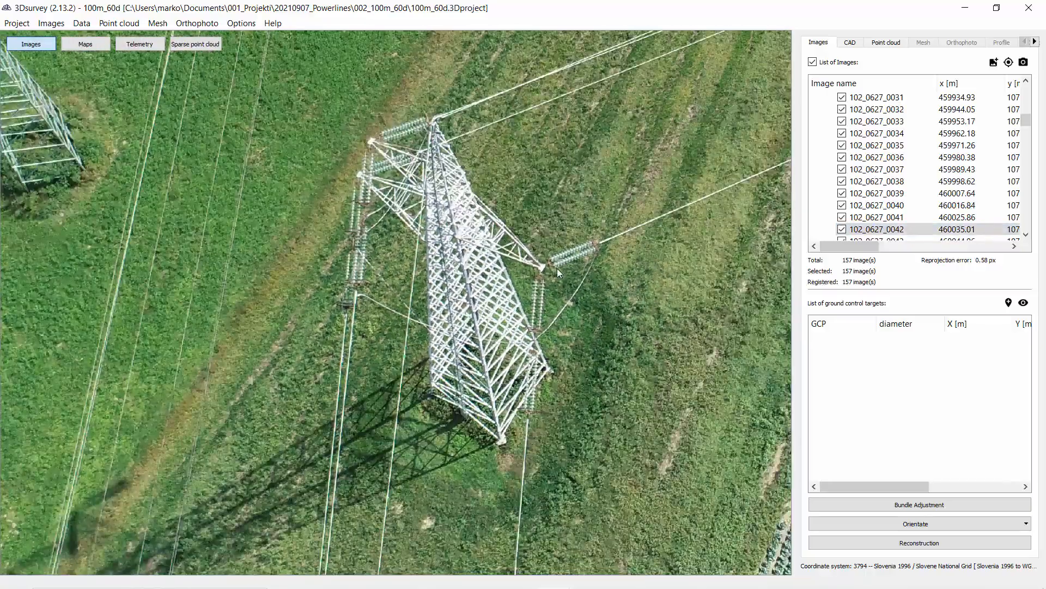
pyautogui.scroll(-2, 557, 268)
pyautogui.scroll(-8, 472, 166)
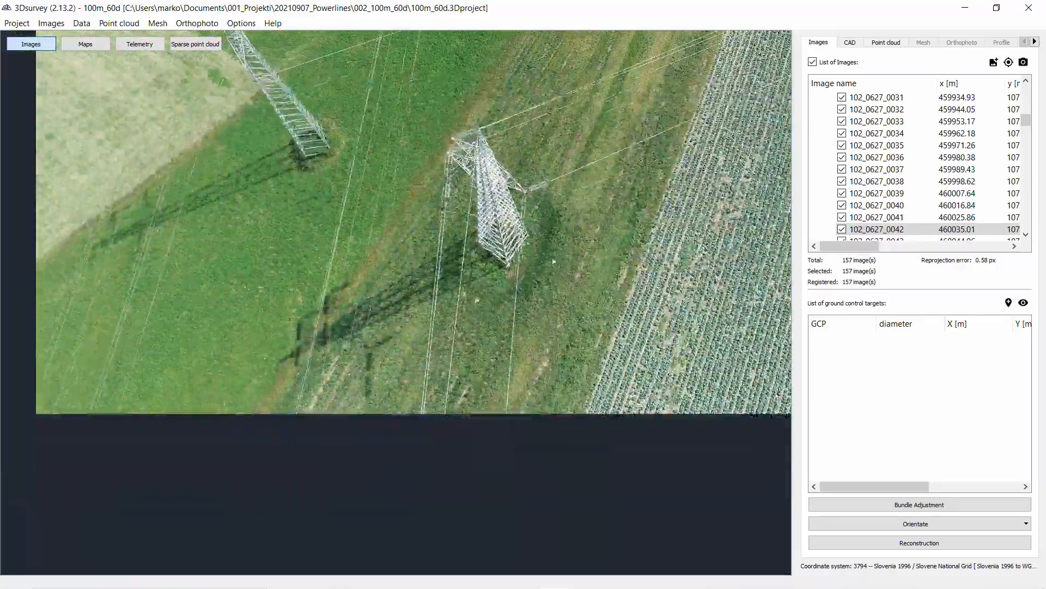
# Step: Step through the consecutive photos along the power line corridor, through image 102_0627_0093
pyautogui.press('Down')
pyautogui.press('Down')
pyautogui.press('Down')
pyautogui.press('Down')
pyautogui.press('Down')
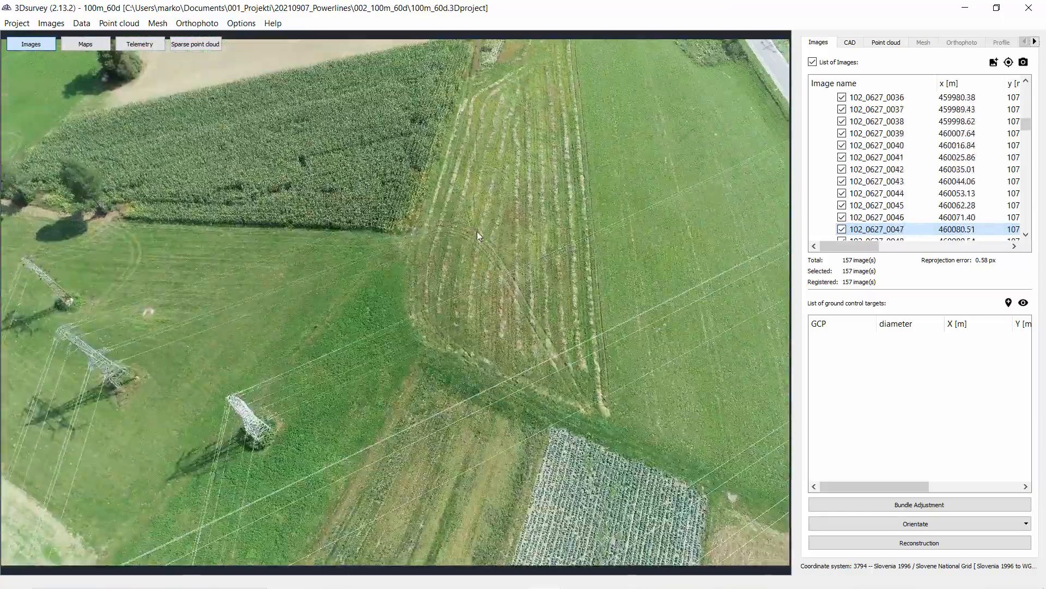
pyautogui.press('Down')
pyautogui.press('Down')
pyautogui.press('Down')
pyautogui.press('Down')
pyautogui.press('Down')
pyautogui.press('Down')
pyautogui.press('Down')
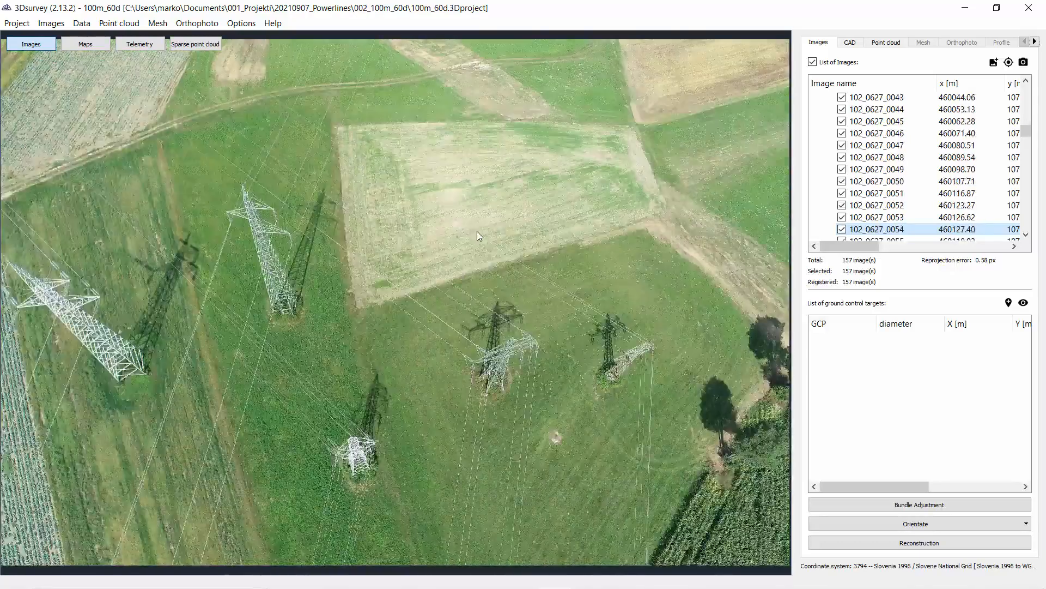
pyautogui.press('Down')
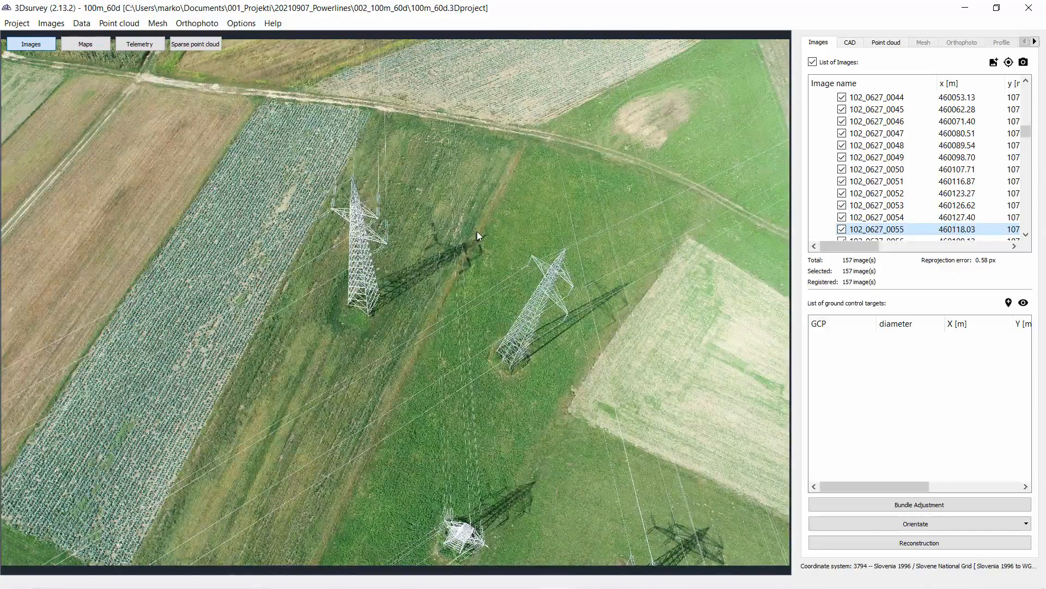
pyautogui.press('Down')
pyautogui.press('Down')
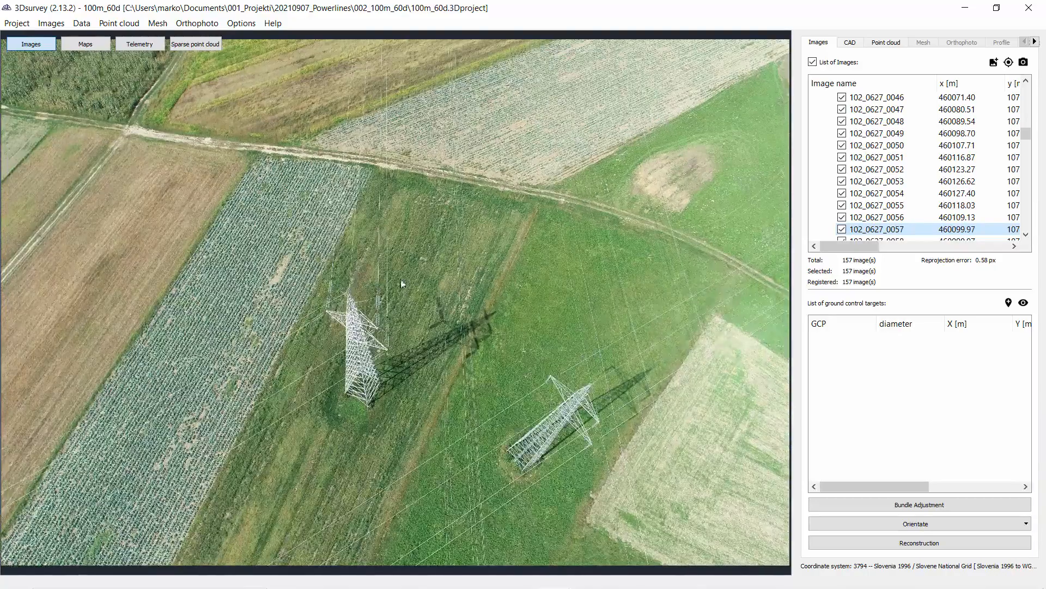
pyautogui.press('Down')
pyautogui.press('Down')
pyautogui.press('Down')
pyautogui.press('Down')
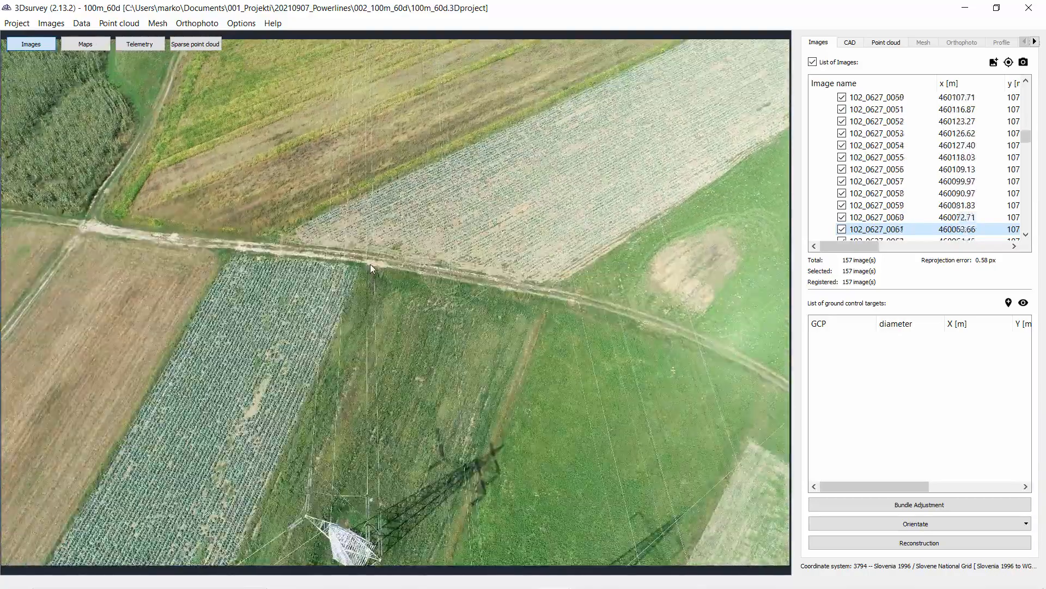
pyautogui.press('Down')
pyautogui.press('Down')
pyautogui.press('Down')
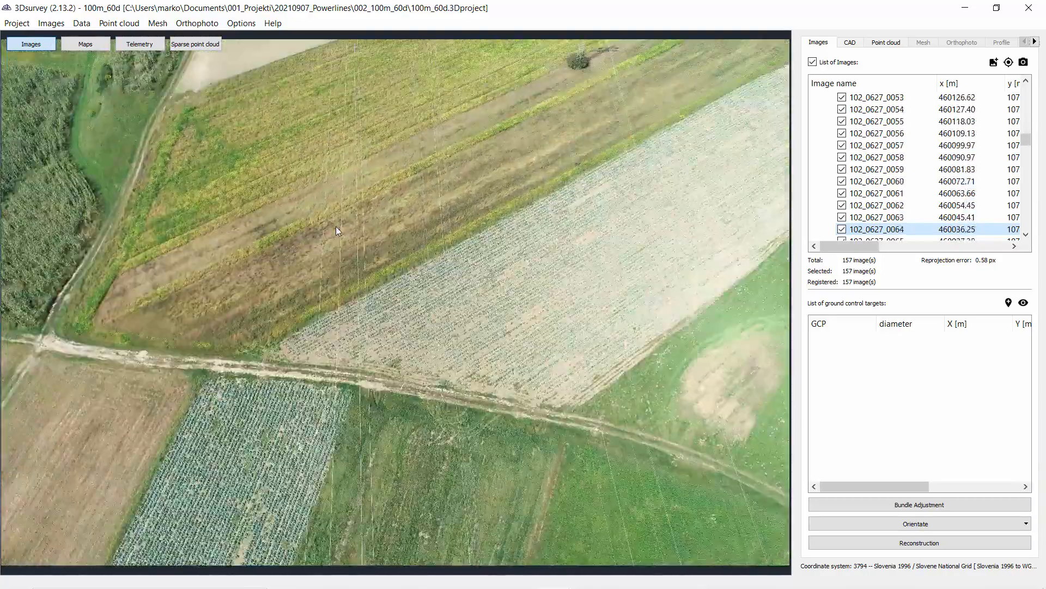
pyautogui.press('Down')
pyautogui.press('Down')
pyautogui.press('Down')
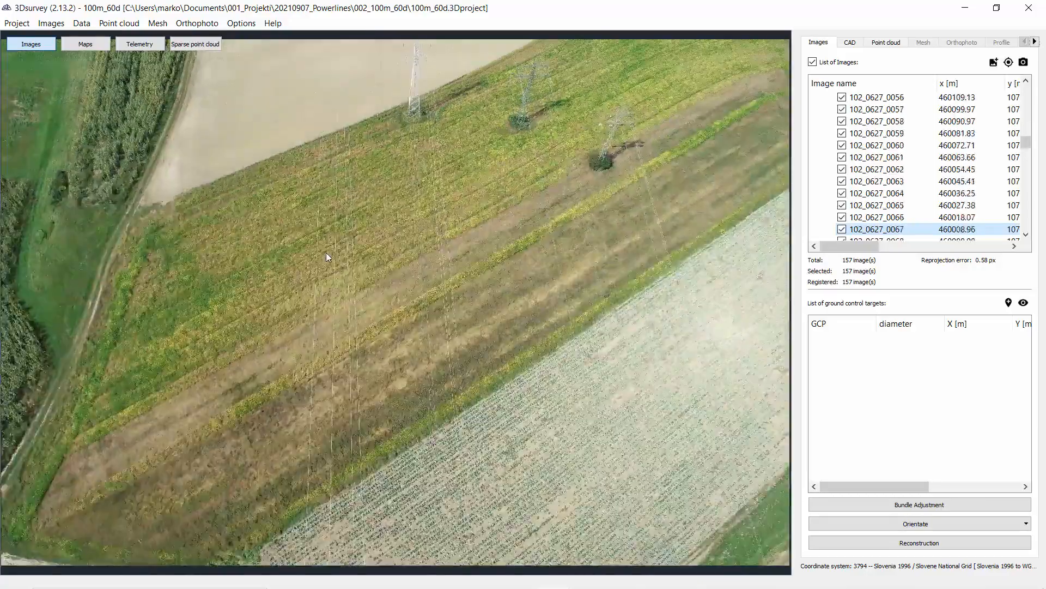
pyautogui.press('Down')
pyautogui.press('Down')
pyautogui.press('Down')
pyautogui.press('Down')
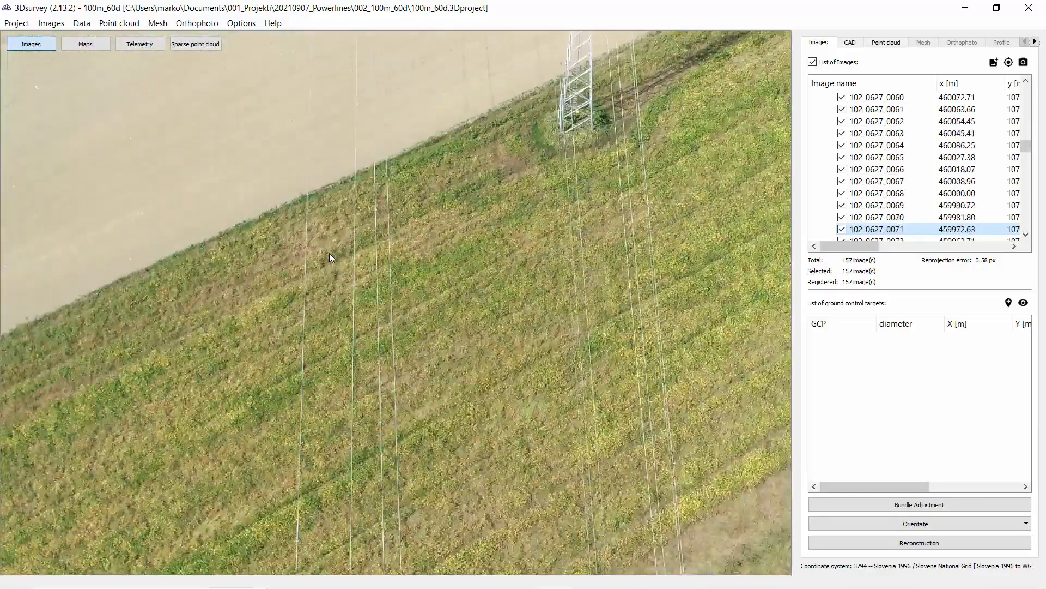
pyautogui.press('Down')
pyautogui.press('Down')
pyautogui.press('Down')
pyautogui.press('Down')
pyautogui.press('Down')
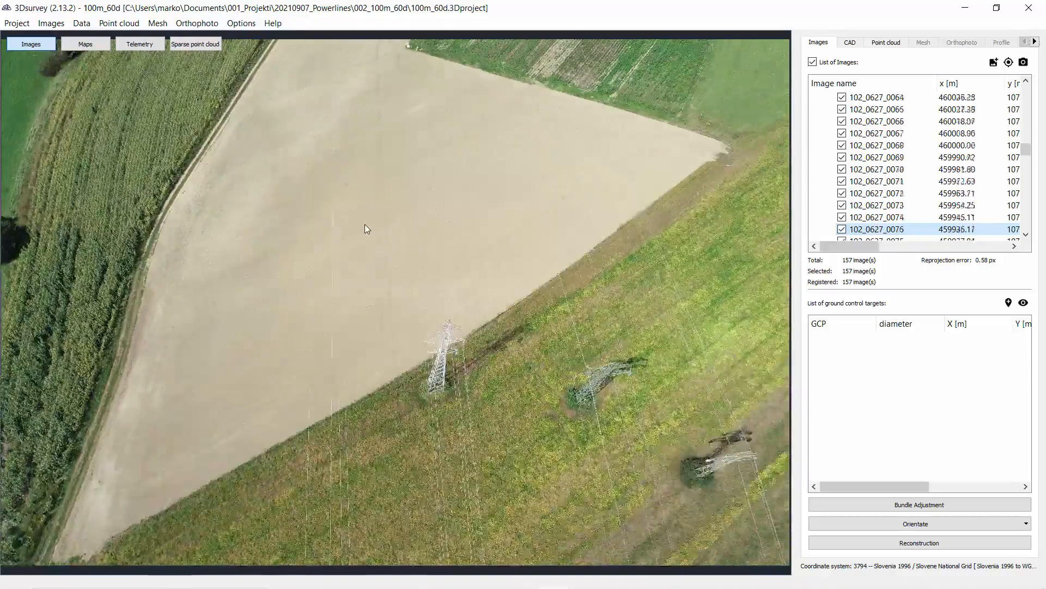
pyautogui.press('Down')
pyautogui.press('Down')
pyautogui.press('Down')
pyautogui.press('Down')
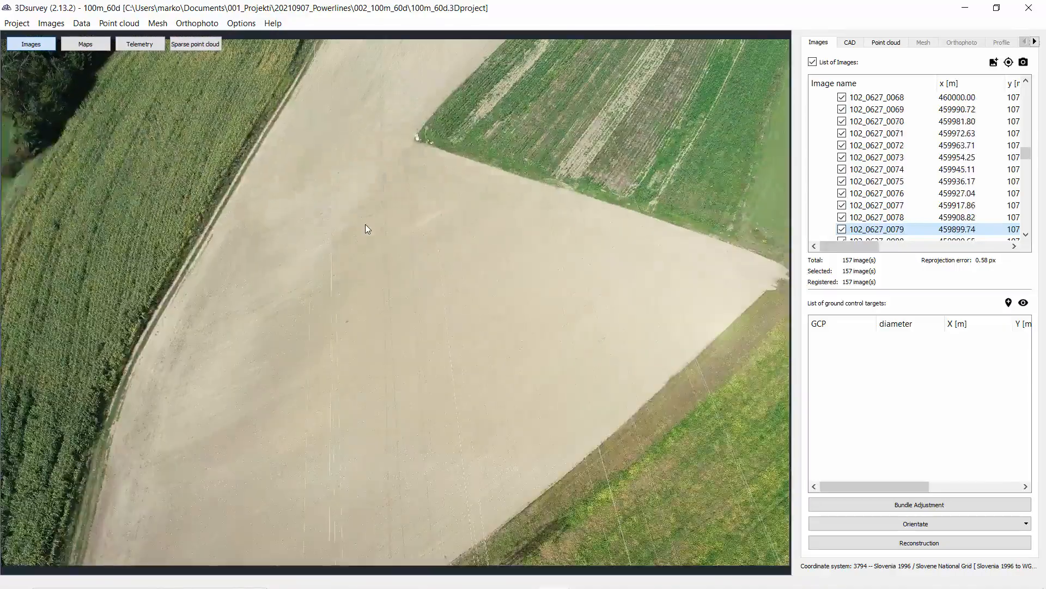
pyautogui.press('Down')
pyautogui.press('Down')
pyautogui.press('Down')
pyautogui.press('Down')
pyautogui.press('Down')
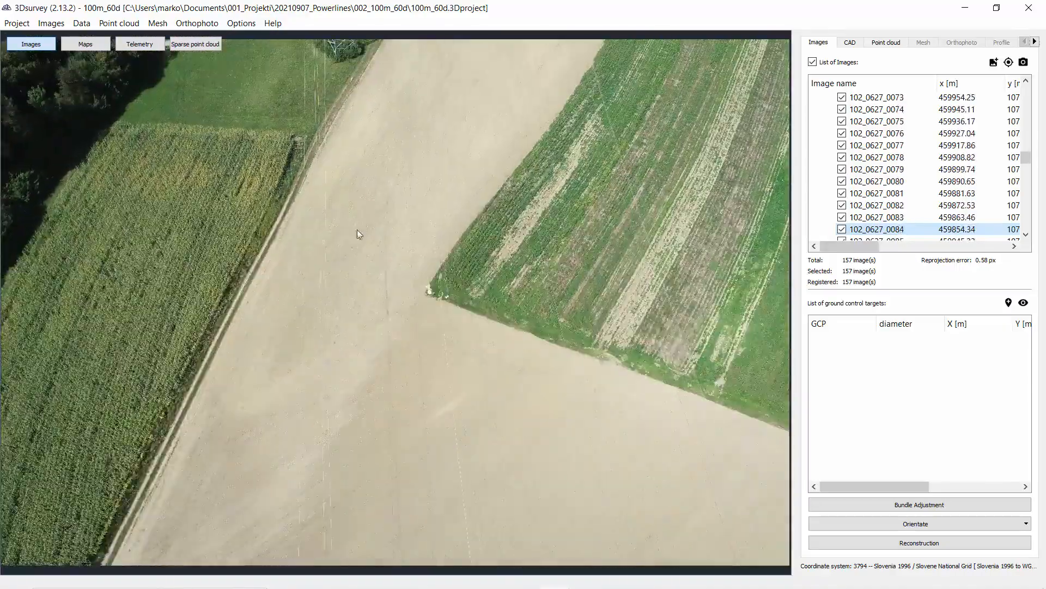
pyautogui.press('Down')
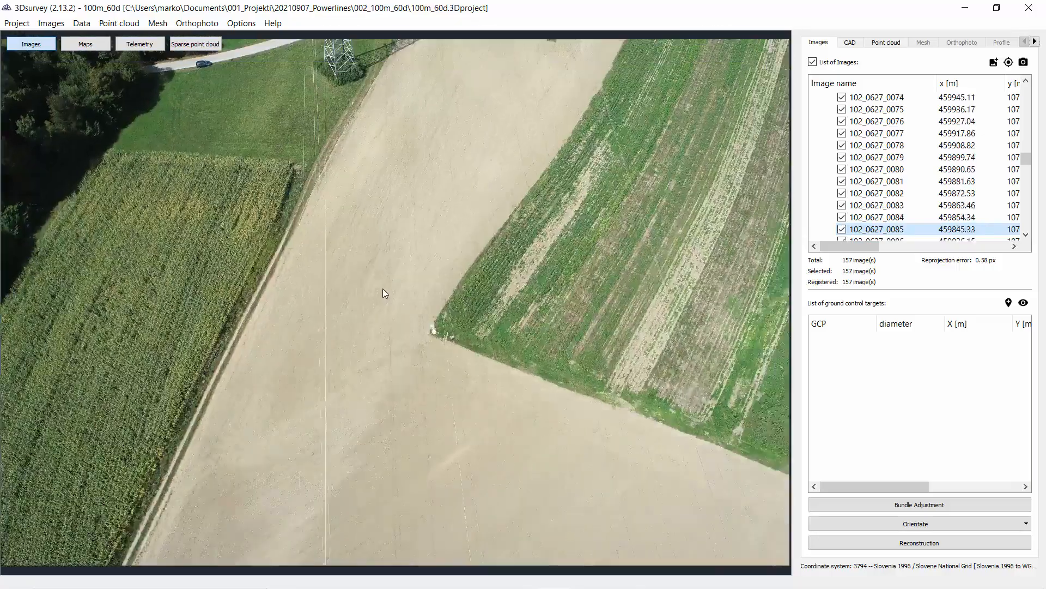
pyautogui.press('Down')
pyautogui.press('Down')
pyautogui.press('Down')
pyautogui.press('Down')
pyautogui.press('Down')
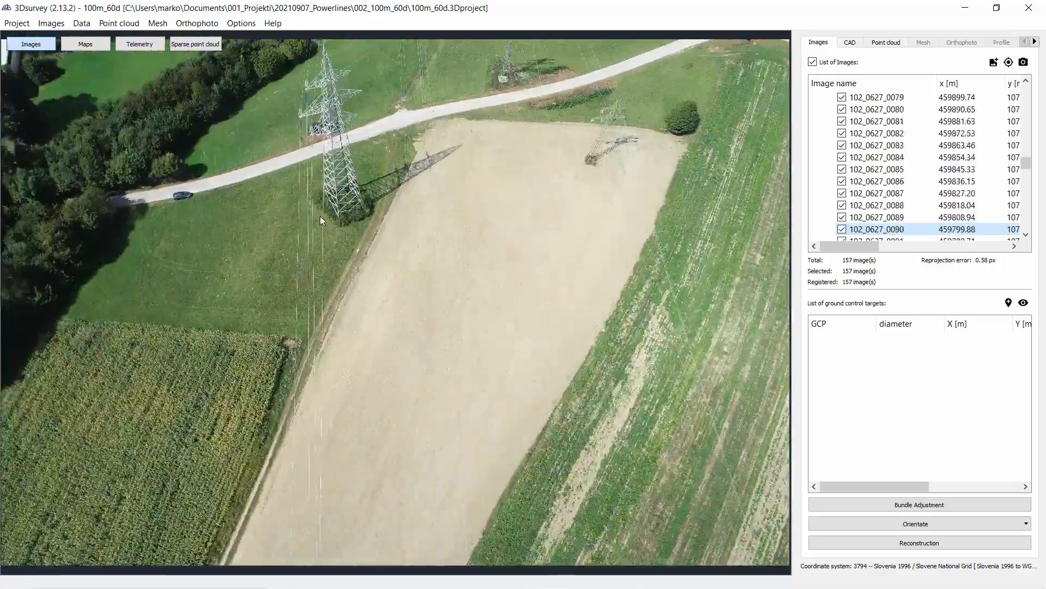
pyautogui.press('Down')
pyautogui.press('Down')
pyautogui.press('Down')
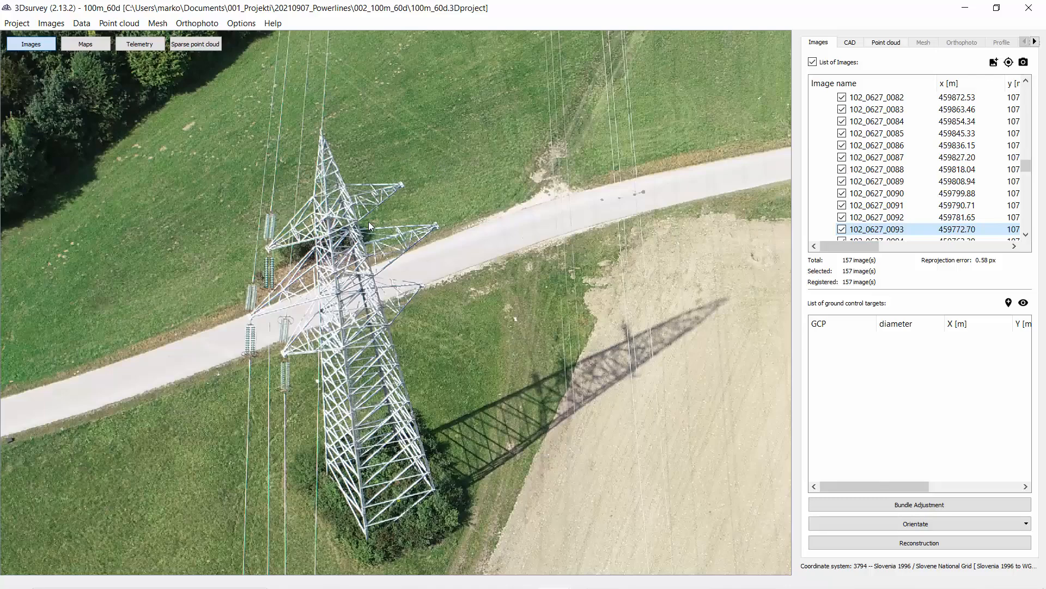
# Step: Zoom in and out on the pylon beside the road in the current photo to inspect its structure
pyautogui.scroll(-3, 348, 256)
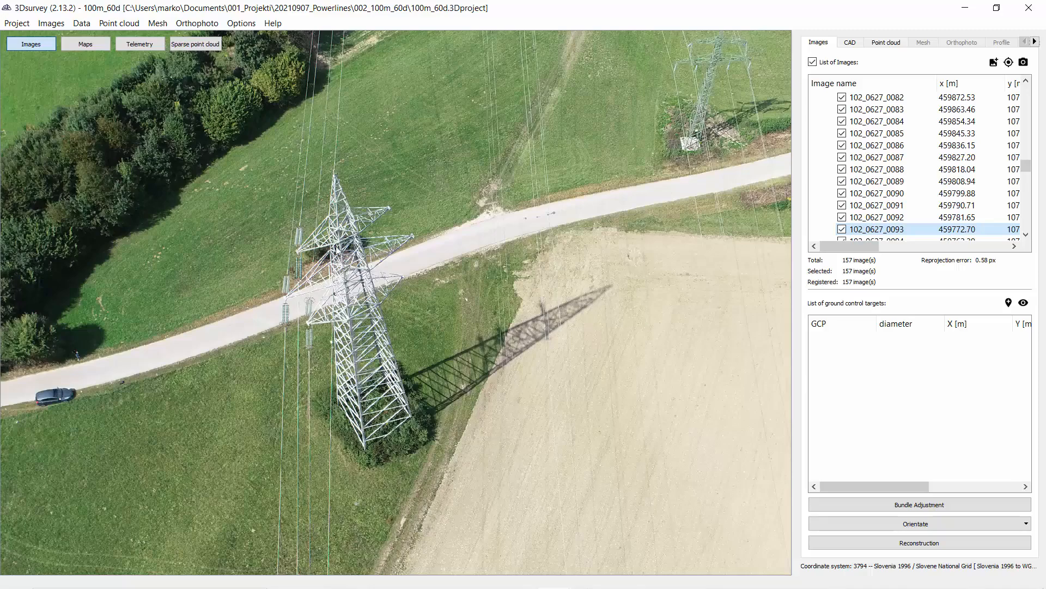
pyautogui.scroll(3, 373, 237)
pyautogui.scroll(-4, 336, 249)
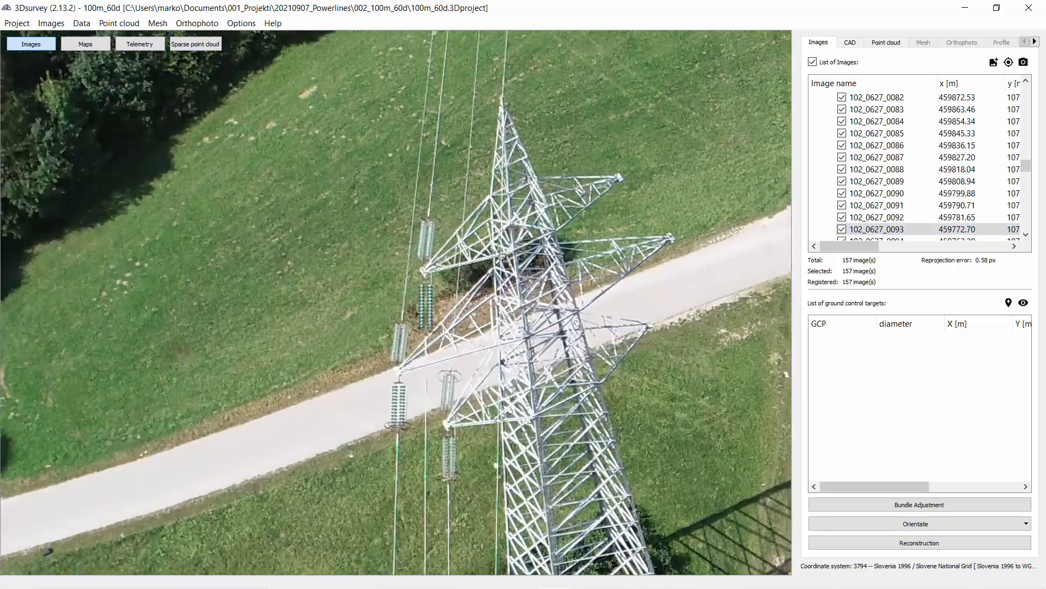
pyautogui.scroll(1, 432, 257)
pyautogui.scroll(-1, 432, 257)
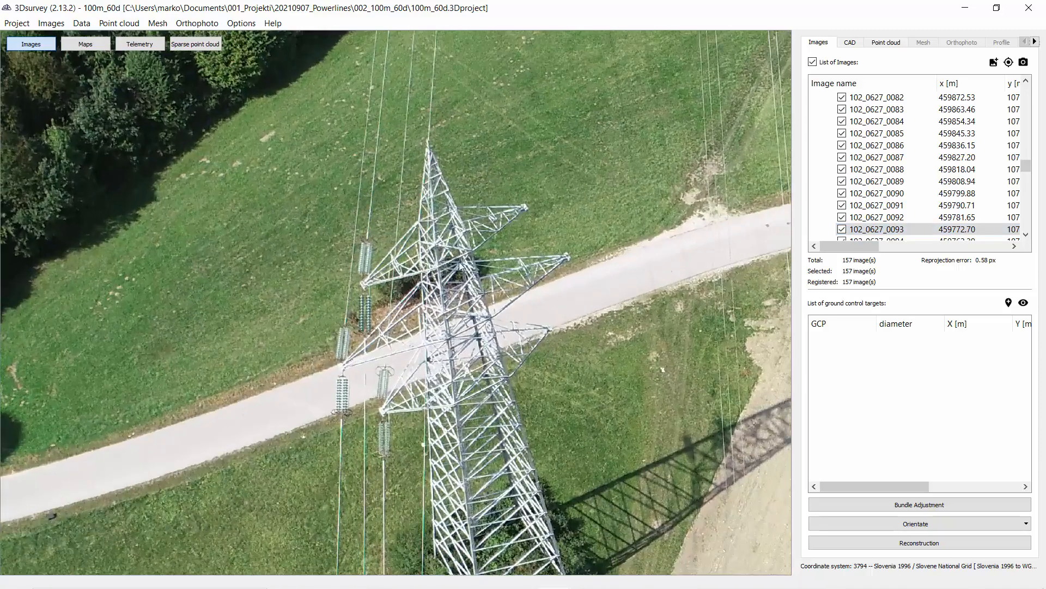
pyautogui.scroll(-1, 406, 323)
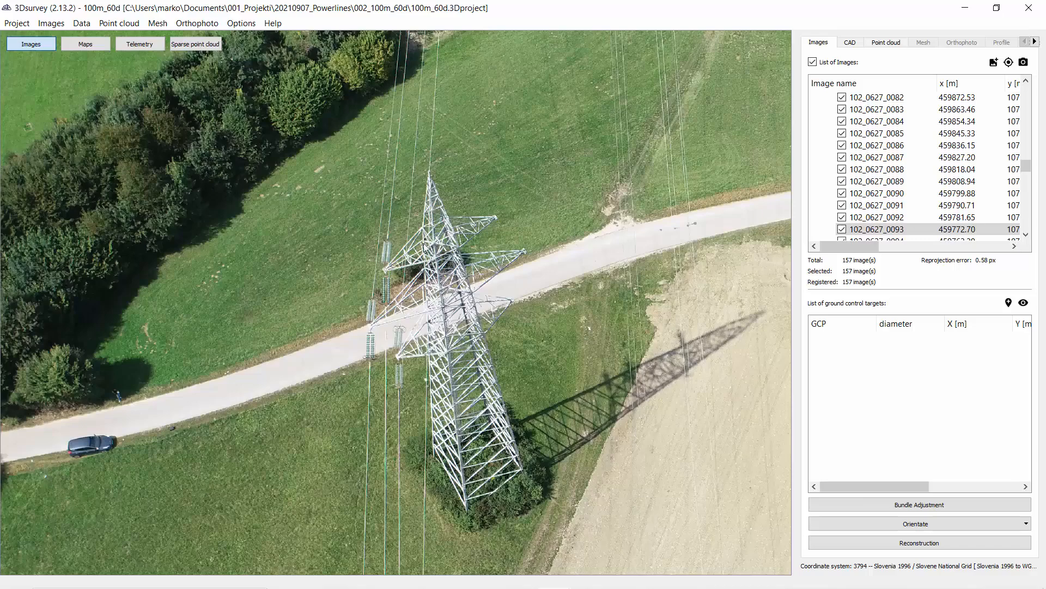
pyautogui.scroll(-1, 425, 245)
pyautogui.scroll(-2, 430, 248)
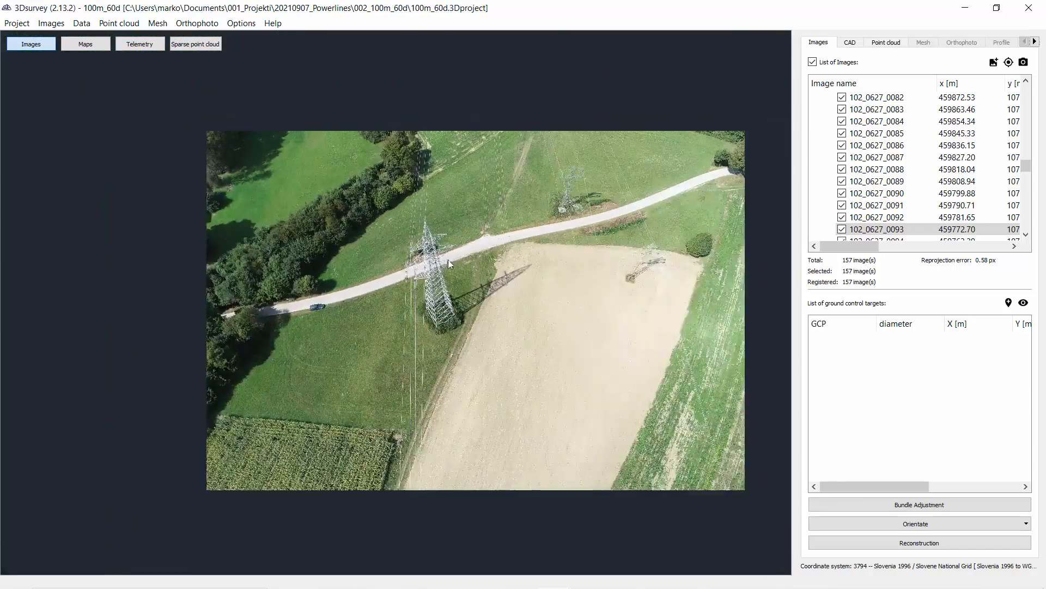
pyautogui.moveTo(448, 333); pyautogui.dragTo(448, 253)
pyautogui.moveTo(387, 206); pyautogui.dragTo(408, 293)
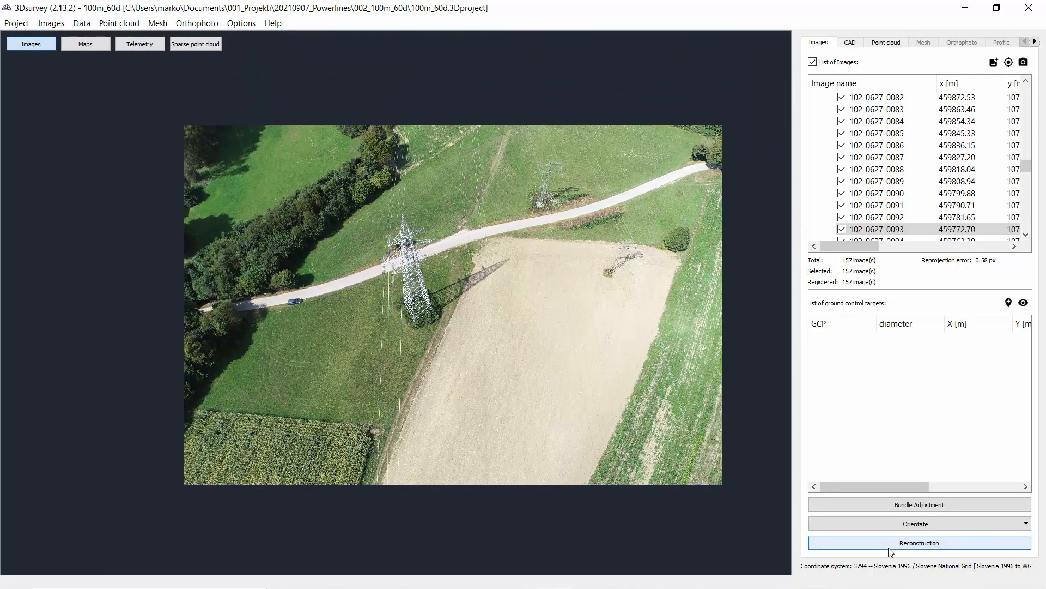
# Step: Switch to the sparse point cloud view and orbit around it to examine the camera positions above the terrain
pyautogui.click(216, 48)
pyautogui.moveTo(432, 378); pyautogui.dragTo(681, 179)
pyautogui.click(752, 48)
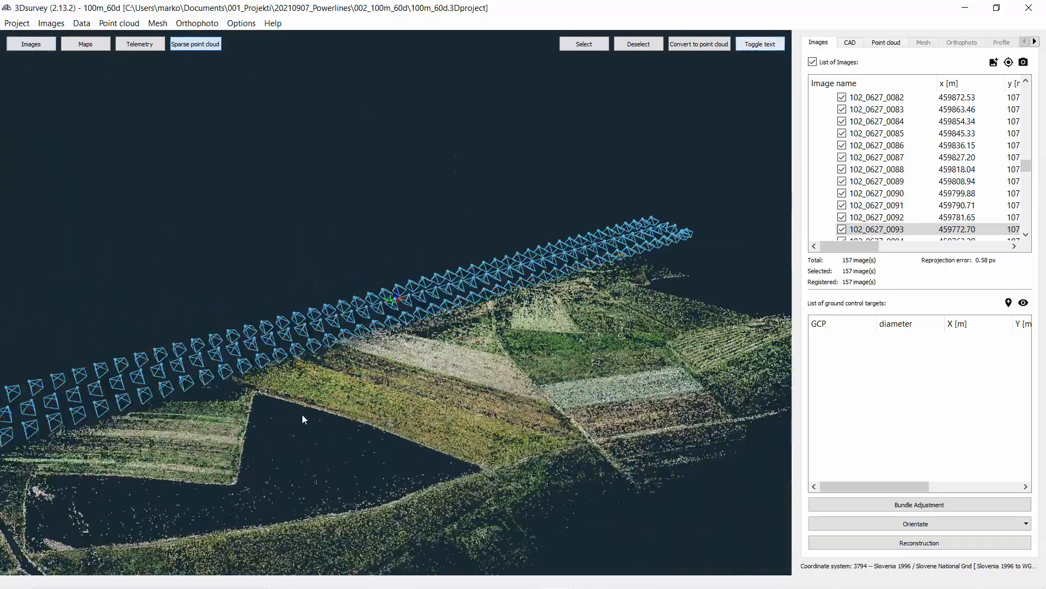
pyautogui.moveTo(303, 416); pyautogui.dragTo(473, 329)
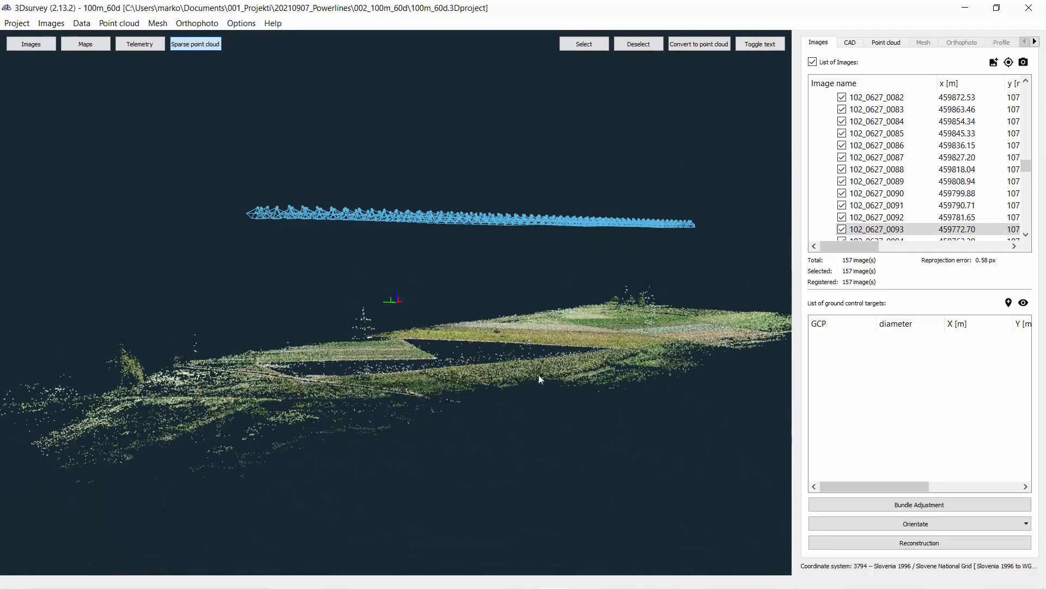
pyautogui.scroll(4, 403, 439)
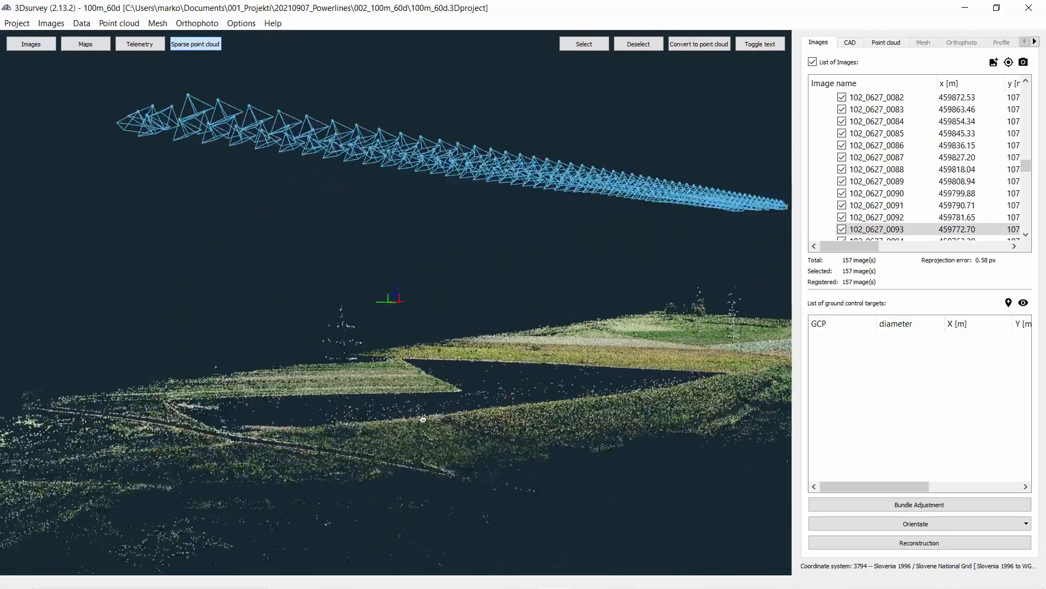
pyautogui.moveTo(404, 439); pyautogui.dragTo(362, 399)
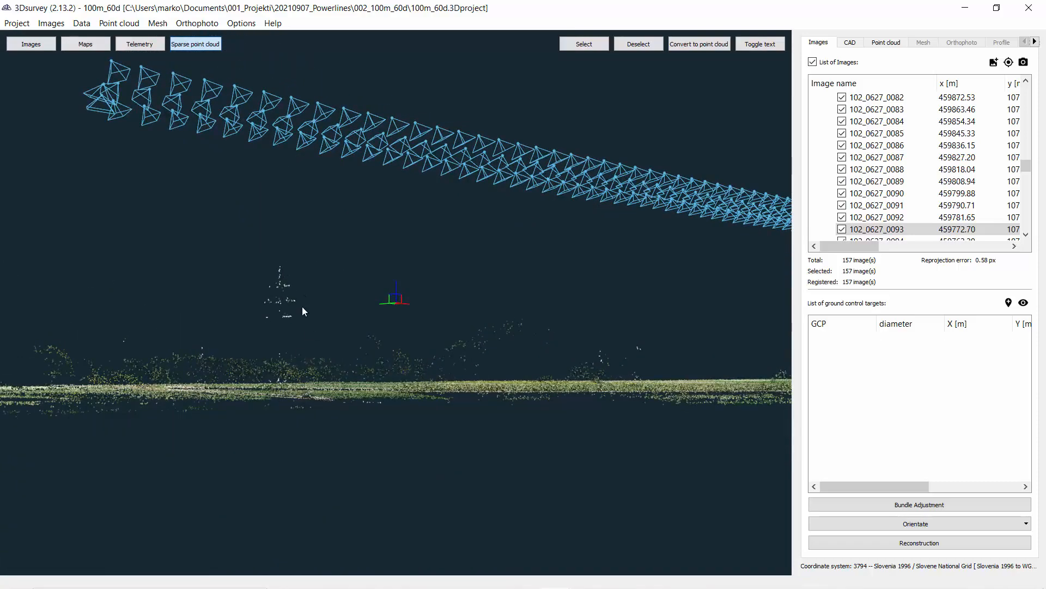
pyautogui.moveTo(304, 313); pyautogui.dragTo(351, 380)
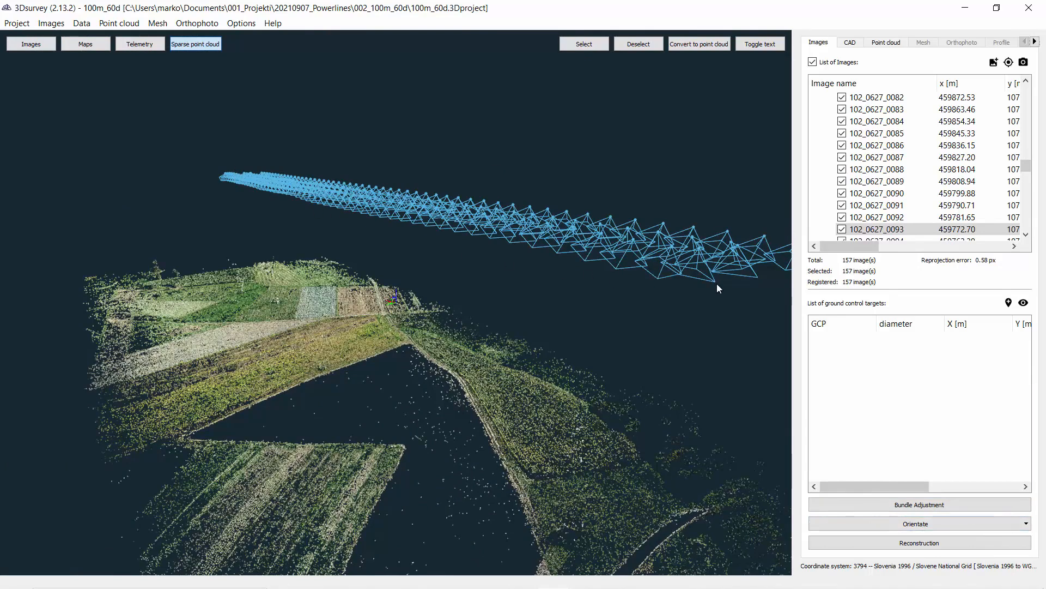
pyautogui.scroll(-3, 278, 218)
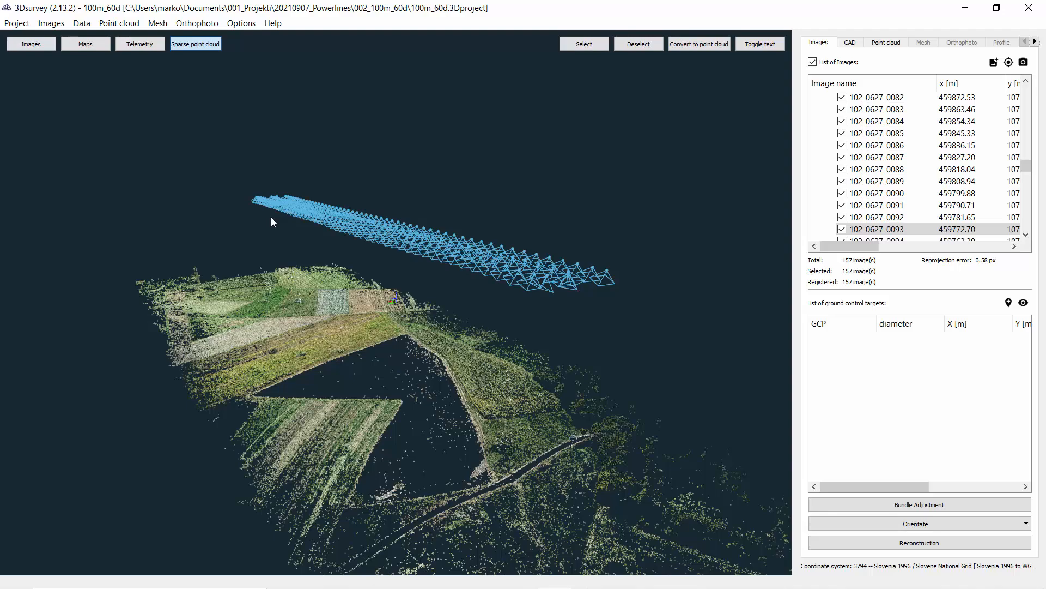
pyautogui.moveTo(270, 243); pyautogui.dragTo(351, 361)
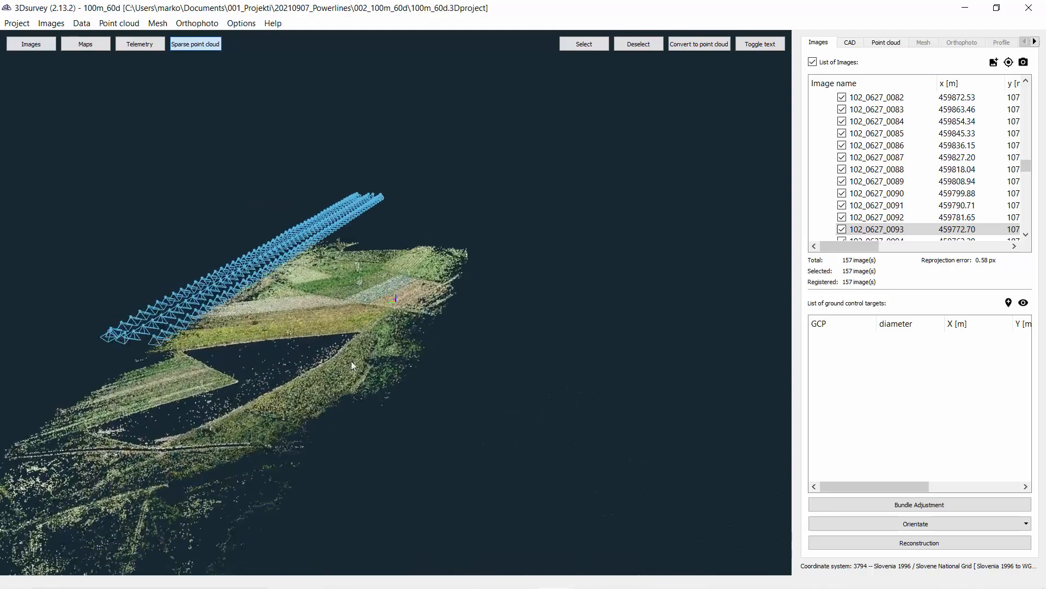
pyautogui.scroll(3, 318, 339)
pyautogui.moveTo(318, 339); pyautogui.dragTo(407, 352, button='right')
pyautogui.moveTo(408, 352); pyautogui.dragTo(380, 291)
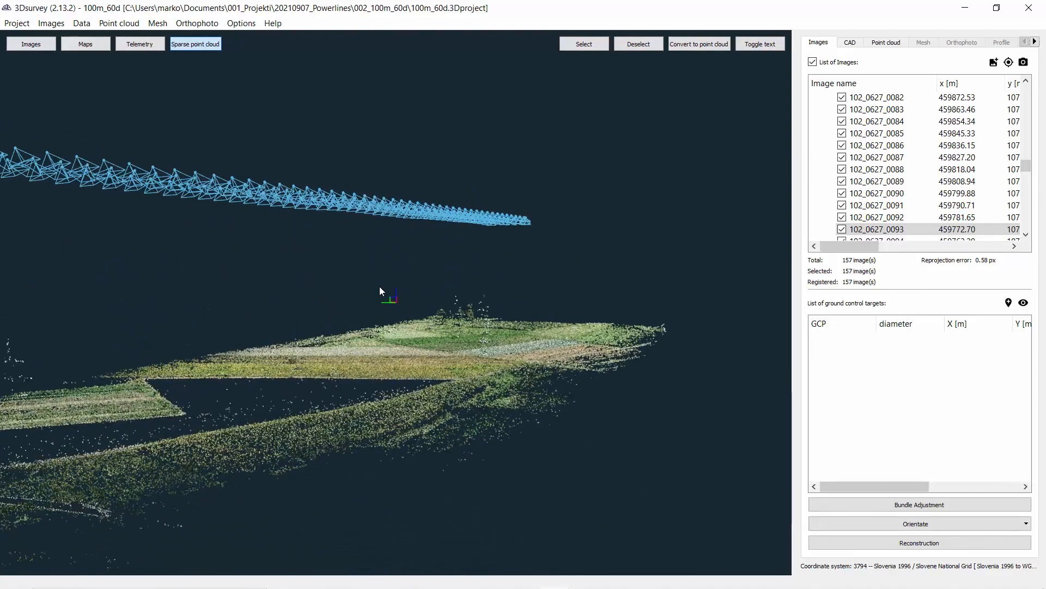
# Step: Orbit and zoom the sparse point cloud to view the strip of camera positions from a lower angle
pyautogui.moveTo(345, 358); pyautogui.dragTo(335, 361)
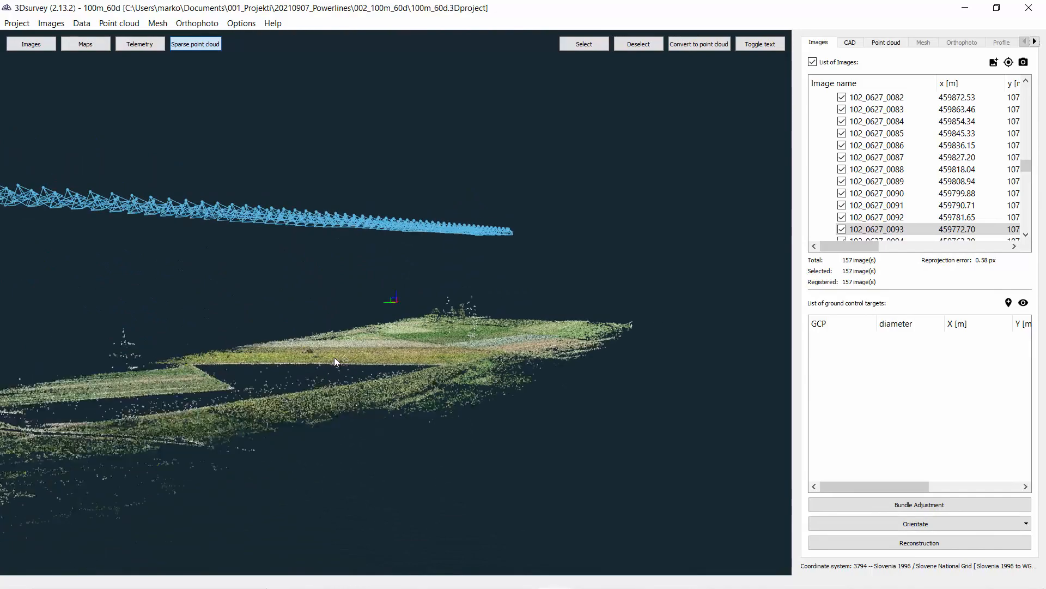
pyautogui.moveTo(265, 339); pyautogui.dragTo(198, 338)
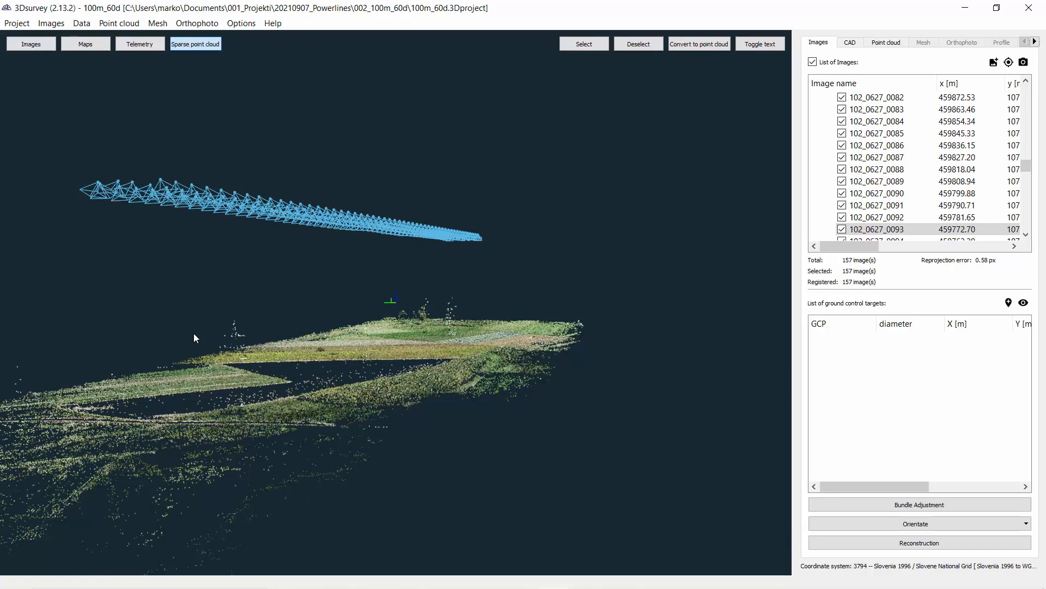
pyautogui.moveTo(227, 340); pyautogui.dragTo(269, 349)
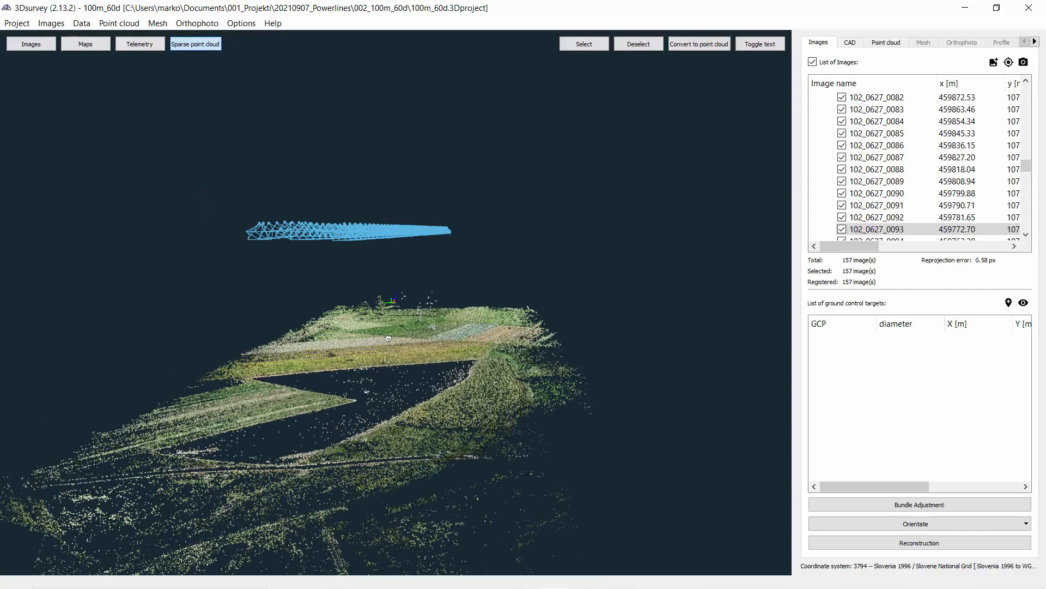
pyautogui.moveTo(388, 338); pyautogui.dragTo(690, 329)
pyautogui.scroll(2, 407, 347)
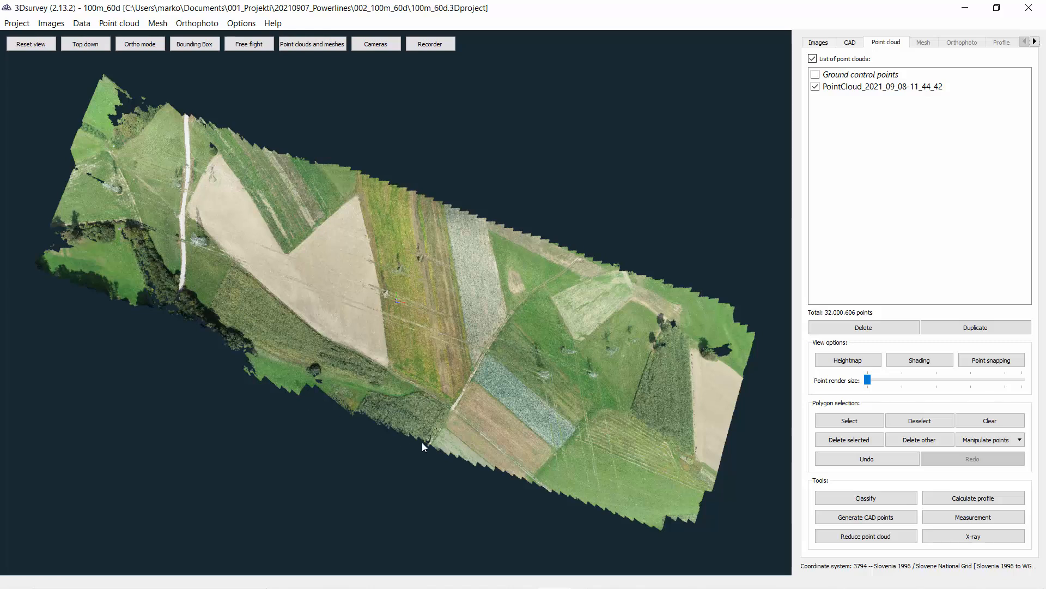
# Step: Orbit and zoom through the dense point cloud to inspect the pylons and power line wires
pyautogui.moveTo(424, 386); pyautogui.dragTo(627, 260)
pyautogui.scroll(6, 357, 372)
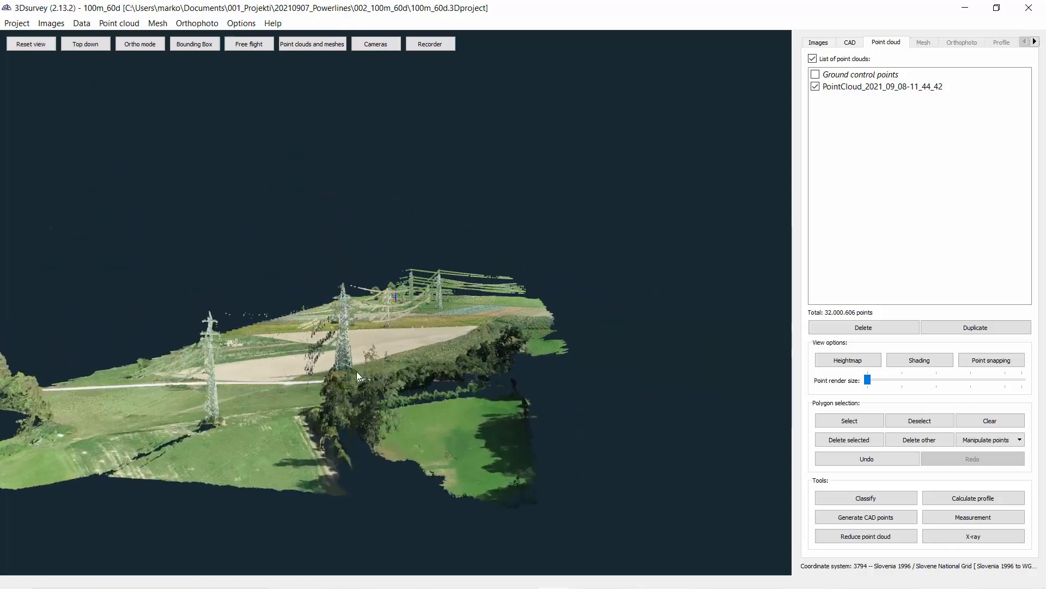
pyautogui.scroll(2, 354, 399)
pyautogui.moveTo(350, 399); pyautogui.dragTo(496, 257)
pyautogui.scroll(8, 496, 257)
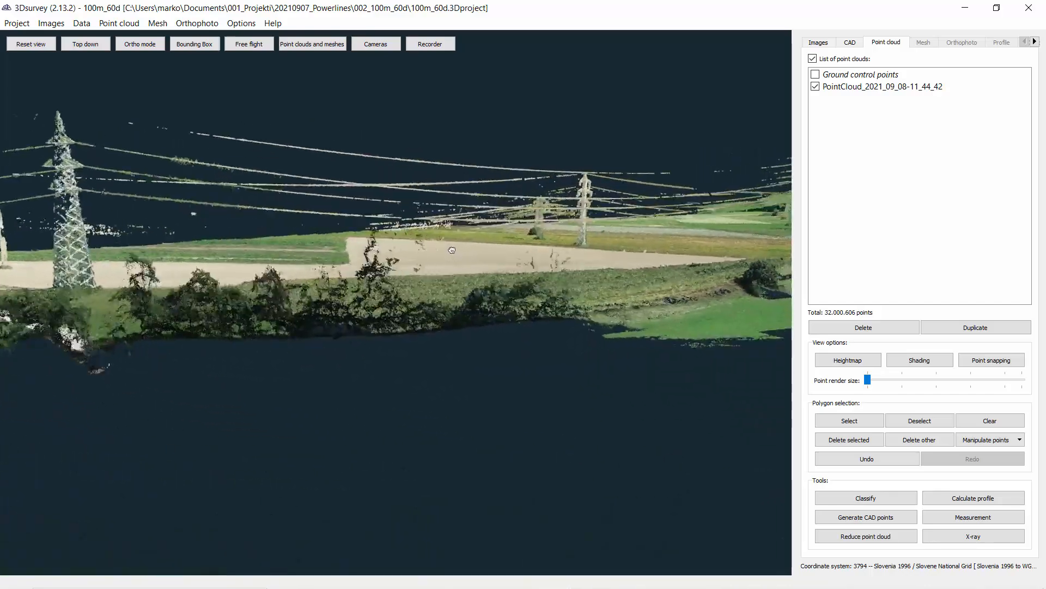
pyautogui.moveTo(424, 254); pyautogui.dragTo(410, 255)
pyautogui.moveTo(550, 256); pyautogui.dragTo(785, 275)
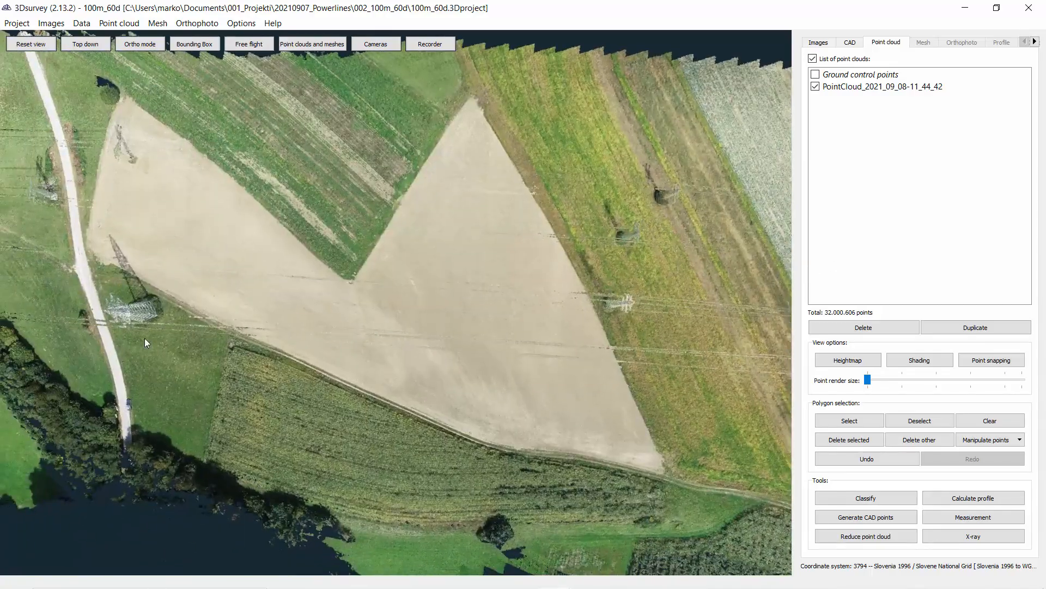
pyautogui.doubleClick(127, 313)
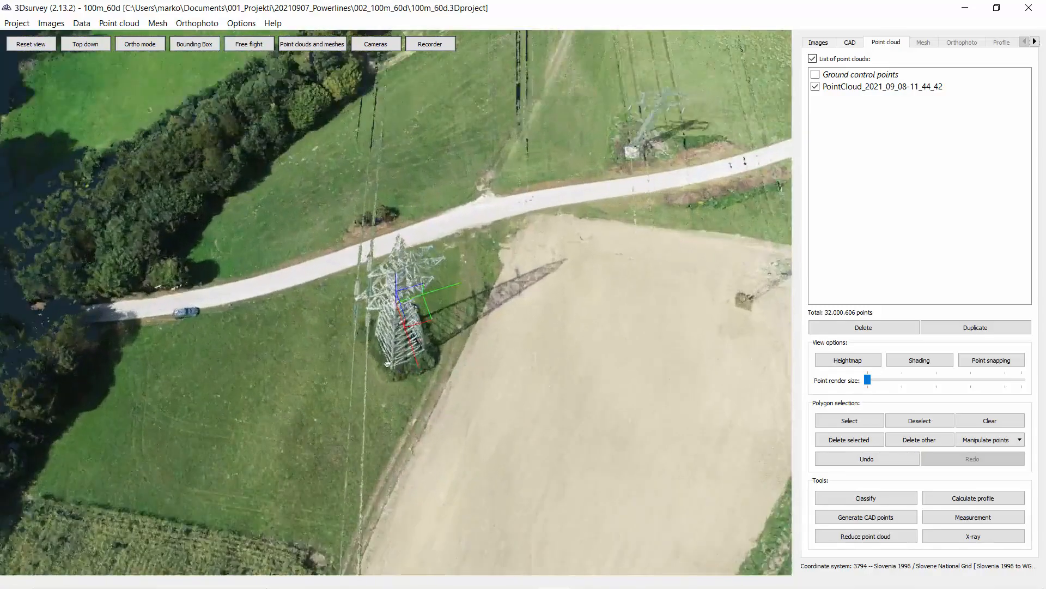
pyautogui.moveTo(387, 364); pyautogui.dragTo(662, 261)
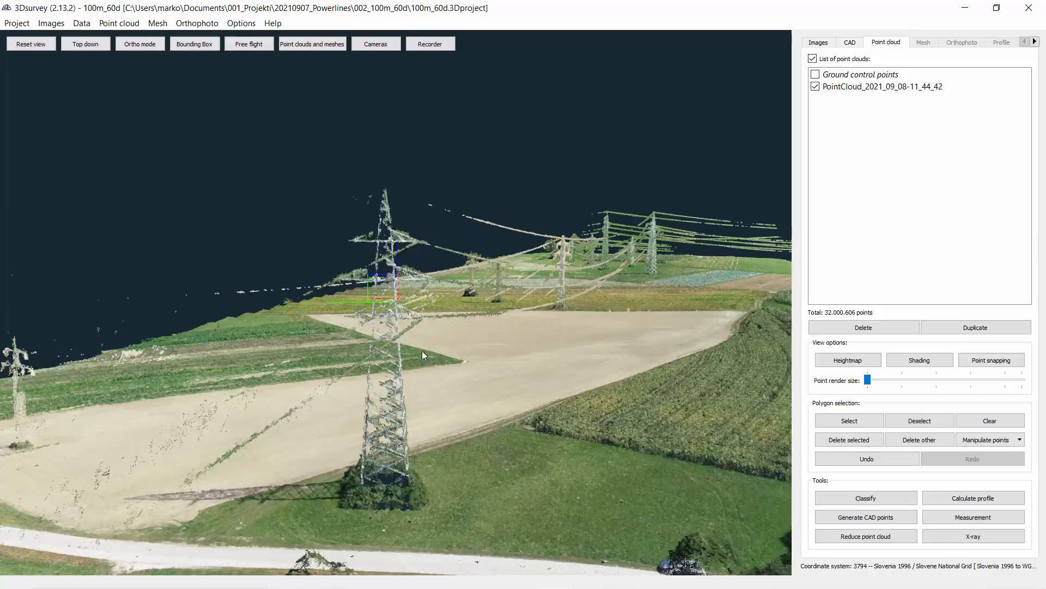
pyautogui.moveTo(333, 292); pyautogui.dragTo(381, 324)
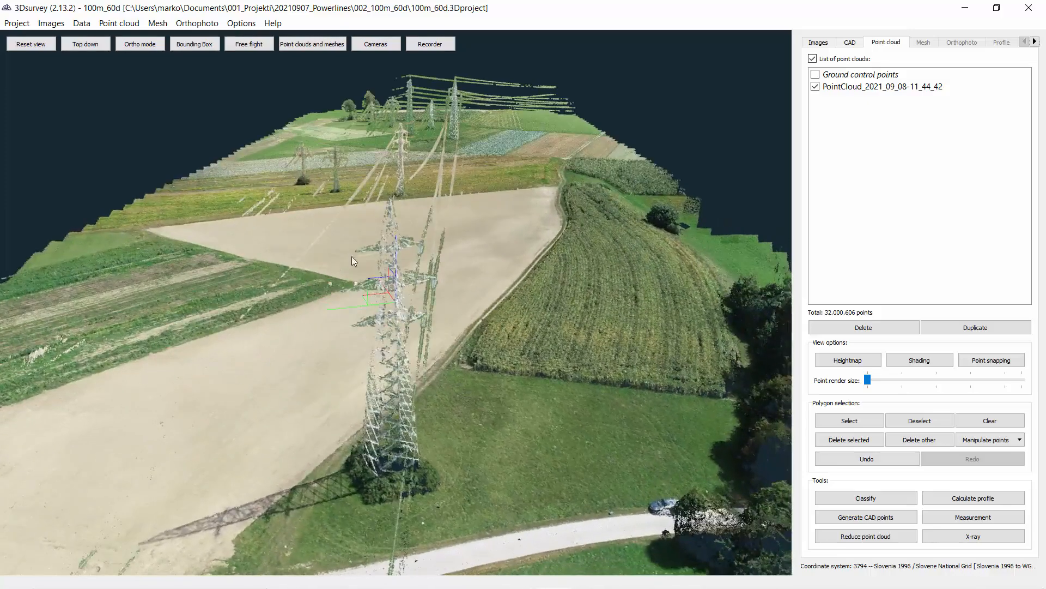
pyautogui.moveTo(477, 291); pyautogui.dragTo(469, 248)
pyautogui.moveTo(427, 325); pyautogui.dragTo(646, 201)
pyautogui.doubleClick(673, 194)
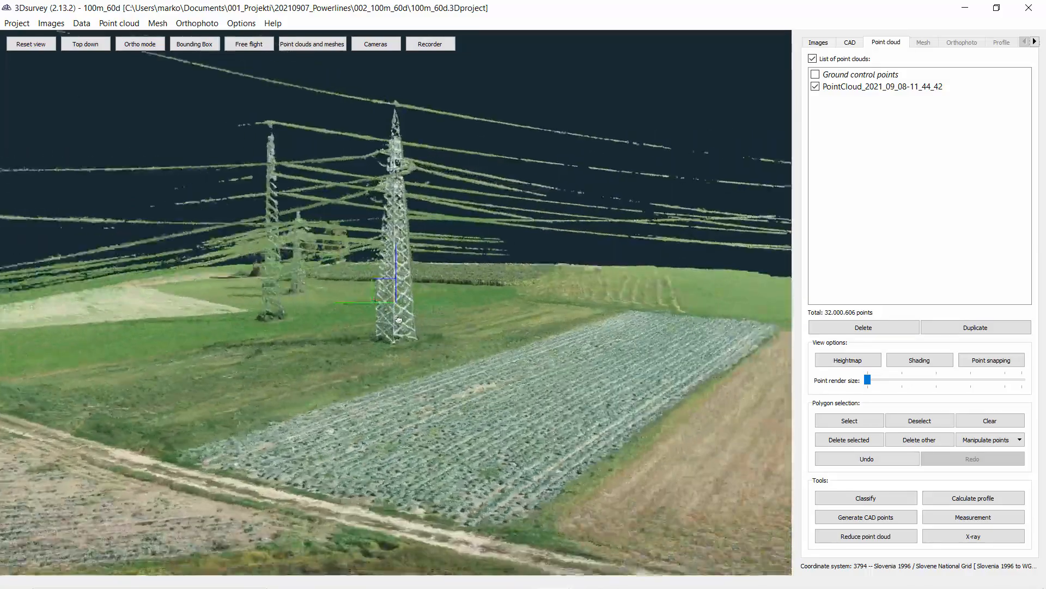
pyautogui.moveTo(399, 320); pyautogui.dragTo(401, 274)
pyautogui.moveTo(414, 260); pyautogui.dragTo(463, 151)
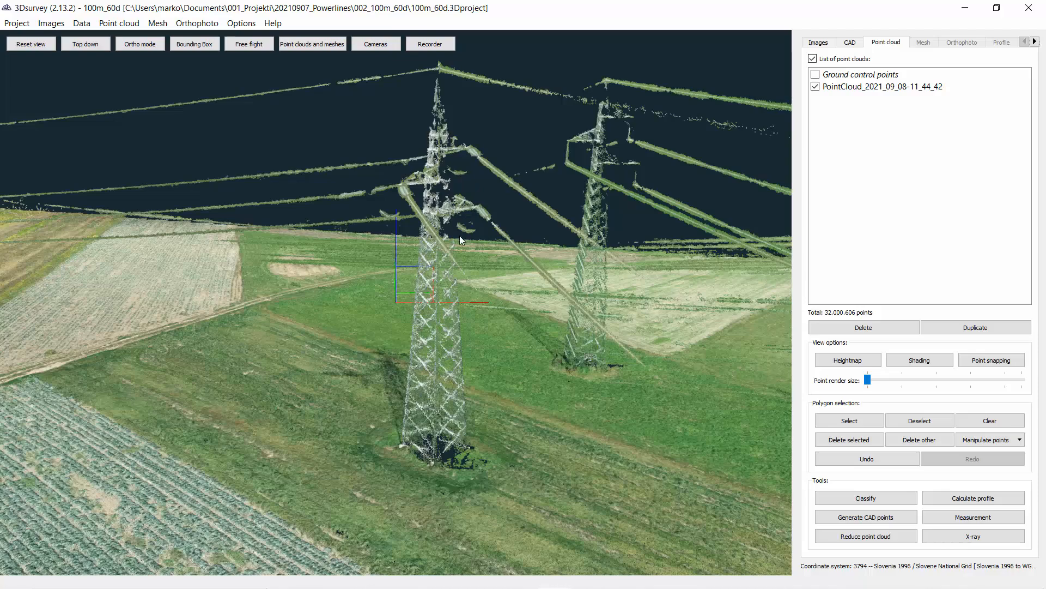
pyautogui.moveTo(453, 260); pyautogui.dragTo(478, 276)
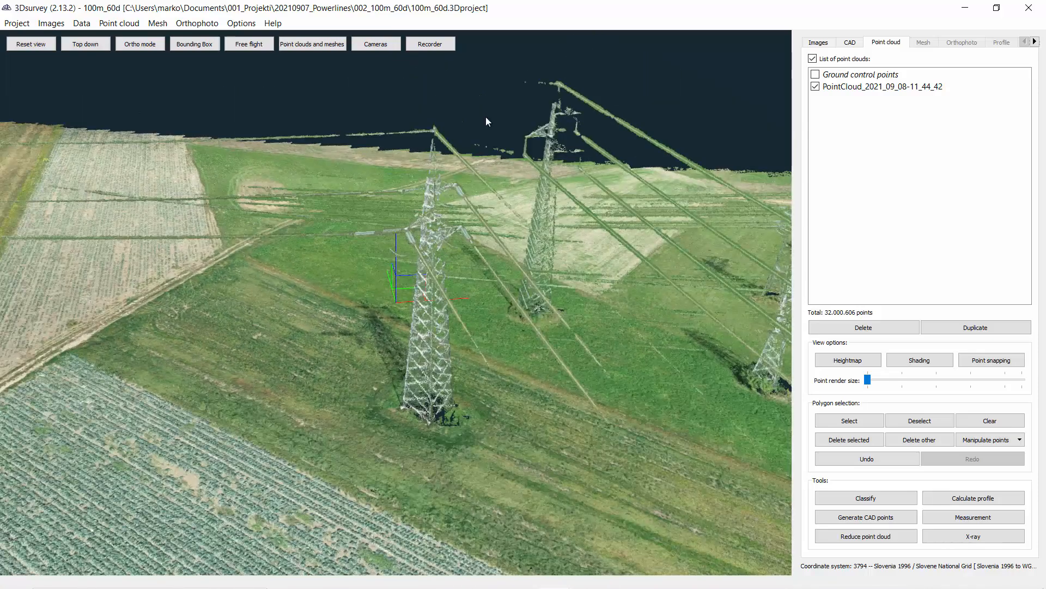
# Step: Orbit to a top-down view of the dense point cloud and zoom out to see the whole corridor
pyautogui.moveTo(485, 116); pyautogui.dragTo(436, 305)
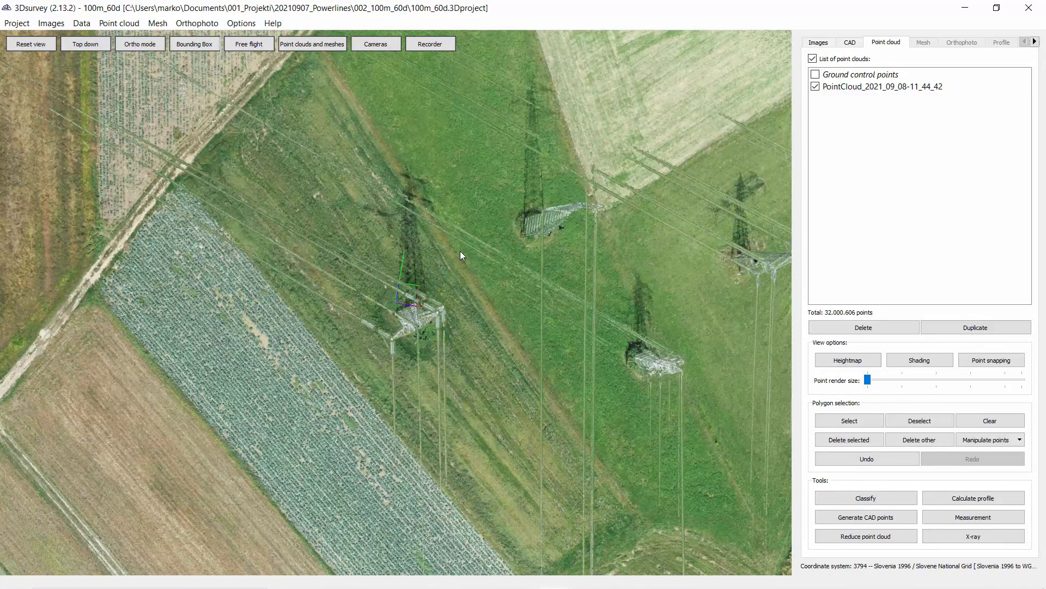
pyautogui.moveTo(397, 362); pyautogui.dragTo(383, 309)
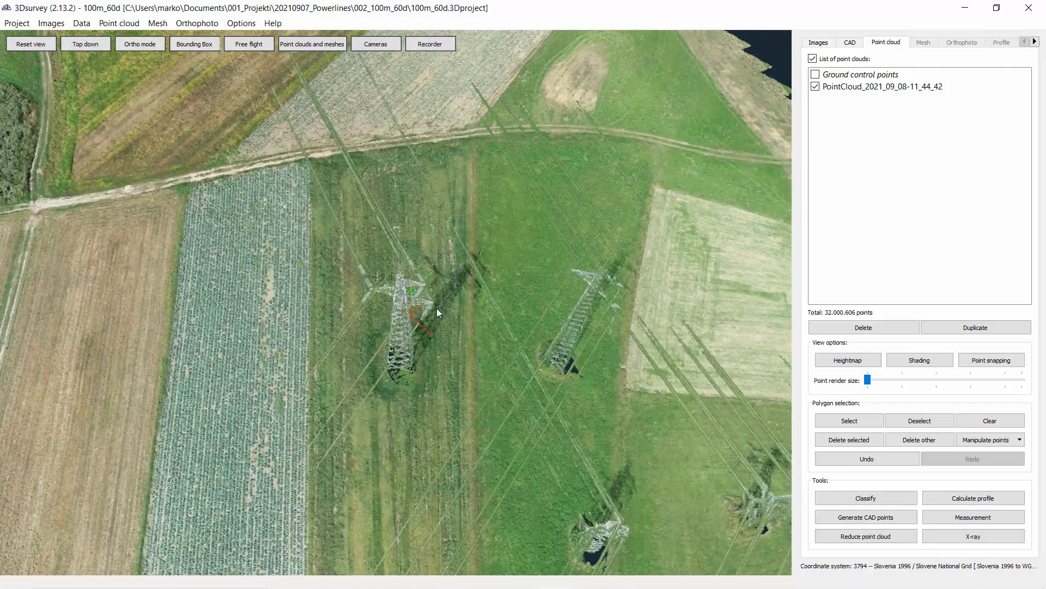
pyautogui.moveTo(444, 320); pyautogui.dragTo(380, 292)
pyautogui.moveTo(374, 333); pyautogui.dragTo(425, 234)
pyautogui.scroll(2, 395, 217)
pyautogui.moveTo(322, 322); pyautogui.dragTo(356, 377)
pyautogui.scroll(-10, 355, 378)
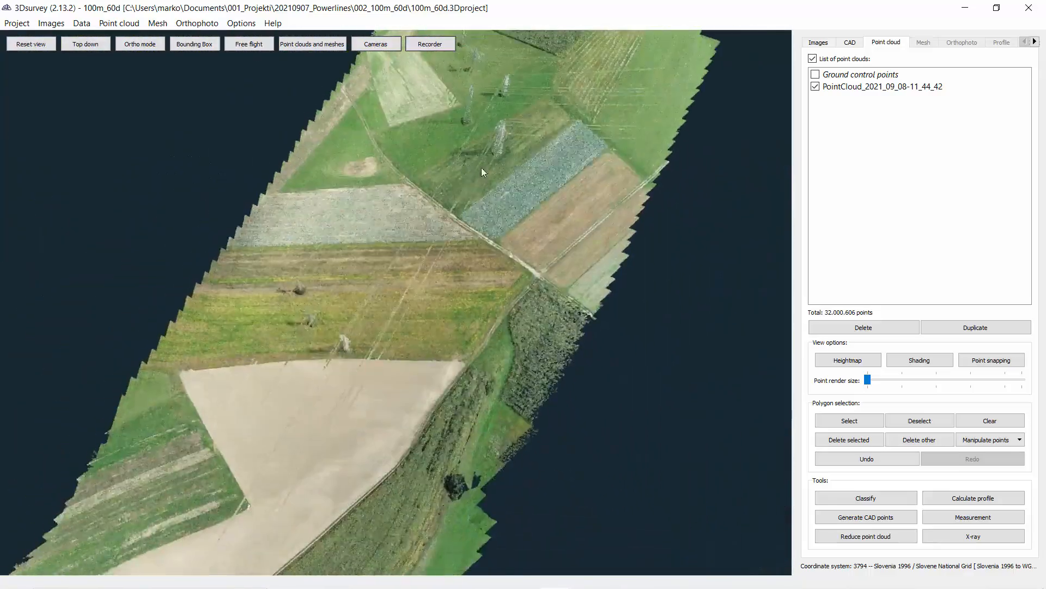
pyautogui.moveTo(482, 172); pyautogui.dragTo(440, 303)
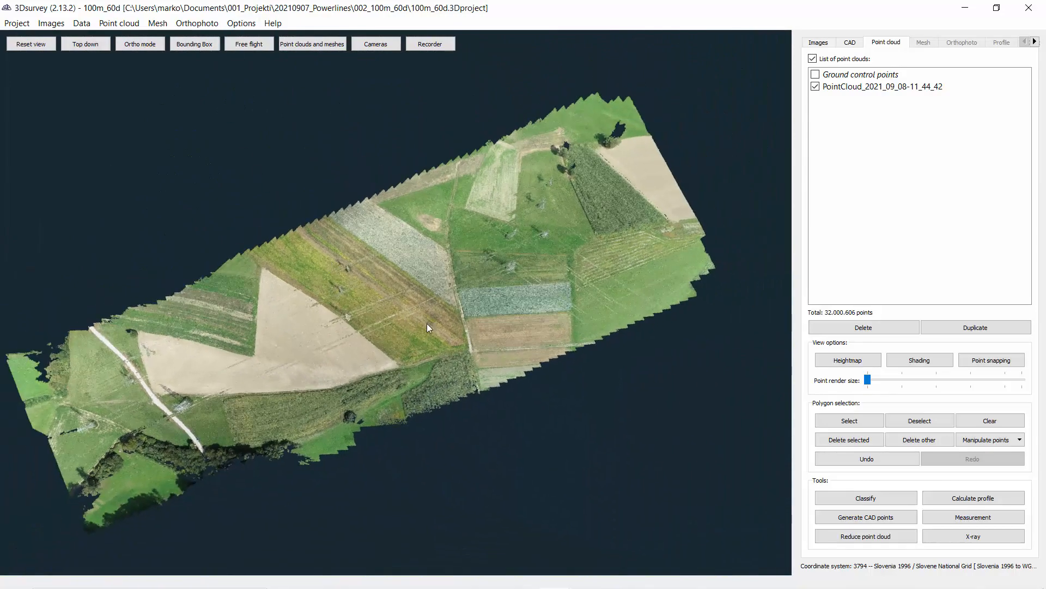
pyautogui.scroll(-4, 428, 321)
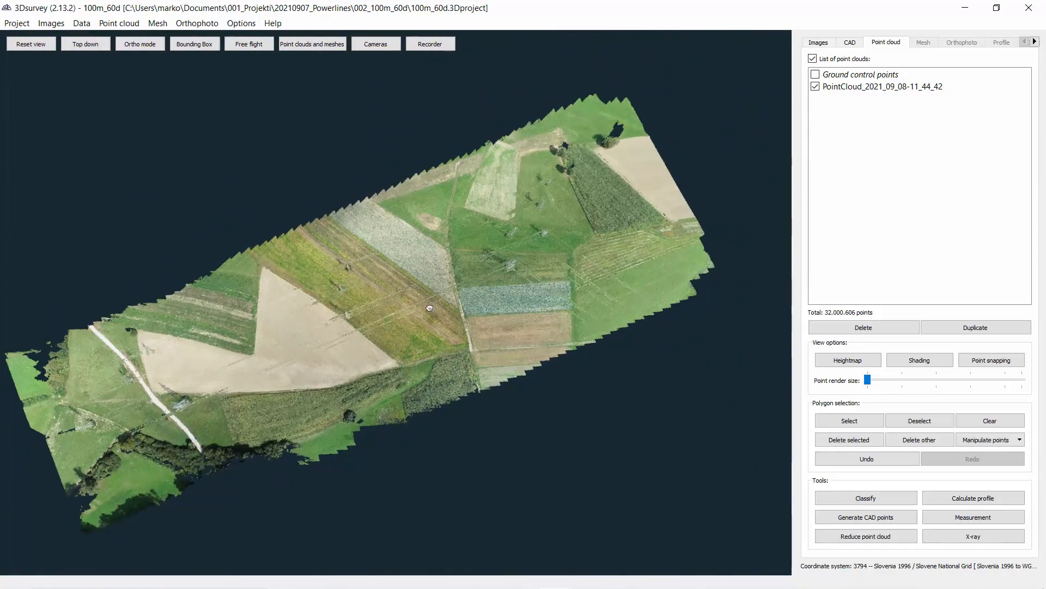
# Step: Draw a polygon selection around the strip along the power line and keep only the points inside it
pyautogui.click(875, 426)
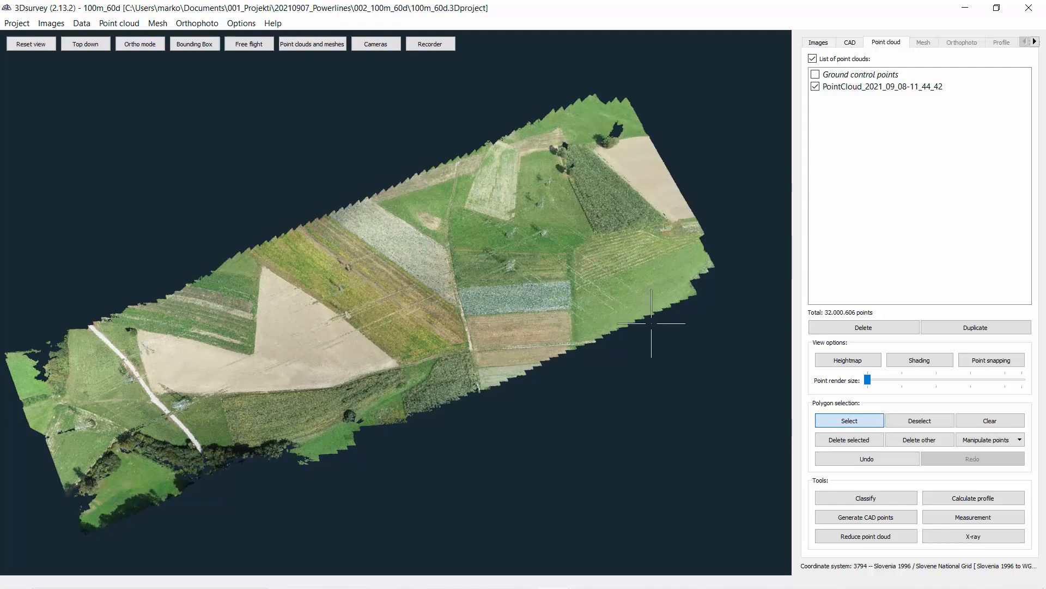
pyautogui.click(519, 238)
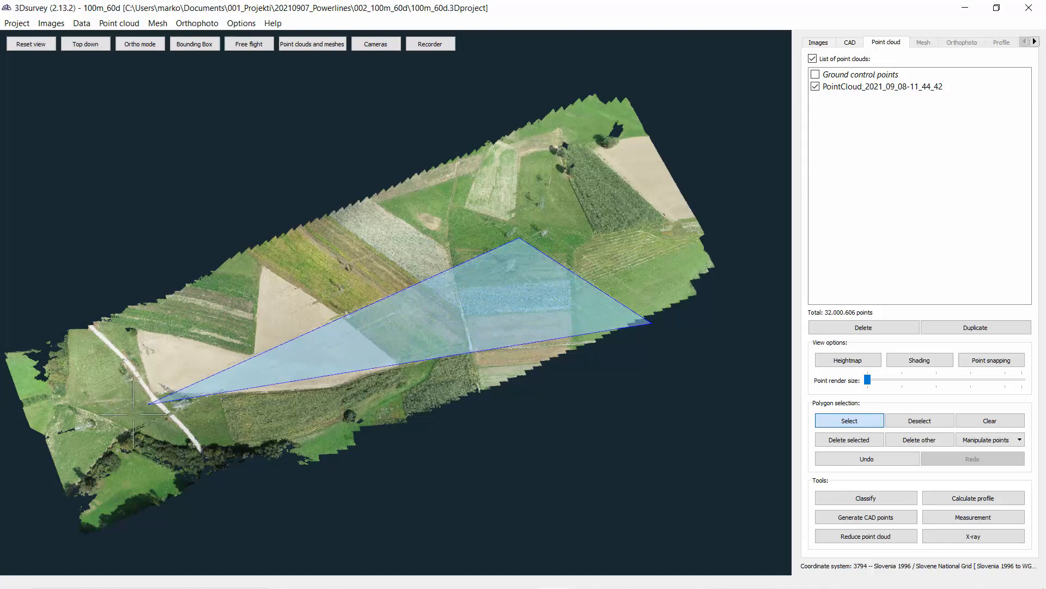
pyautogui.click(114, 417)
pyautogui.click(149, 452)
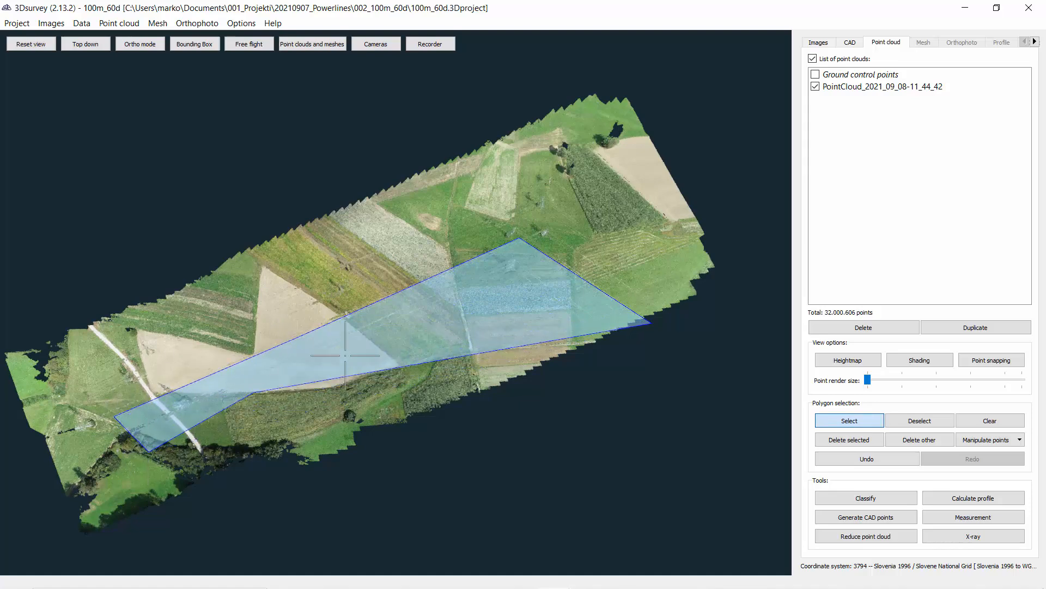
pyautogui.click(515, 294)
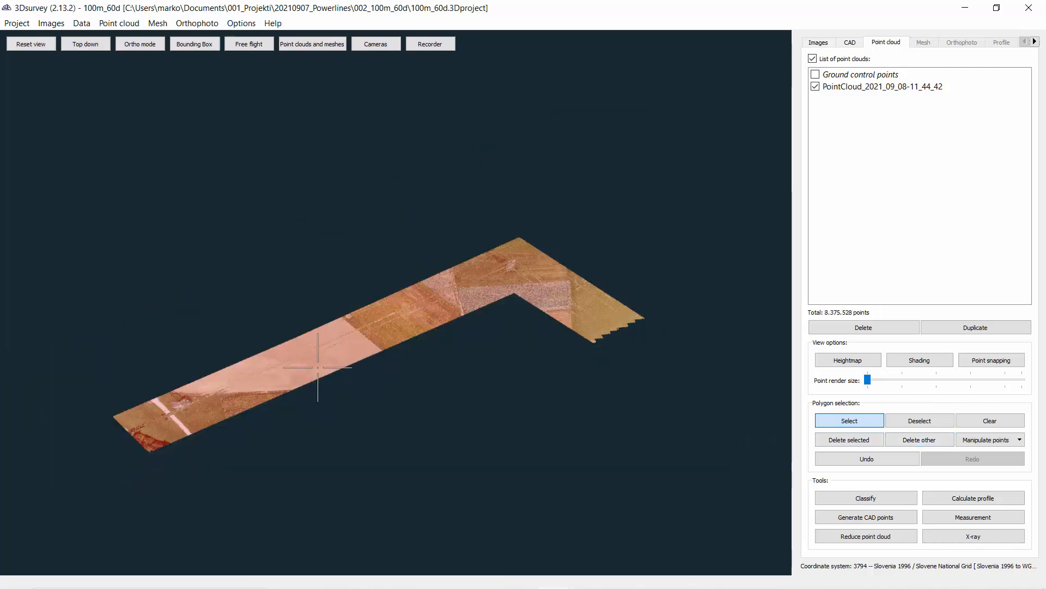
# Step: Leave the selection and orbit around the cropped corridor point cloud to check the remaining strip
pyautogui.scroll(3, 326, 366)
pyautogui.moveTo(327, 365); pyautogui.dragTo(359, 305)
pyautogui.scroll(-1, 403, 338)
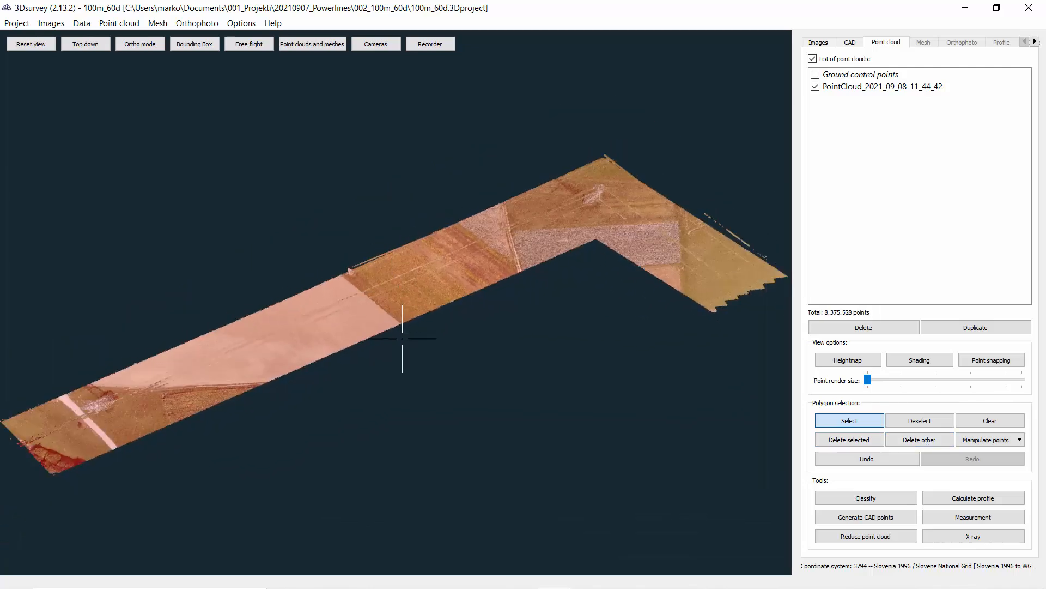
pyautogui.press('Escape')
pyautogui.moveTo(408, 357); pyautogui.dragTo(447, 235)
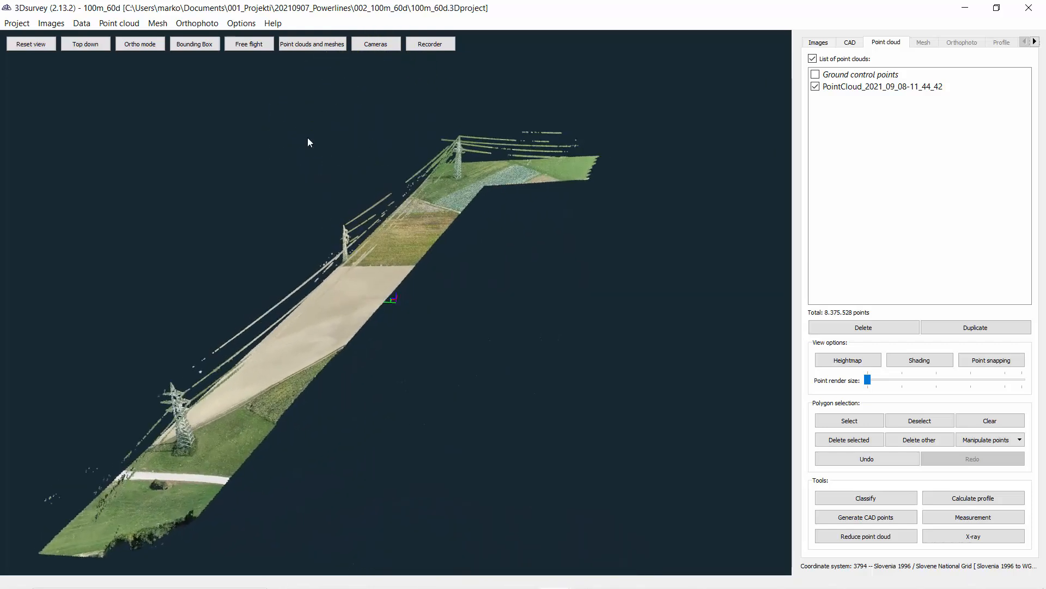
# Step: Display the point cloud's bounding box while orbiting around it, and hide it again
pyautogui.click(205, 44)
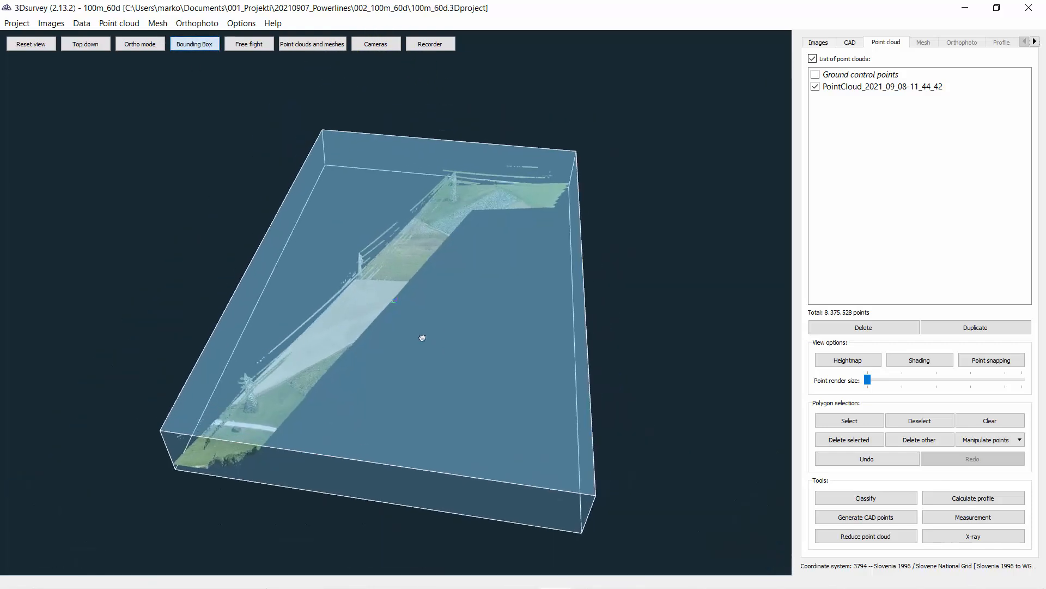
pyautogui.moveTo(546, 477); pyautogui.dragTo(544, 373)
pyautogui.moveTo(489, 344); pyautogui.dragTo(358, 312)
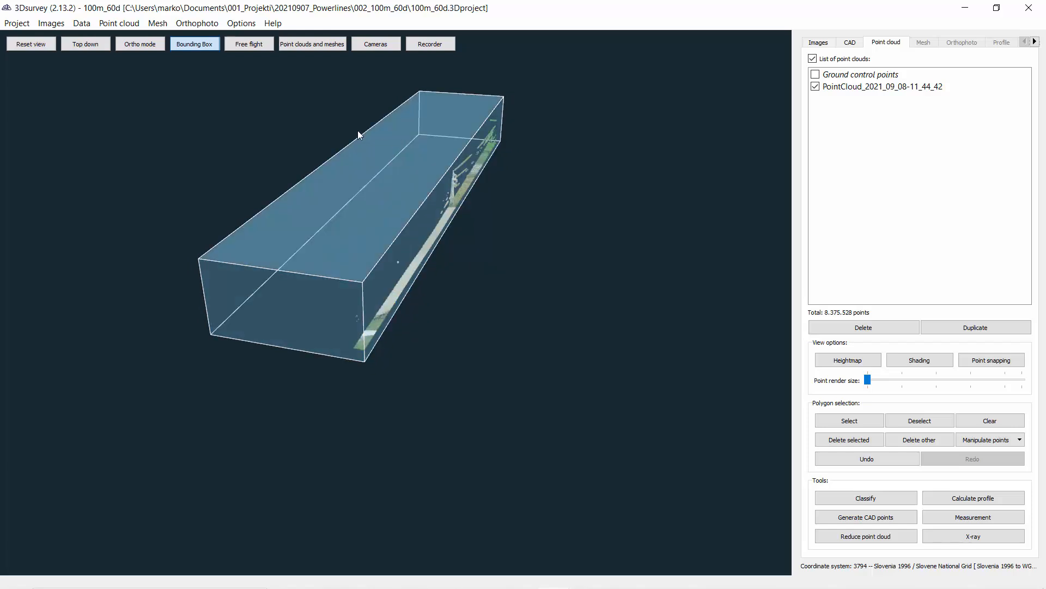
pyautogui.click(203, 46)
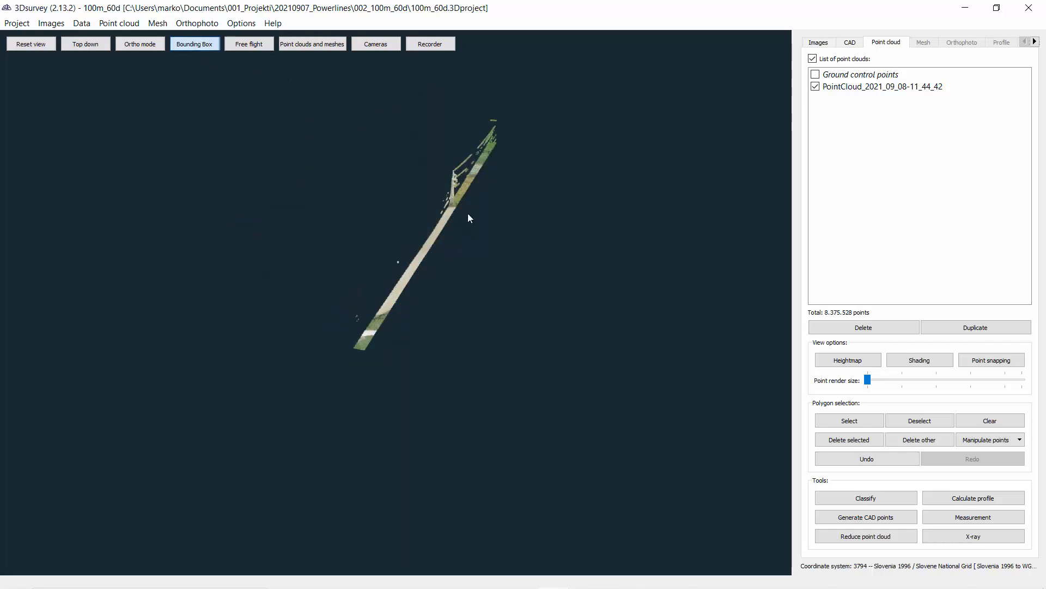
# Step: Select a portion of the point cloud with a polygon in the side view and delete the selected points
pyautogui.click(834, 421)
pyautogui.moveTo(407, 172)
pyautogui.mouseDown()
pyautogui.moveTo(303, 421)
pyautogui.moveTo(528, 315)
pyautogui.moveTo(558, 142)
pyautogui.mouseUp()
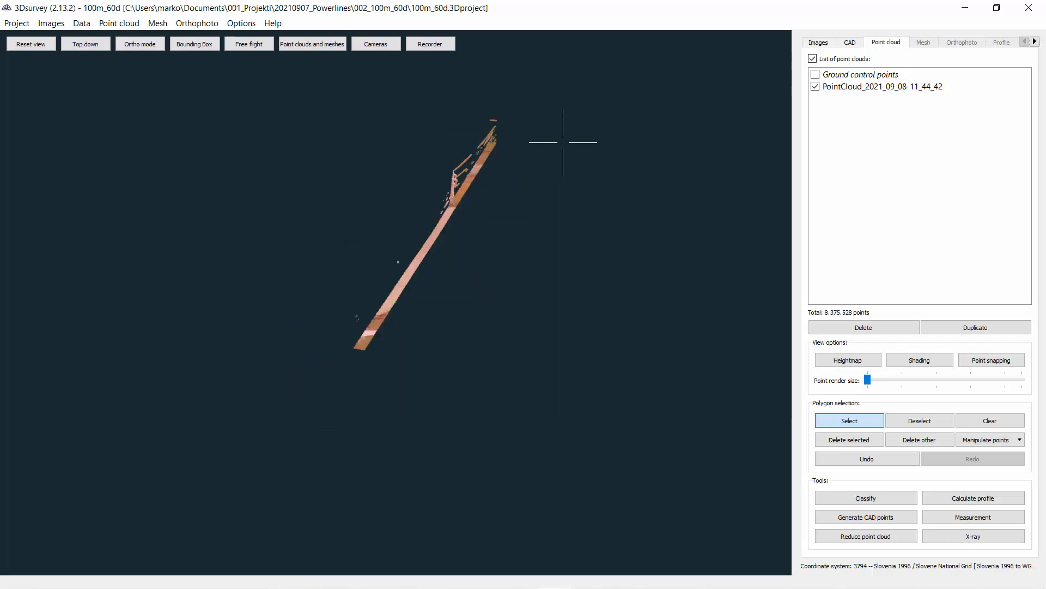
pyautogui.press('Delete')
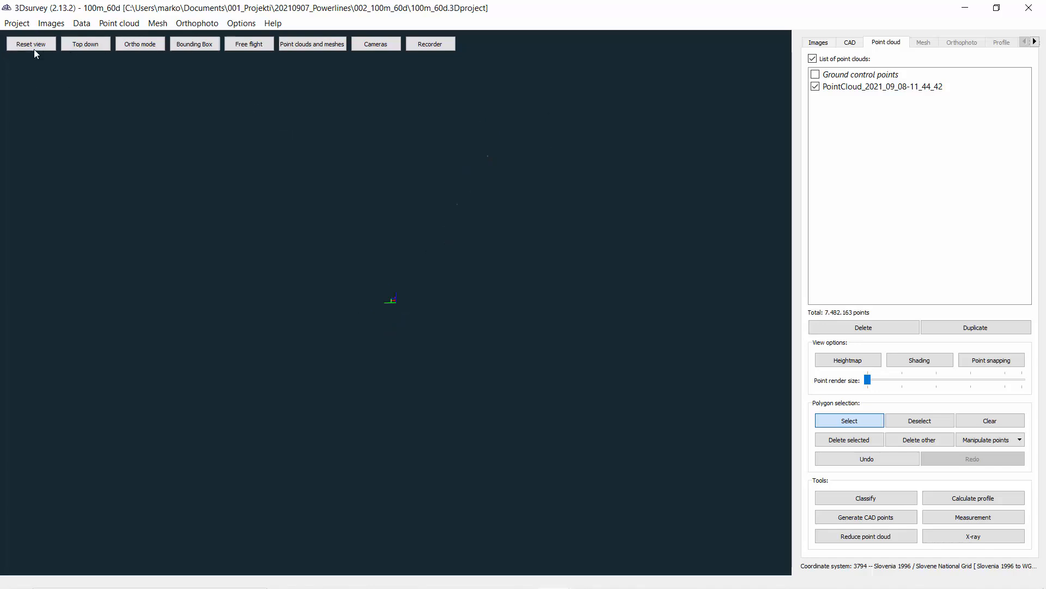
# Step: Reset the view and enclose the floating noise points beside the pylon with a polygon to remove them
pyautogui.click(34, 49)
pyautogui.moveTo(373, 395); pyautogui.dragTo(379, 345)
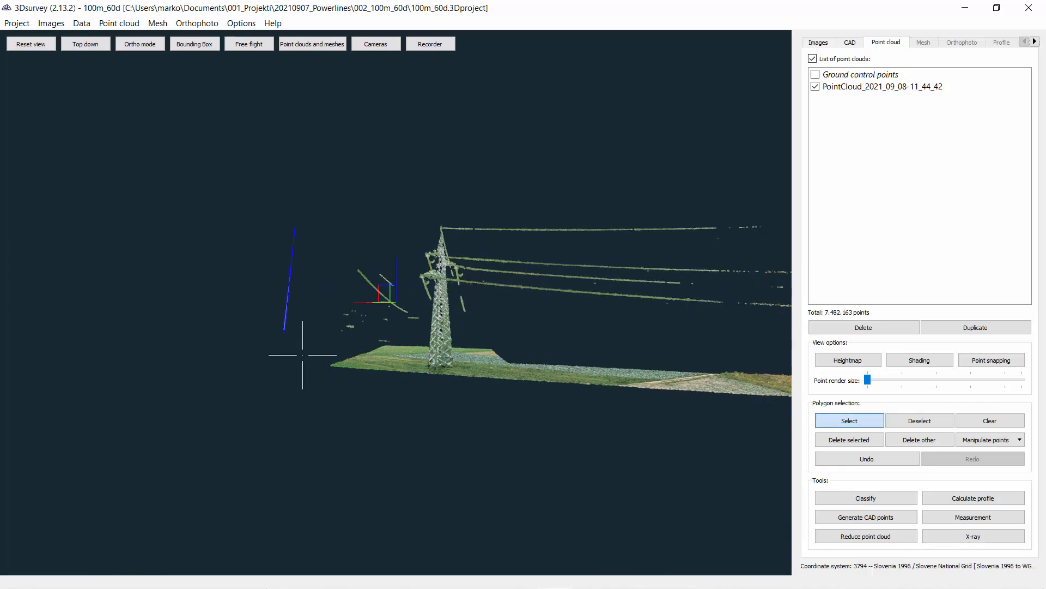
pyautogui.click(312, 357)
pyautogui.click(379, 348)
pyautogui.click(401, 343)
pyautogui.click(414, 334)
pyautogui.click(427, 314)
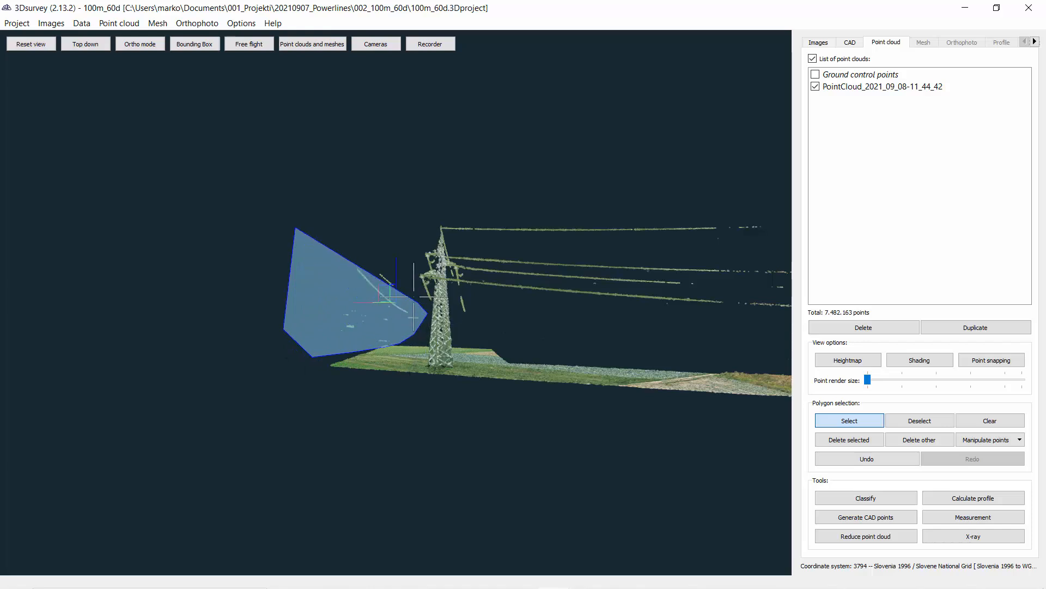
pyautogui.click(379, 237)
pyautogui.rightClick(377, 237)
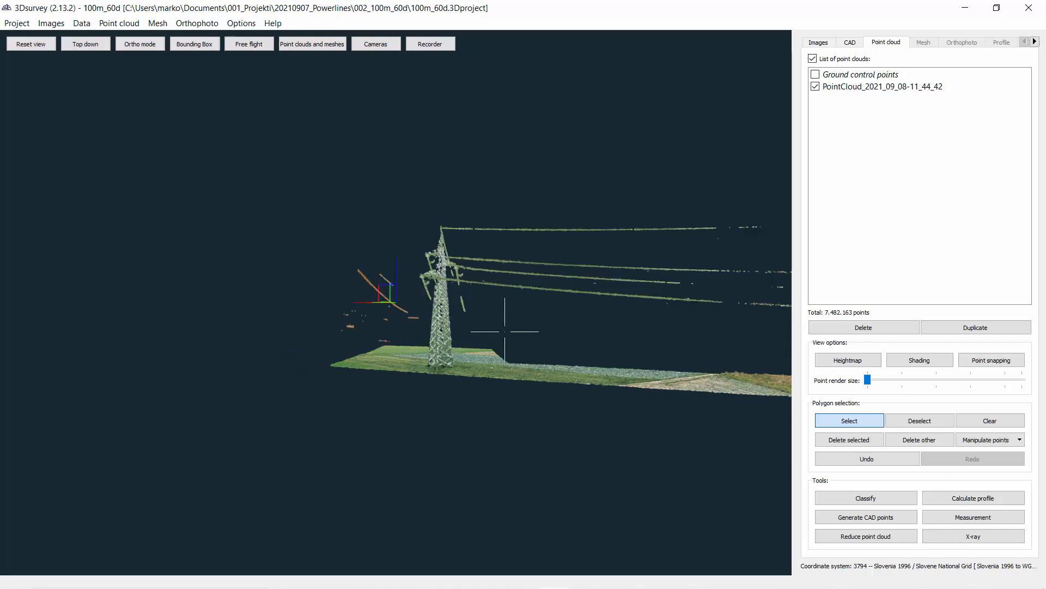
# Step: Orbit and zoom around the cleaned corridor point cloud to inspect the pylons and wires
pyautogui.moveTo(326, 300); pyautogui.dragTo(460, 376, button='middle')
pyautogui.scroll(-2, 460, 376)
pyautogui.moveTo(439, 310); pyautogui.dragTo(696, 311, button='middle')
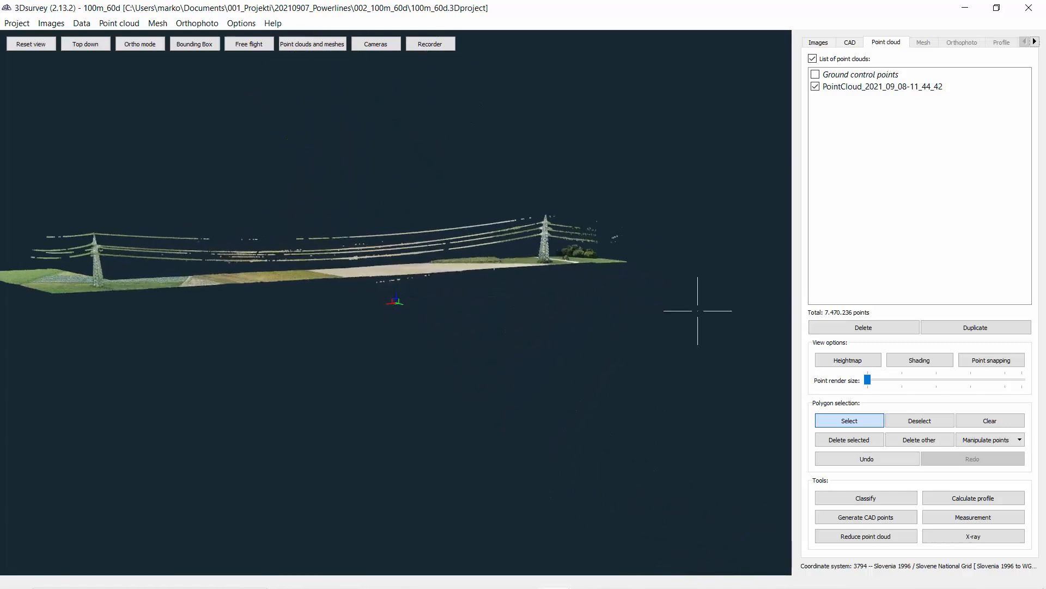
pyautogui.moveTo(273, 313); pyautogui.dragTo(739, 342, button='middle')
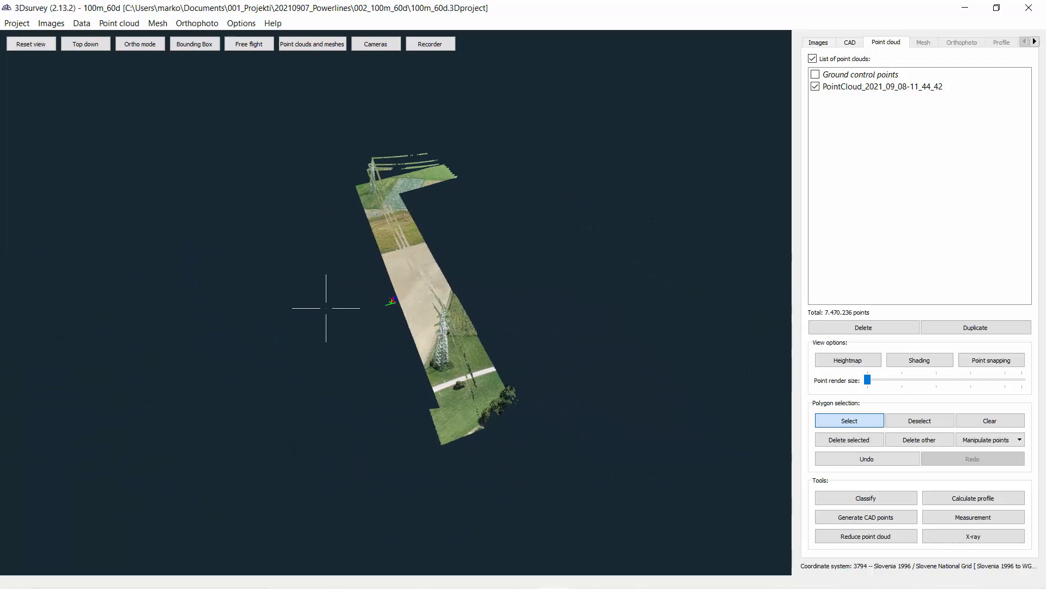
pyautogui.scroll(7, 514, 374)
pyautogui.moveTo(515, 375); pyautogui.dragTo(172, 301, button='middle')
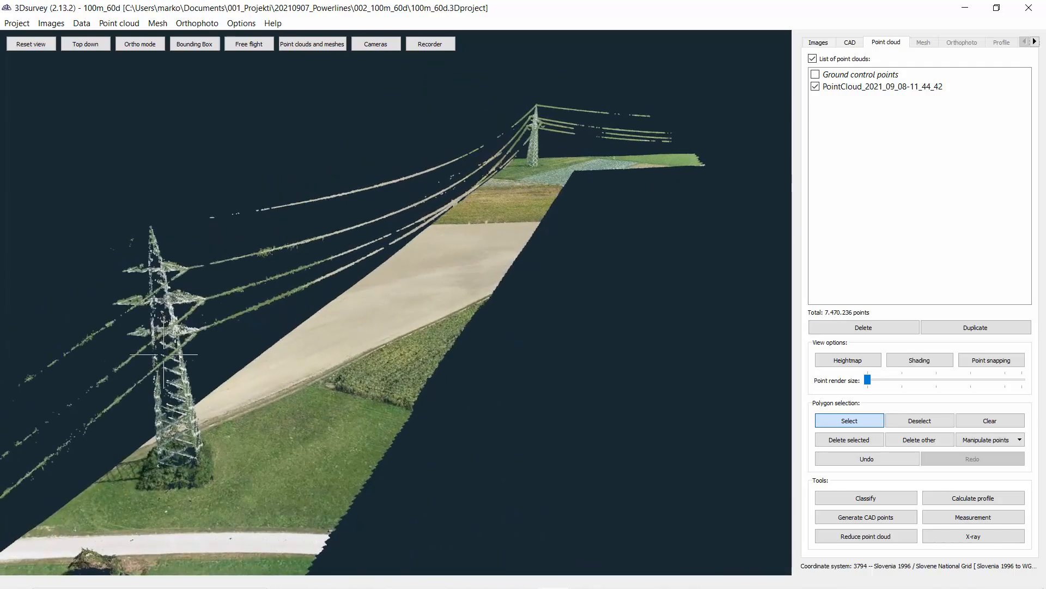
# Step: Set the Power poll CAD layer's colour to orange
pyautogui.moveTo(237, 338); pyautogui.dragTo(340, 268, button='middle')
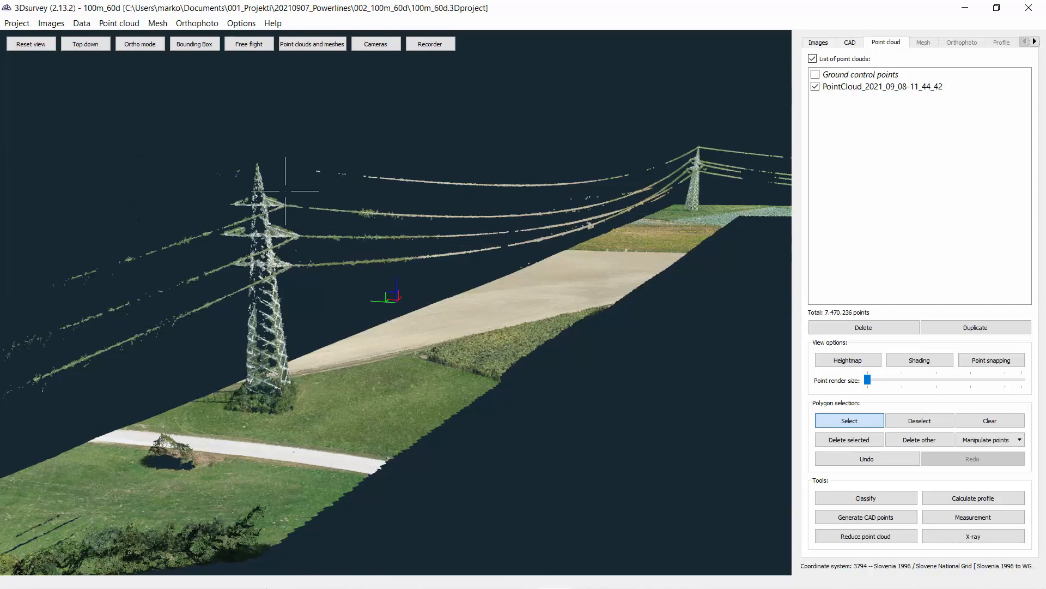
pyautogui.moveTo(579, 216); pyautogui.dragTo(521, 231, button='middle')
pyautogui.scroll(-3, 523, 240)
pyautogui.moveTo(533, 276); pyautogui.dragTo(620, 274, button='middle')
pyautogui.scroll(-2, 638, 276)
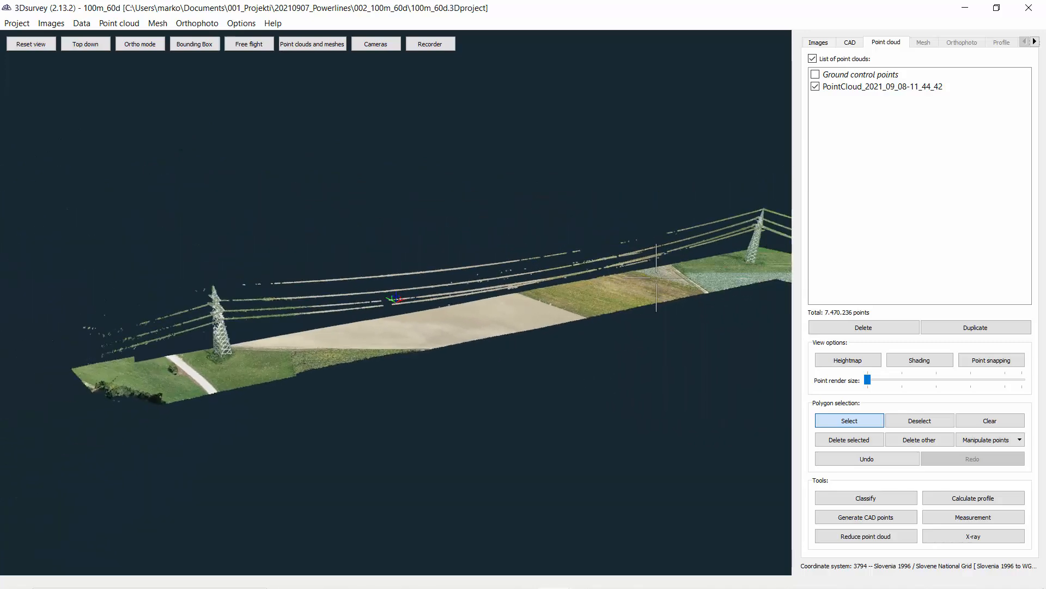
pyautogui.scroll(2, 216, 310)
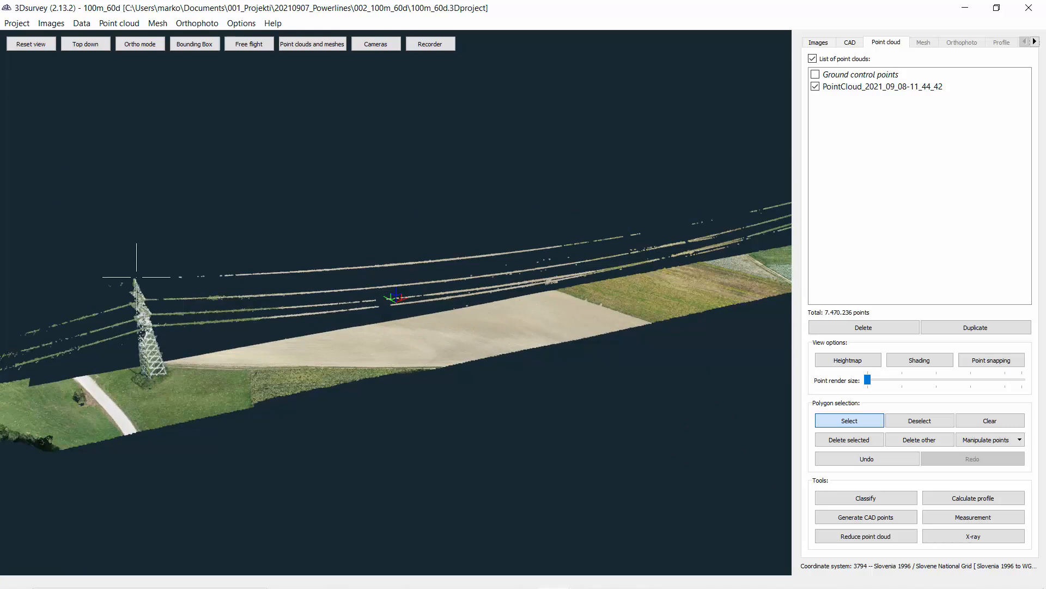
pyautogui.click(851, 43)
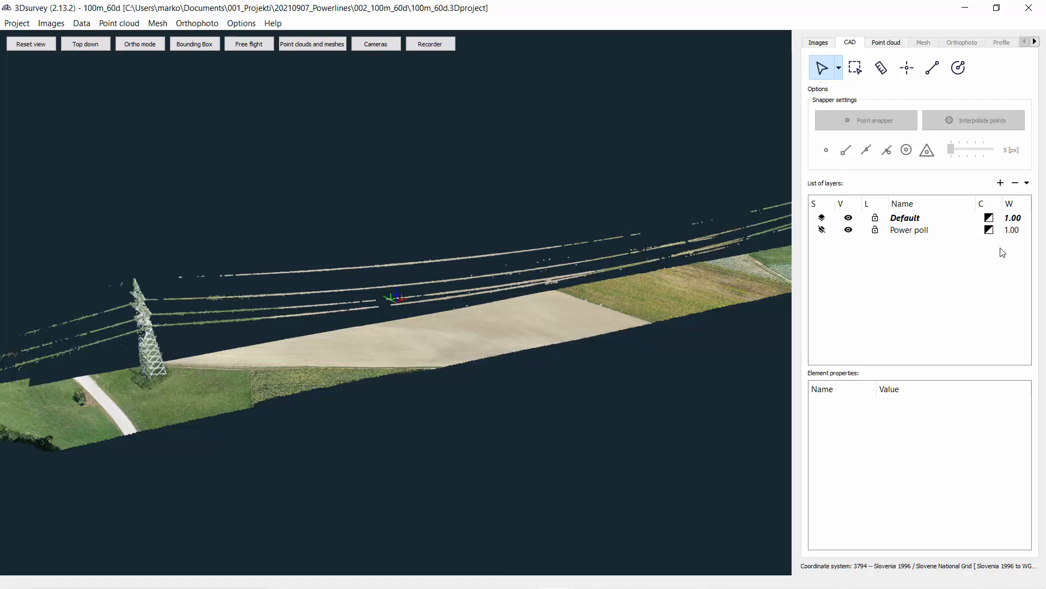
pyautogui.doubleClick(988, 230)
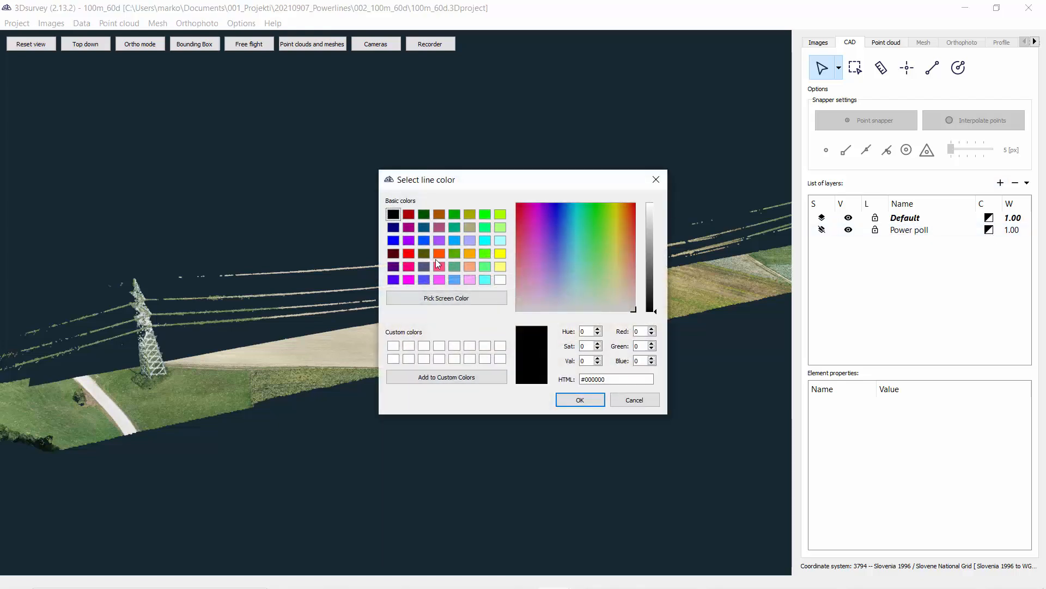
pyautogui.click(437, 255)
pyautogui.click(575, 401)
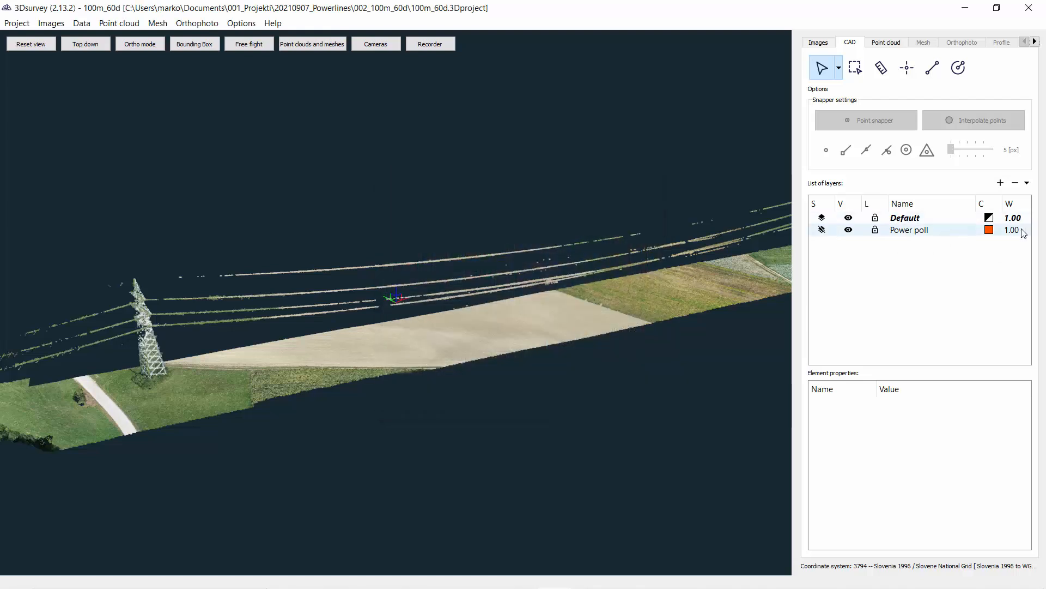
# Step: Activate the Power poll layer and place a point on the top of the near pylon with the Draw points tool
pyautogui.click(822, 229)
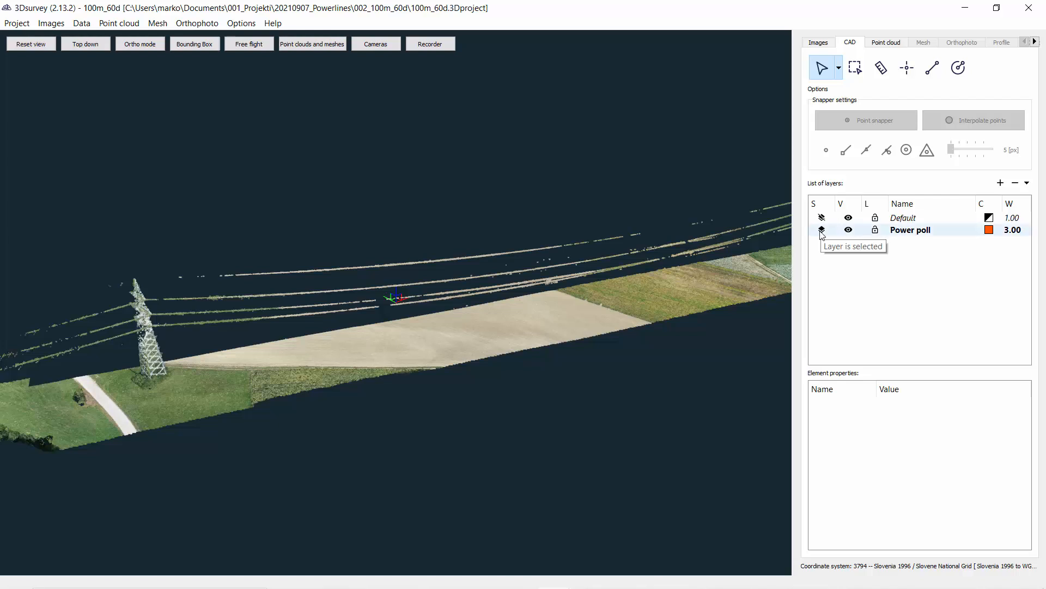
pyautogui.click(908, 71)
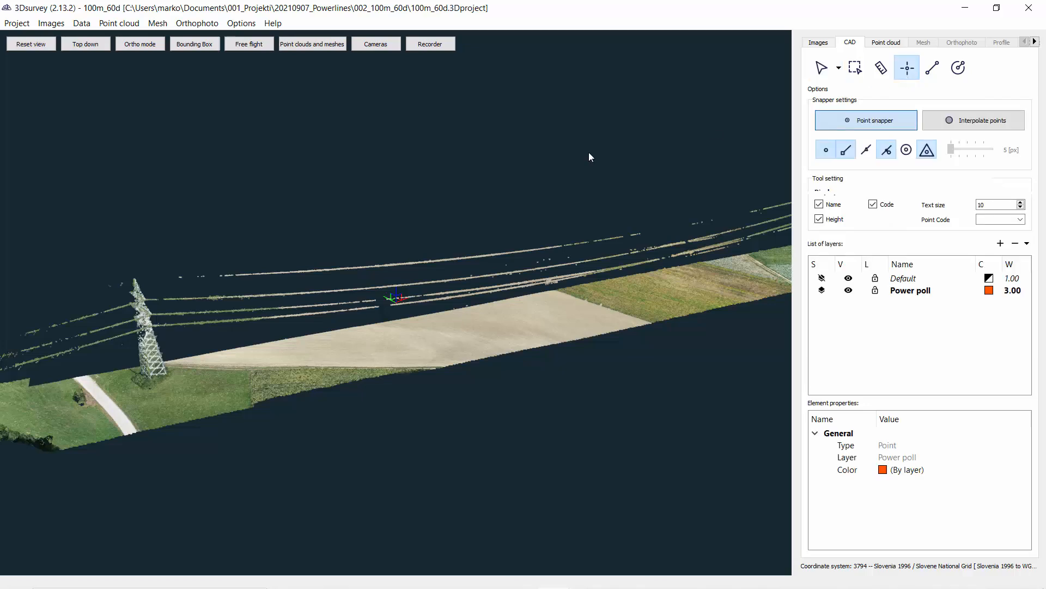
pyautogui.scroll(3, 126, 279)
pyautogui.moveTo(135, 287); pyautogui.dragTo(437, 273, button='middle')
pyautogui.scroll(2, 558, 326)
pyautogui.scroll(2, 437, 273)
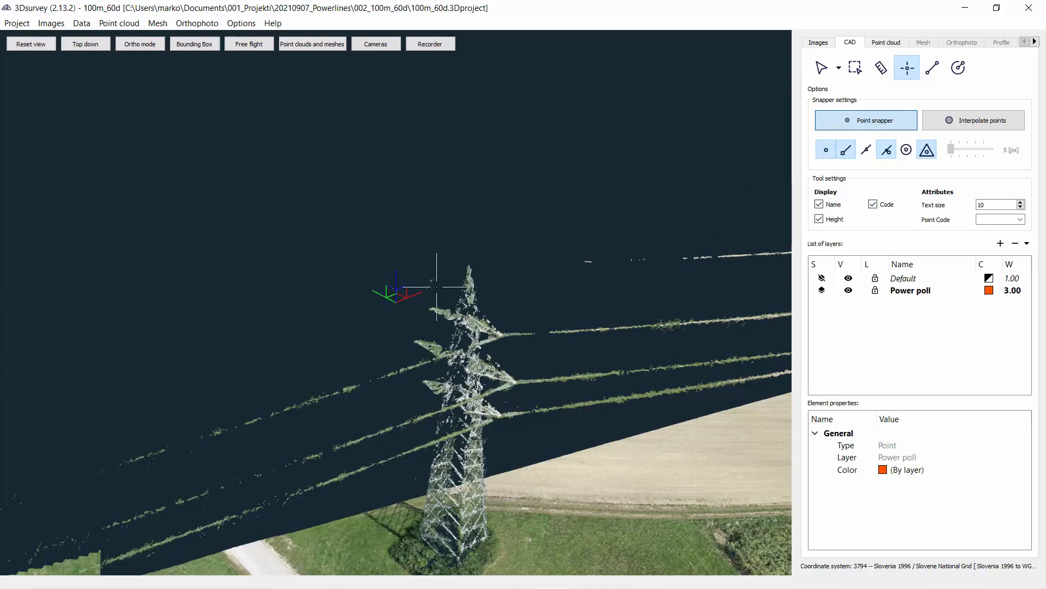
pyautogui.scroll(3, 509, 275)
pyautogui.moveTo(511, 275); pyautogui.dragTo(474, 272, button='middle')
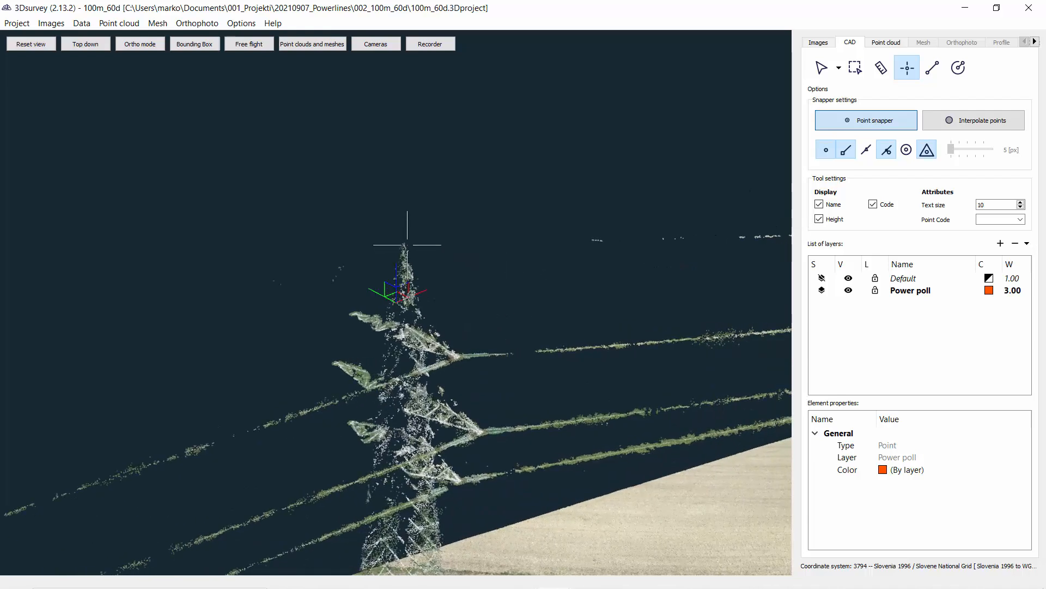
pyautogui.click(403, 243)
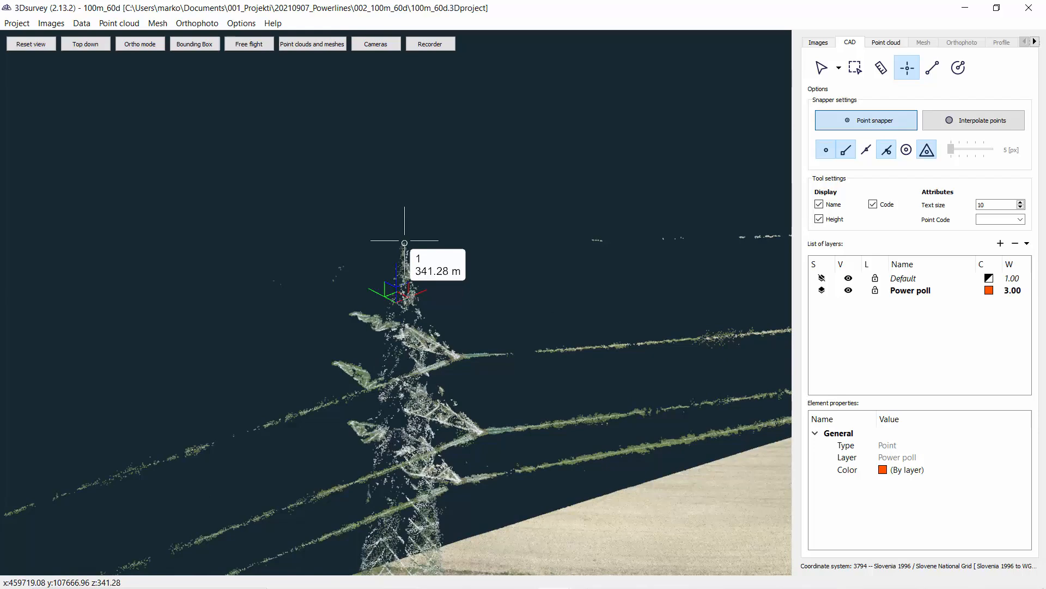
# Step: Move along the wires to the far pylon and zoom in on its top
pyautogui.scroll(-5, 495, 196)
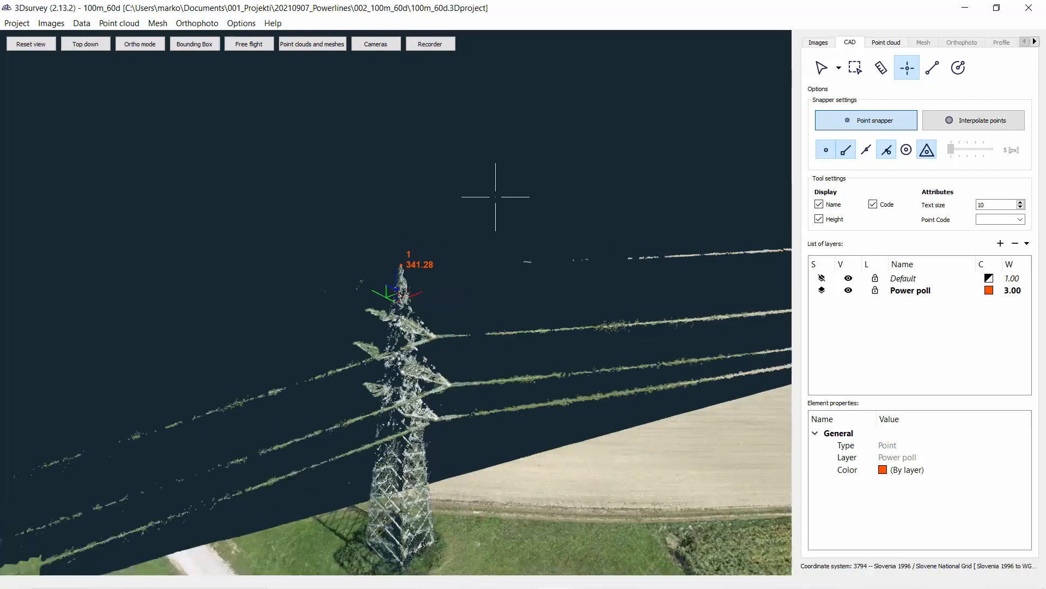
pyautogui.moveTo(484, 253); pyautogui.dragTo(360, 279, button='middle')
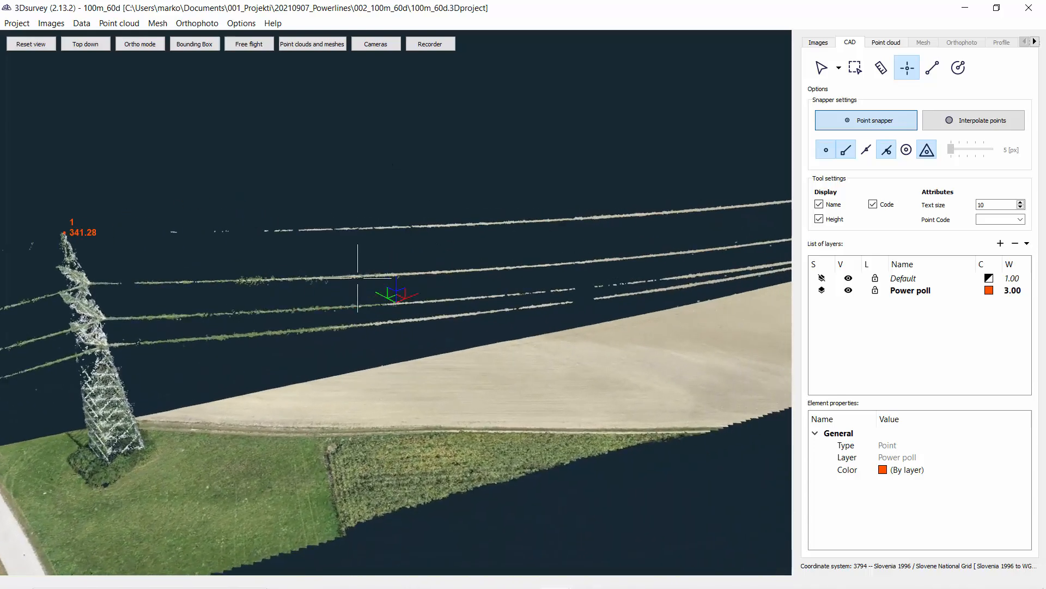
pyautogui.scroll(-2, 360, 280)
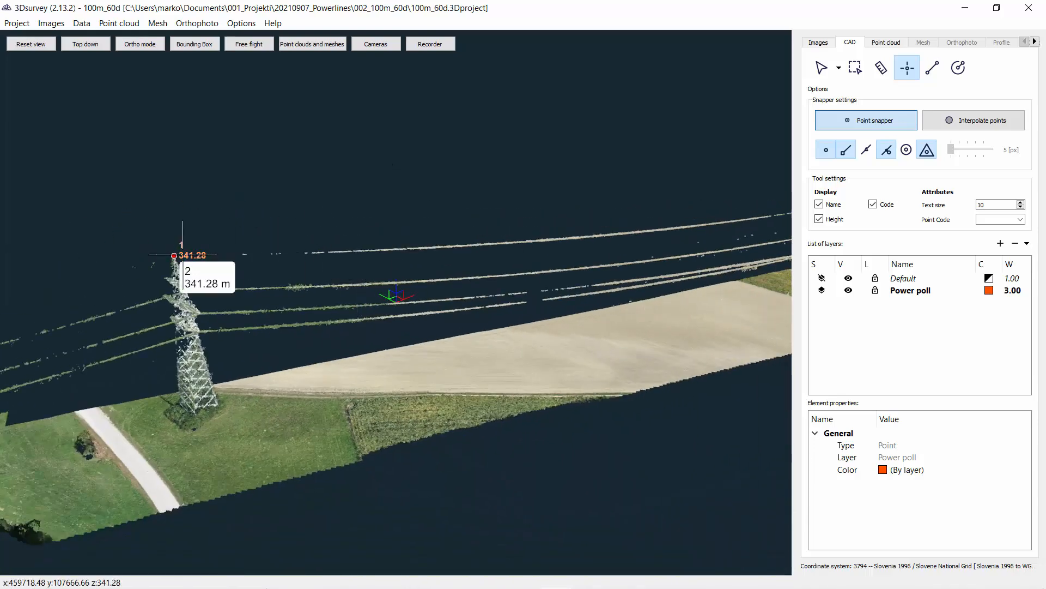
pyautogui.moveTo(547, 235); pyautogui.dragTo(136, 332, button='middle')
pyautogui.moveTo(381, 311); pyautogui.dragTo(21, 384, button='middle')
pyautogui.scroll(4, 485, 256)
pyautogui.scroll(8, 327, 292)
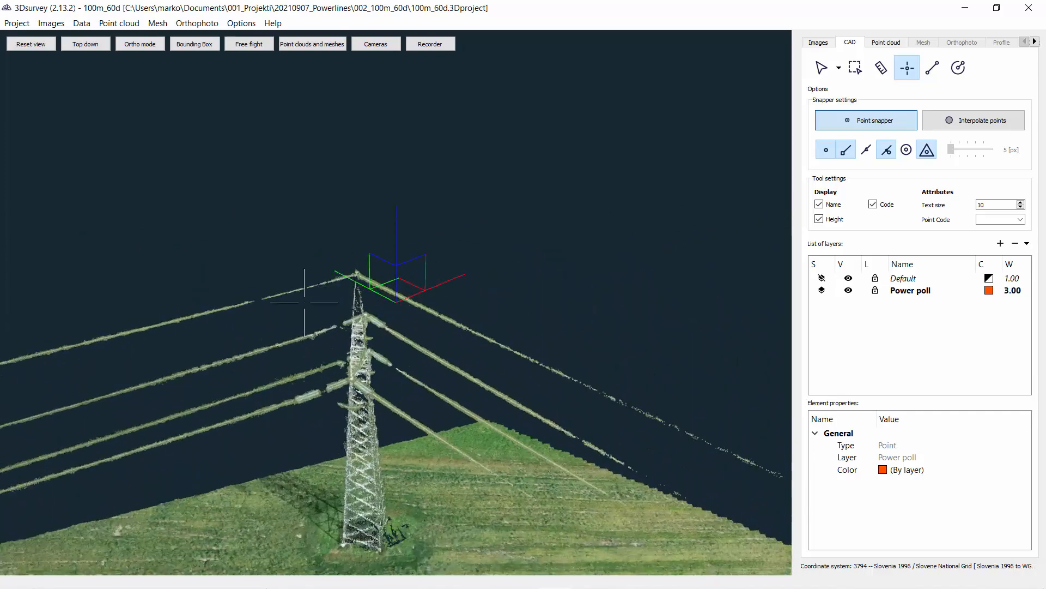
pyautogui.moveTo(381, 245); pyautogui.dragTo(236, 282)
pyautogui.moveTo(236, 282); pyautogui.dragTo(777, 240, button='middle')
pyautogui.moveTo(518, 300); pyautogui.dragTo(491, 263)
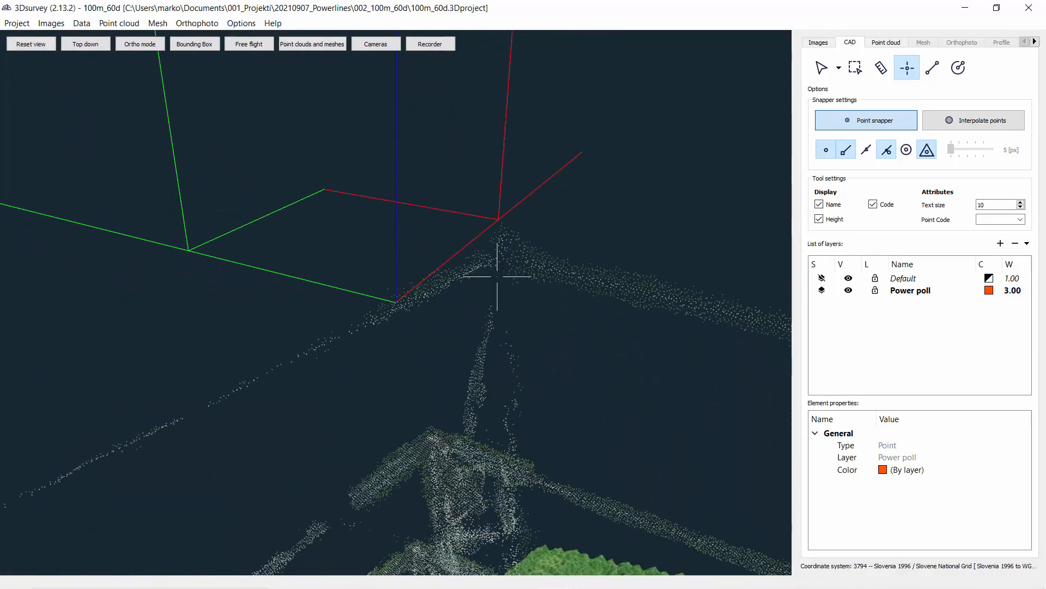
pyautogui.click(888, 42)
pyautogui.moveTo(868, 380); pyautogui.dragTo(887, 392)
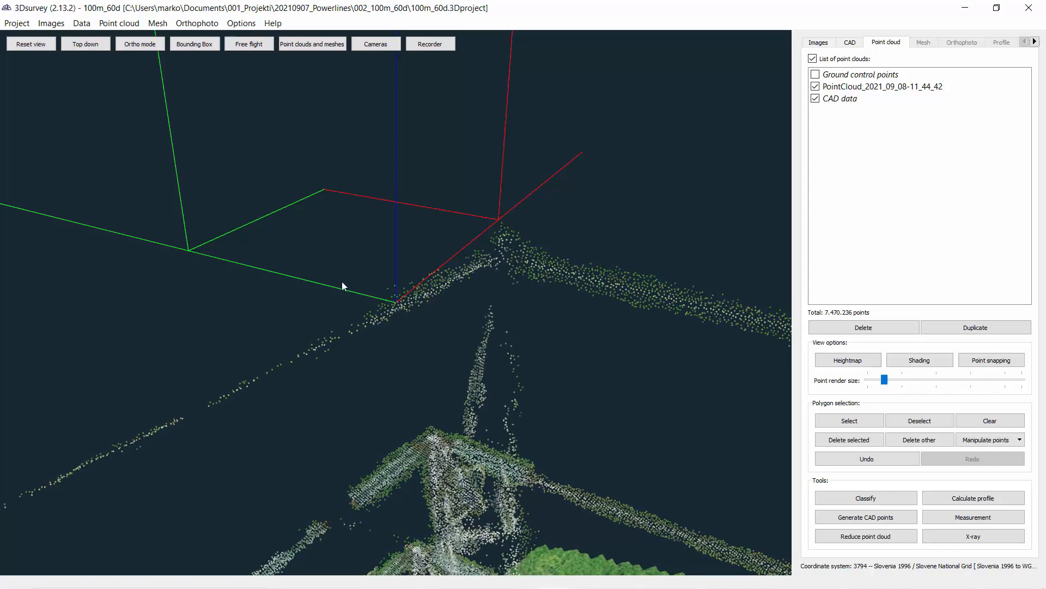
pyautogui.scroll(-3, 343, 286)
pyautogui.moveTo(884, 382); pyautogui.dragTo(868, 381)
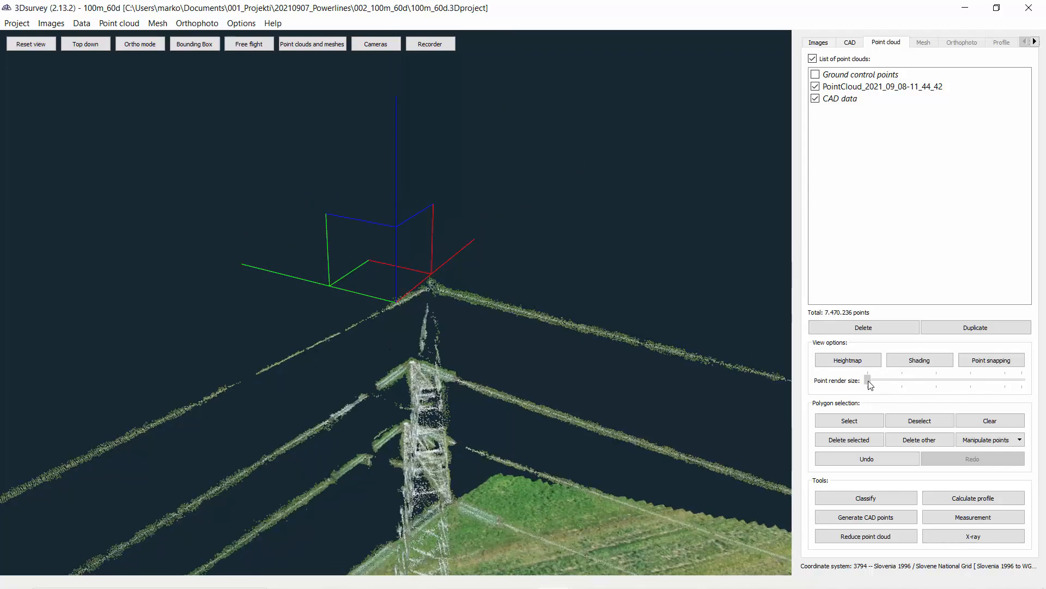
pyautogui.scroll(5, 476, 292)
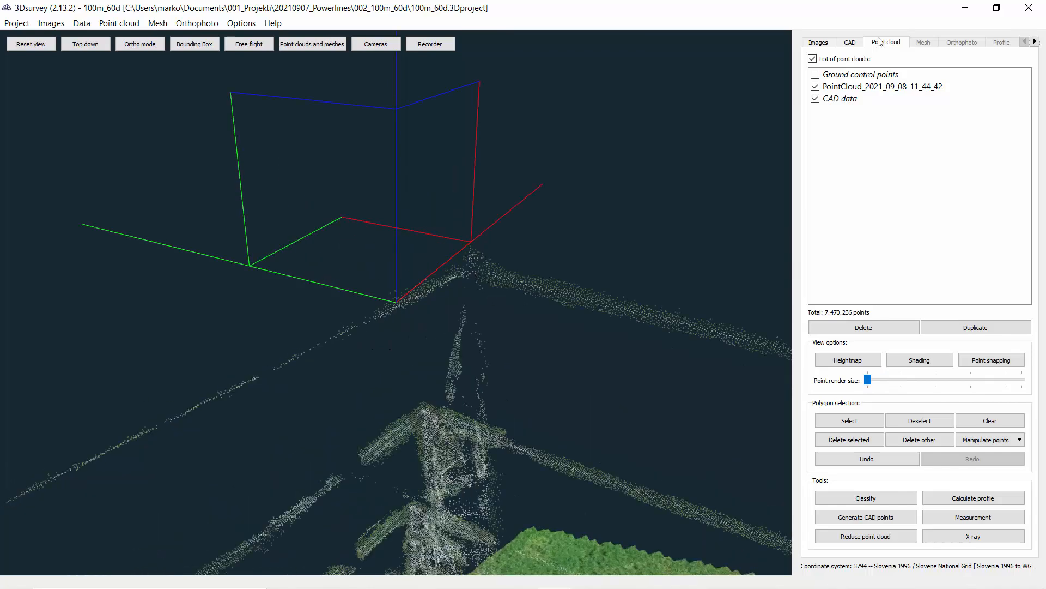
# Step: Place a second point on the top of the far pylon with the Draw points tool
pyautogui.click(849, 43)
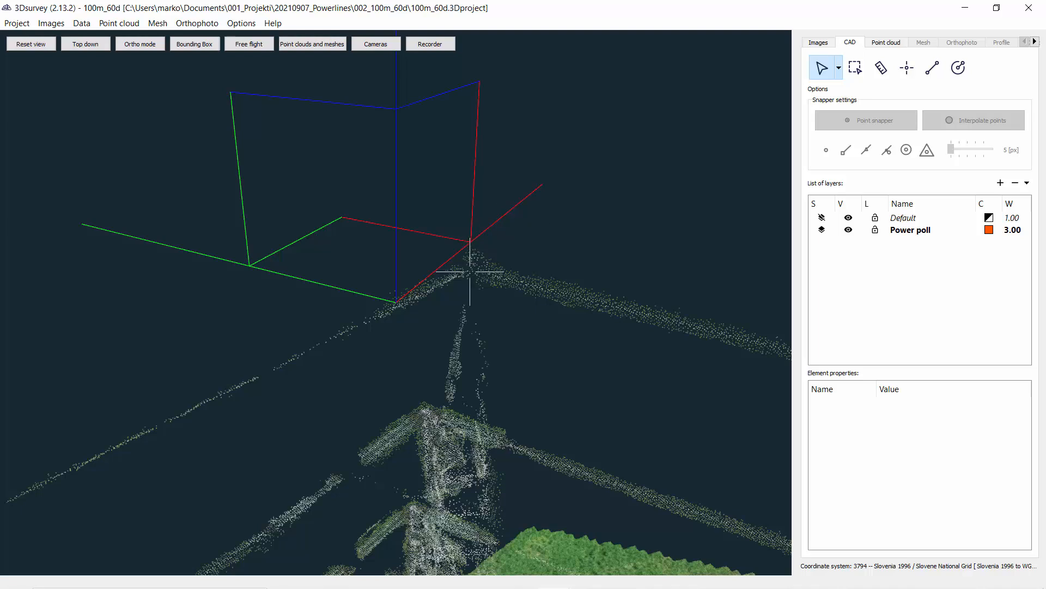
pyautogui.click(907, 68)
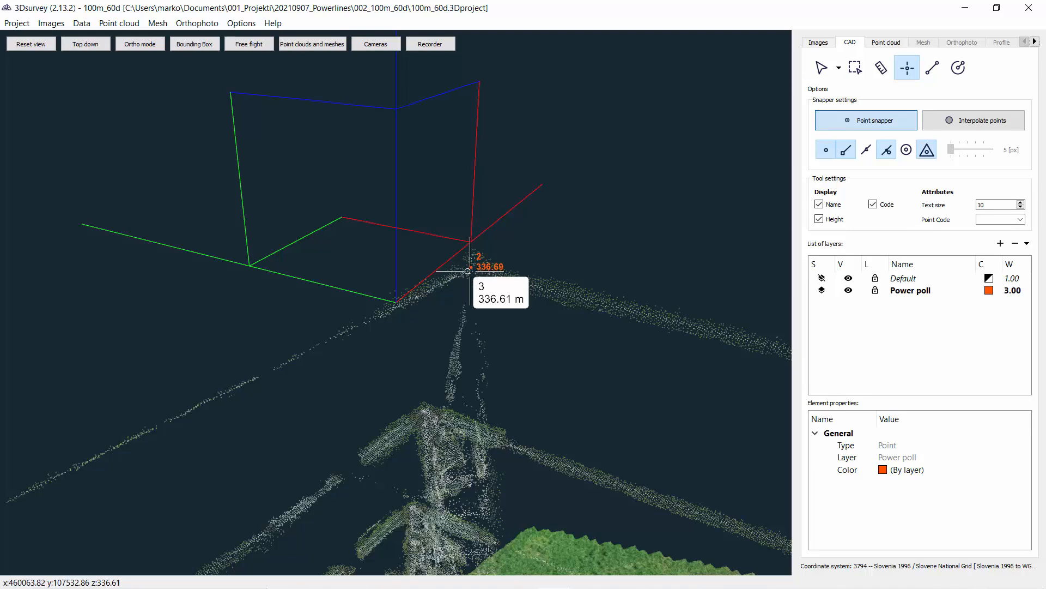
# Step: Add a new CAD layer named Cable and make it the active layer
pyautogui.scroll(-10, 559, 310)
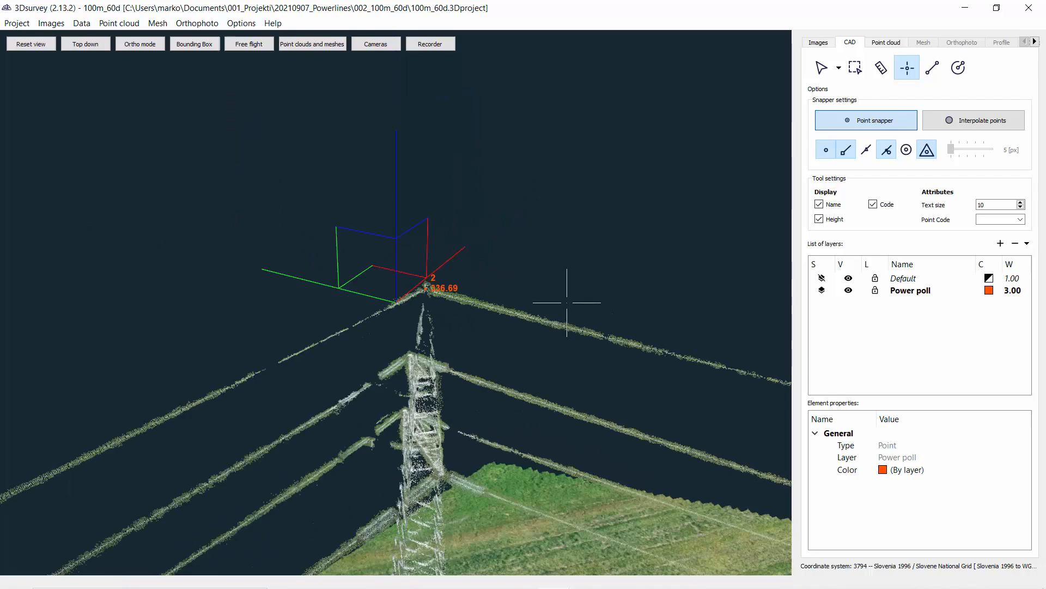
pyautogui.scroll(-2, 422, 400)
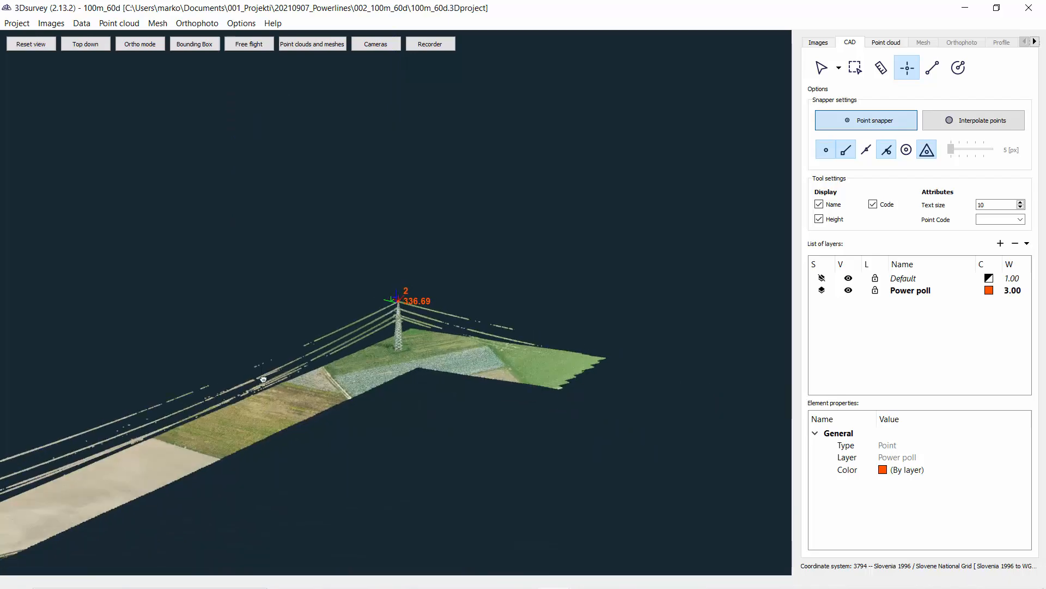
pyautogui.moveTo(263, 378); pyautogui.dragTo(516, 279, button='middle')
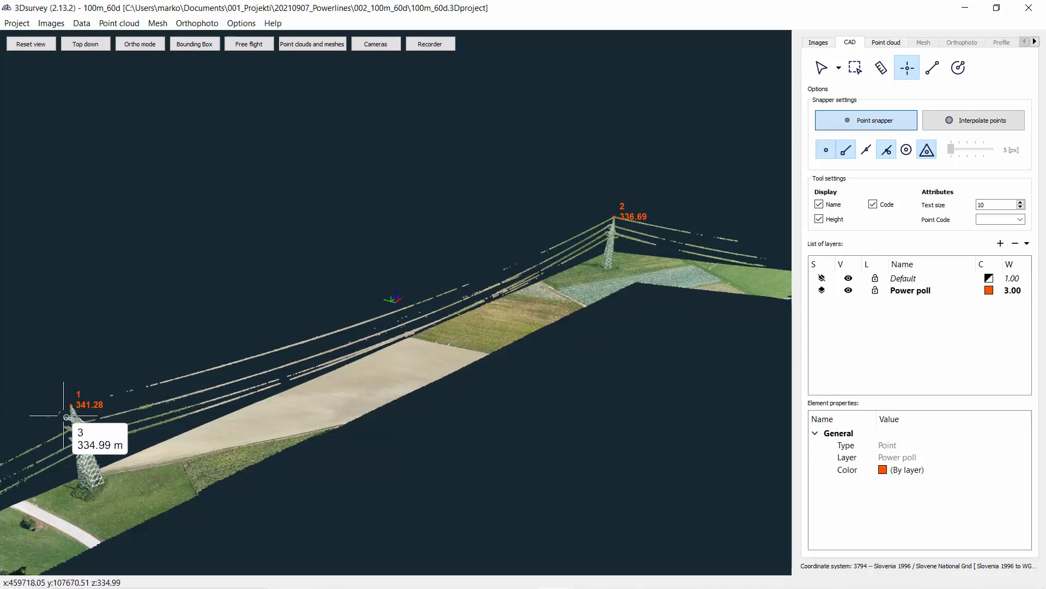
pyautogui.moveTo(219, 341); pyautogui.dragTo(287, 293, button='middle')
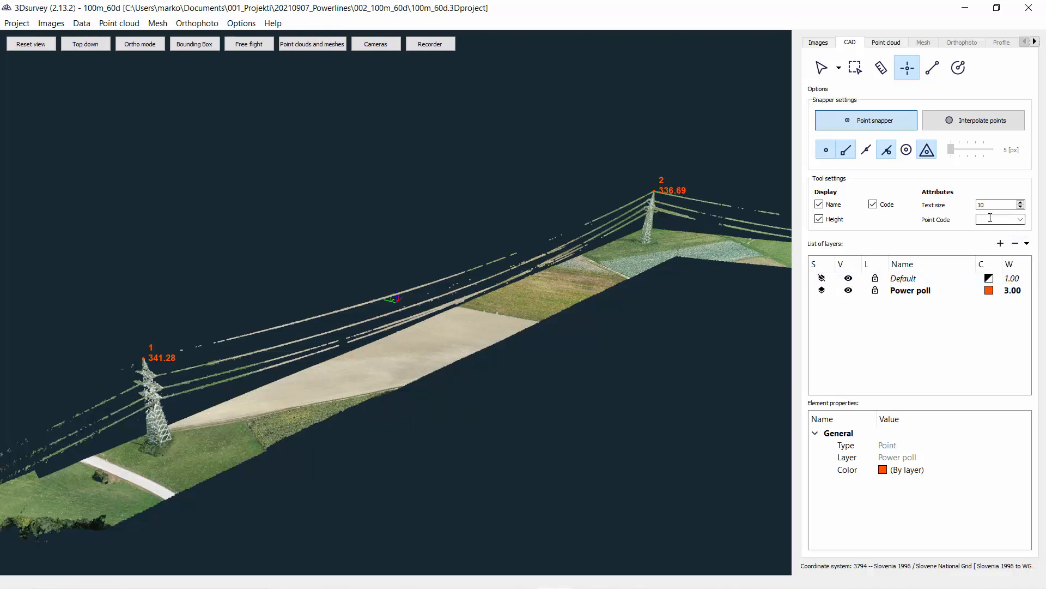
pyautogui.click(1001, 243)
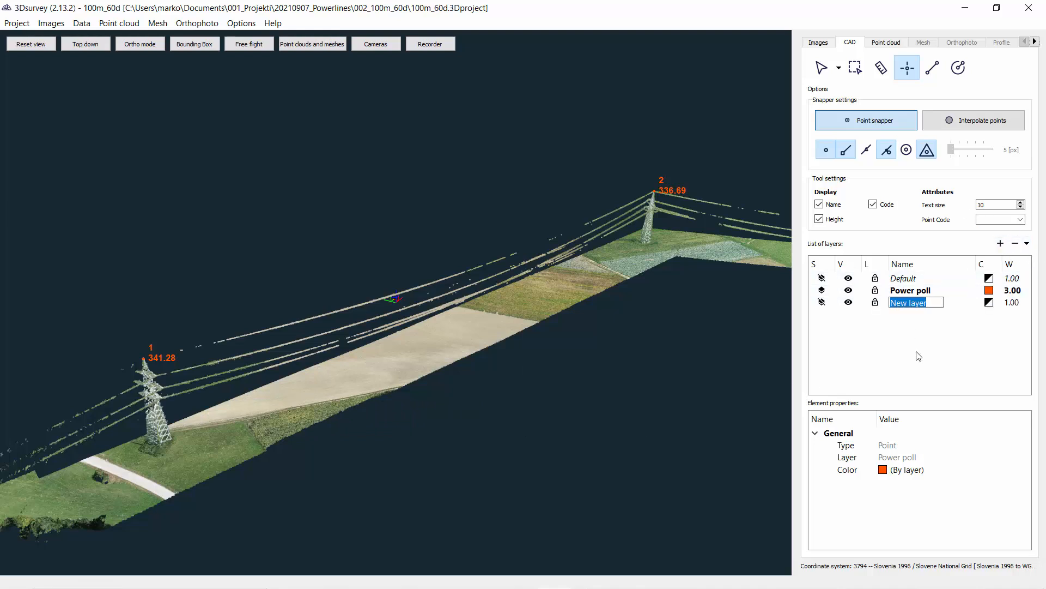
pyautogui.write('Cable')
pyautogui.click(821, 303)
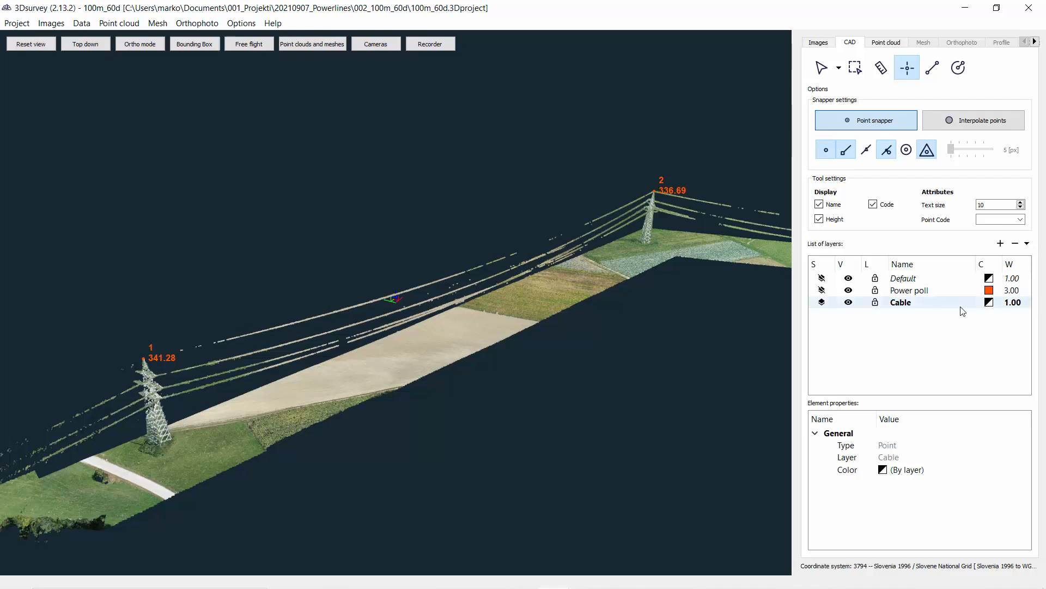
# Step: Set the Cable layer's colour to blue and its line width to 3.00
pyautogui.click(989, 303)
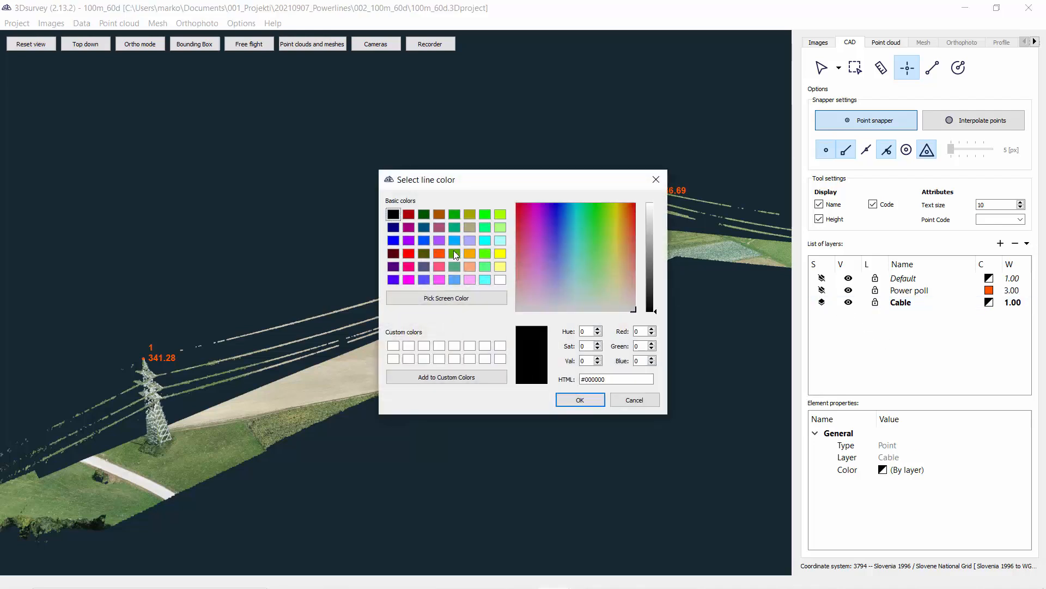
pyautogui.click(456, 254)
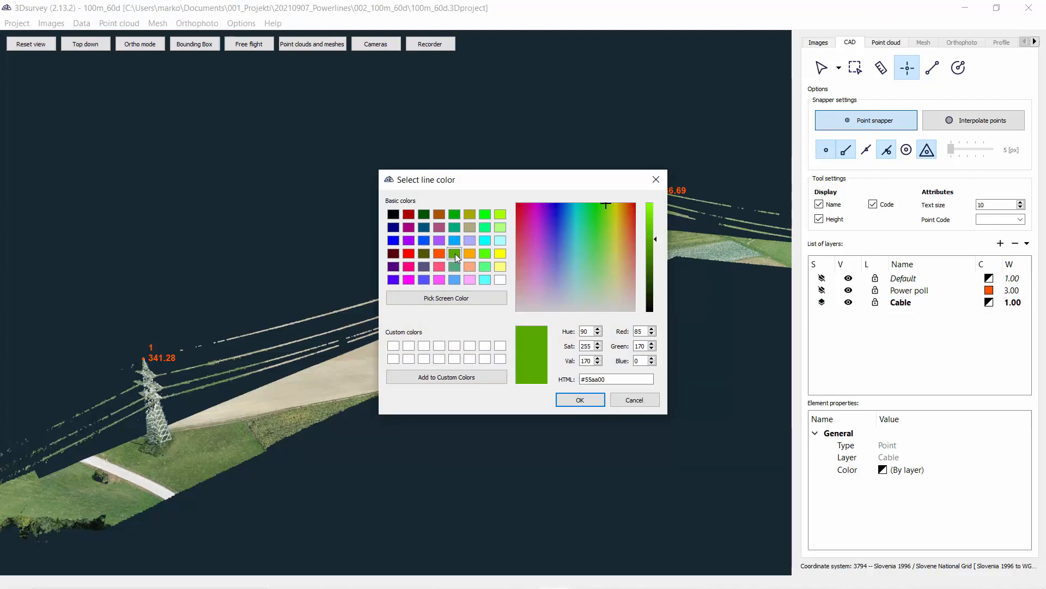
pyautogui.click(424, 241)
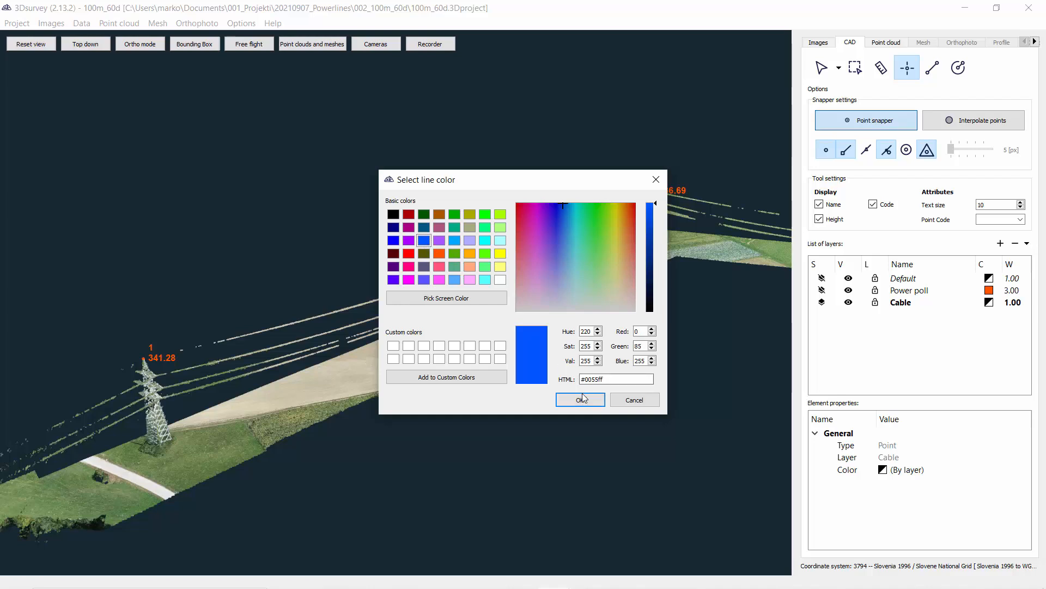
pyautogui.click(580, 400)
pyautogui.doubleClick(1015, 303)
pyautogui.scroll(2, 1015, 303)
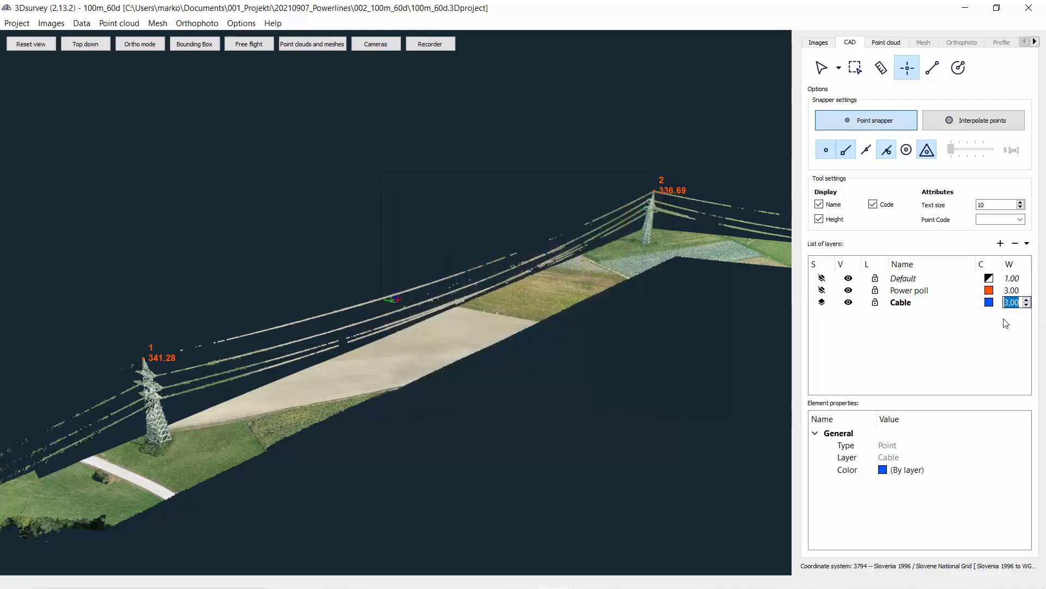
pyautogui.scroll(2, 281, 400)
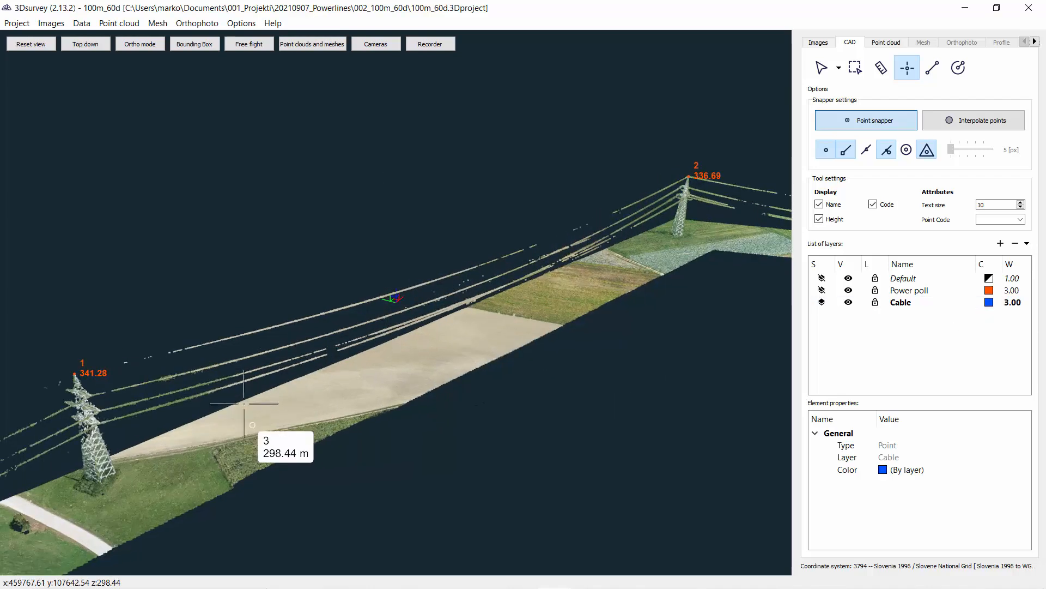
# Step: Start the Polyline tool with Point on Vertex enabled and Point Code disabled
pyautogui.moveTo(278, 395); pyautogui.dragTo(415, 353, button='middle')
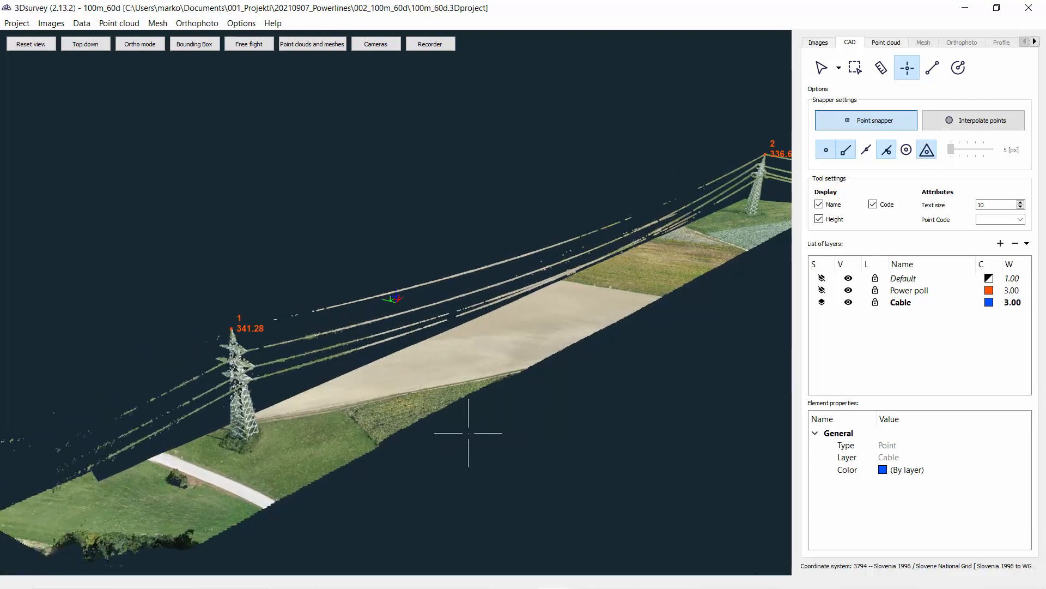
pyautogui.moveTo(497, 441); pyautogui.dragTo(476, 430, button='middle')
pyautogui.moveTo(476, 430); pyautogui.dragTo(507, 381)
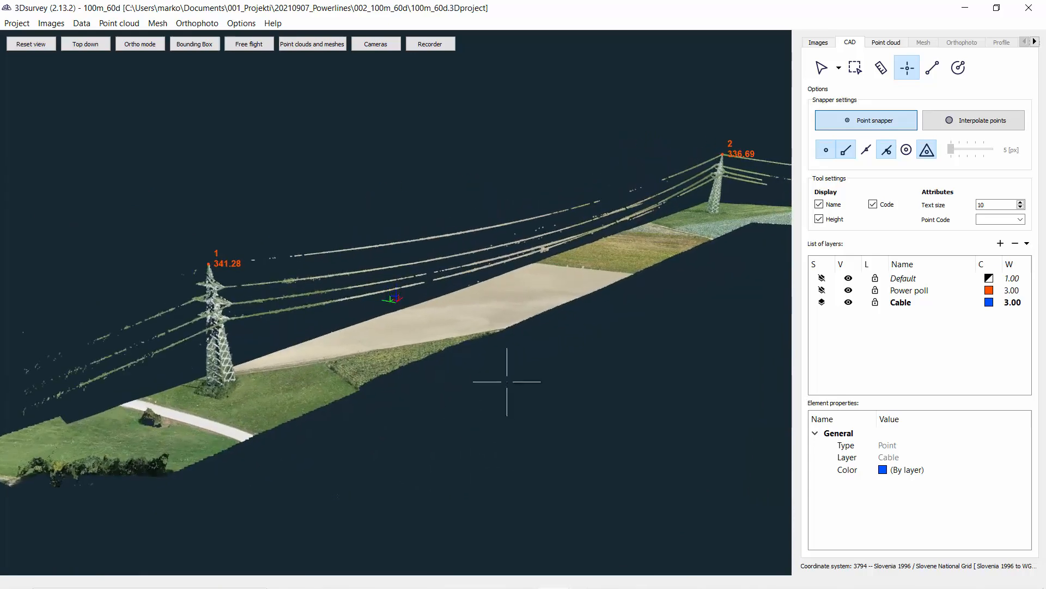
pyautogui.click(932, 67)
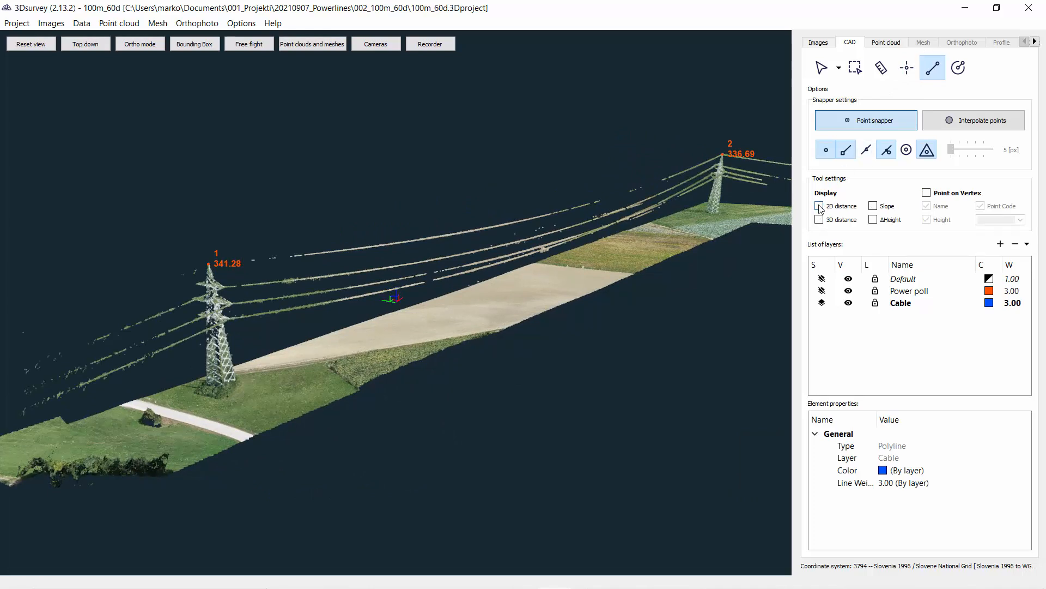
pyautogui.click(927, 194)
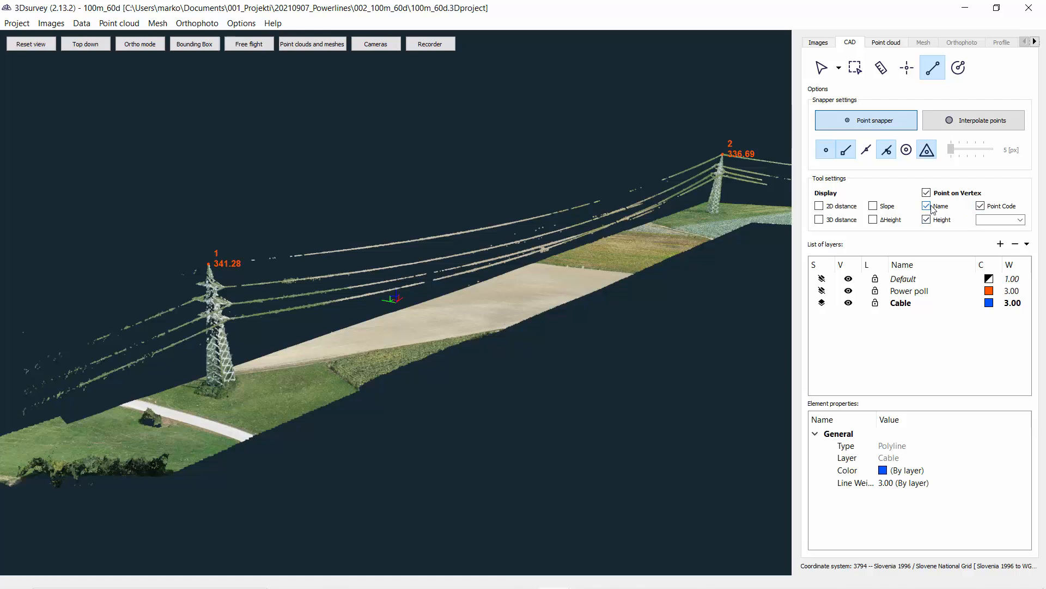
pyautogui.click(981, 207)
# Step: Set the snapper to snap to points only, turning off the line and other snap modes
pyautogui.scroll(5, 247, 283)
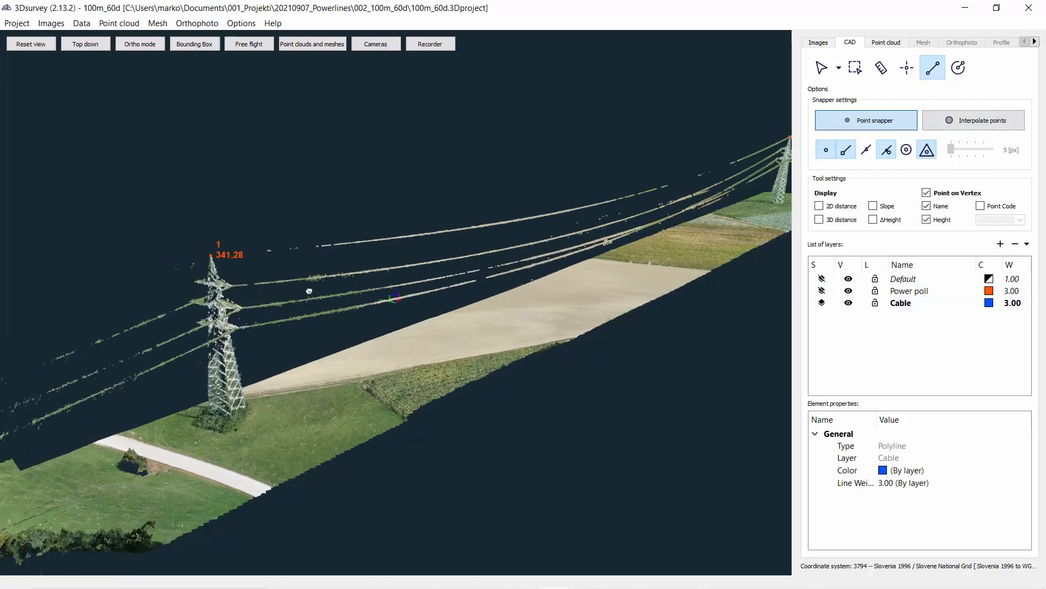
pyautogui.click(846, 149)
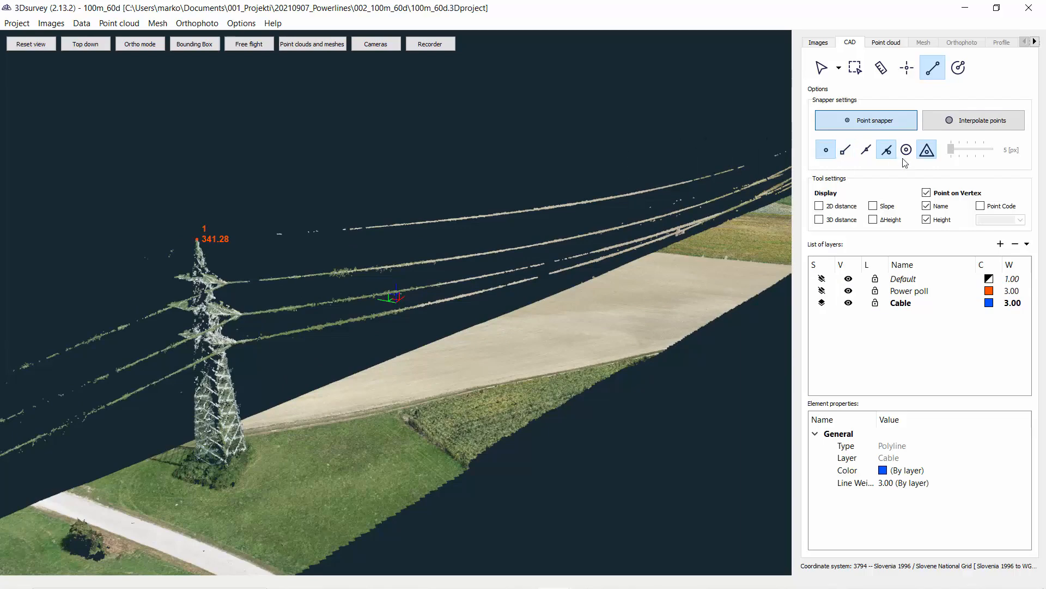
pyautogui.click(887, 149)
pyautogui.click(927, 149)
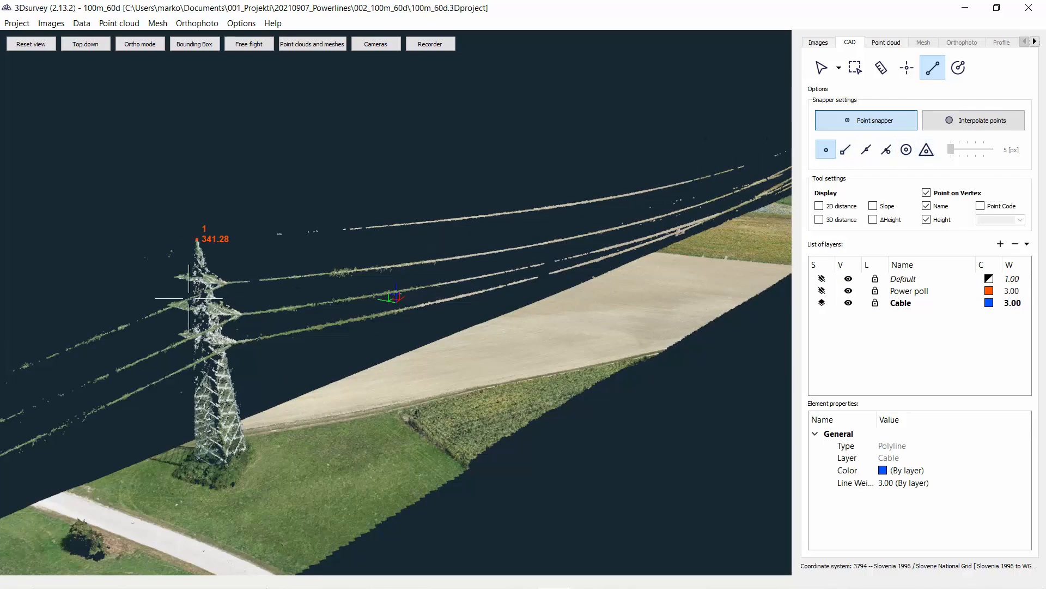
# Step: Begin a polyline on the near pylon's top and add vertices along the upper cable
pyautogui.click(197, 239)
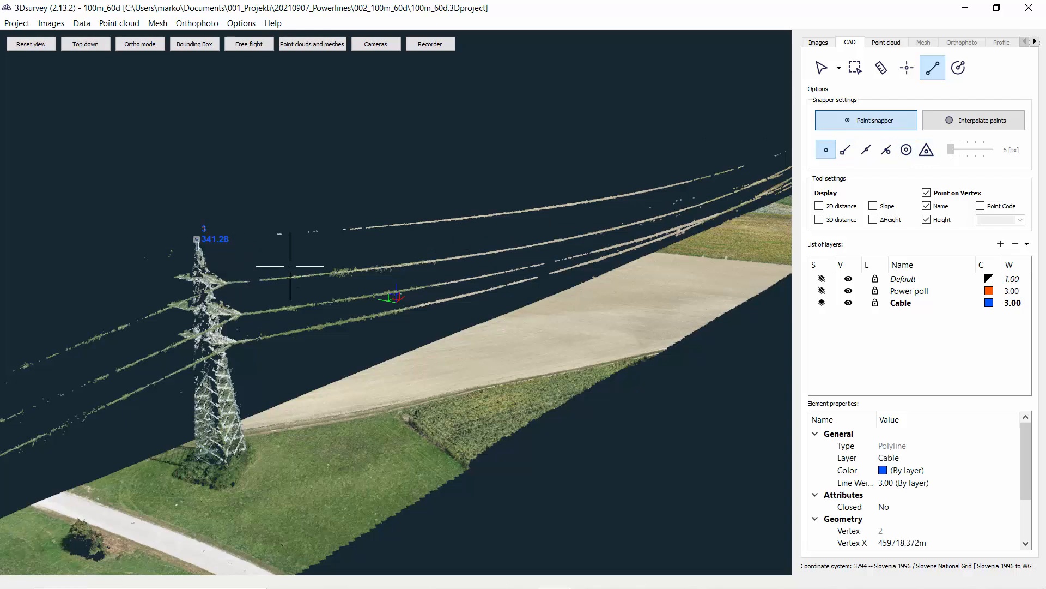
pyautogui.click(360, 228)
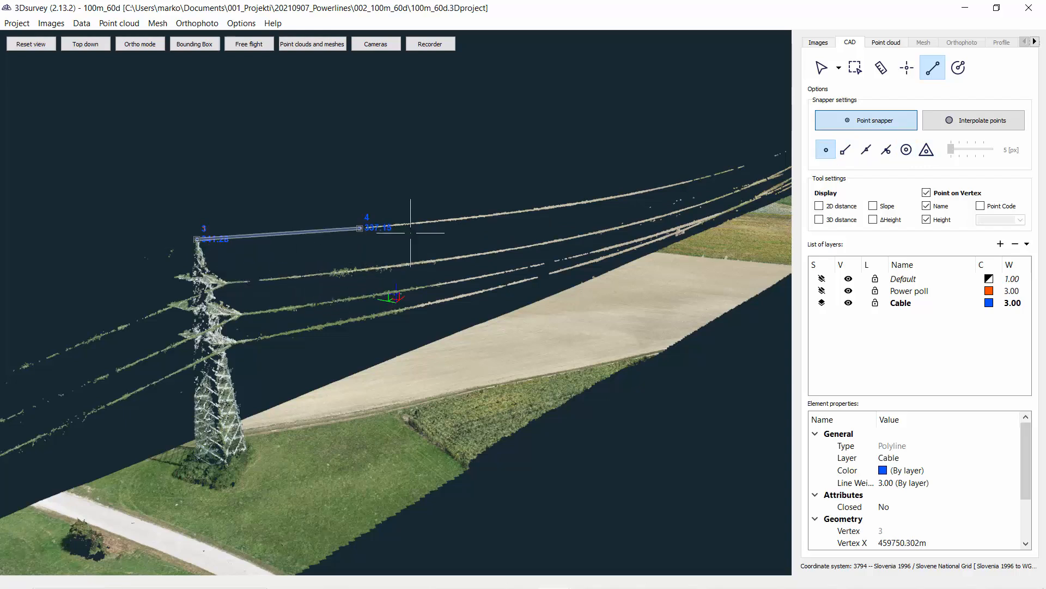
pyautogui.click(483, 216)
pyautogui.click(606, 200)
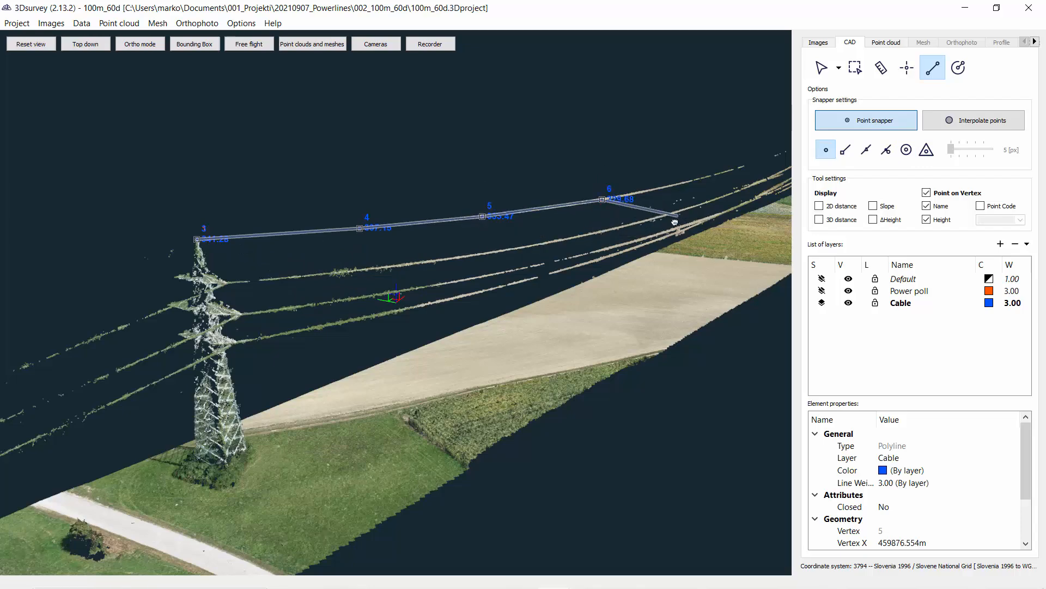
# Step: Continue the upper cable polyline to the far pylon's top, turning off Point on Vertex for the last vertex, and finish it
pyautogui.moveTo(675, 222); pyautogui.dragTo(247, 243, button='middle')
pyautogui.click(221, 238)
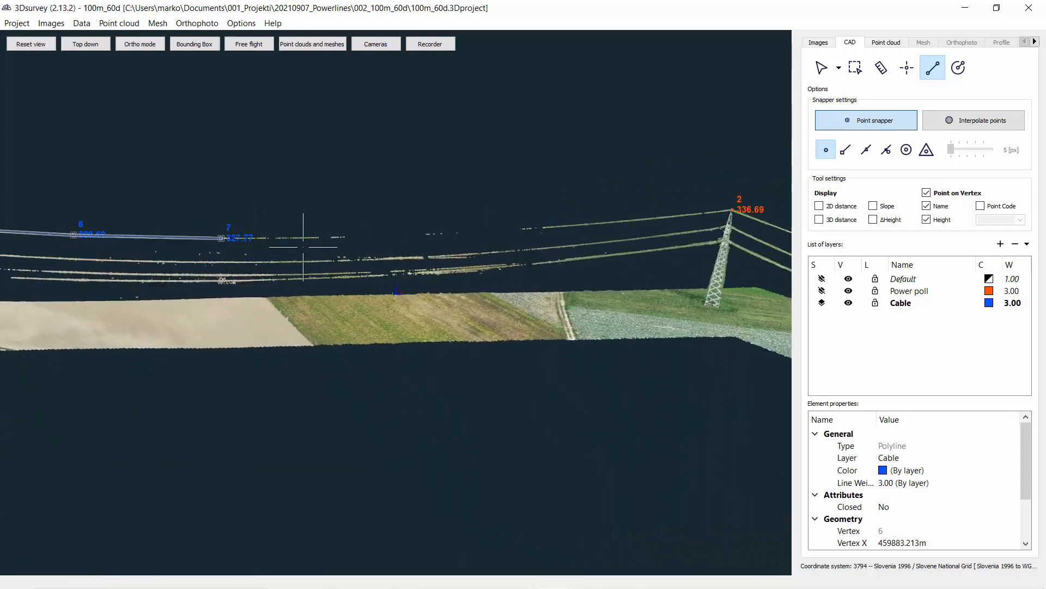
pyautogui.click(343, 237)
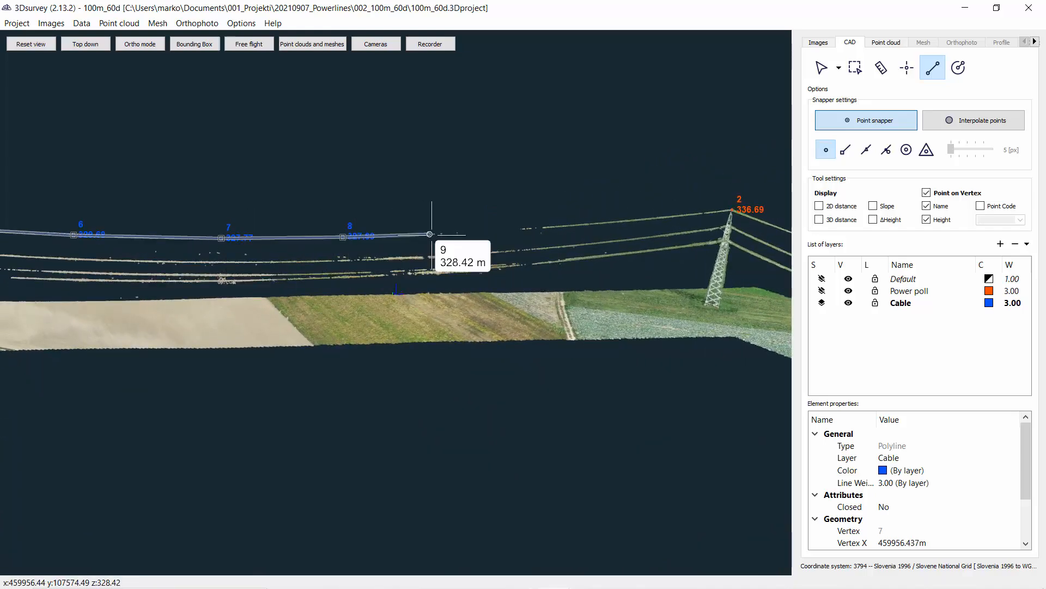
pyautogui.click(430, 234)
pyautogui.click(523, 229)
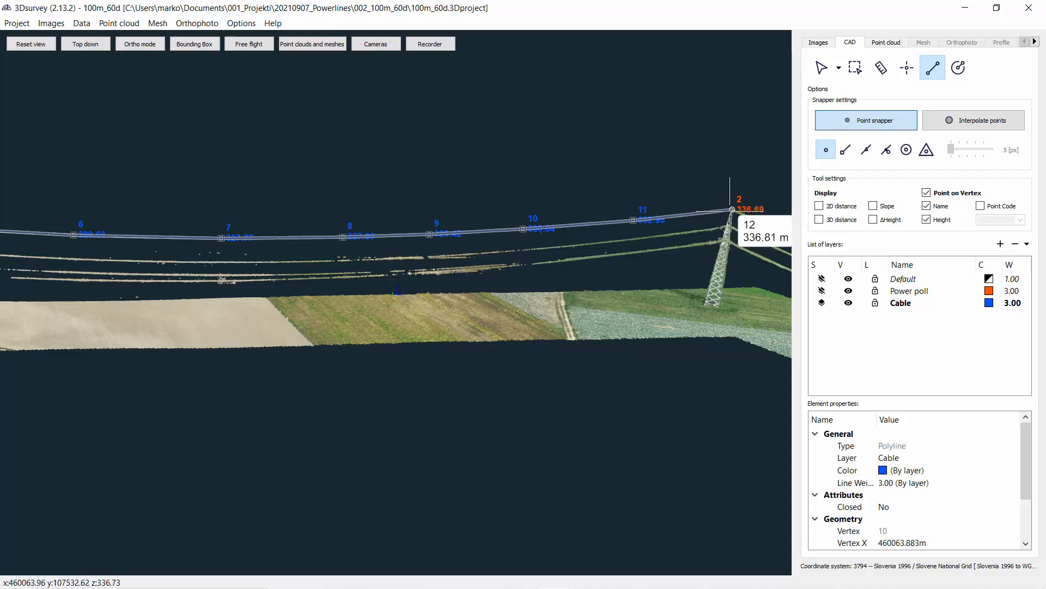
pyautogui.click(732, 209)
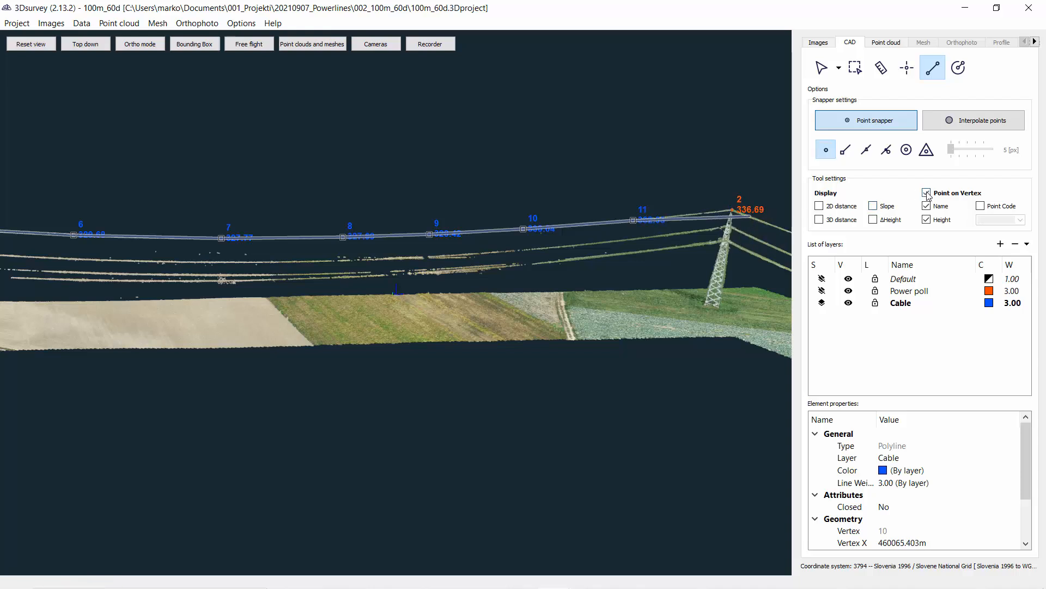
pyautogui.click(927, 193)
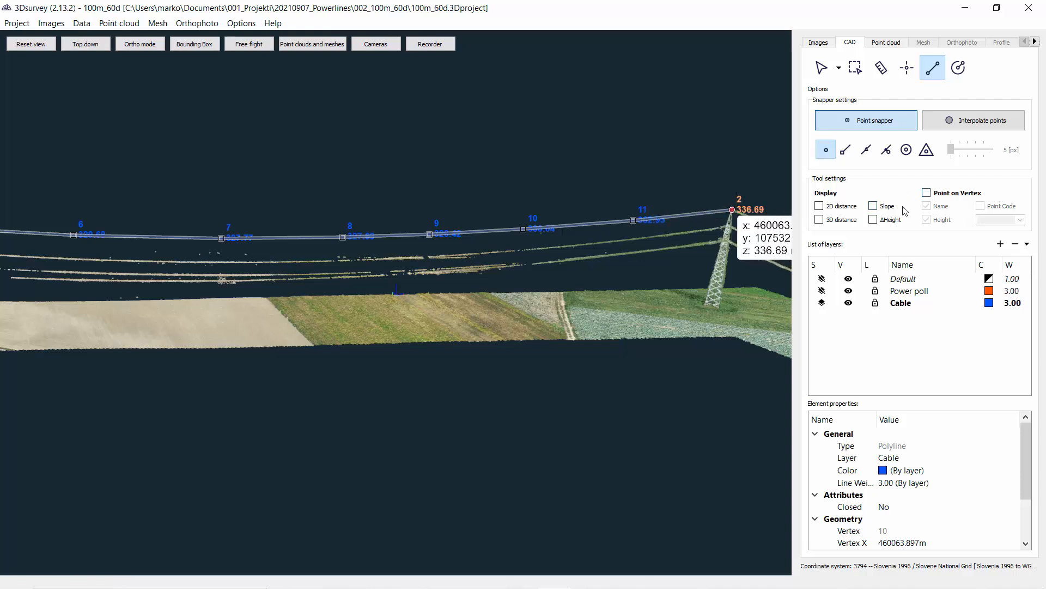
pyautogui.click(731, 210)
pyautogui.rightClick(686, 171)
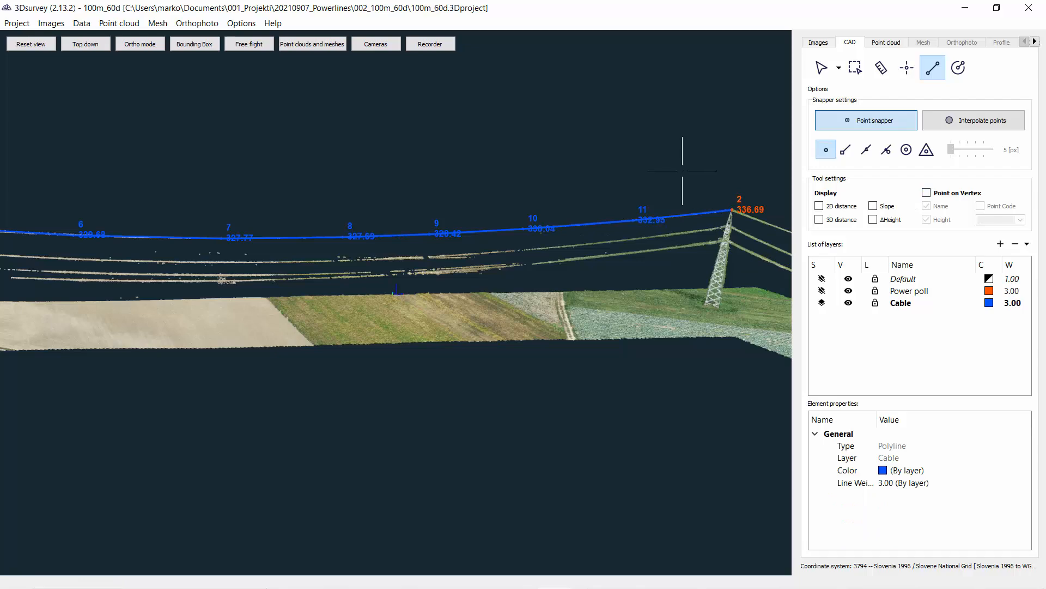
# Step: Inspect the start of the cable polyline at the near pylon's top
pyautogui.scroll(-3, 194, 287)
pyautogui.moveTo(195, 288); pyautogui.dragTo(474, 264, button='middle')
pyautogui.scroll(3, 206, 248)
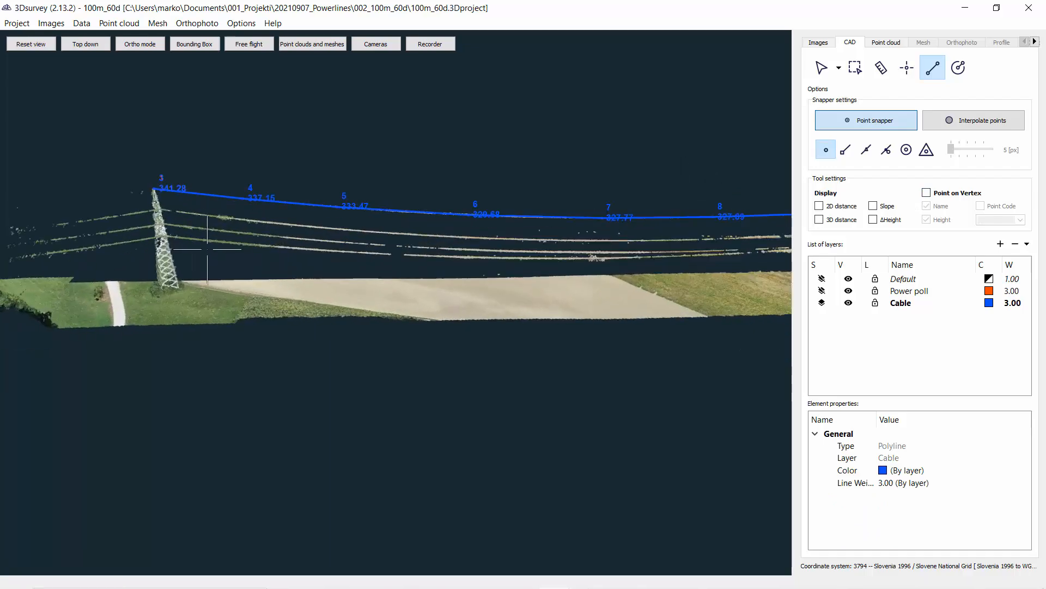
pyautogui.moveTo(147, 226); pyautogui.dragTo(267, 295, button='middle')
pyautogui.scroll(5, 159, 218)
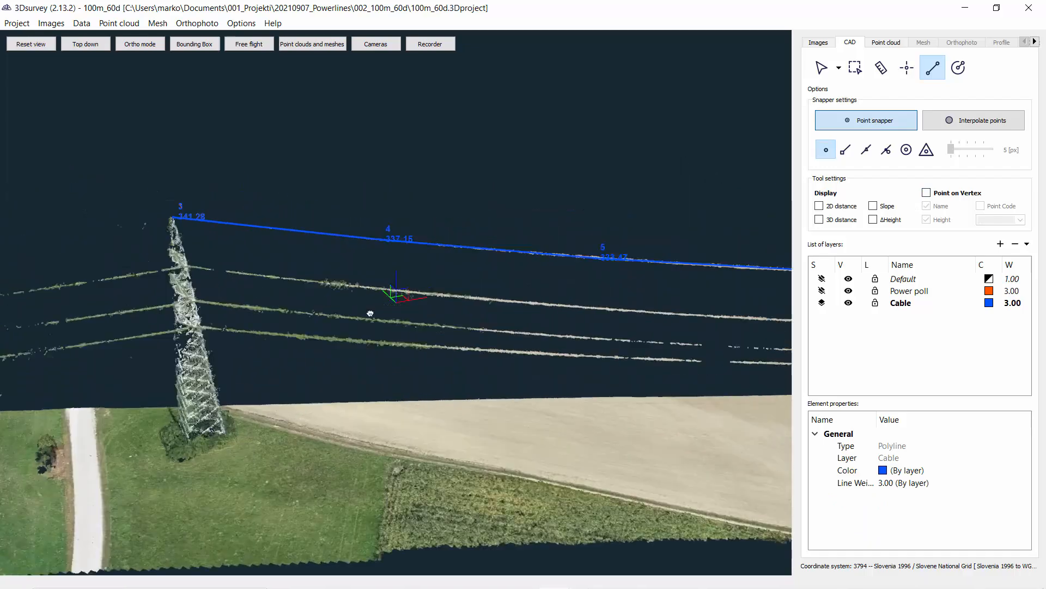
pyautogui.click(821, 67)
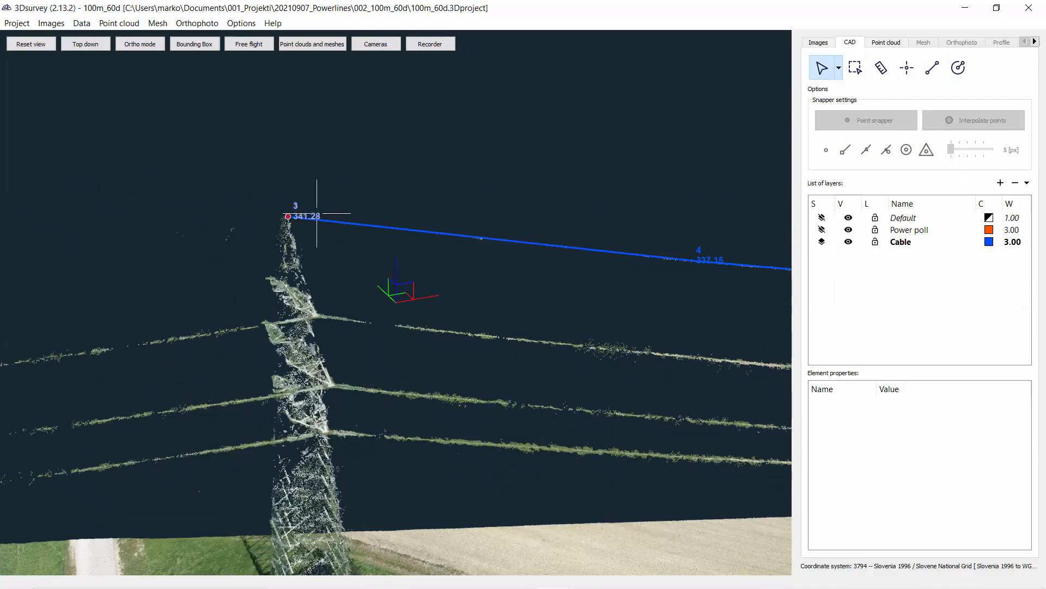
pyautogui.click(288, 216)
pyautogui.click(334, 253)
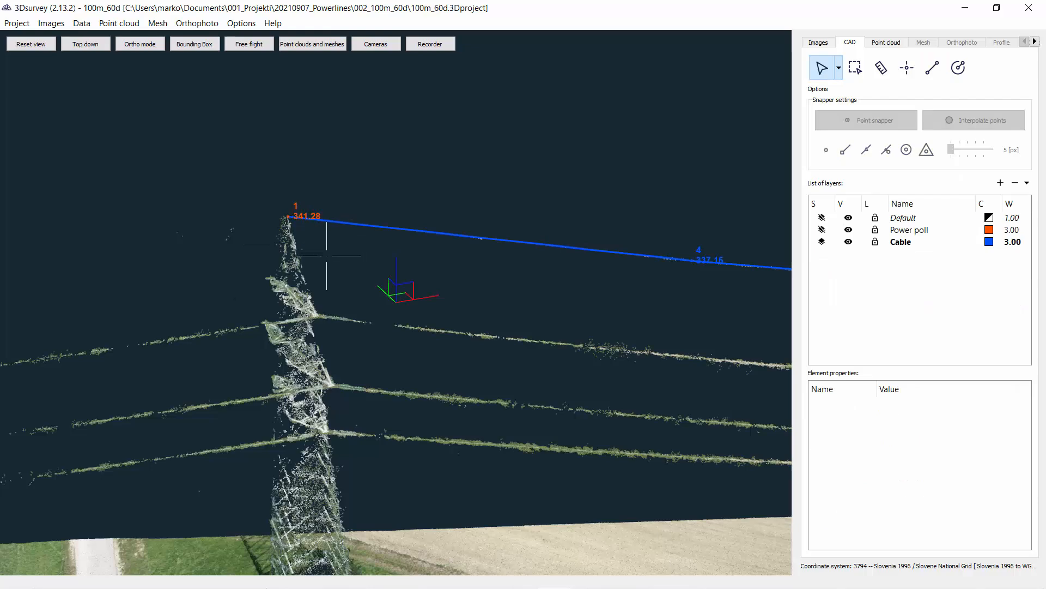
# Step: Add a new CAD layer named Cable_2
pyautogui.scroll(-3, 231, 238)
pyautogui.moveTo(430, 265); pyautogui.dragTo(263, 241, button='middle')
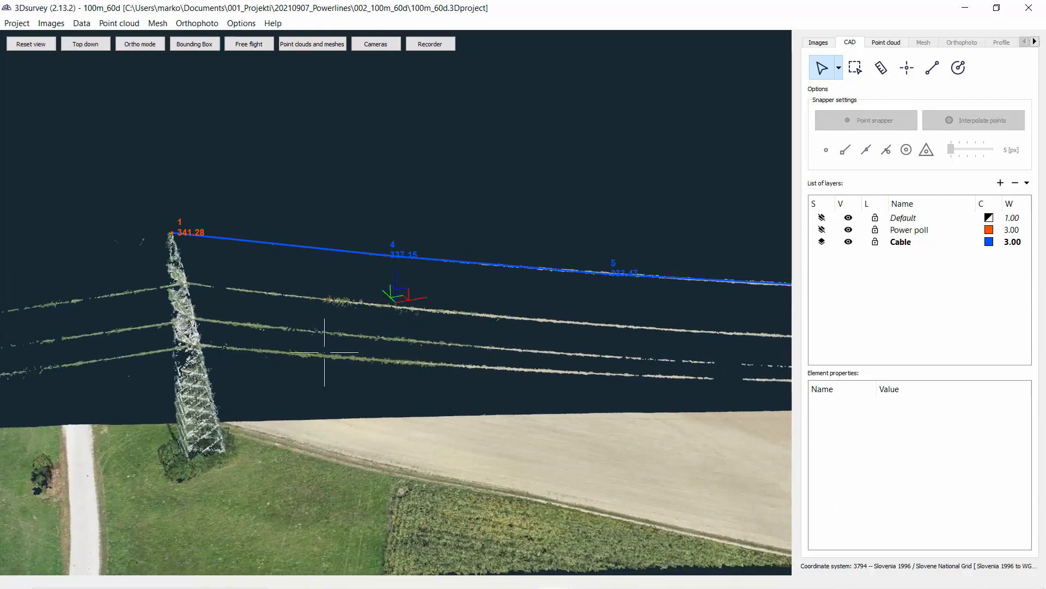
pyautogui.scroll(-3, 325, 357)
pyautogui.moveTo(324, 357); pyautogui.dragTo(435, 335)
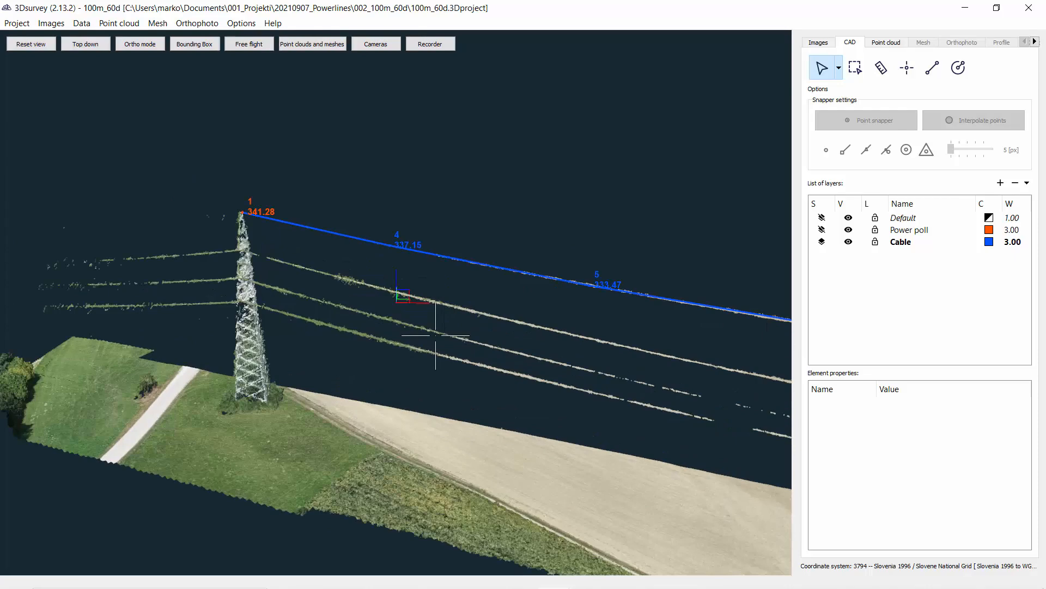
pyautogui.click(1001, 183)
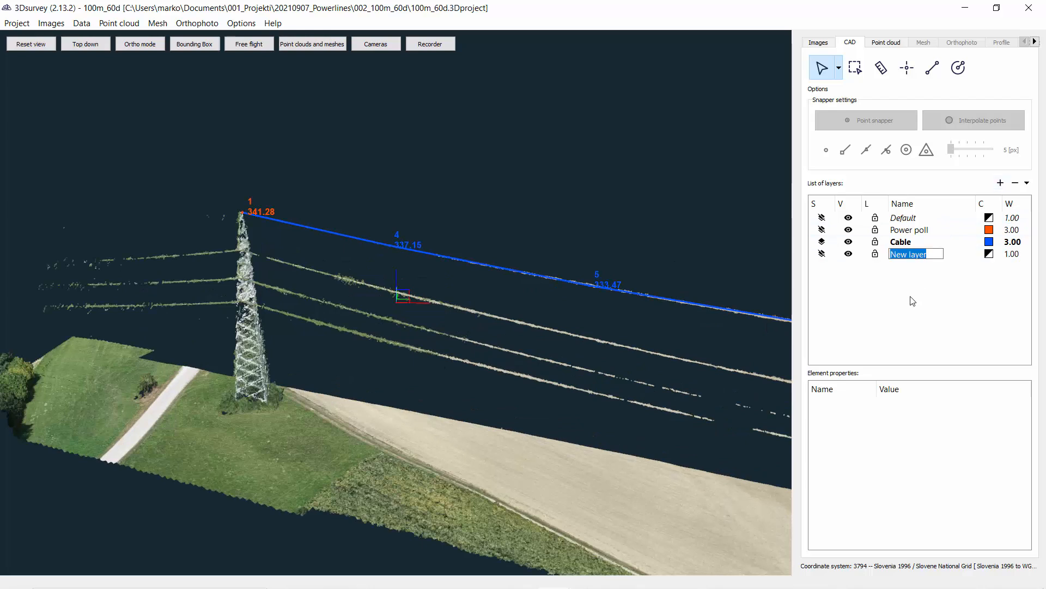
pyautogui.write('Cable_2')
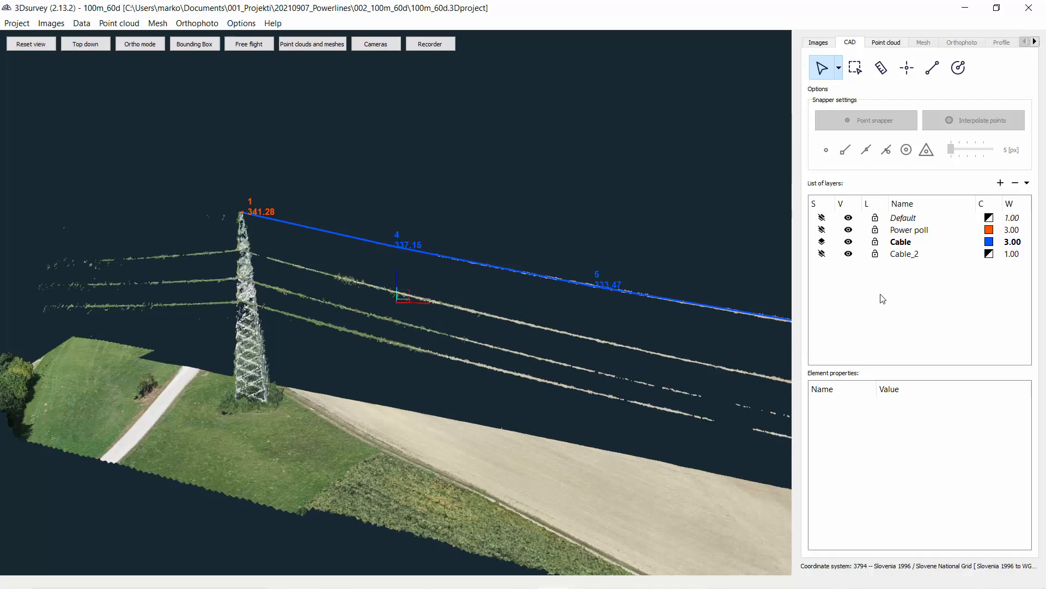
# Step: Set the Cable_2 layer's colour to yellow and its line width to 3.00
pyautogui.click(989, 254)
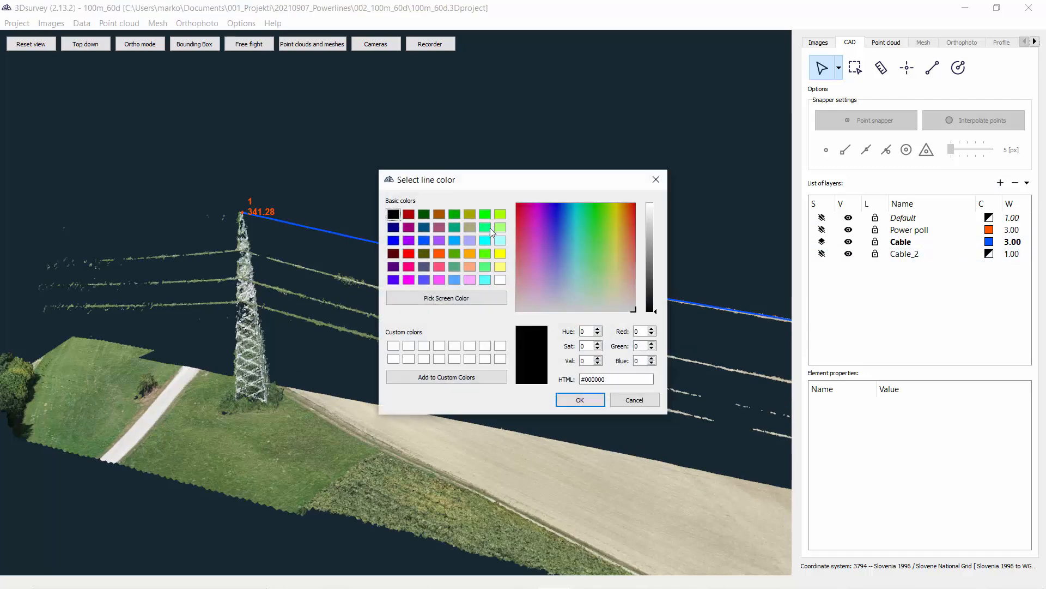
pyautogui.click(499, 268)
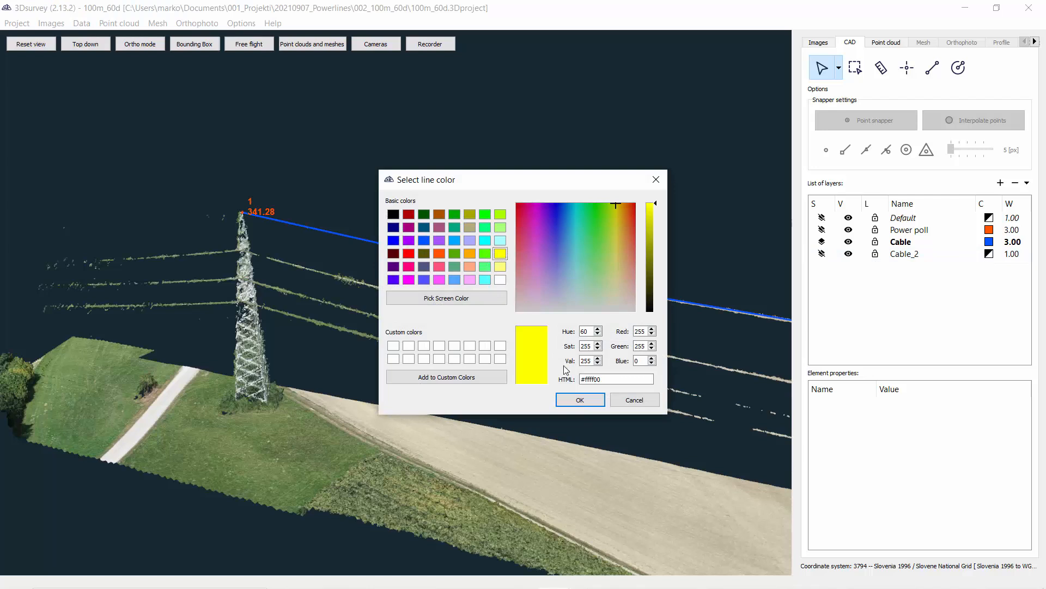
pyautogui.click(580, 400)
pyautogui.click(1019, 257)
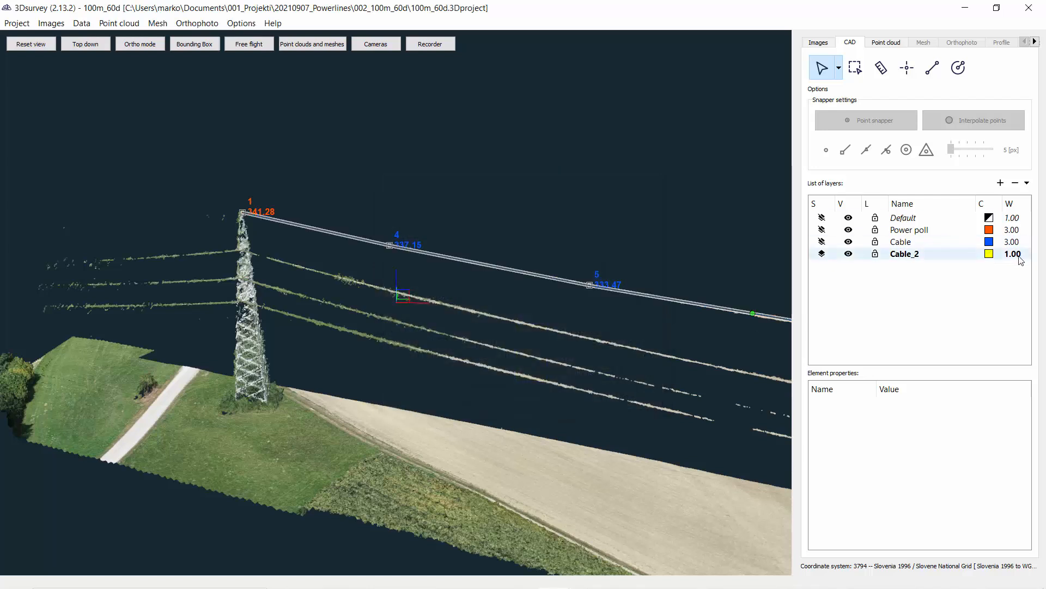
pyautogui.click(1006, 283)
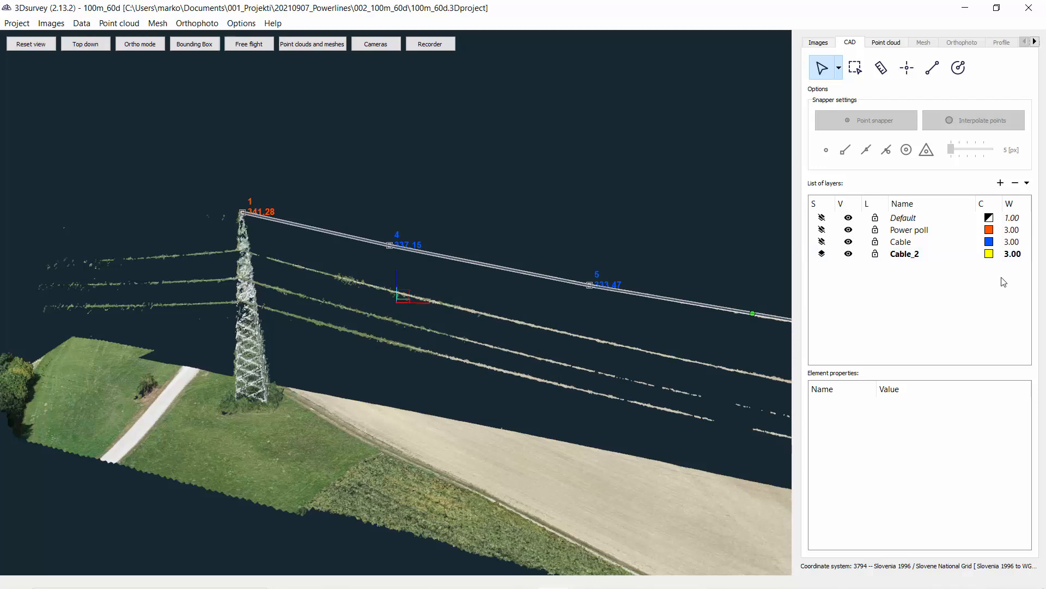
# Step: Restart the Polyline tool on the Cable_2 layer with Point on Vertex enabled
pyautogui.click(933, 80)
pyautogui.moveTo(177, 325); pyautogui.dragTo(480, 344)
pyautogui.scroll(4, 360, 260)
pyautogui.click(480, 344)
pyautogui.moveTo(480, 344); pyautogui.dragTo(97, 388, button='right')
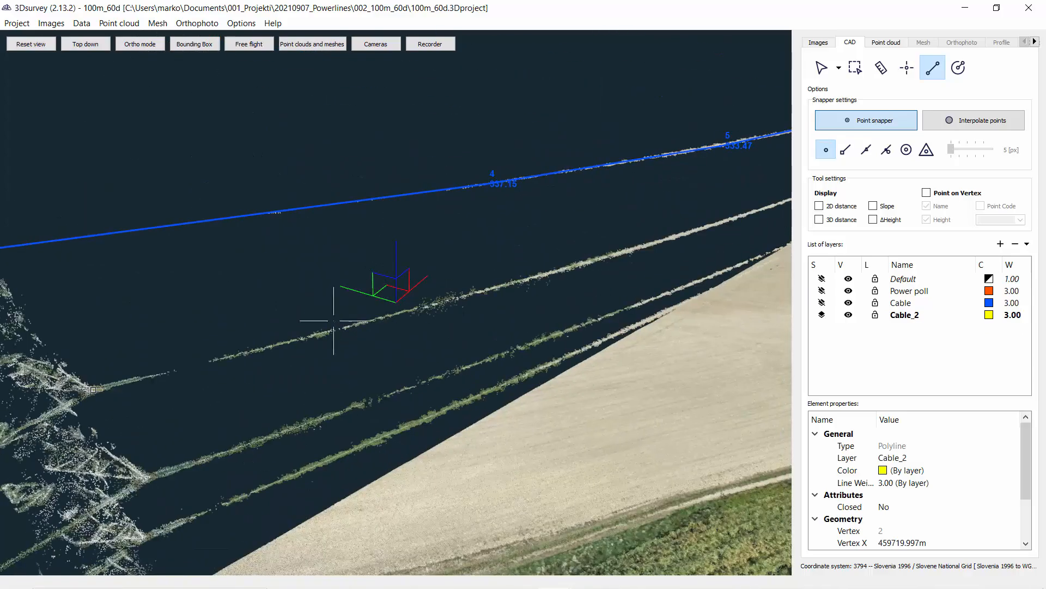
pyautogui.click(927, 192)
pyautogui.press('Escape')
pyautogui.click(933, 68)
pyautogui.click(928, 194)
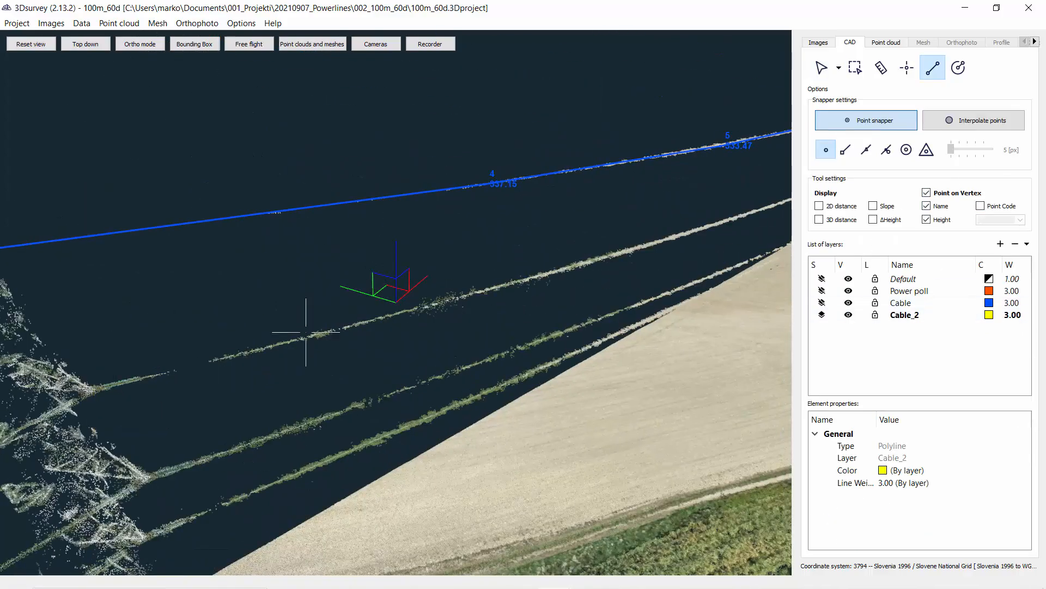
# Step: Start a polyline on the second cable at the near pylon and add vertices along that cable
pyautogui.click(91, 387)
pyautogui.moveTo(545, 322); pyautogui.dragTo(445, 294)
pyautogui.click(347, 267)
pyautogui.click(603, 296)
pyautogui.moveTo(602, 296); pyautogui.dragTo(229, 282, button='right')
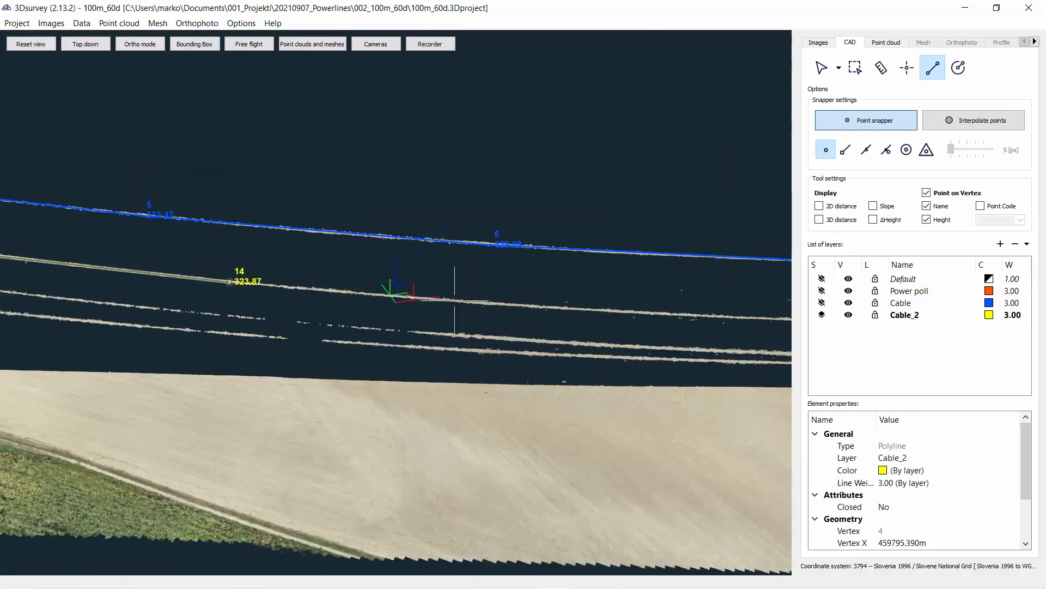
pyautogui.click(641, 313)
pyautogui.moveTo(642, 312); pyautogui.dragTo(179, 300, button='right')
pyautogui.click(686, 321)
pyautogui.moveTo(686, 321); pyautogui.dragTo(156, 312, button='right')
pyautogui.click(456, 318)
pyautogui.moveTo(545, 324); pyautogui.dragTo(540, 355)
pyautogui.moveTo(648, 257); pyautogui.dragTo(345, 350, button='right')
# Step: Continue the second cable polyline with vertices up to its attachment on the far pylon
pyautogui.click(386, 319)
pyautogui.click(527, 272)
pyautogui.click(606, 237)
pyautogui.moveTo(464, 289); pyautogui.dragTo(638, 327)
pyautogui.moveTo(414, 349); pyautogui.dragTo(444, 490, button='right')
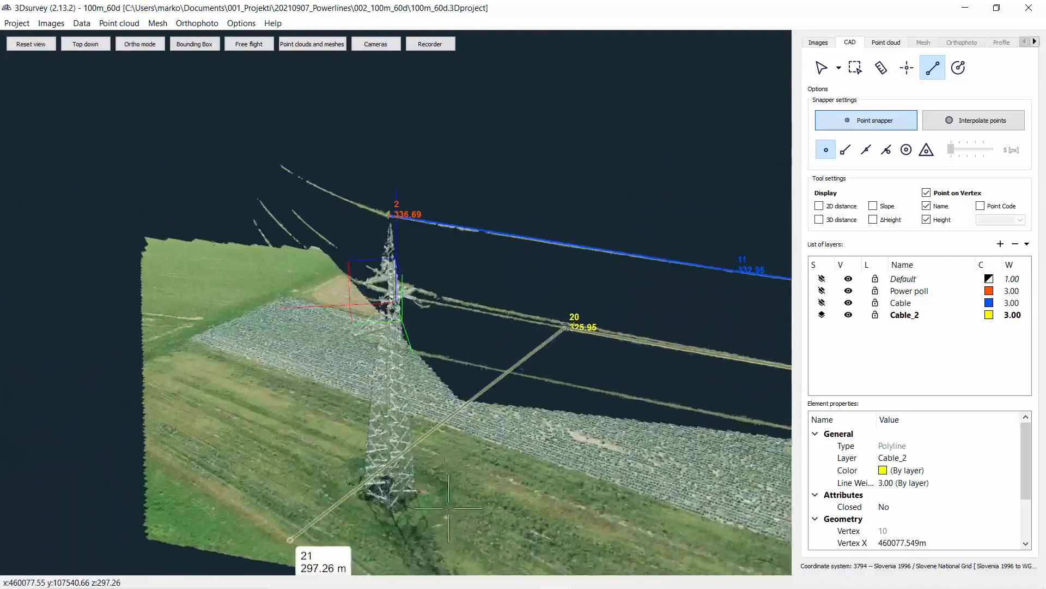
pyautogui.moveTo(449, 436); pyautogui.dragTo(273, 376)
pyautogui.moveTo(589, 374); pyautogui.dragTo(431, 327, button='right')
pyautogui.click(404, 306)
pyautogui.moveTo(405, 306); pyautogui.dragTo(182, 220)
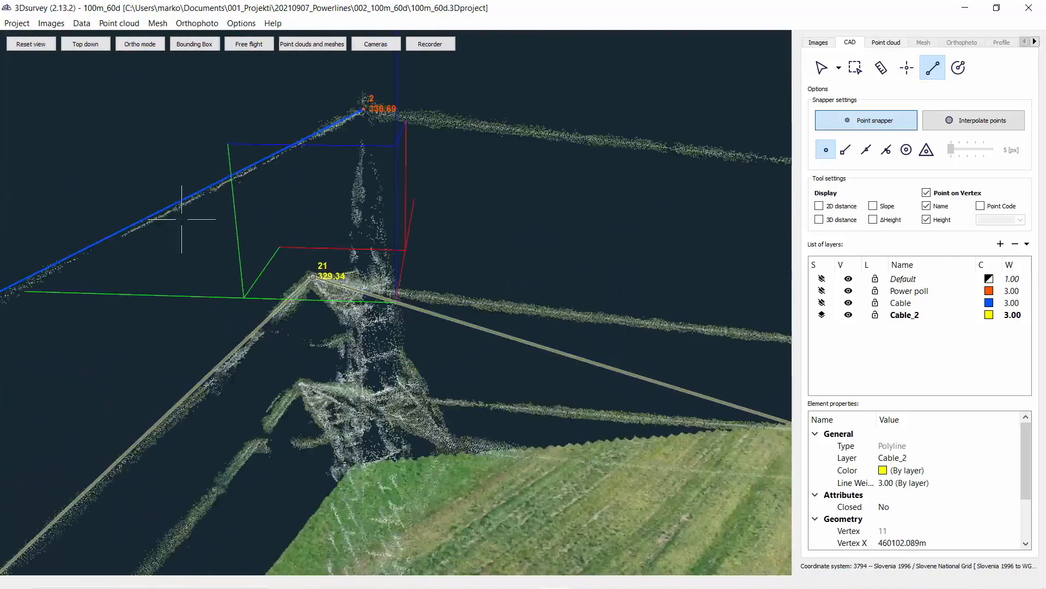
# Step: Extend the second cable polyline a few vertices beyond the far pylon and finish it
pyautogui.scroll(-3, 182, 220)
pyautogui.click(720, 332)
pyautogui.moveTo(719, 331); pyautogui.dragTo(173, 295, button='right')
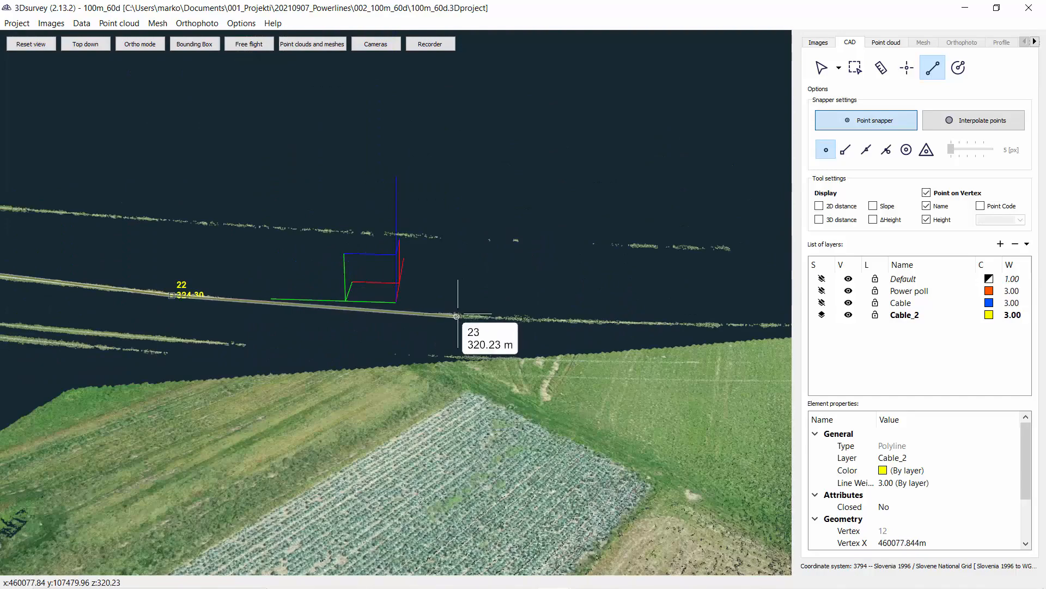
pyautogui.doubleClick(457, 316)
pyautogui.scroll(-8, 456, 317)
pyautogui.moveTo(457, 316); pyautogui.dragTo(538, 289)
pyautogui.press('Escape')
# Step: Add a new CAD layer named Cable_3
pyautogui.scroll(5, 538, 290)
pyautogui.write('le_3')
pyautogui.press('Return')
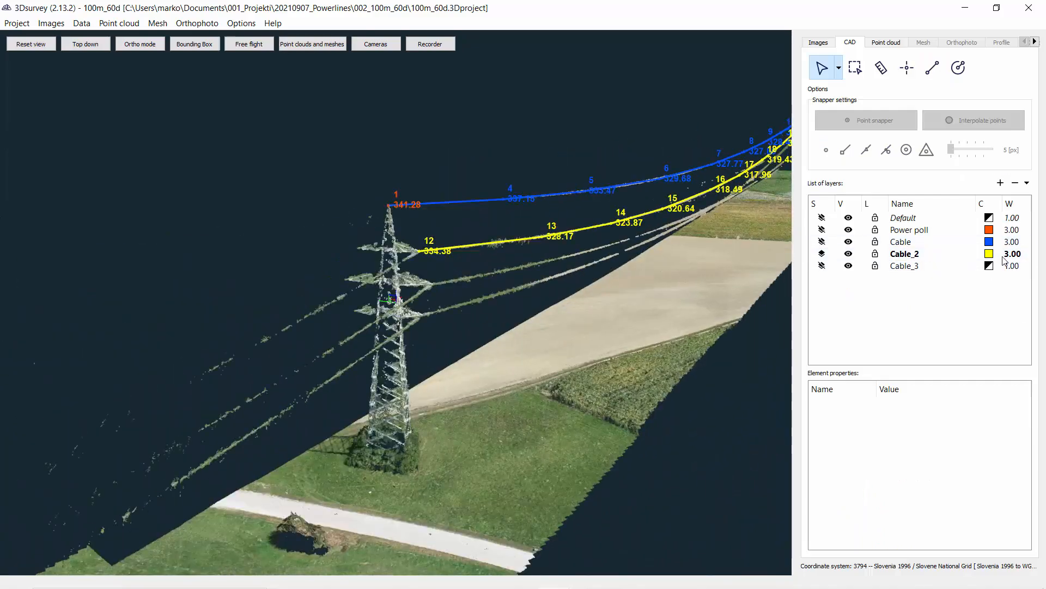
# Step: Set the Cable_3 layer colour to orange
pyautogui.click(989, 266)
pyautogui.click(411, 249)
pyautogui.click(572, 400)
# Step: Make Cable_3 the current layer and start a polyline on the third cable at the near pylon
pyautogui.click(933, 67)
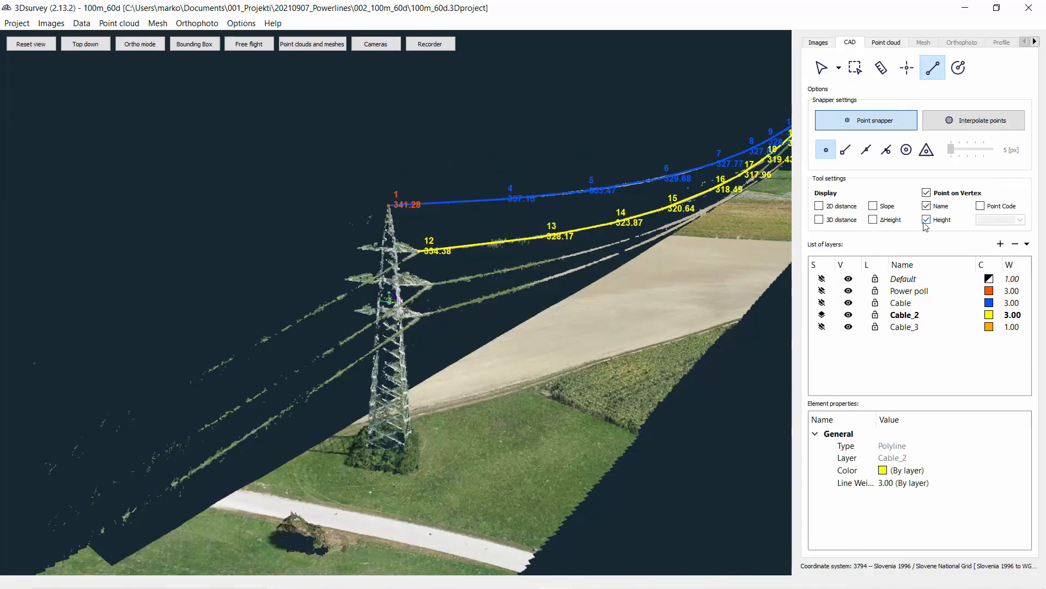
pyautogui.click(822, 327)
pyautogui.moveTo(514, 381); pyautogui.dragTo(358, 306)
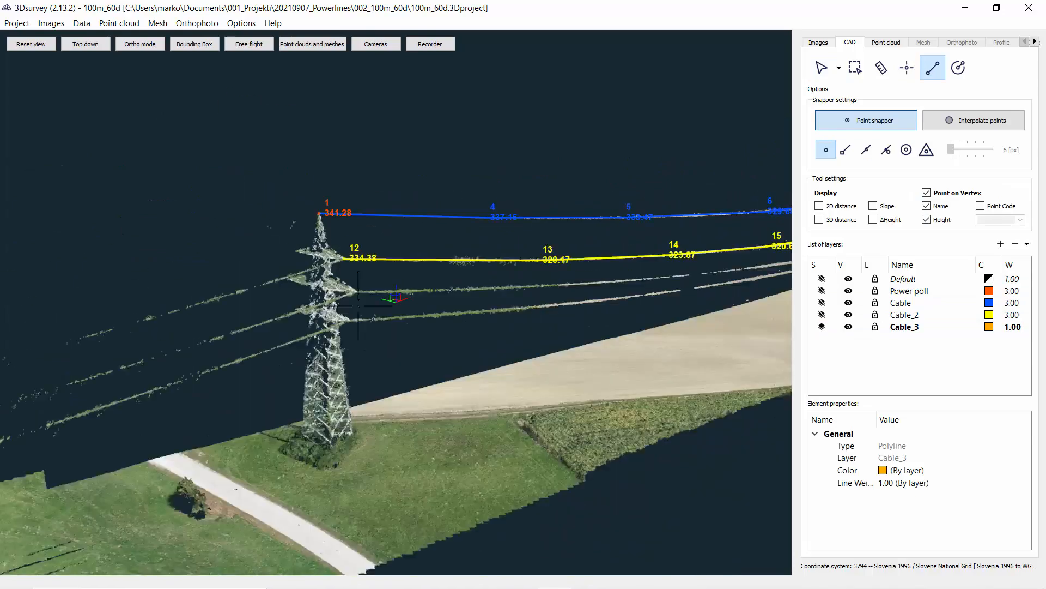
pyautogui.scroll(2, 358, 305)
pyautogui.scroll(6, 368, 307)
pyautogui.click(311, 323)
pyautogui.scroll(-7, 311, 323)
pyautogui.moveTo(528, 341); pyautogui.dragTo(404, 327)
pyautogui.click(298, 278)
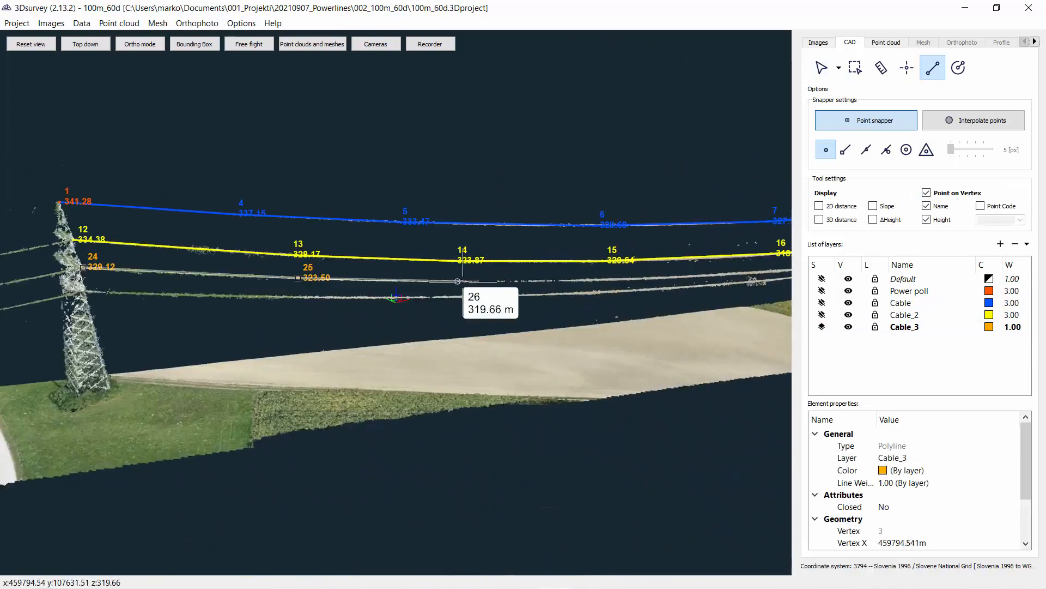
# Step: Add vertices along the third cable up to its attachment on the far pylon
pyautogui.click(466, 282)
pyautogui.click(621, 280)
pyautogui.moveTo(621, 305); pyautogui.dragTo(355, 235)
pyautogui.click(419, 359)
pyautogui.click(490, 192)
pyautogui.click(527, 173)
pyautogui.scroll(5, 527, 173)
pyautogui.moveTo(526, 172); pyautogui.dragTo(316, 349)
pyautogui.moveTo(316, 349); pyautogui.dragTo(491, 240, button='right')
pyautogui.click(534, 243)
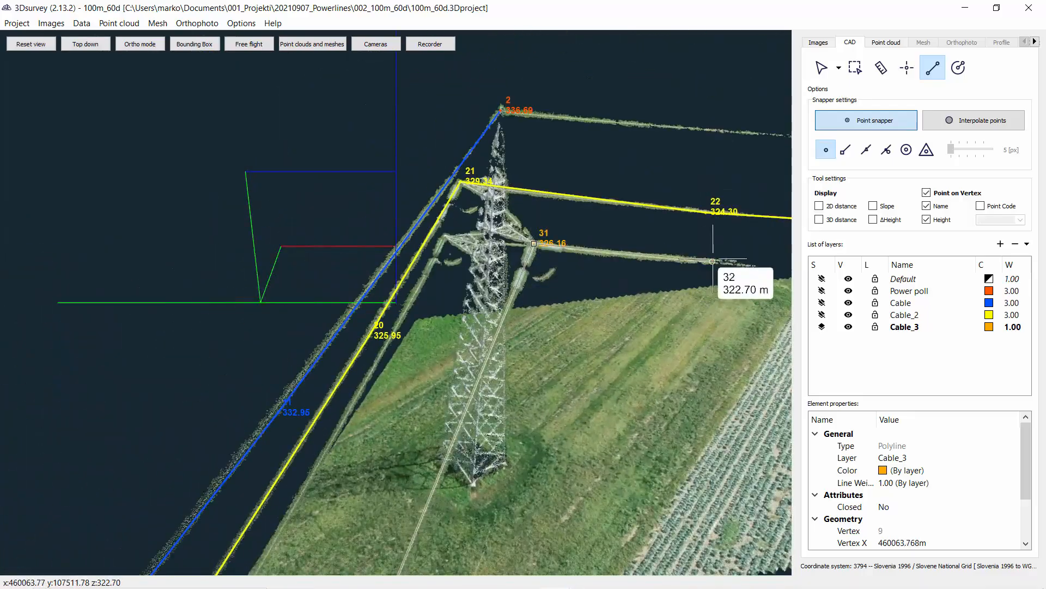
# Step: Extend the third cable polyline beyond the far pylon, undo the last three vertices, and finish it
pyautogui.click(712, 261)
pyautogui.moveTo(712, 261); pyautogui.dragTo(163, 196, button='right')
pyautogui.scroll(-3, 261, 218)
pyautogui.click(295, 221)
pyautogui.click(313, 296)
pyautogui.click(472, 276)
pyautogui.hotkey('ctrl', 'z')
pyautogui.hotkey('ctrl', 'z')
pyautogui.hotkey('ctrl', 'z')
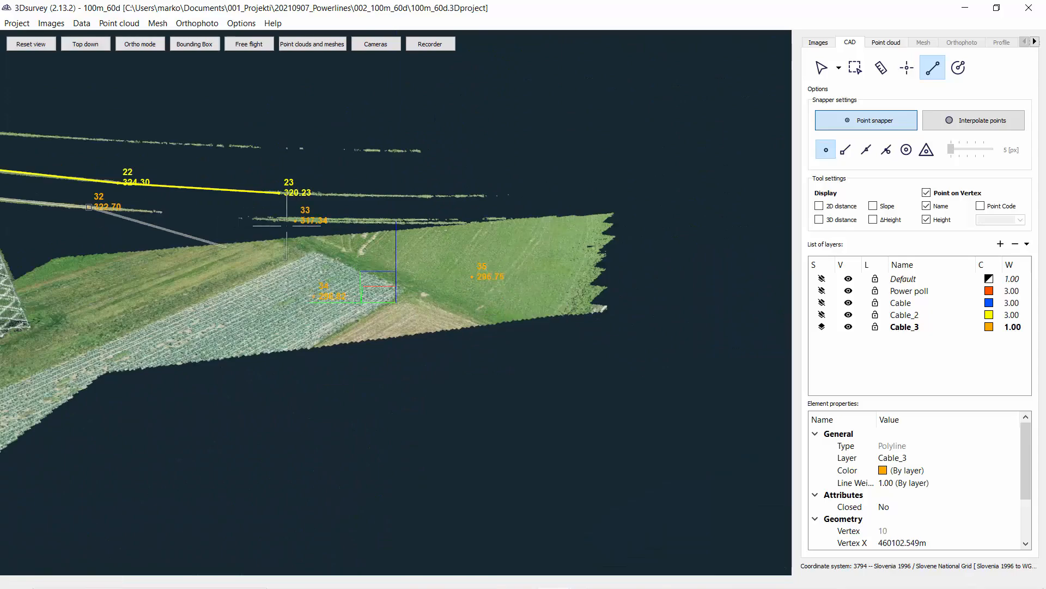
pyautogui.moveTo(287, 225); pyautogui.dragTo(390, 229, button='right')
pyautogui.moveTo(389, 229); pyautogui.dragTo(386, 196)
pyautogui.press('Escape')
pyautogui.press('Escape')
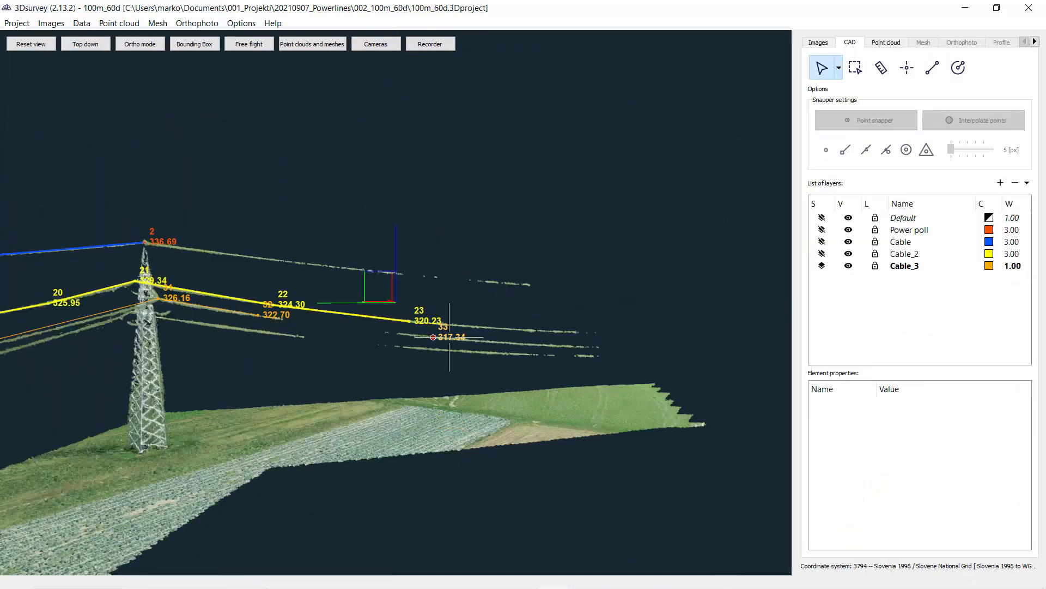
# Step: Set the Cable_3 layer line width to 3
pyautogui.moveTo(449, 337); pyautogui.dragTo(615, 327, button='right')
pyautogui.moveTo(616, 327); pyautogui.dragTo(506, 349)
pyautogui.doubleClick(1012, 266)
pyautogui.write('3')
pyautogui.click(1003, 296)
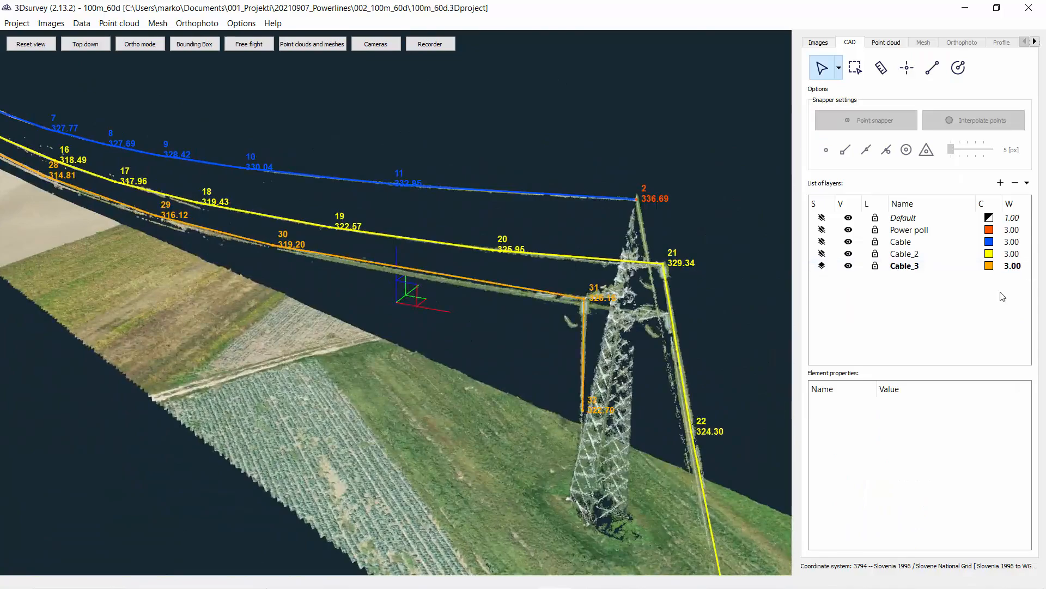
# Step: Add a new CAD layer named Cable_4 with a lime green colour #aaff00
pyautogui.moveTo(294, 321); pyautogui.dragTo(403, 300)
pyautogui.moveTo(229, 283); pyautogui.dragTo(359, 286, button='right')
pyautogui.moveTo(360, 286)
pyautogui.mouseDown()
pyautogui.moveTo(427, 292)
pyautogui.moveTo(363, 248)
pyautogui.moveTo(370, 278)
pyautogui.mouseUp()
pyautogui.moveTo(370, 278); pyautogui.dragTo(631, 266, button='right')
pyautogui.click(1001, 183)
pyautogui.doubleClick(911, 278)
pyautogui.write('Cable_4')
pyautogui.doubleClick(989, 278)
pyautogui.click(500, 215)
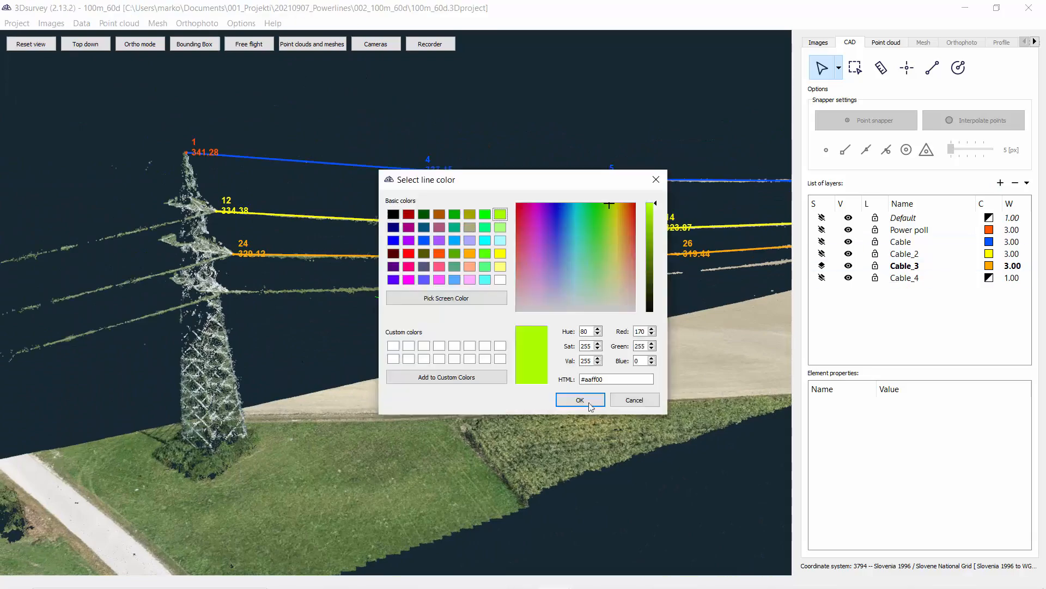
pyautogui.click(588, 401)
# Step: Make Cable_4 the current layer and set its line width to 3
pyautogui.click(822, 278)
pyautogui.doubleClick(1012, 279)
pyautogui.write('3')
# Step: Start a polyline on the fourth cable at the near pylon and add vertices along that cable
pyautogui.click(932, 67)
pyautogui.moveTo(225, 290); pyautogui.dragTo(338, 384, button='right')
pyautogui.click(344, 384)
pyautogui.moveTo(649, 306); pyautogui.dragTo(351, 320, button='right')
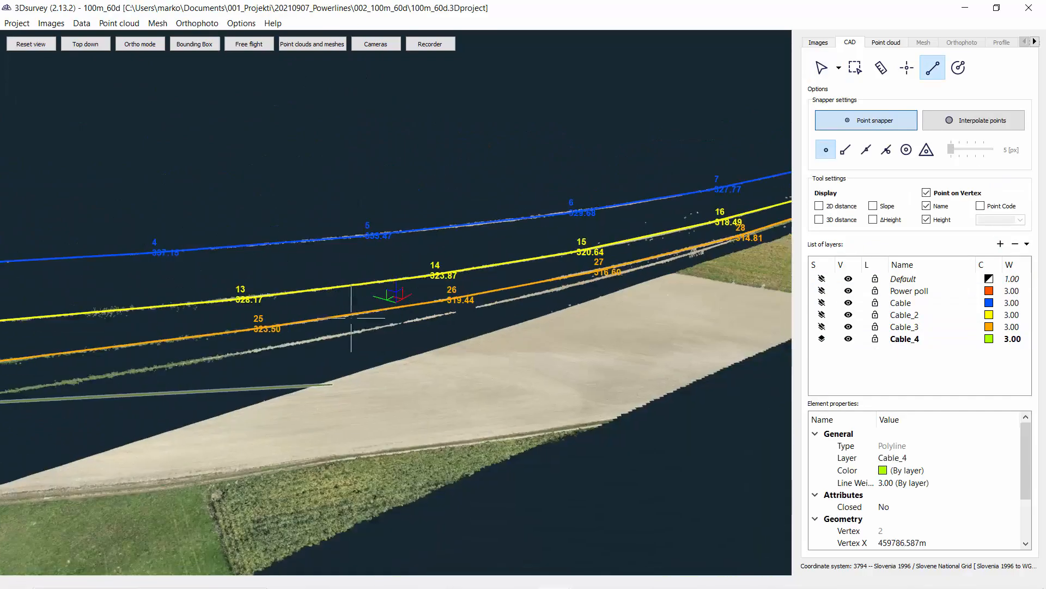
pyautogui.scroll(3, 350, 320)
pyautogui.click(324, 355)
pyautogui.click(610, 295)
pyautogui.moveTo(654, 278); pyautogui.dragTo(338, 292, button='right')
pyautogui.click(354, 294)
pyautogui.click(590, 271)
pyautogui.moveTo(654, 281); pyautogui.dragTo(272, 292, button='right')
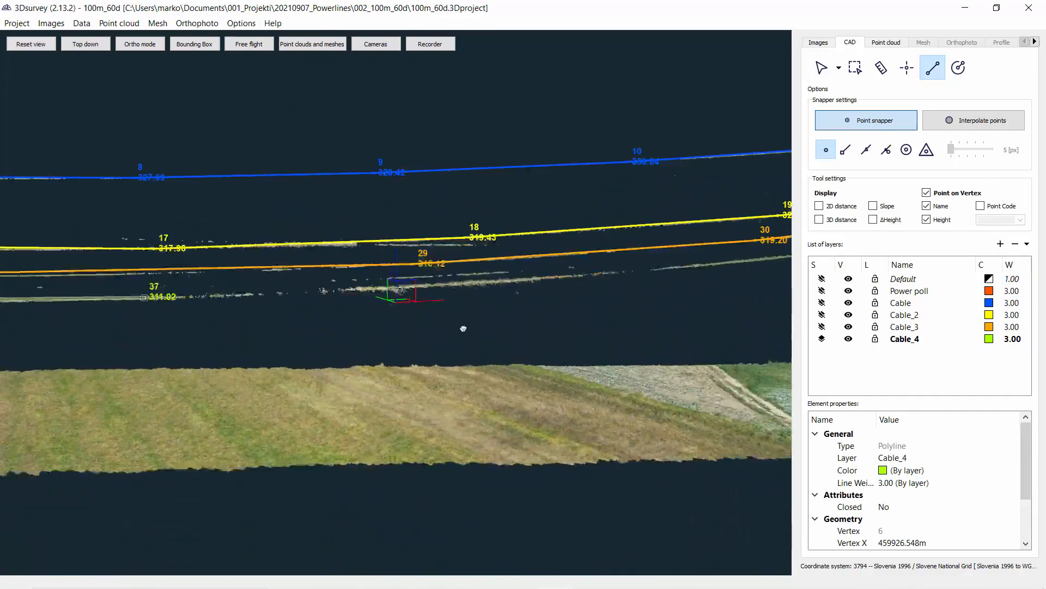
# Step: Continue the fourth cable polyline with vertices to the far pylon and finish it
pyautogui.moveTo(463, 327); pyautogui.dragTo(419, 322)
pyautogui.click(423, 279)
pyautogui.click(714, 262)
pyautogui.moveTo(715, 267); pyautogui.dragTo(305, 305, button='right')
pyautogui.moveTo(600, 336); pyautogui.dragTo(325, 353)
pyautogui.scroll(3, 191, 355)
pyautogui.click(458, 324)
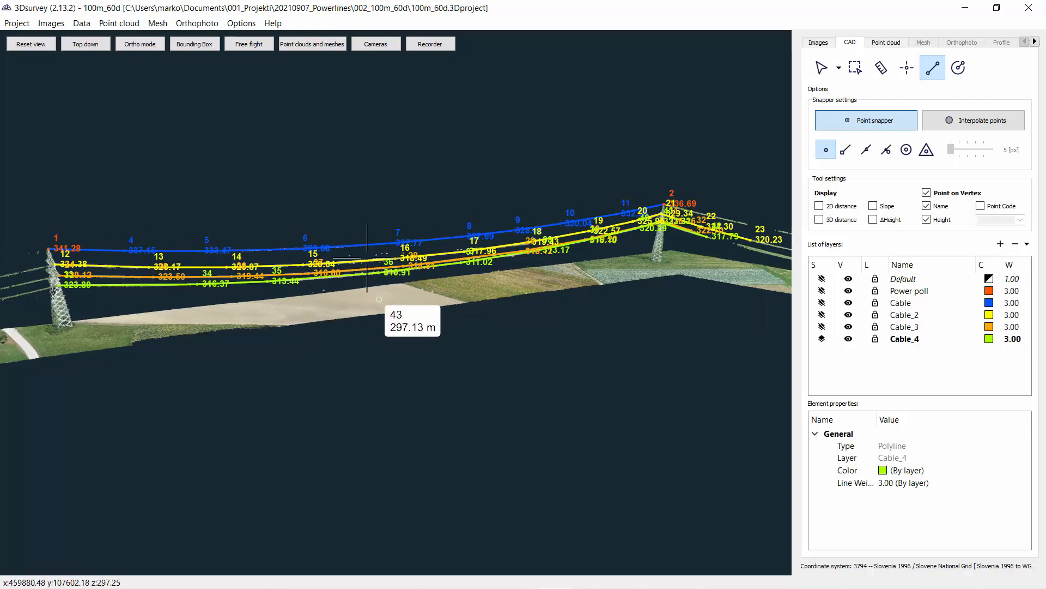
pyautogui.moveTo(375, 267); pyautogui.dragTo(338, 322)
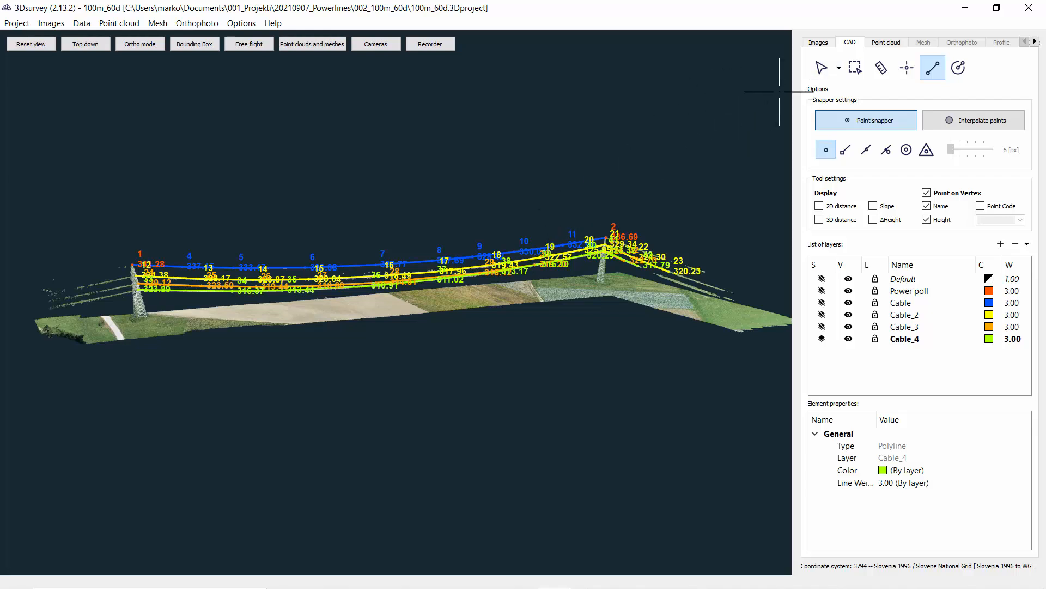
pyautogui.press('Escape')
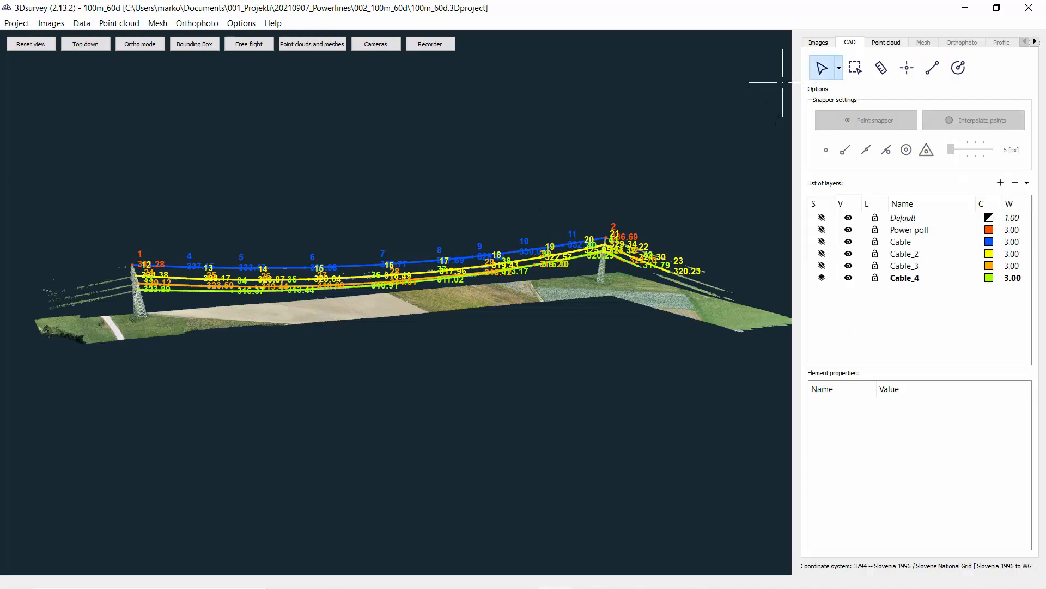
# Step: Select all similar vertex points and turn off their name and height labels
pyautogui.click(521, 239)
pyautogui.click(852, 67)
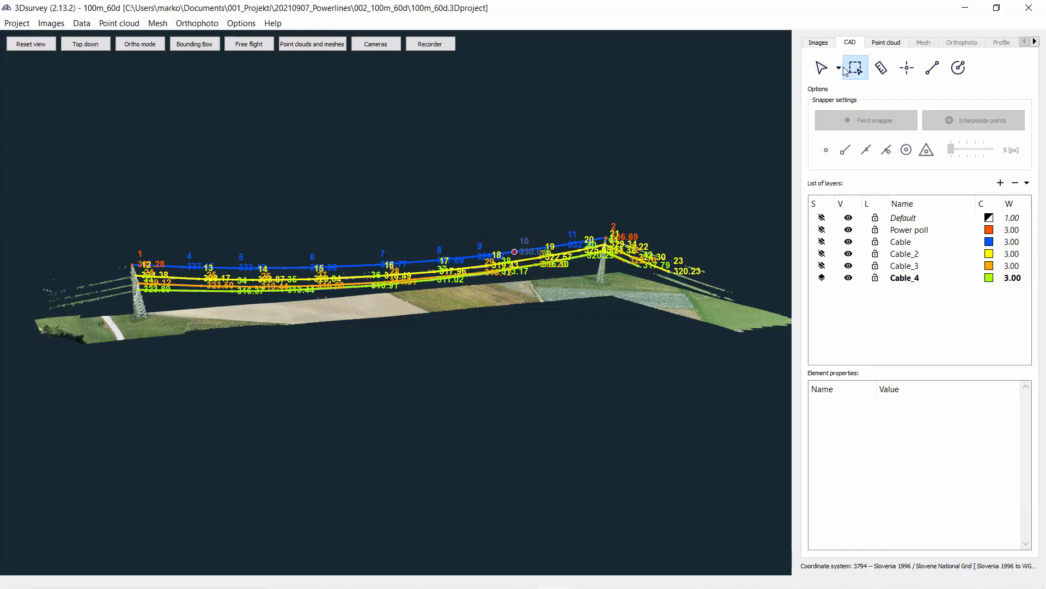
pyautogui.press('Escape')
pyautogui.click(515, 252)
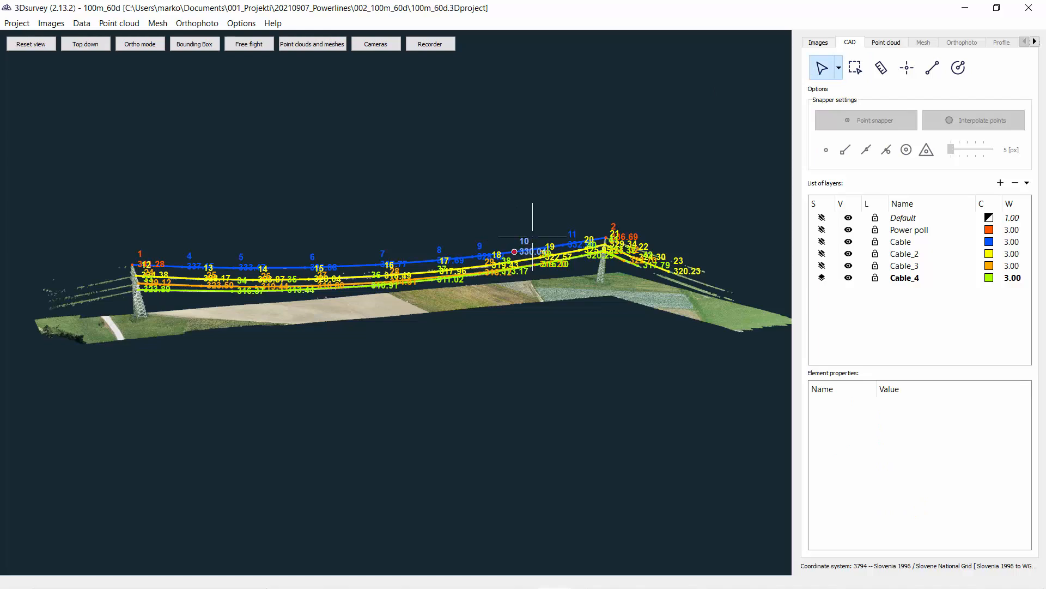
pyautogui.click(839, 63)
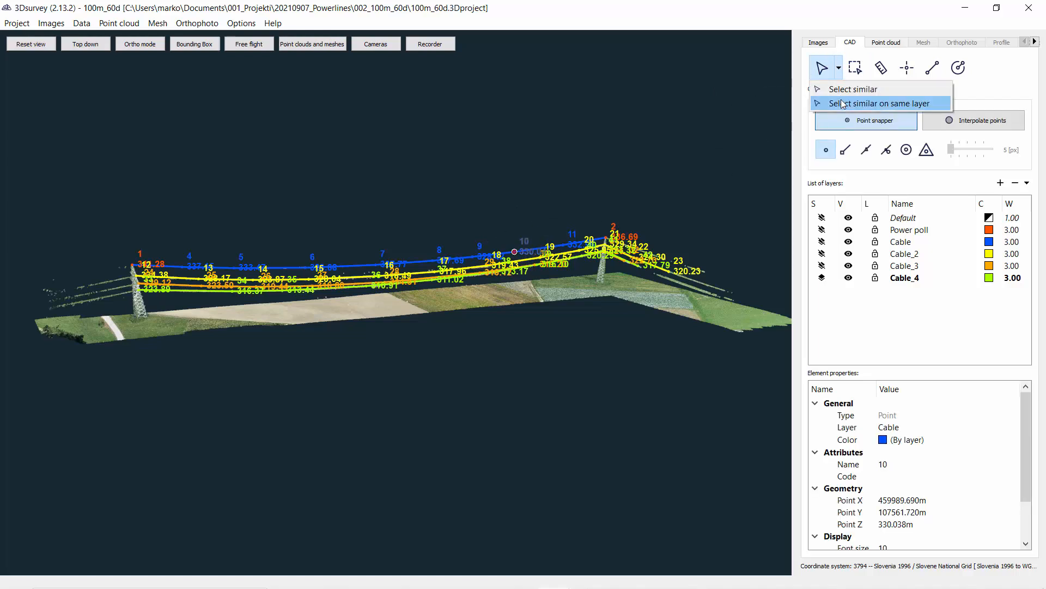
pyautogui.click(842, 91)
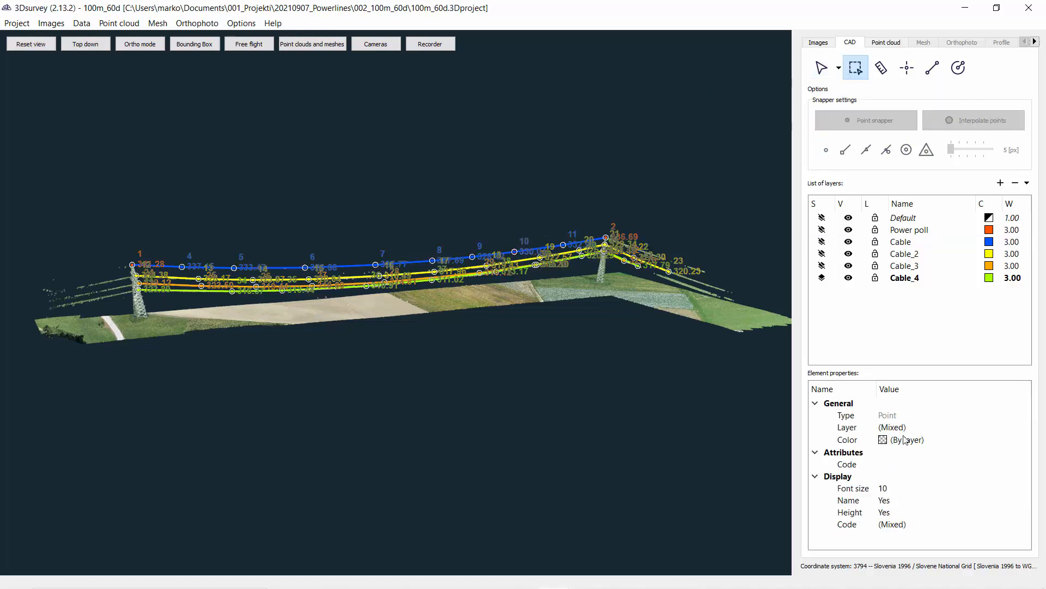
pyautogui.click(888, 500)
pyautogui.click(888, 500)
pyautogui.click(884, 524)
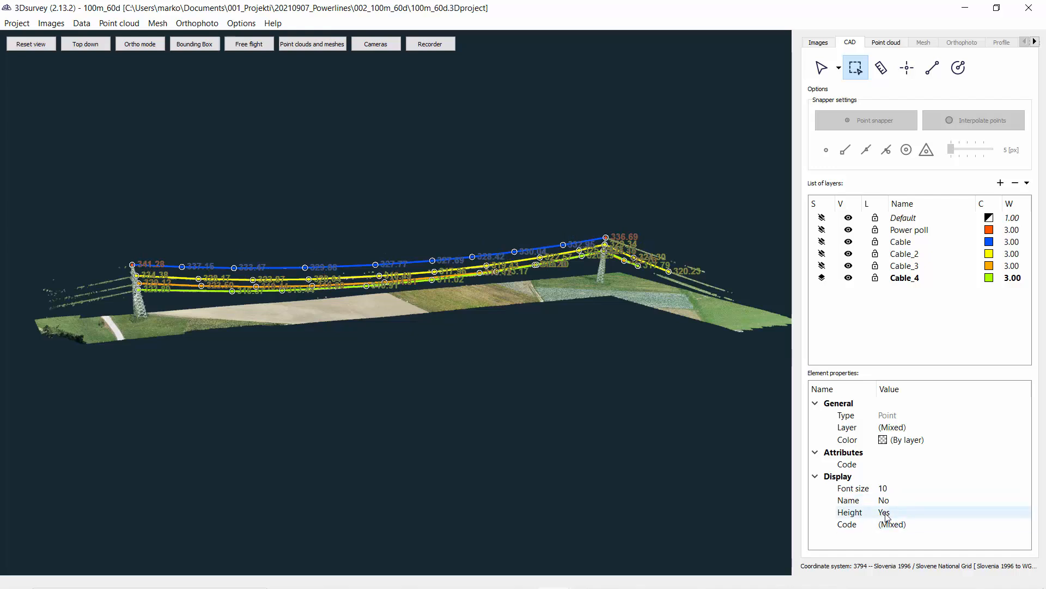
pyautogui.click(885, 515)
pyautogui.click(885, 515)
pyautogui.click(886, 535)
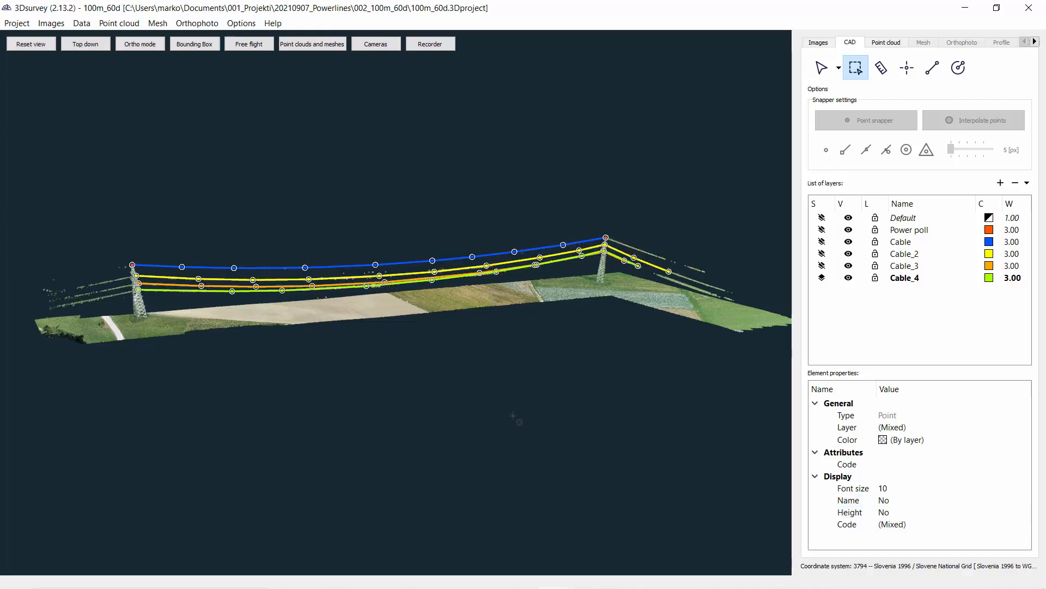
pyautogui.moveTo(513, 416); pyautogui.dragTo(416, 351)
pyautogui.press('Escape')
# Step: Inspect the vectorised cables and pylons from different viewpoints along the span
pyautogui.scroll(-1, 240, 350)
pyautogui.scroll(4, 283, 366)
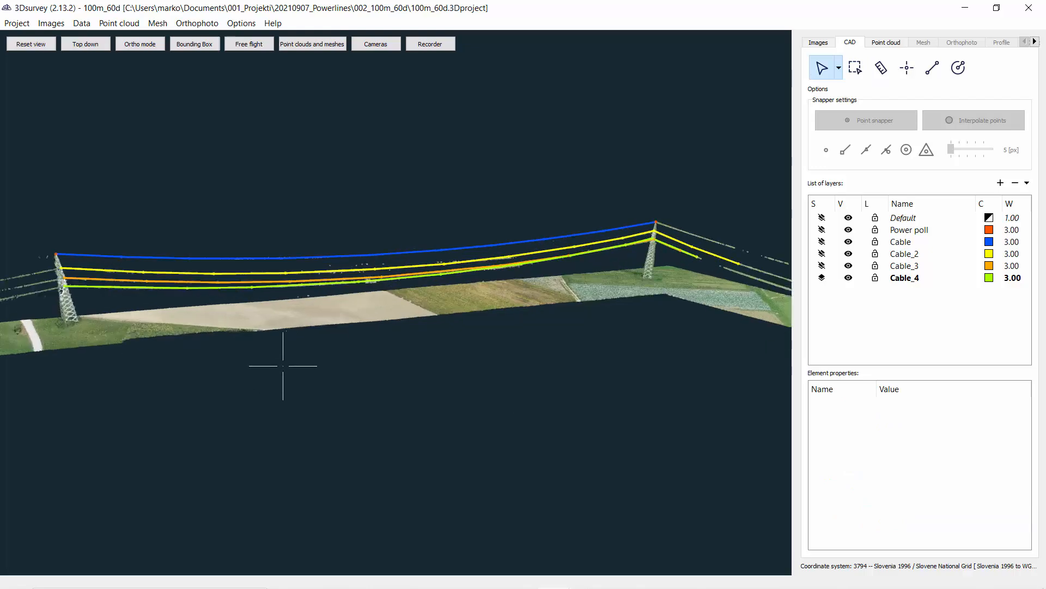
pyautogui.moveTo(283, 365); pyautogui.dragTo(369, 375)
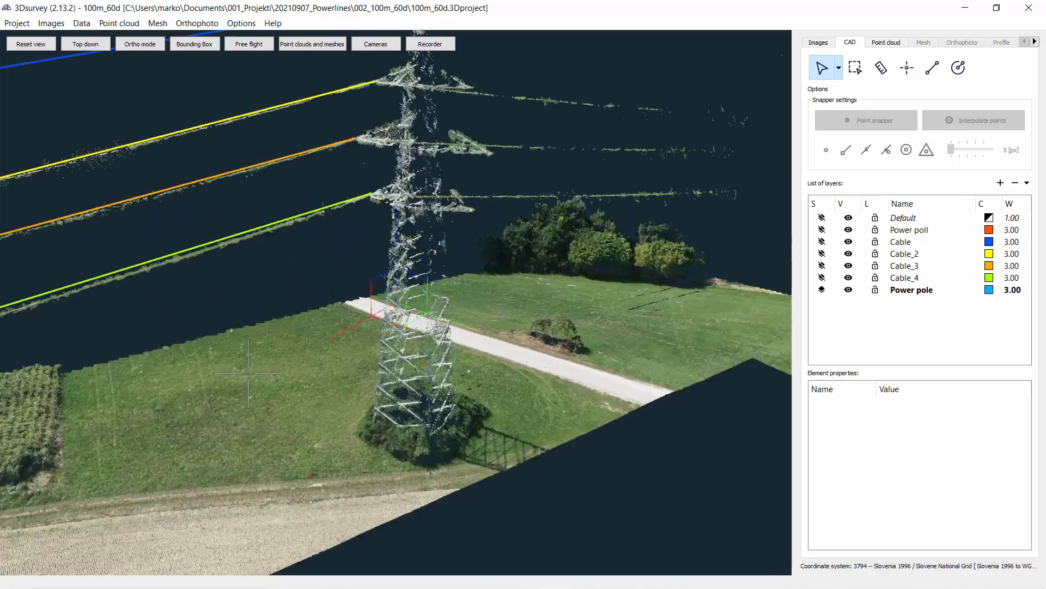
pyautogui.moveTo(245, 371); pyautogui.dragTo(352, 314)
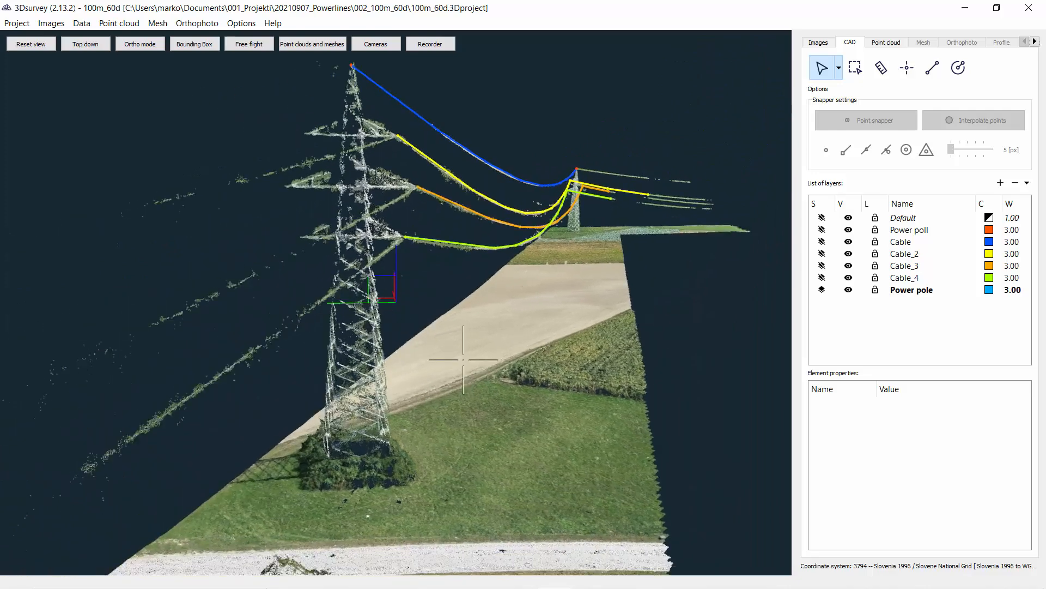
pyautogui.moveTo(464, 360); pyautogui.dragTo(335, 490)
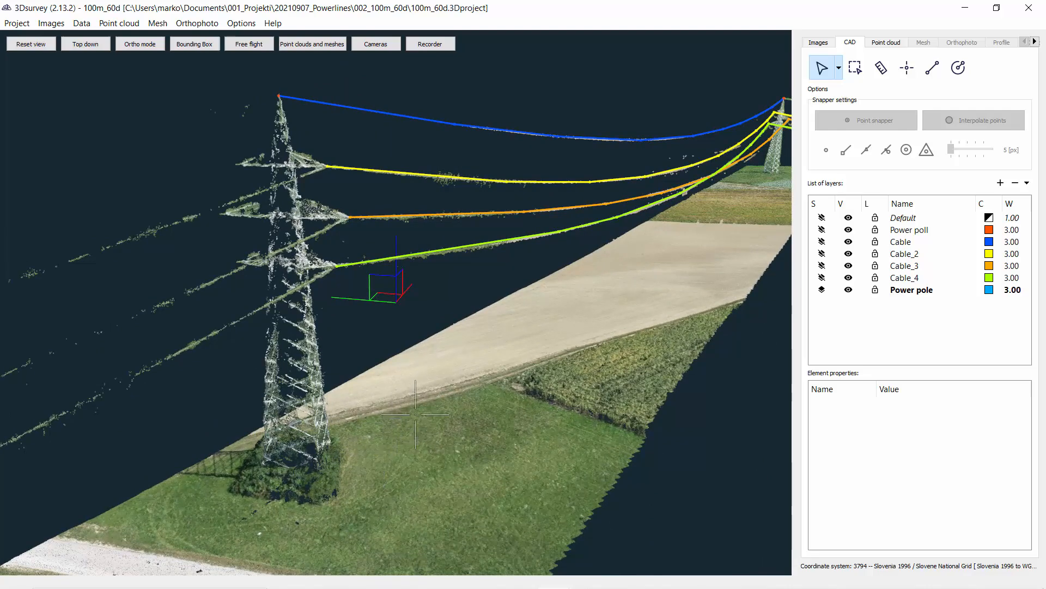
pyautogui.scroll(-2, 405, 407)
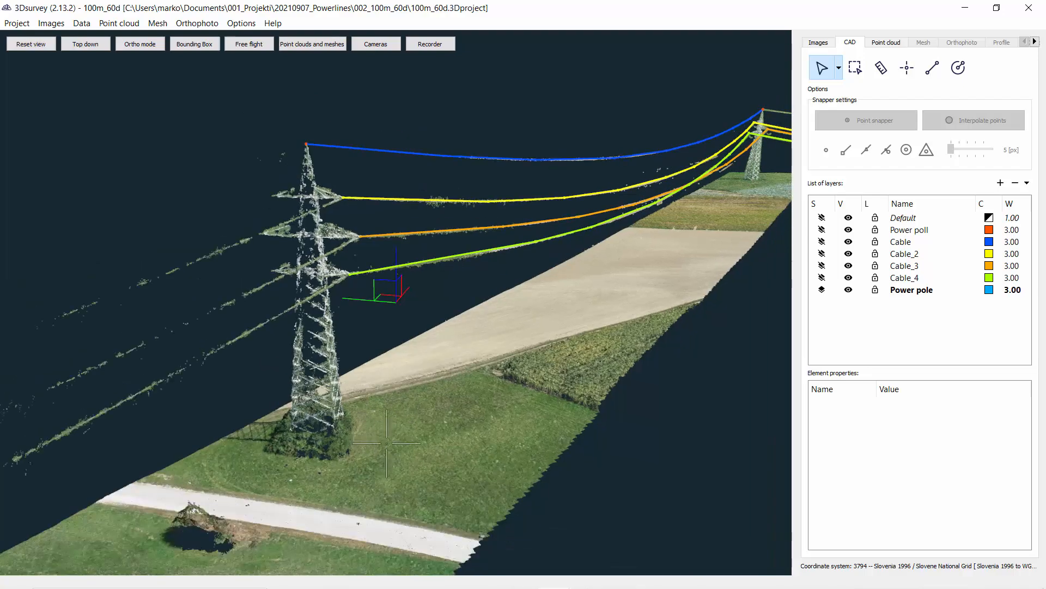
pyautogui.scroll(6, 354, 420)
pyautogui.moveTo(315, 430); pyautogui.dragTo(225, 423)
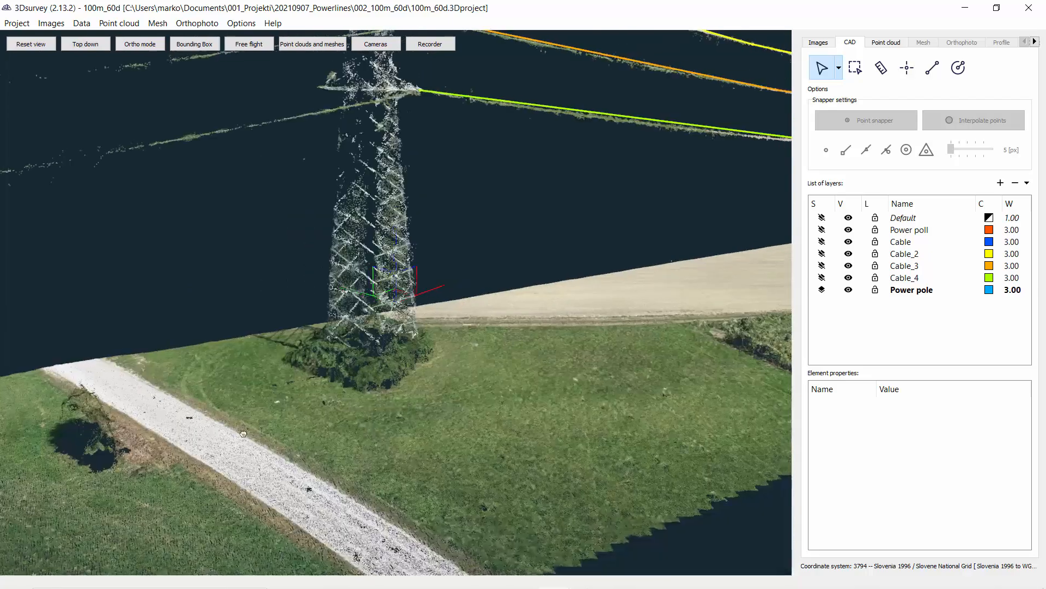
pyautogui.scroll(5, 337, 409)
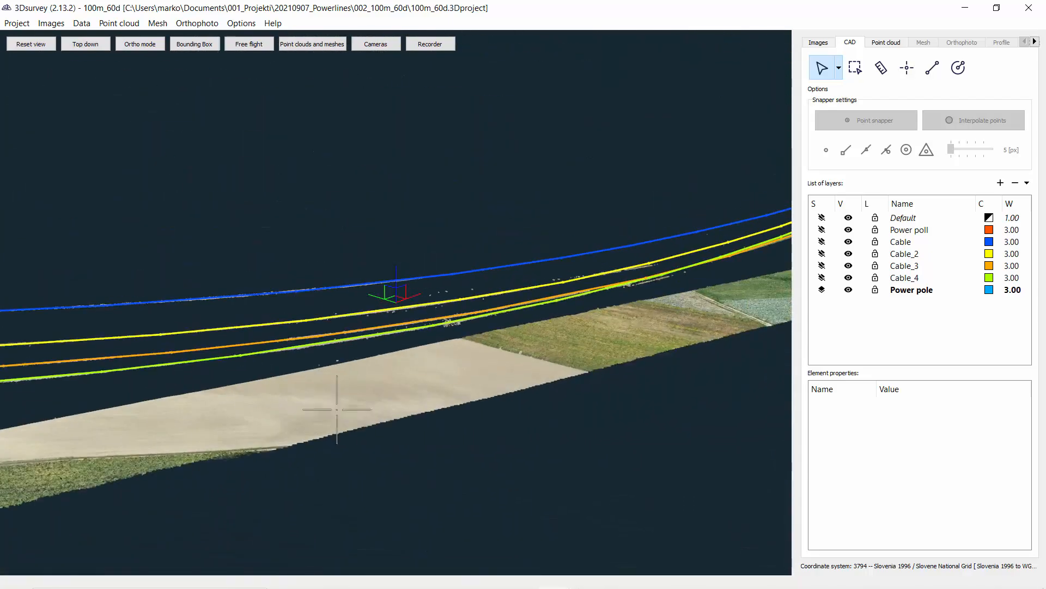
pyautogui.moveTo(337, 409); pyautogui.dragTo(352, 399, button='middle')
pyautogui.doubleClick(314, 391)
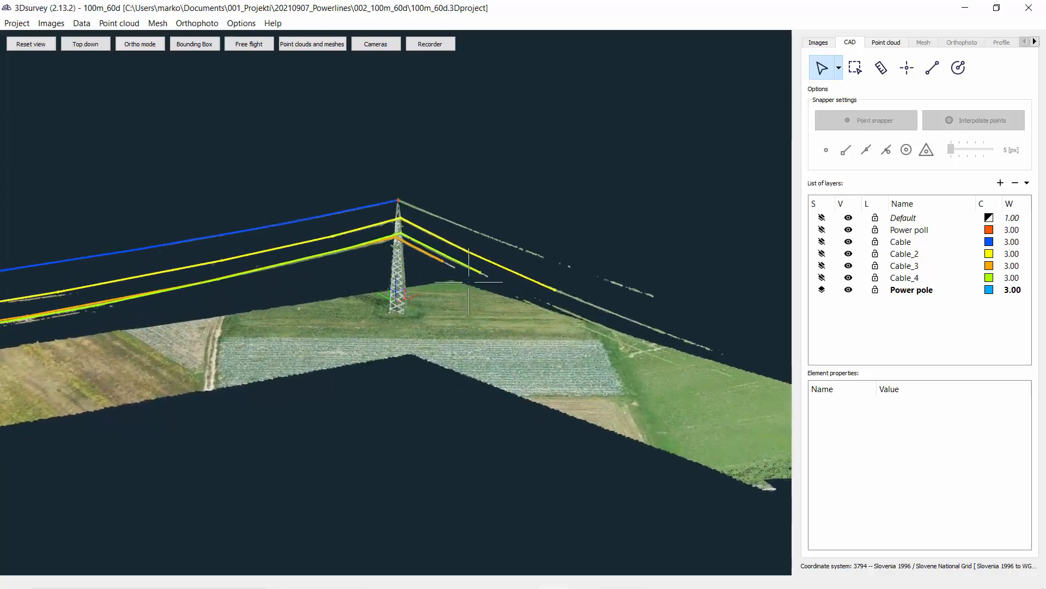
pyautogui.moveTo(439, 226); pyautogui.dragTo(458, 423, button='right')
pyautogui.moveTo(459, 425); pyautogui.dragTo(567, 413)
pyautogui.scroll(4, 427, 383)
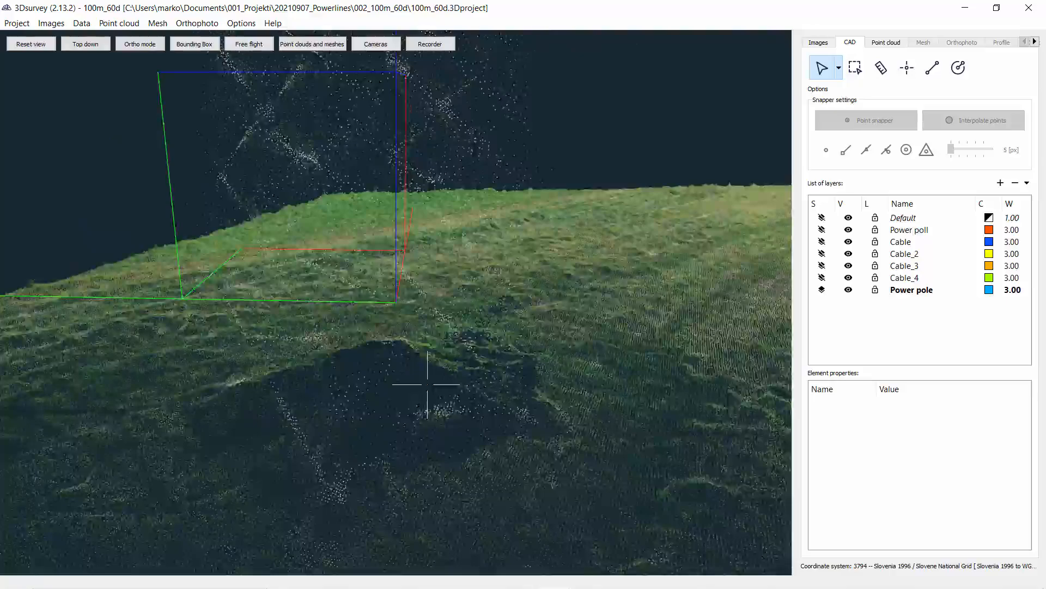
pyautogui.scroll(-6, 434, 385)
pyautogui.scroll(-6, 435, 385)
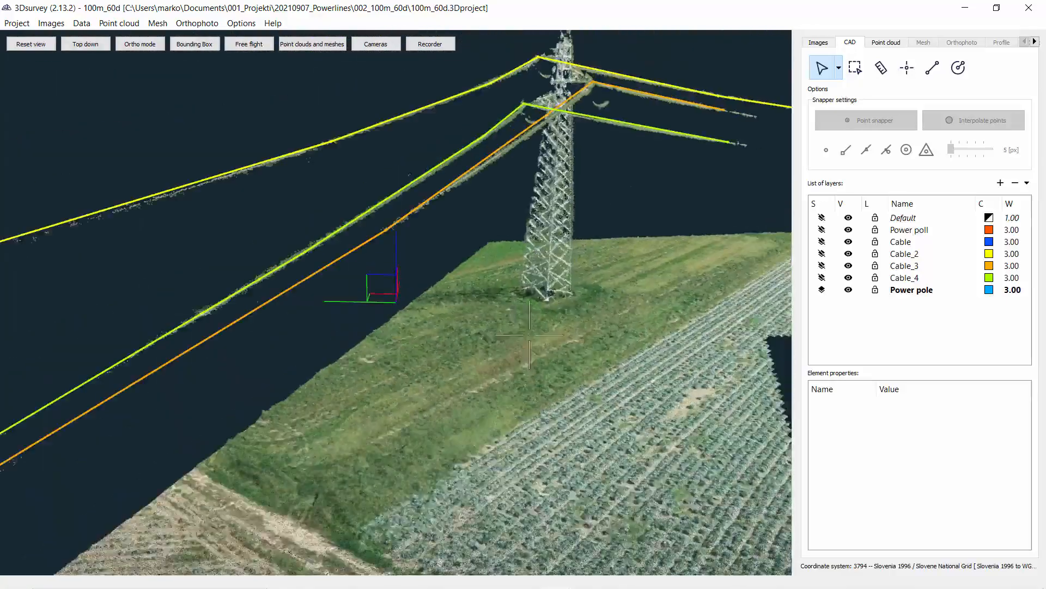
pyautogui.scroll(3, 435, 385)
pyautogui.moveTo(404, 369); pyautogui.dragTo(574, 297)
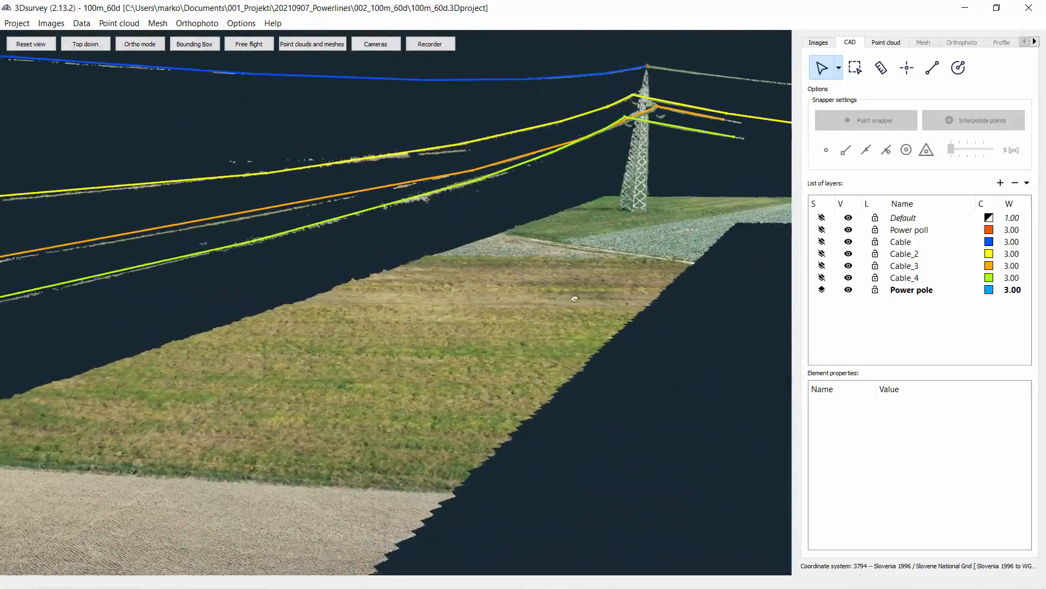
pyautogui.scroll(-2, 574, 297)
pyautogui.scroll(-2, 266, 347)
pyautogui.moveTo(267, 347); pyautogui.dragTo(525, 289)
pyautogui.scroll(-5, 526, 297)
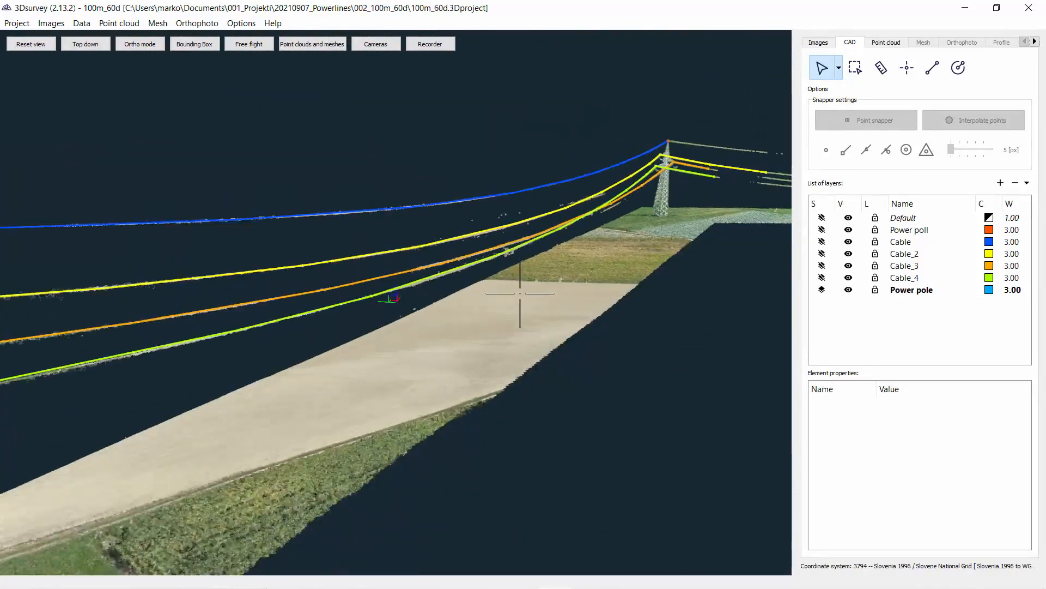
pyautogui.moveTo(526, 297); pyautogui.dragTo(527, 285, button='right')
pyautogui.moveTo(528, 285); pyautogui.dragTo(567, 222)
pyautogui.scroll(-2, 567, 222)
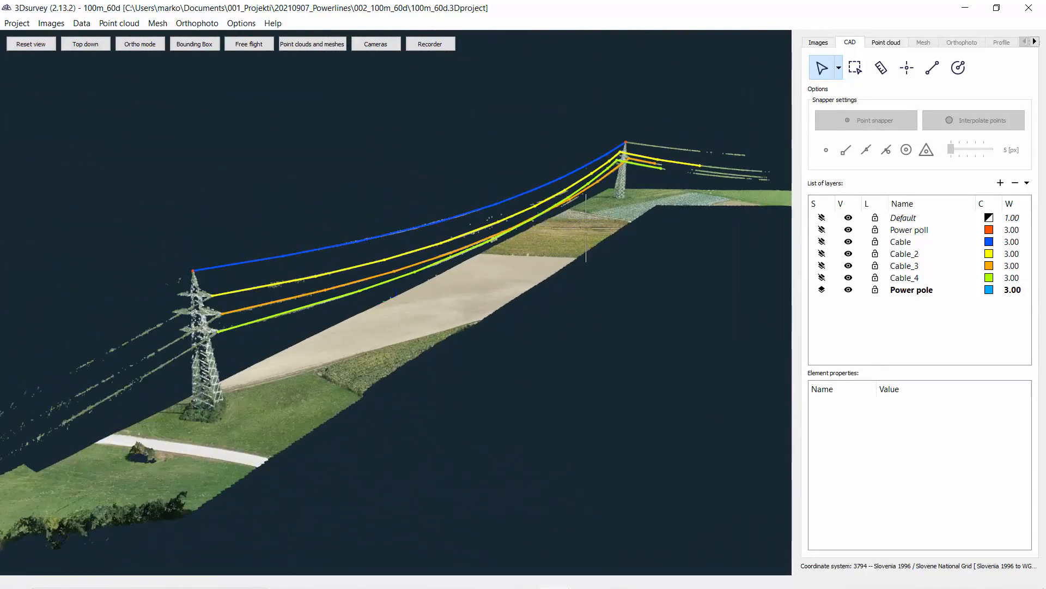
# Step: Hide the CAD data in the point cloud list and open the point cloud Classify tool
pyautogui.click(888, 45)
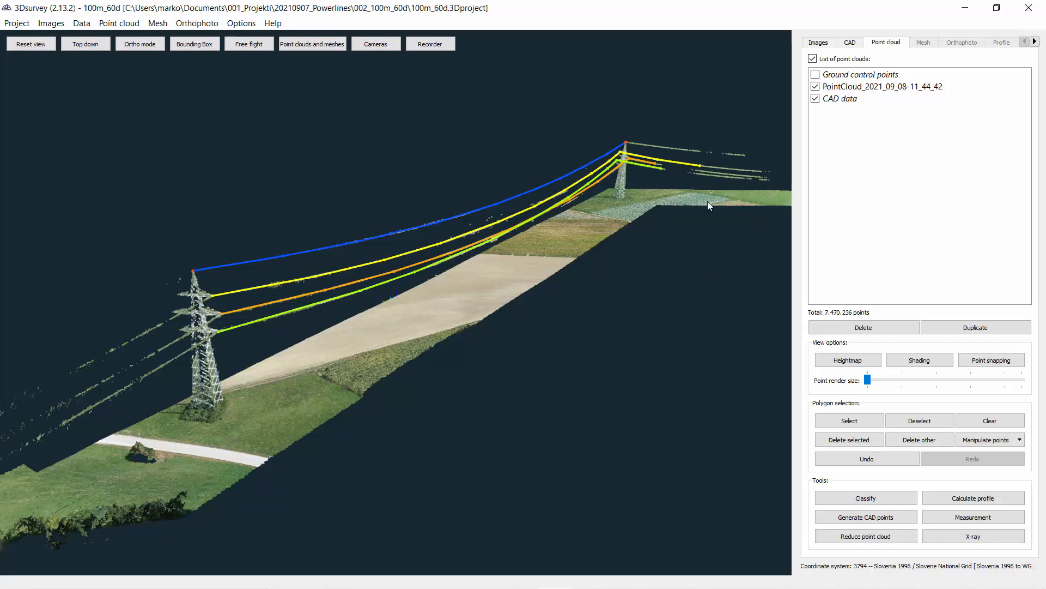
pyautogui.click(815, 98)
pyautogui.moveTo(283, 416); pyautogui.dragTo(435, 462)
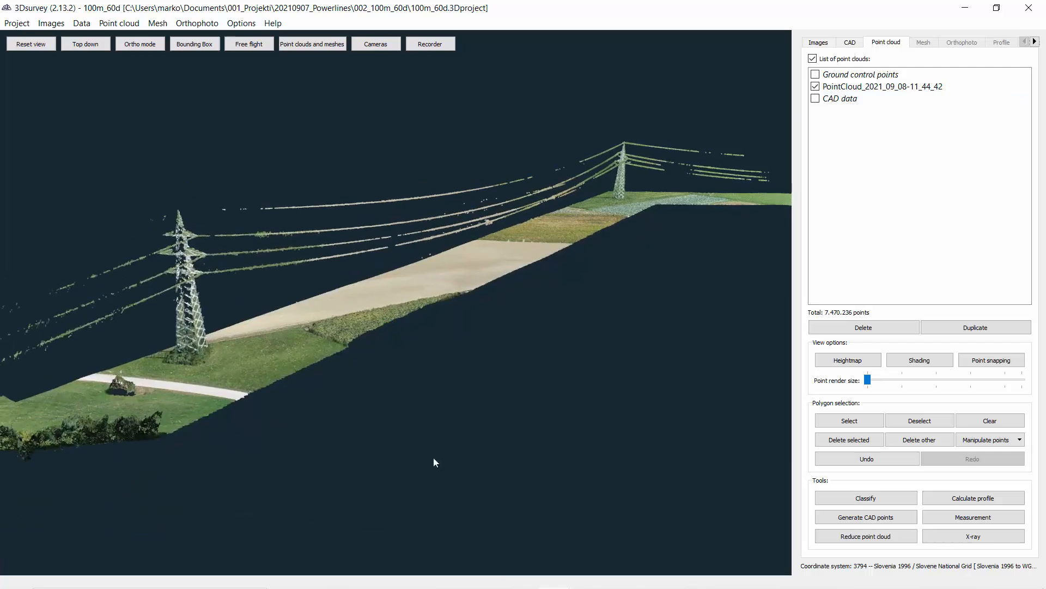
pyautogui.click(866, 498)
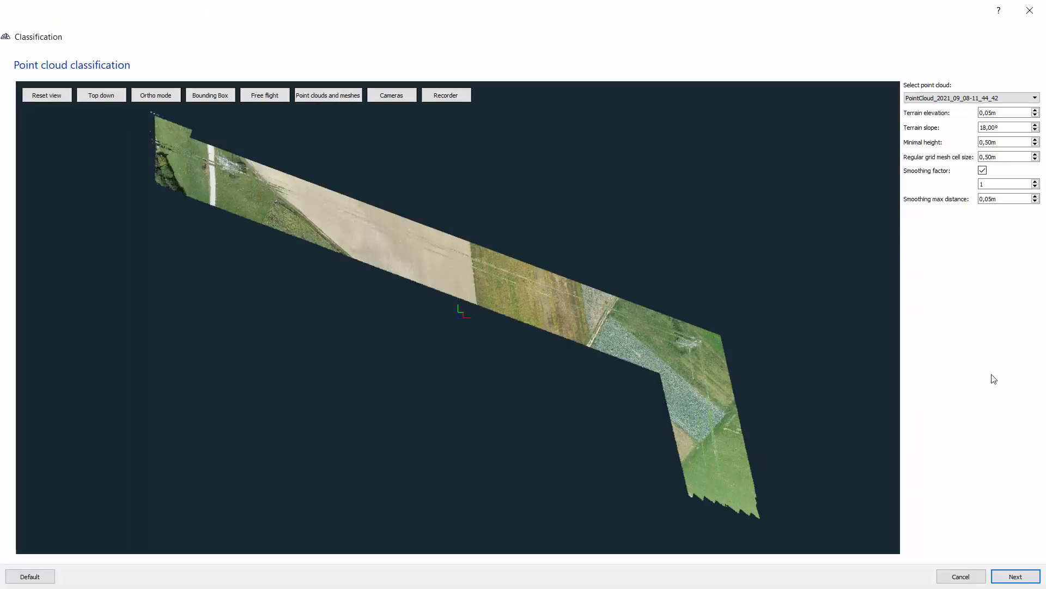
# Step: Classify the point cloud with default parameters by selecting a large terrain region, then finish the classification
pyautogui.click(1016, 576)
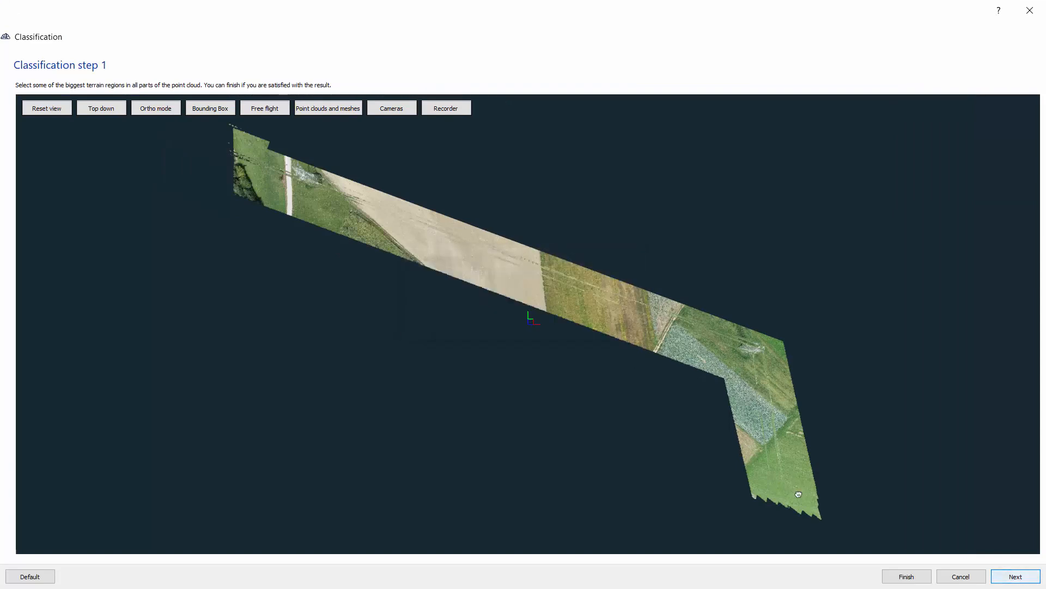
pyautogui.moveTo(594, 393); pyautogui.dragTo(535, 379)
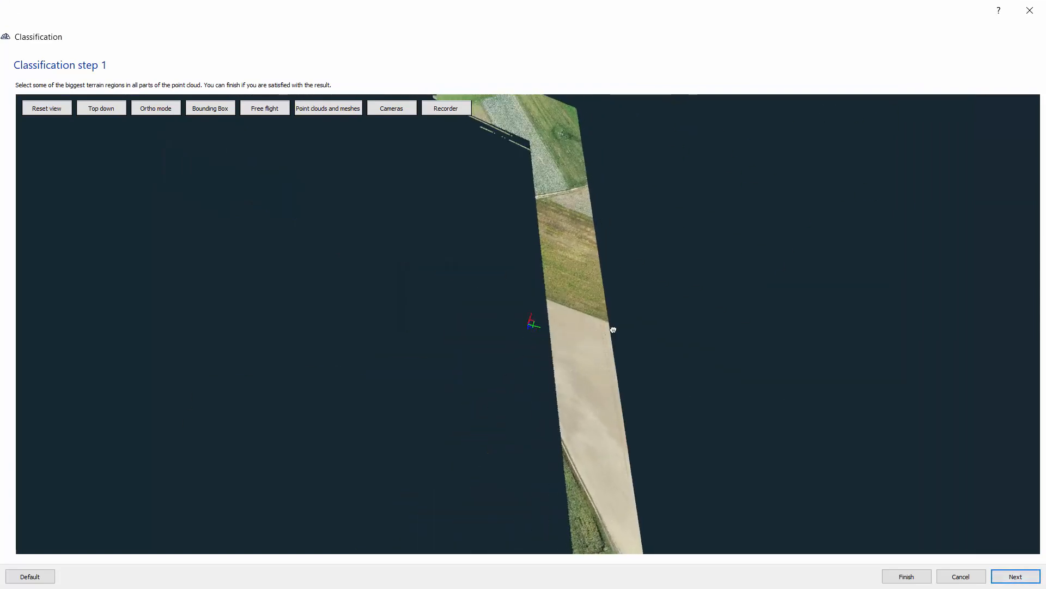
pyautogui.moveTo(613, 330); pyautogui.dragTo(557, 315)
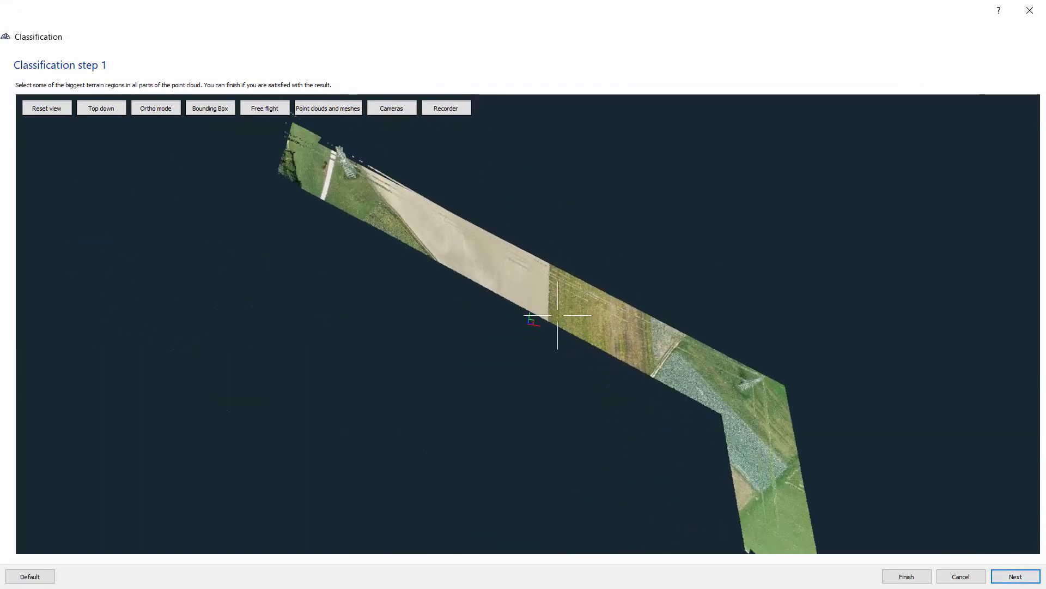
pyautogui.click(502, 283)
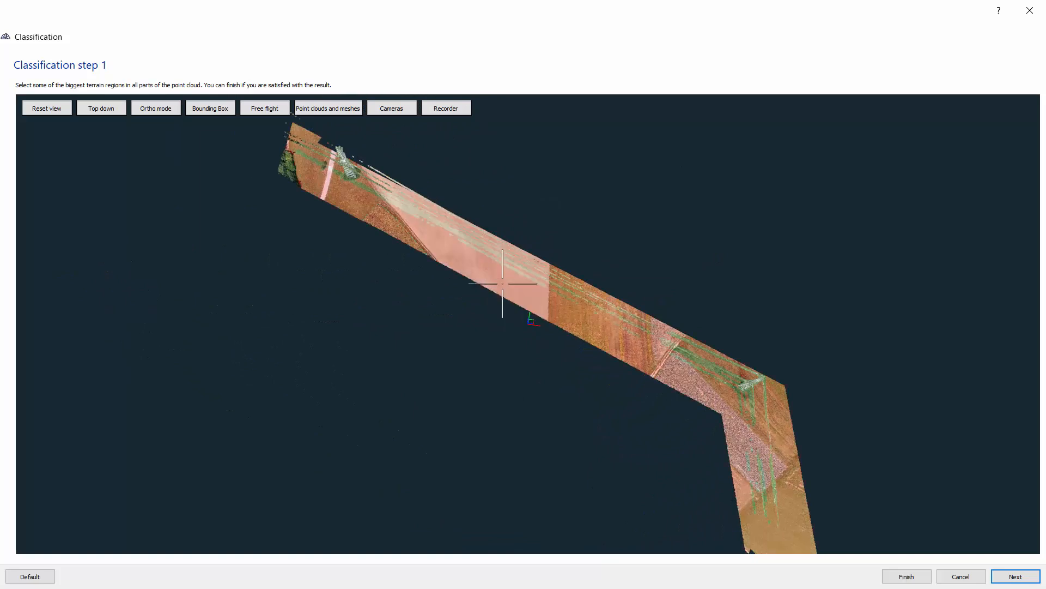
pyautogui.moveTo(608, 324); pyautogui.dragTo(692, 399)
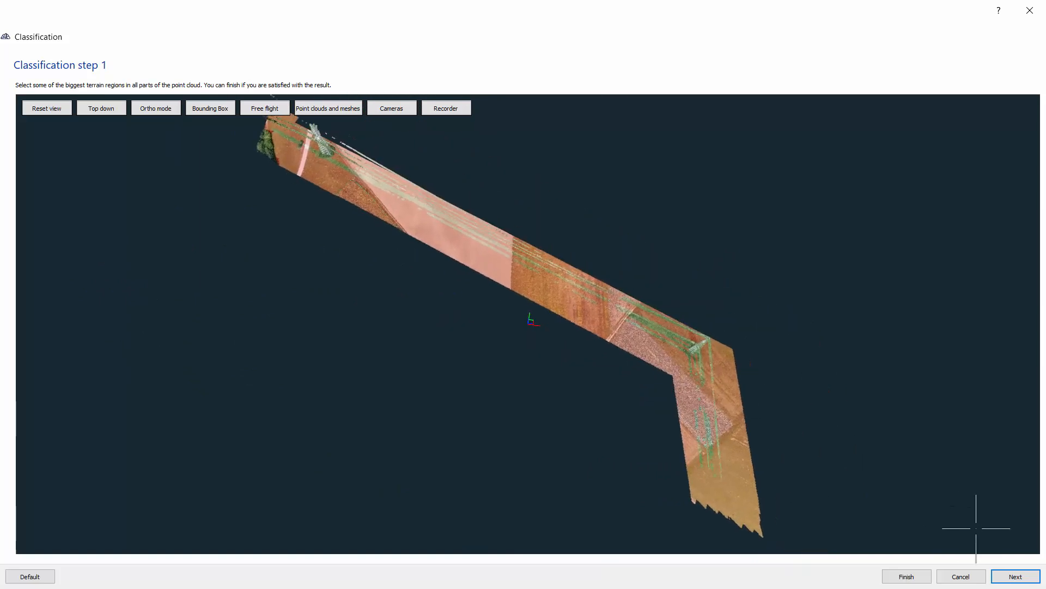
pyautogui.click(1009, 578)
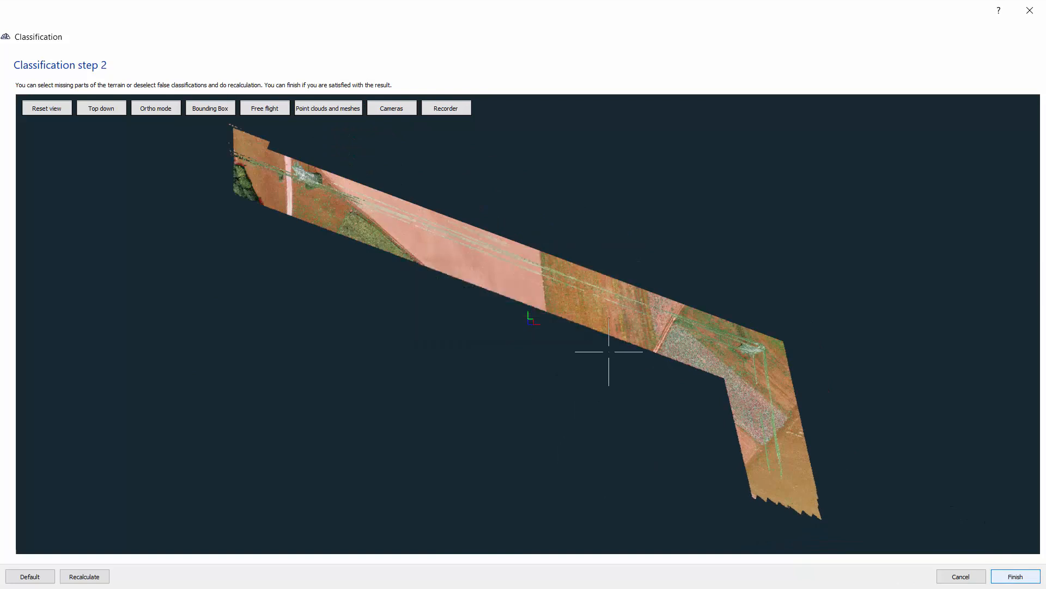
pyautogui.moveTo(620, 374); pyautogui.dragTo(865, 518)
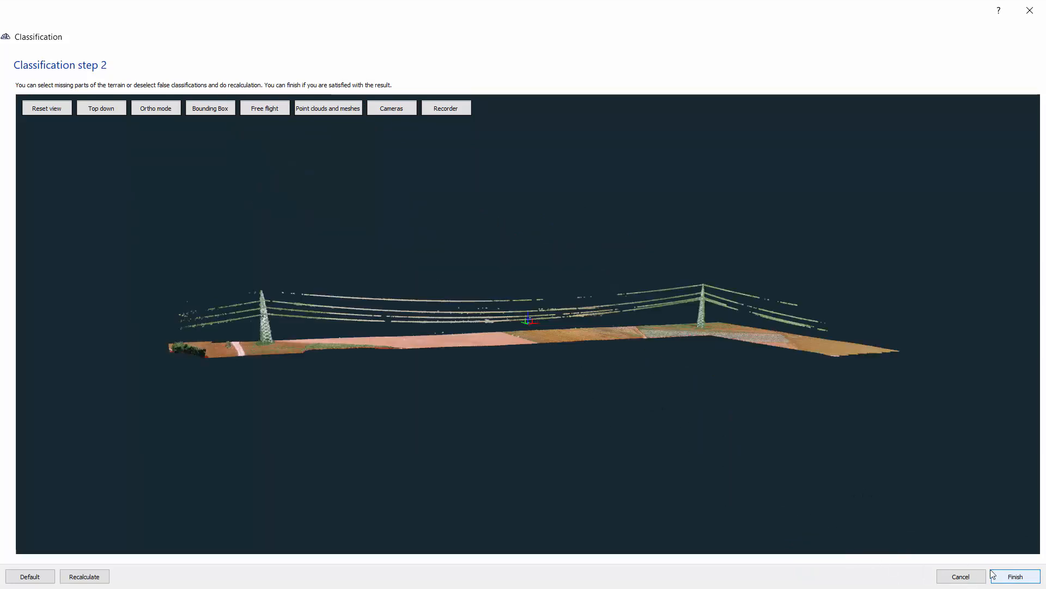
pyautogui.click(1016, 577)
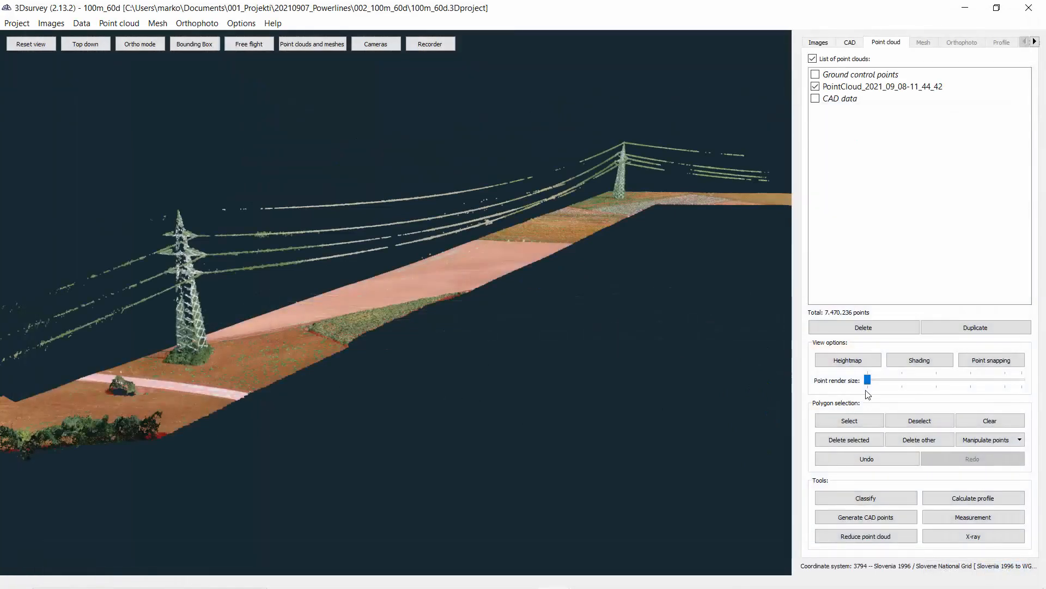
# Step: Delete all points other than the classified terrain
pyautogui.click(914, 443)
pyautogui.moveTo(315, 374); pyautogui.dragTo(333, 398)
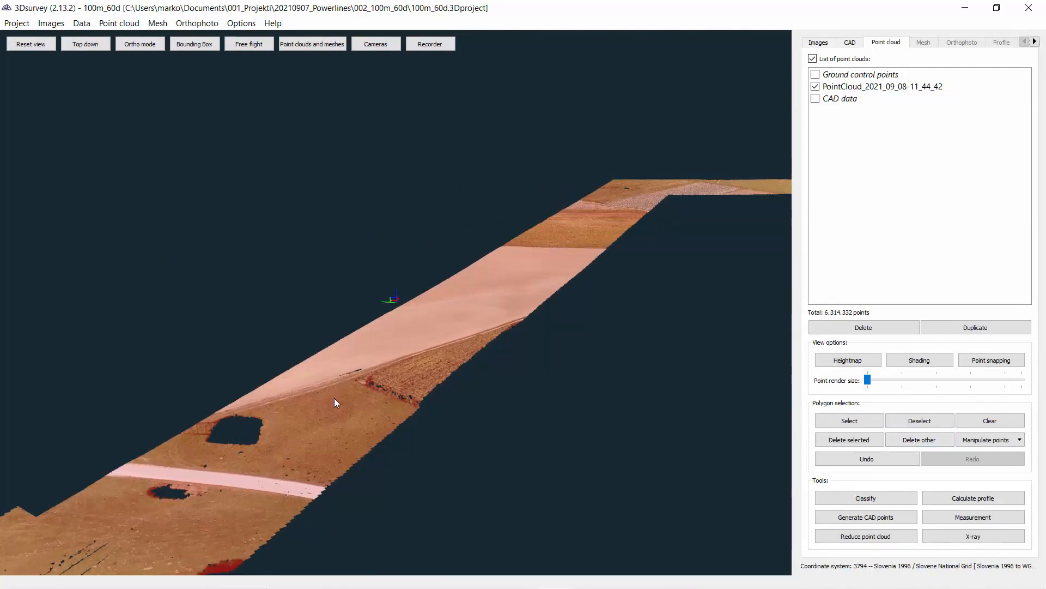
# Step: Calculate a new regular grid mesh (DSM) with 1 m grid cell size and Only inner hole filling
pyautogui.click(157, 24)
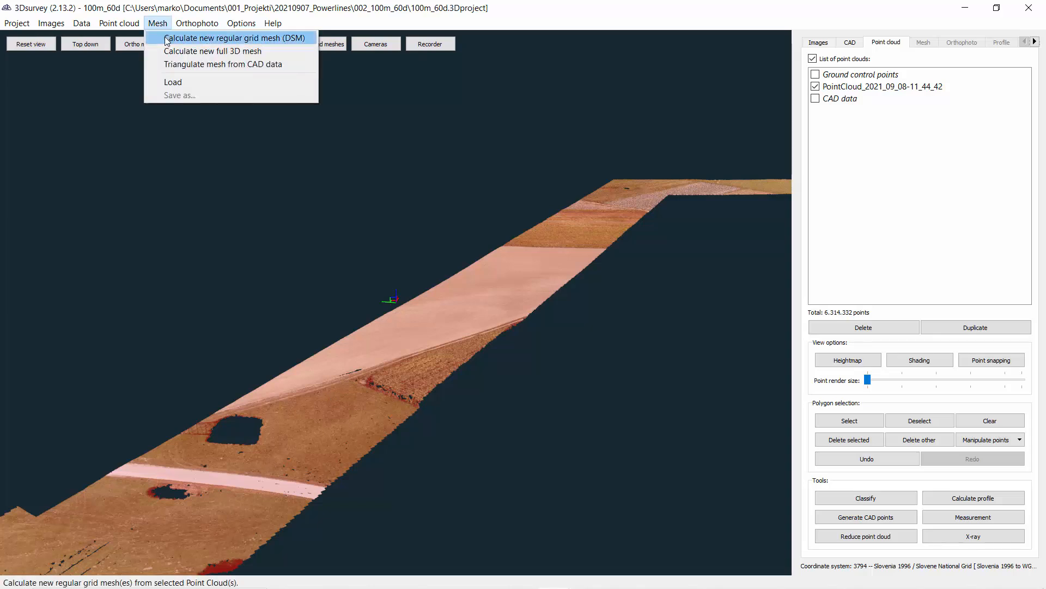
pyautogui.click(163, 38)
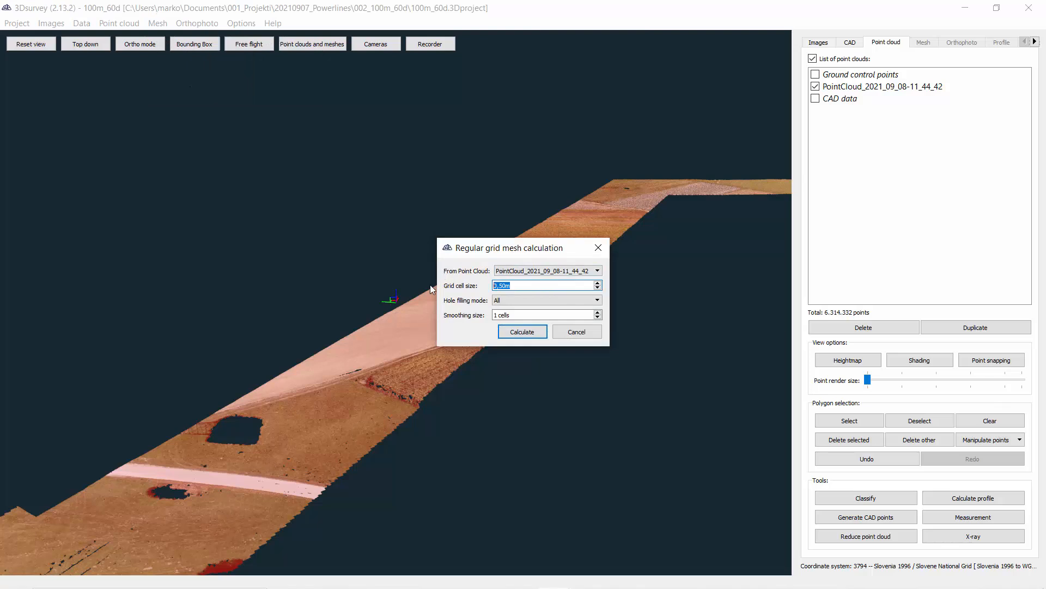
pyautogui.write('1m')
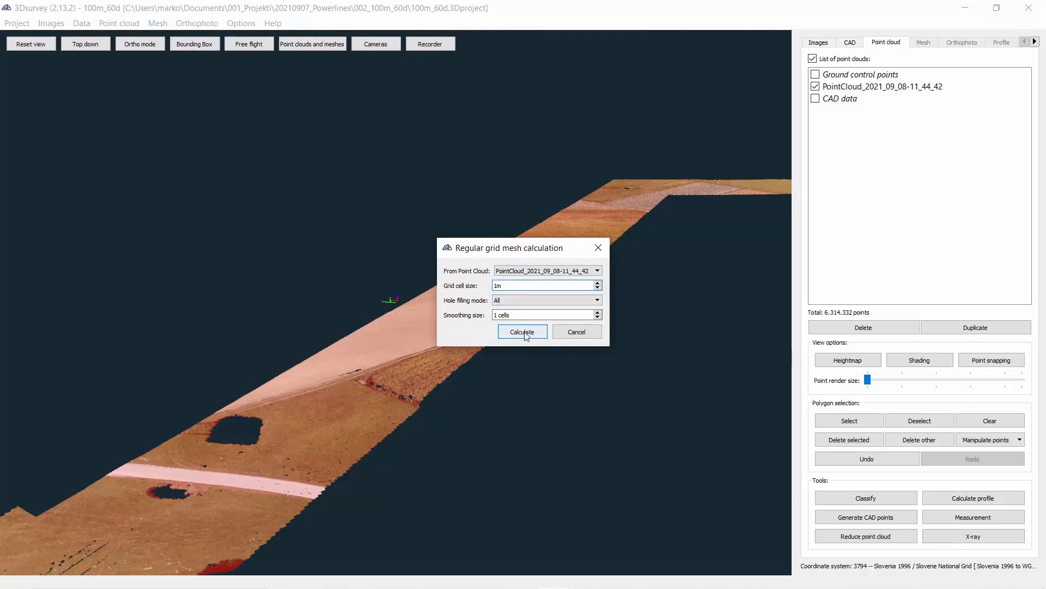
pyautogui.click(512, 299)
pyautogui.click(515, 315)
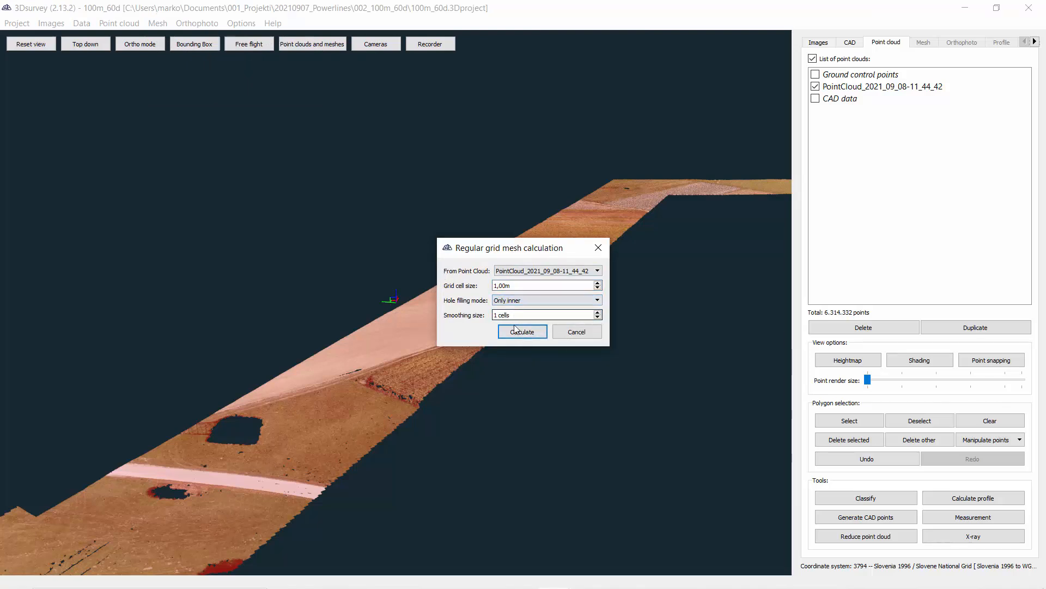
pyautogui.click(518, 335)
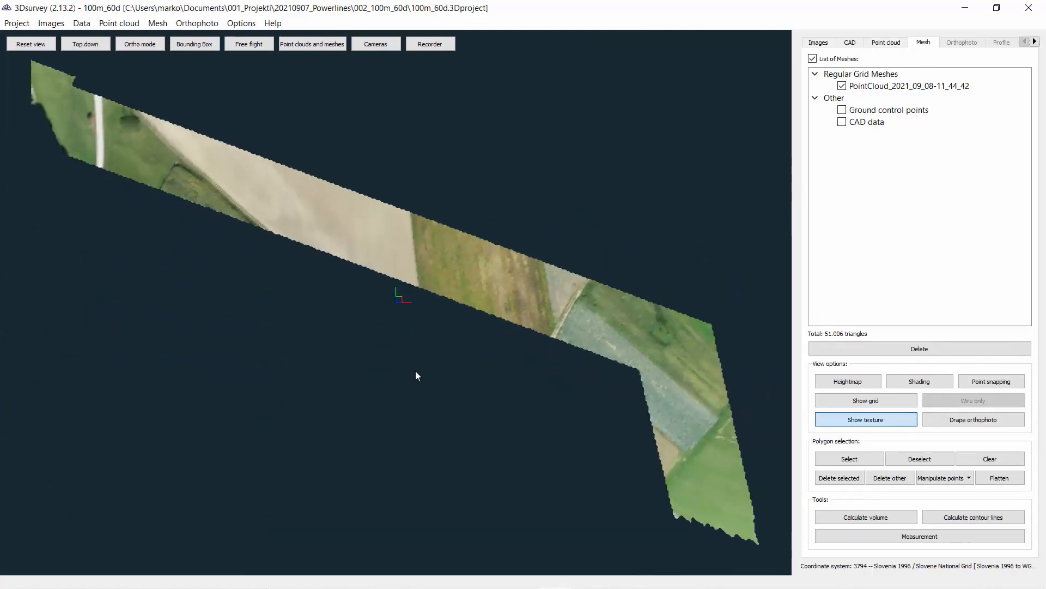
# Step: Inspect the new terrain mesh from several angles and zoom levels
pyautogui.moveTo(333, 371); pyautogui.dragTo(345, 389)
pyautogui.scroll(-1, 342, 375)
pyautogui.scroll(3, 274, 269)
pyautogui.moveTo(313, 277); pyautogui.dragTo(366, 312)
pyautogui.scroll(4, 366, 312)
pyautogui.moveTo(367, 313); pyautogui.dragTo(669, 230, button='right')
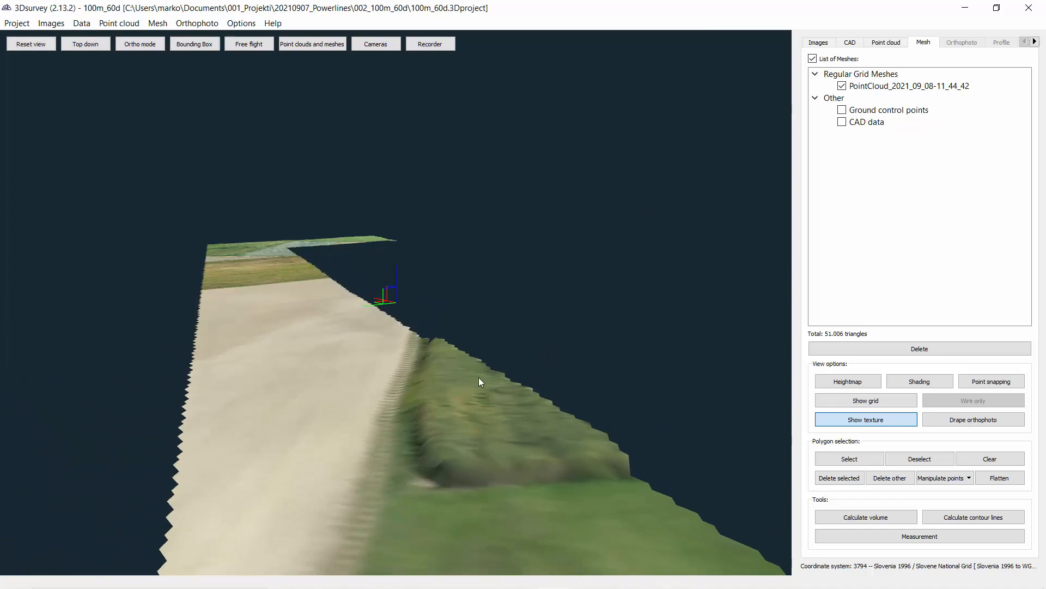
pyautogui.scroll(-4, 491, 388)
pyautogui.moveTo(502, 401); pyautogui.dragTo(504, 367, button='right')
# Step: Calculate a new top-down orthophoto from the mesh with the default resolution
pyautogui.click(202, 24)
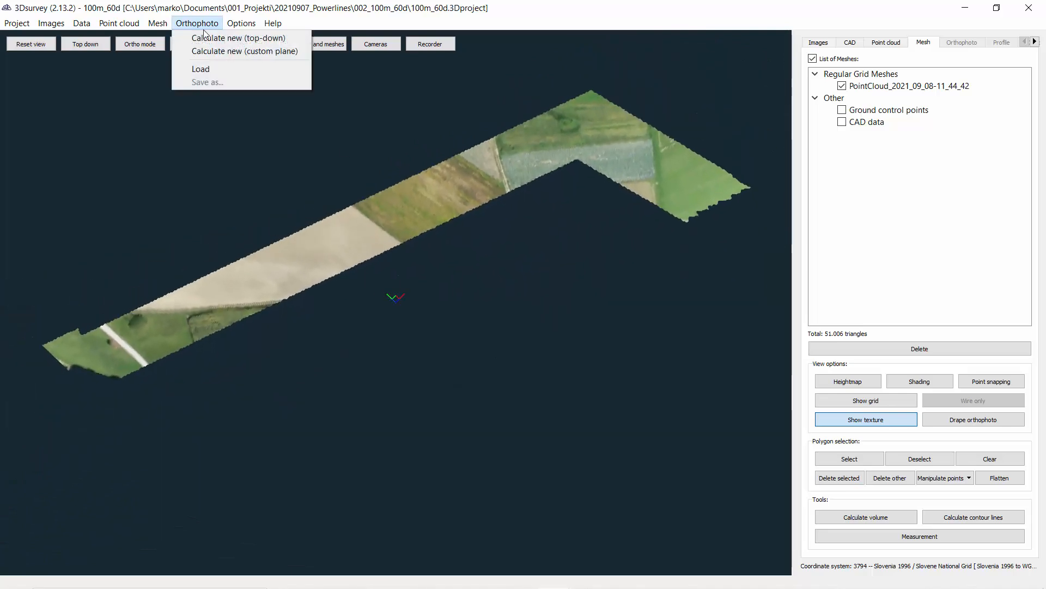
pyautogui.click(208, 41)
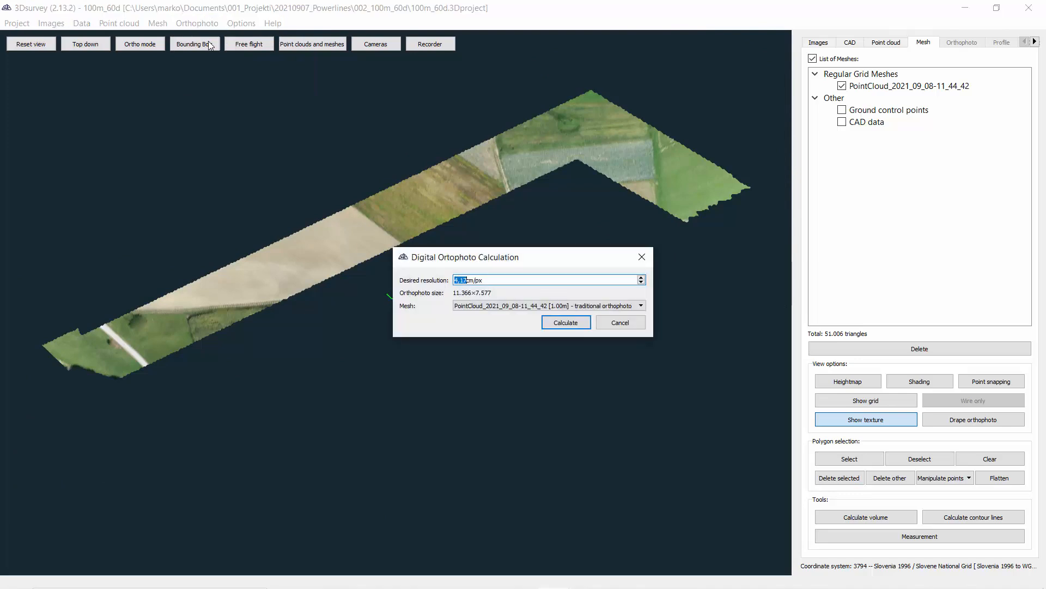
pyautogui.click(564, 323)
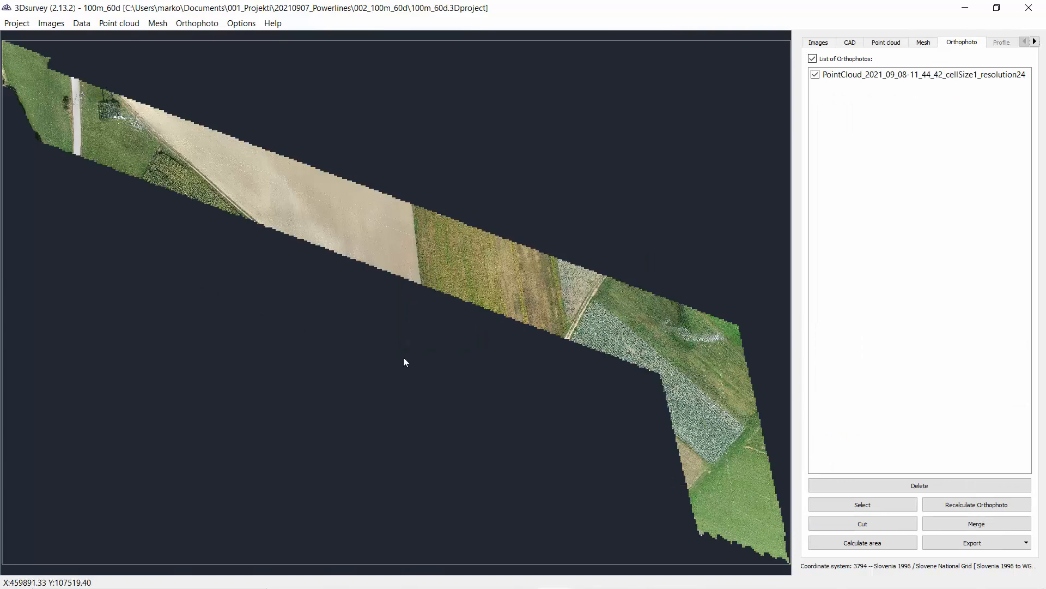
# Step: Select a polygon area around the pylon near the path on the orthophoto for correction
pyautogui.scroll(2, 209, 220)
pyautogui.scroll(1, 311, 297)
pyautogui.scroll(1, 391, 346)
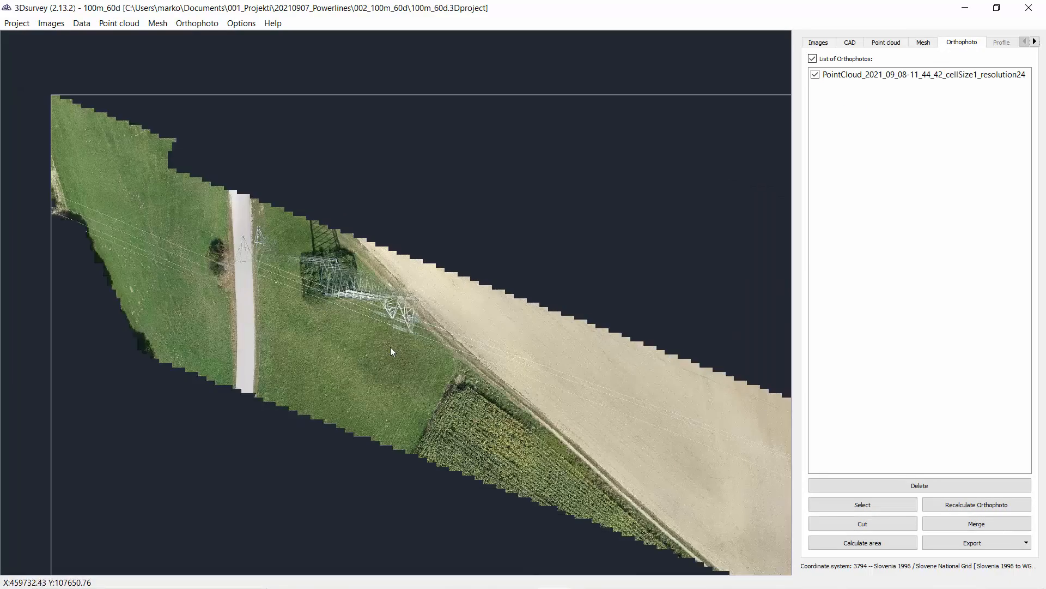
pyautogui.scroll(1, 390, 348)
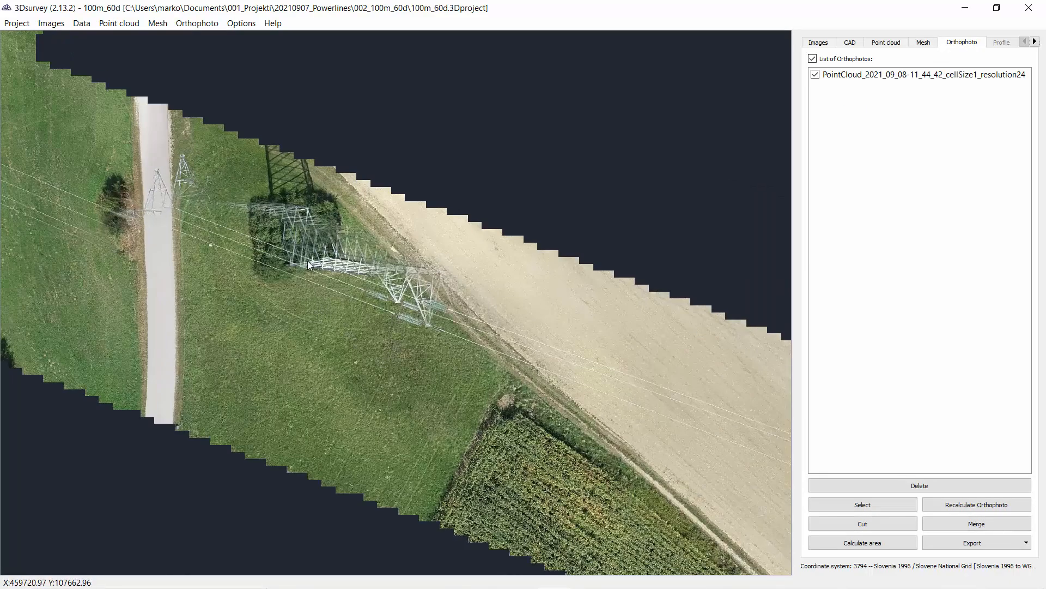
pyautogui.moveTo(308, 261); pyautogui.dragTo(340, 339)
pyautogui.scroll(-3, 320, 310)
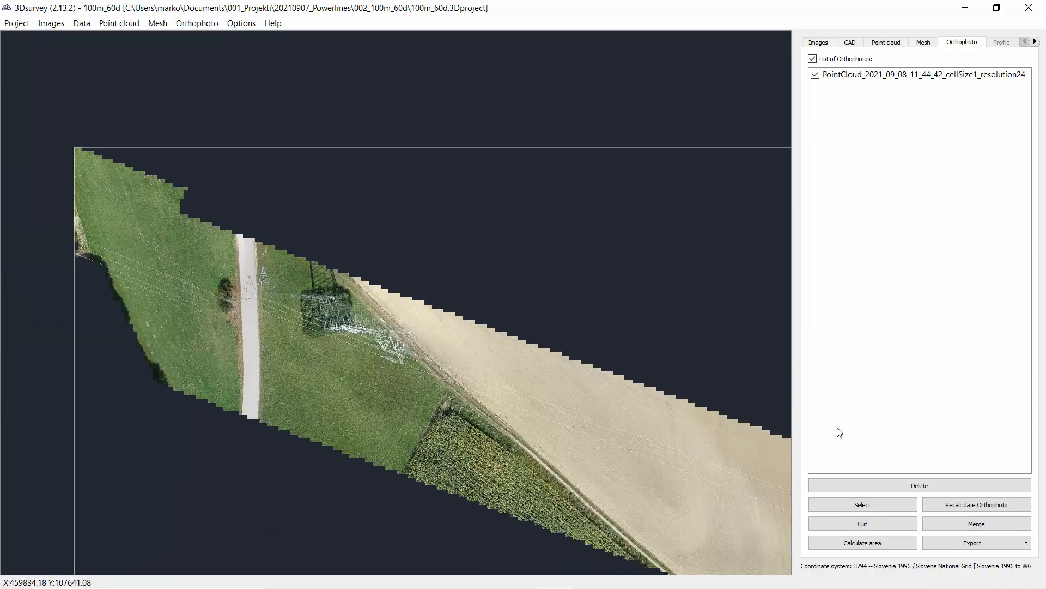
pyautogui.click(859, 509)
pyautogui.click(231, 280)
pyautogui.click(238, 328)
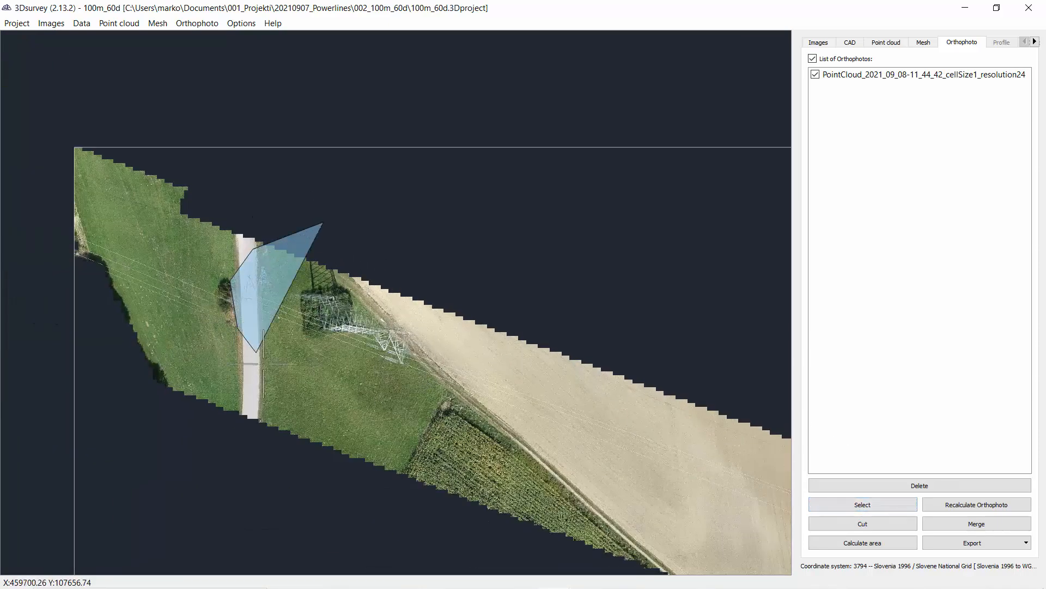
pyautogui.click(279, 389)
pyautogui.click(329, 428)
pyautogui.click(422, 426)
pyautogui.click(477, 381)
pyautogui.click(474, 297)
pyautogui.rightClick(454, 259)
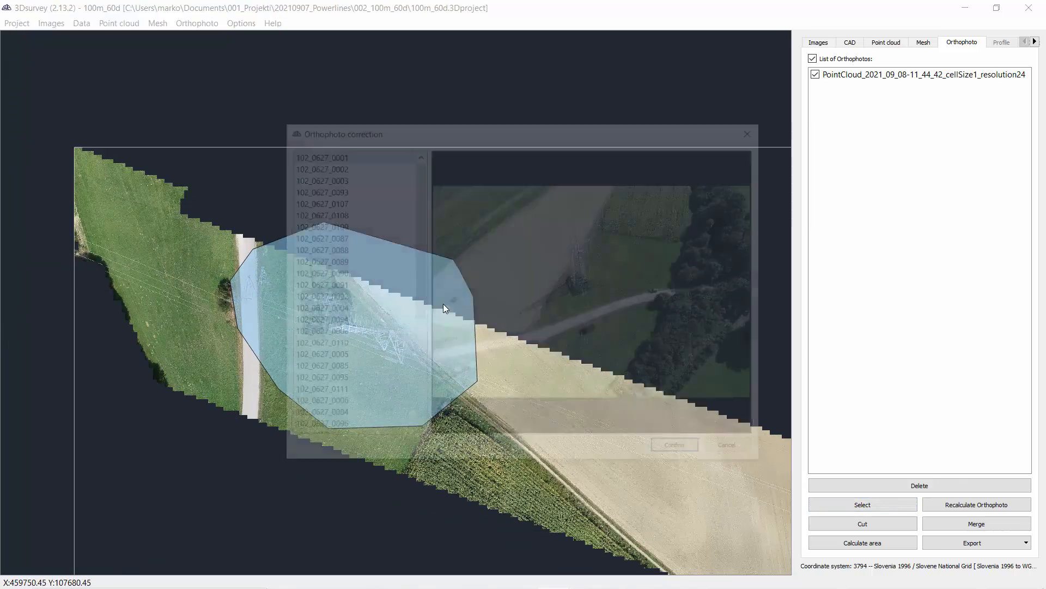
# Step: Pick source image 102_0627_0003 for the selected area and confirm the orthophoto correction
pyautogui.scroll(2, 582, 249)
pyautogui.scroll(5, 582, 248)
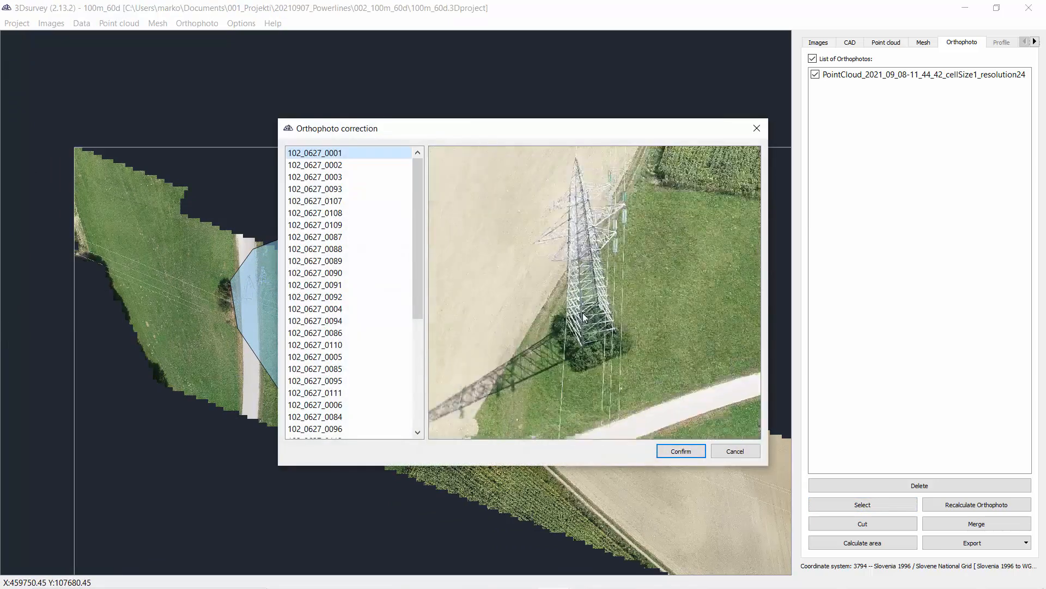
pyautogui.click(298, 165)
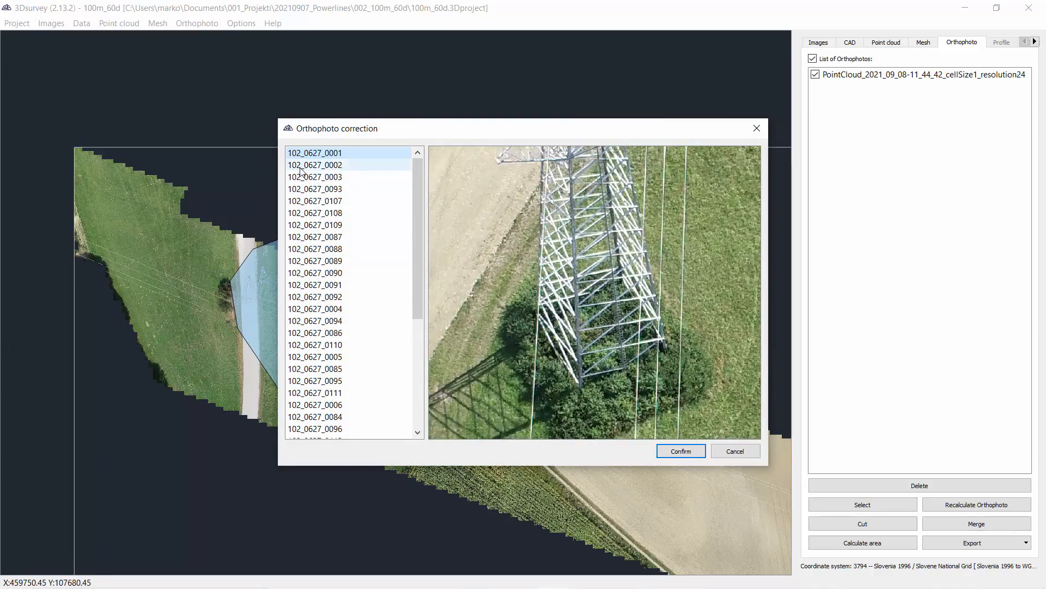
pyautogui.click(303, 177)
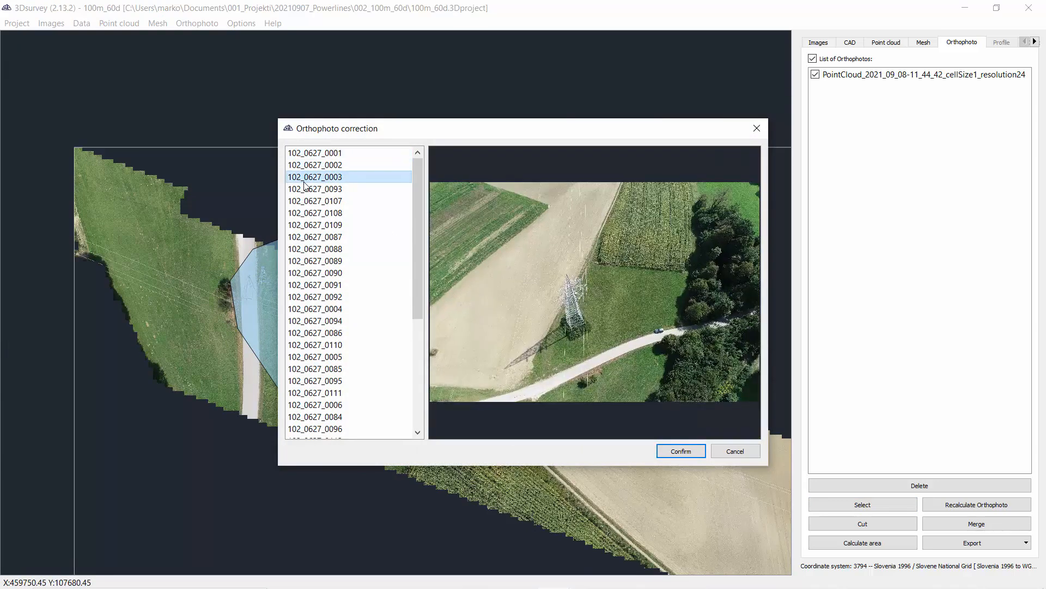
pyautogui.scroll(6, 610, 332)
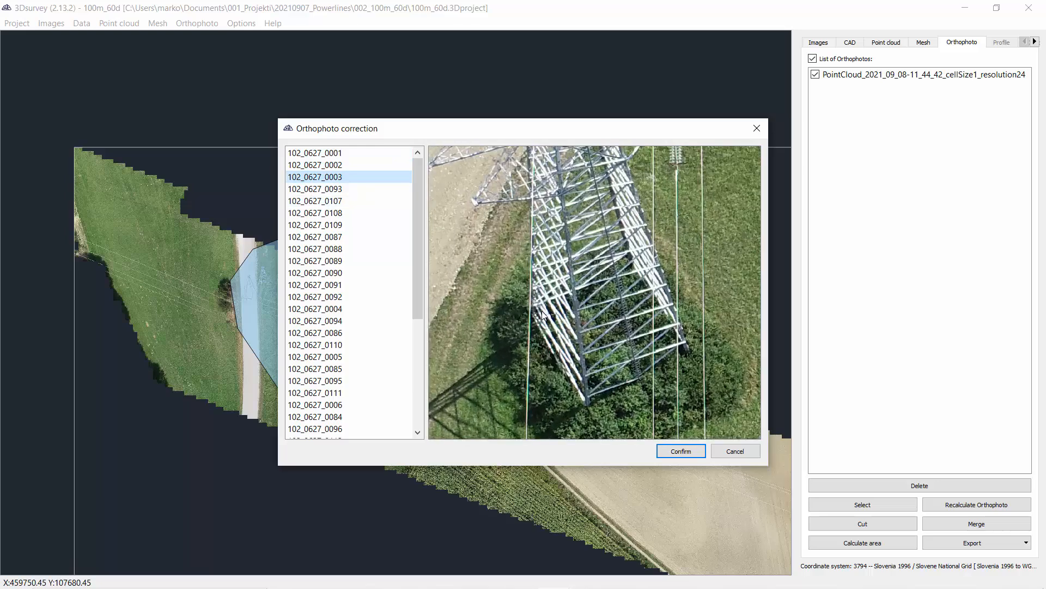
pyautogui.click(681, 451)
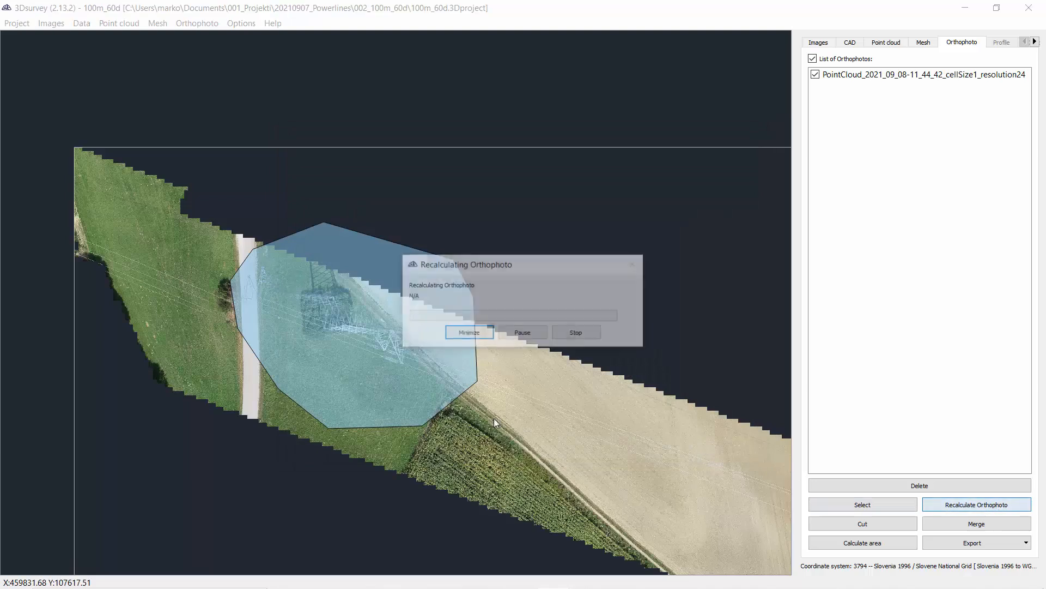
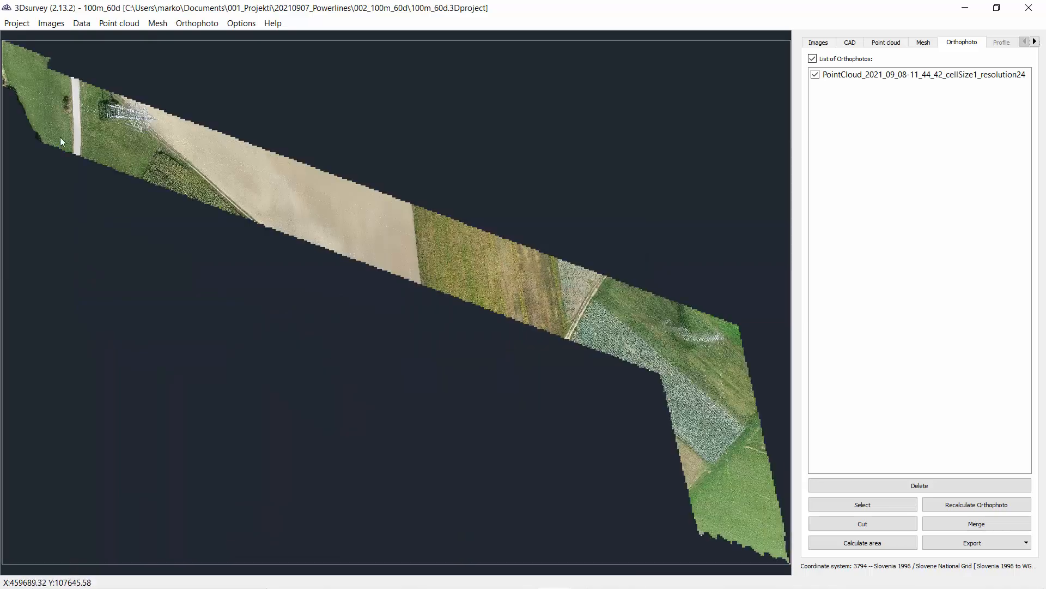
# Step: Inspect the corrected orthophoto closely around the first pylon and across the corridor
pyautogui.scroll(4, 126, 97)
pyautogui.scroll(4, 126, 97)
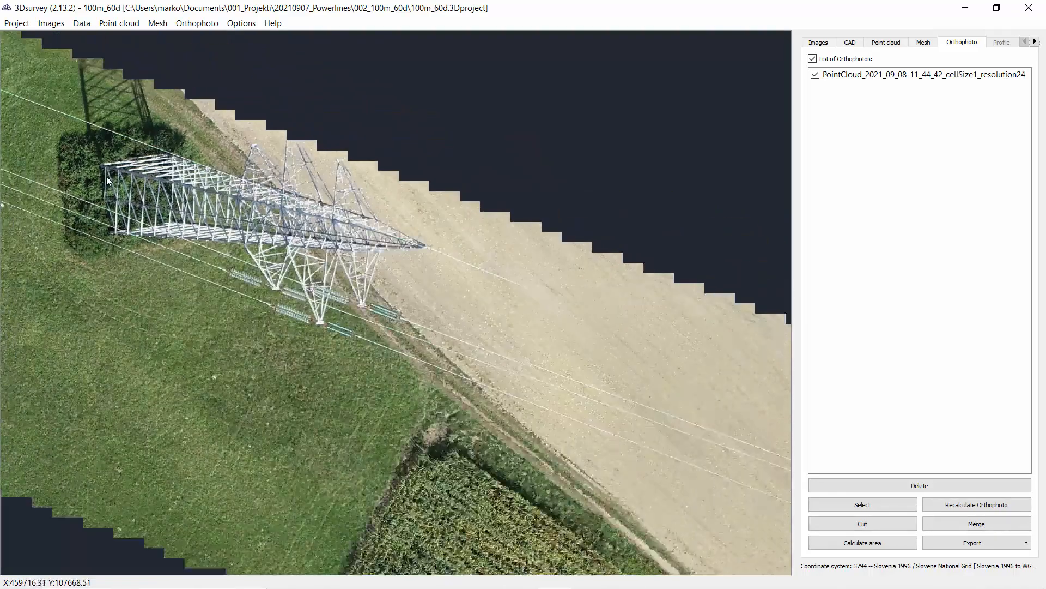
pyautogui.scroll(-3, 153, 157)
pyautogui.moveTo(153, 159); pyautogui.dragTo(215, 238, button='middle')
pyautogui.scroll(4, 215, 242)
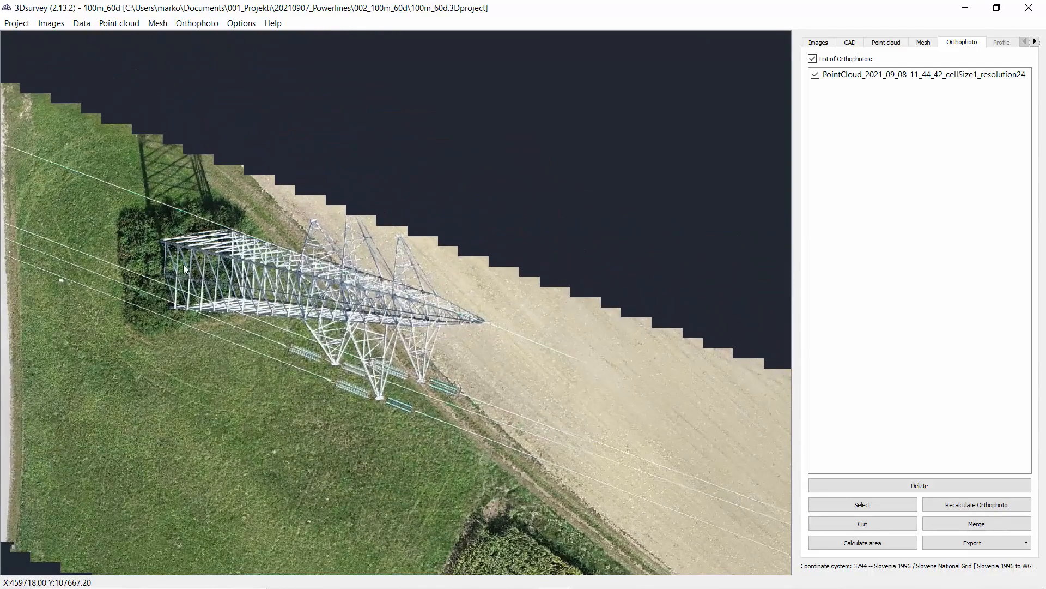
pyautogui.scroll(-5, 183, 266)
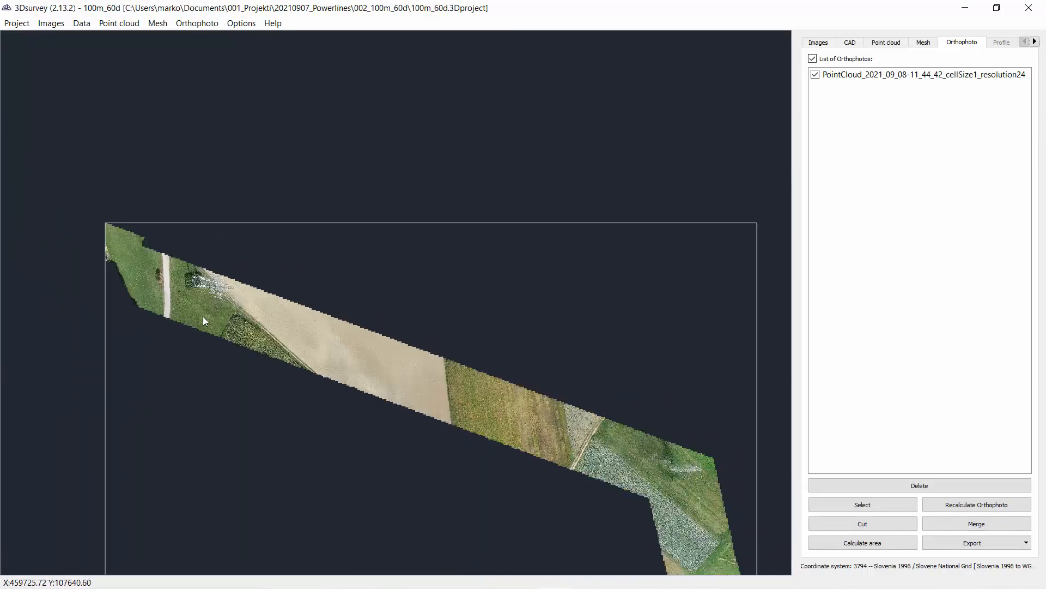
pyautogui.scroll(-1, 203, 316)
pyautogui.moveTo(523, 390); pyautogui.dragTo(311, 271, button='middle')
# Step: Select a polygon area around the second pylon on the orthophoto for correction
pyautogui.scroll(10, 431, 327)
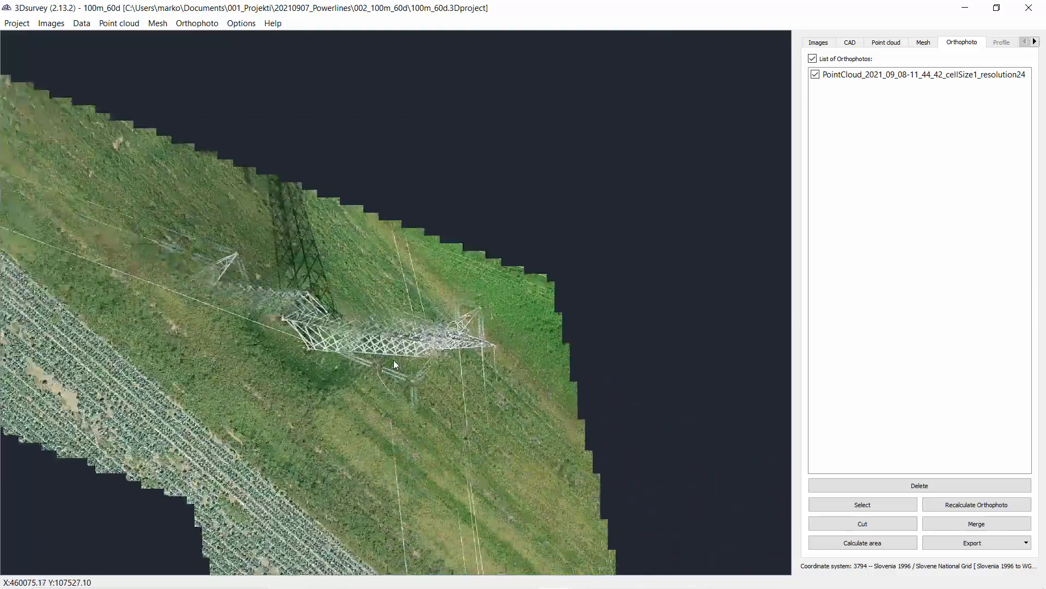
pyautogui.scroll(-3, 394, 360)
pyautogui.click(898, 500)
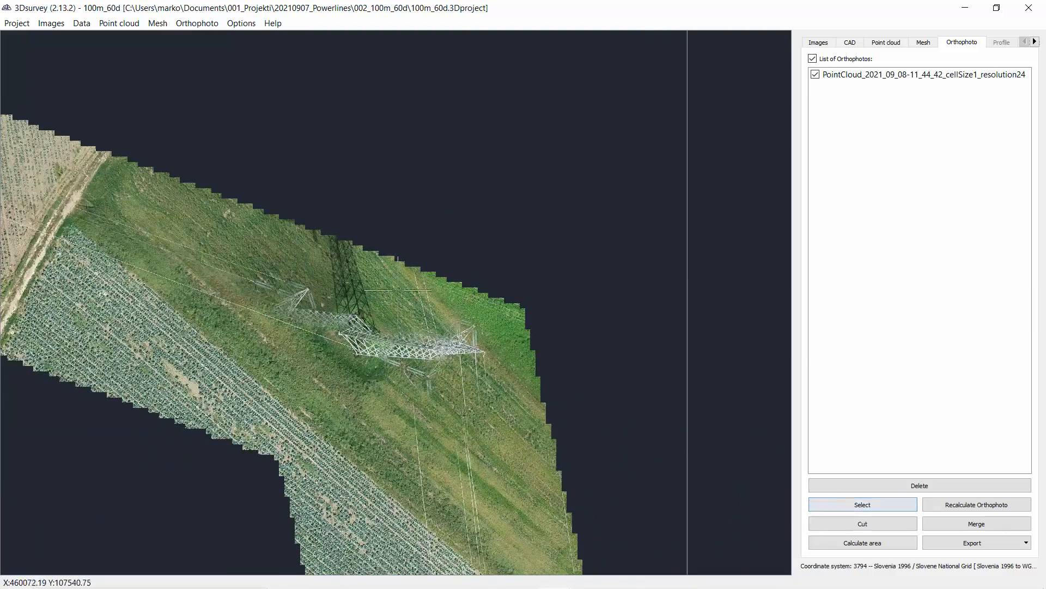
pyautogui.moveTo(354, 254)
pyautogui.mouseDown()
pyautogui.moveTo(246, 256)
pyautogui.moveTo(259, 417)
pyautogui.moveTo(409, 461)
pyautogui.moveTo(503, 280)
pyautogui.mouseUp()
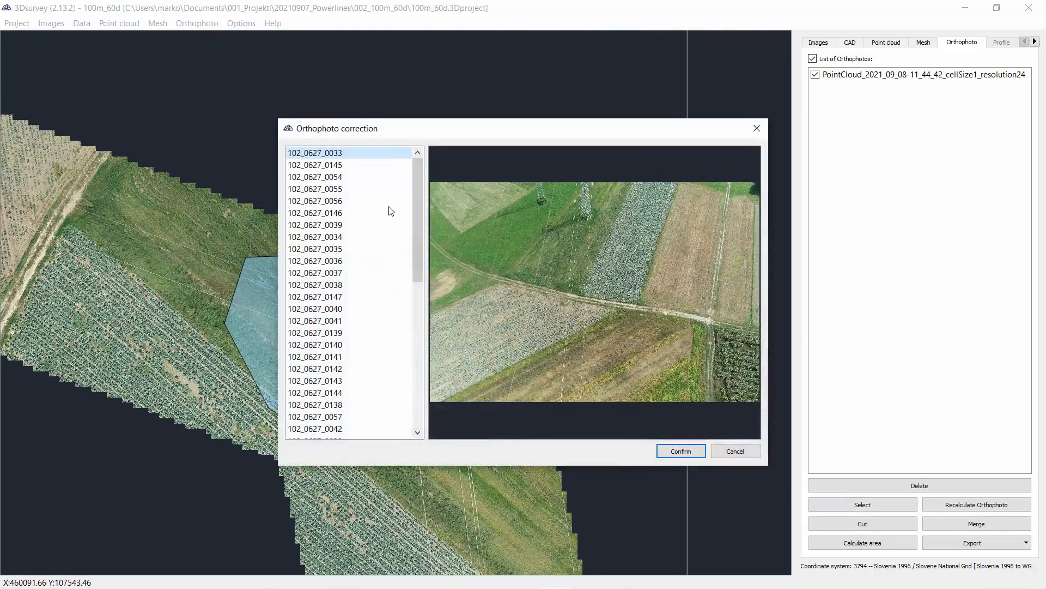
# Step: Preview candidate source images and pick 102_0627_0054 for the selected area, then confirm the correction
pyautogui.click(354, 165)
pyautogui.click(356, 177)
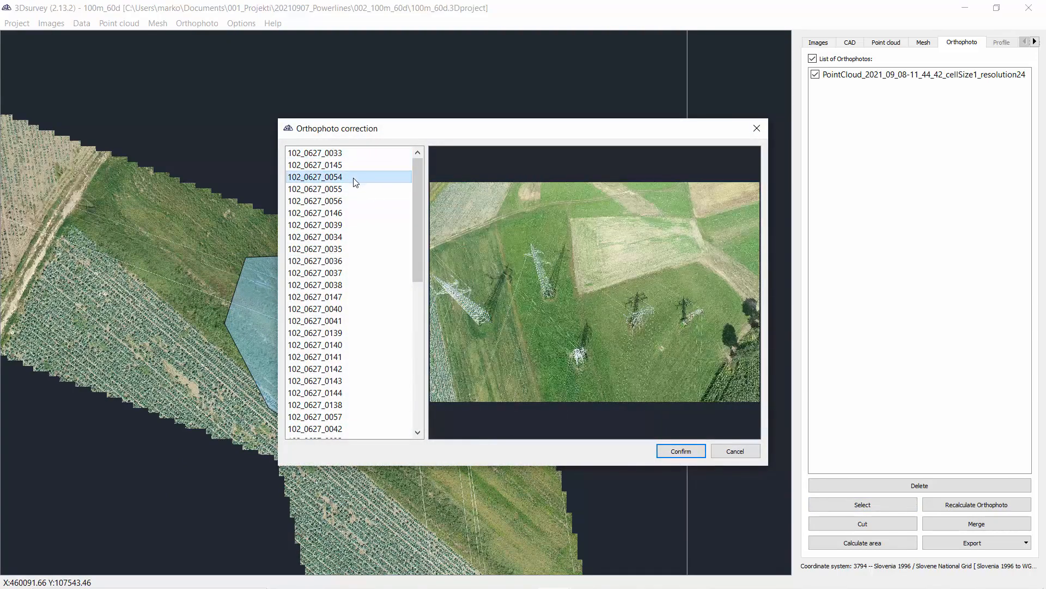
pyautogui.click(327, 167)
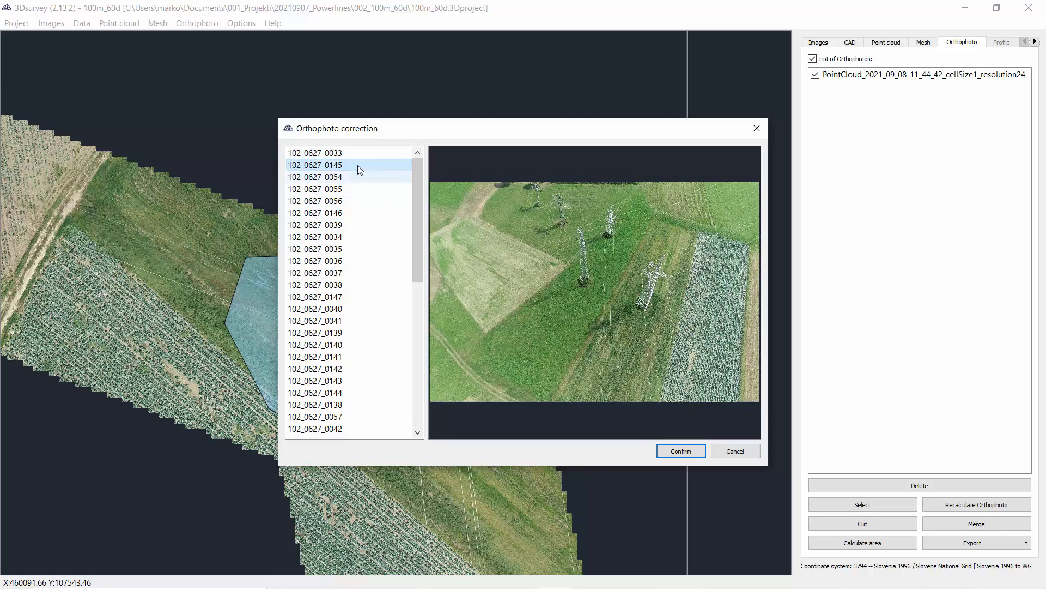
pyautogui.scroll(5, 643, 322)
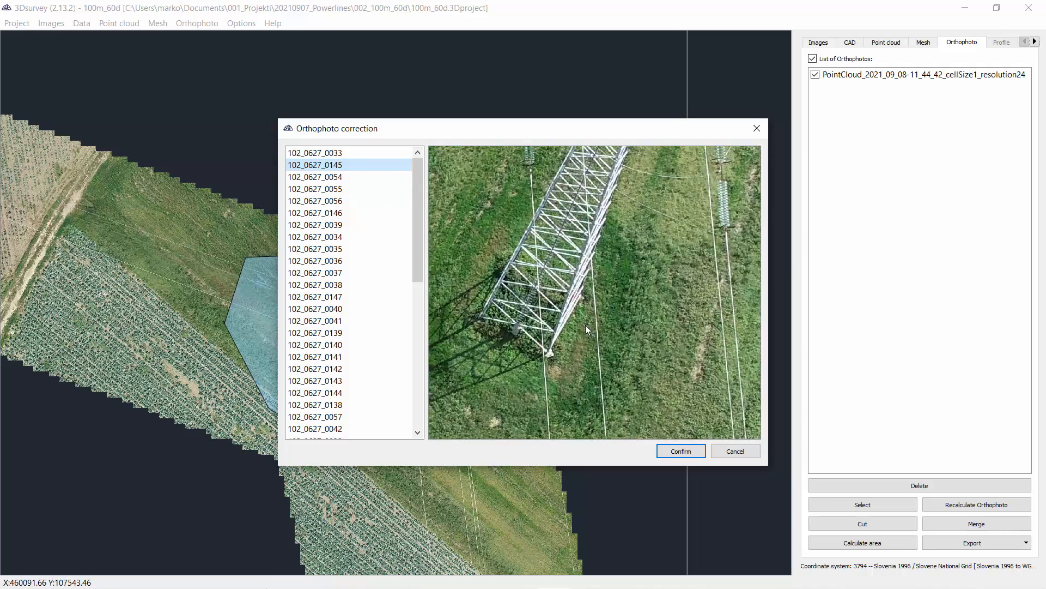
pyautogui.scroll(1, 570, 336)
pyautogui.scroll(1, 571, 334)
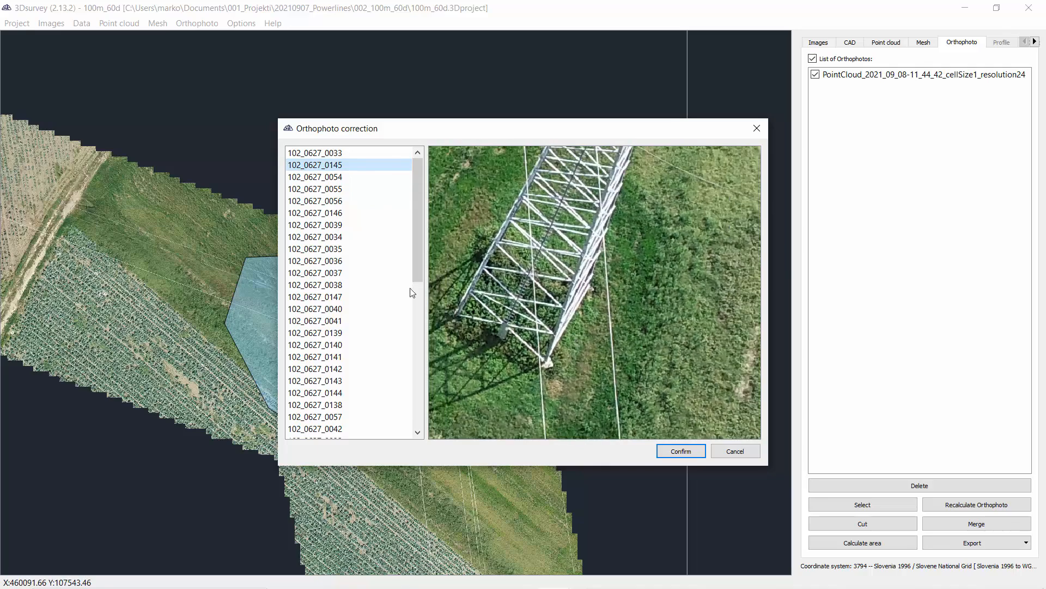
pyautogui.click(359, 178)
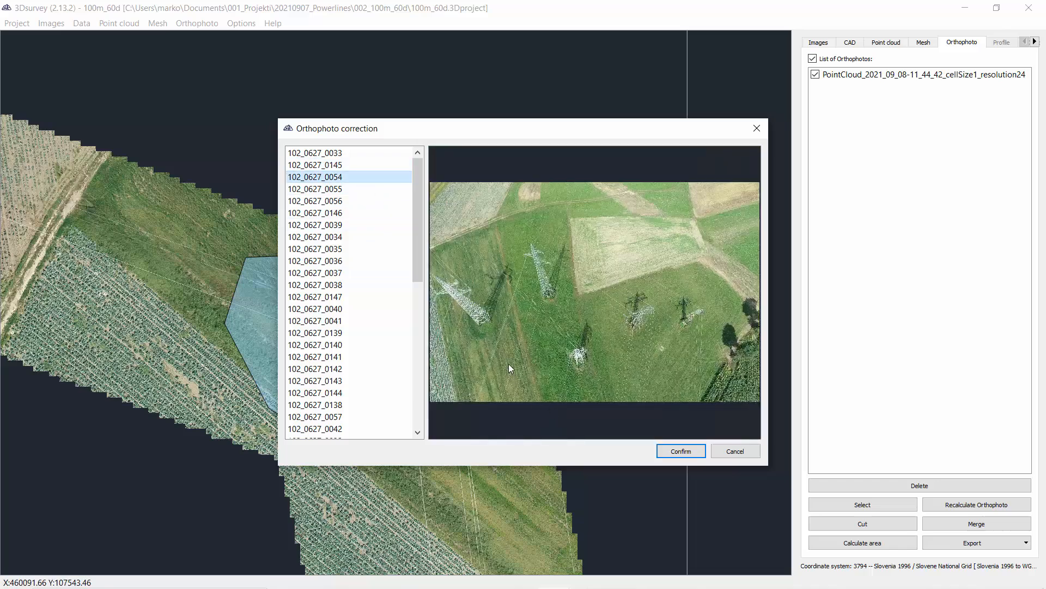
pyautogui.scroll(4, 480, 318)
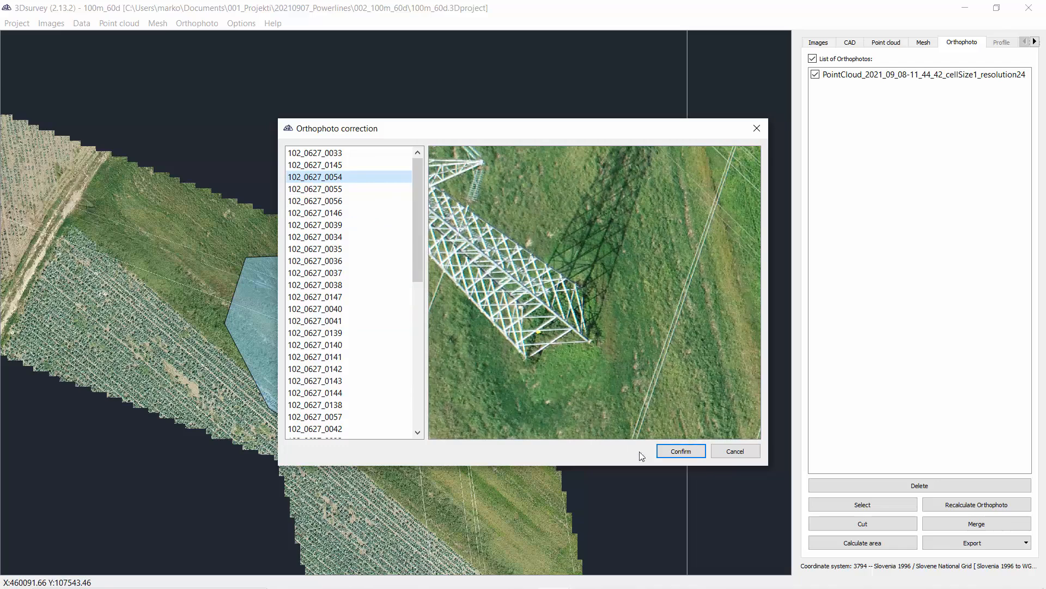
pyautogui.click(669, 450)
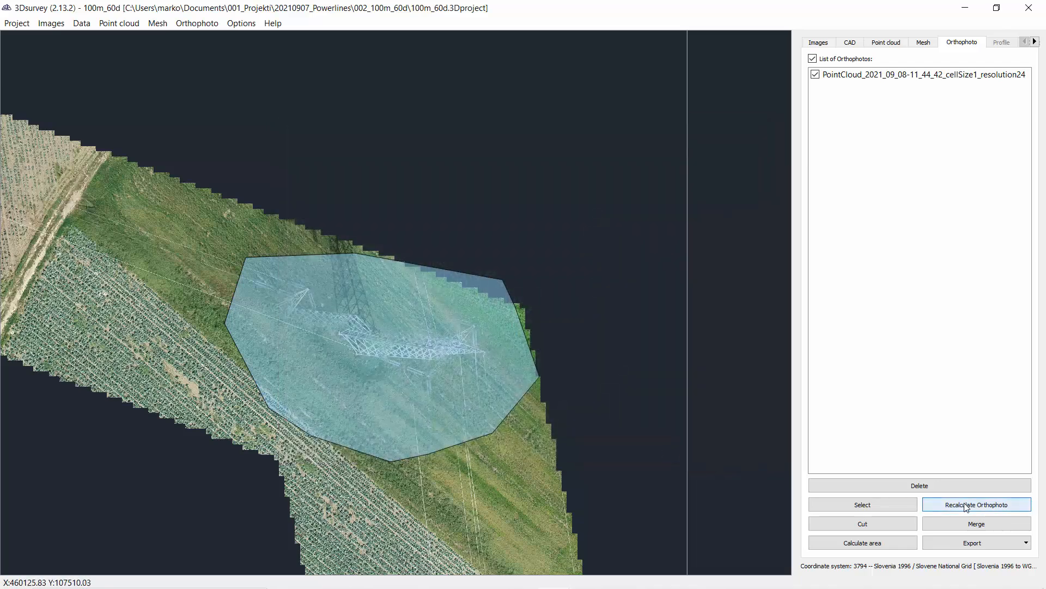
# Step: Recalculate the orthophoto with the corrections and inspect the corrected pylon
pyautogui.click(967, 506)
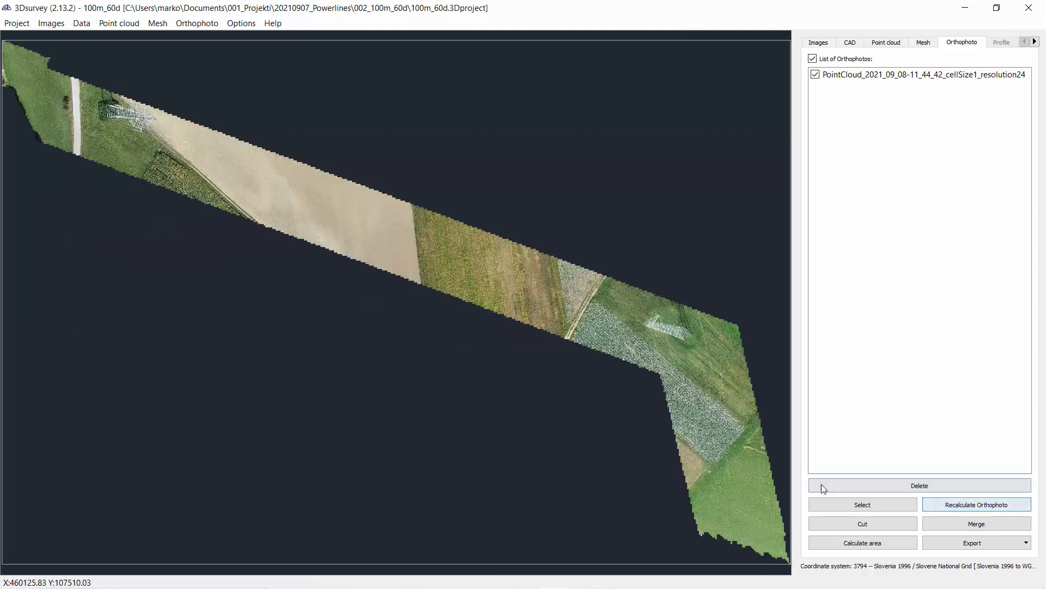
pyautogui.scroll(10, 674, 355)
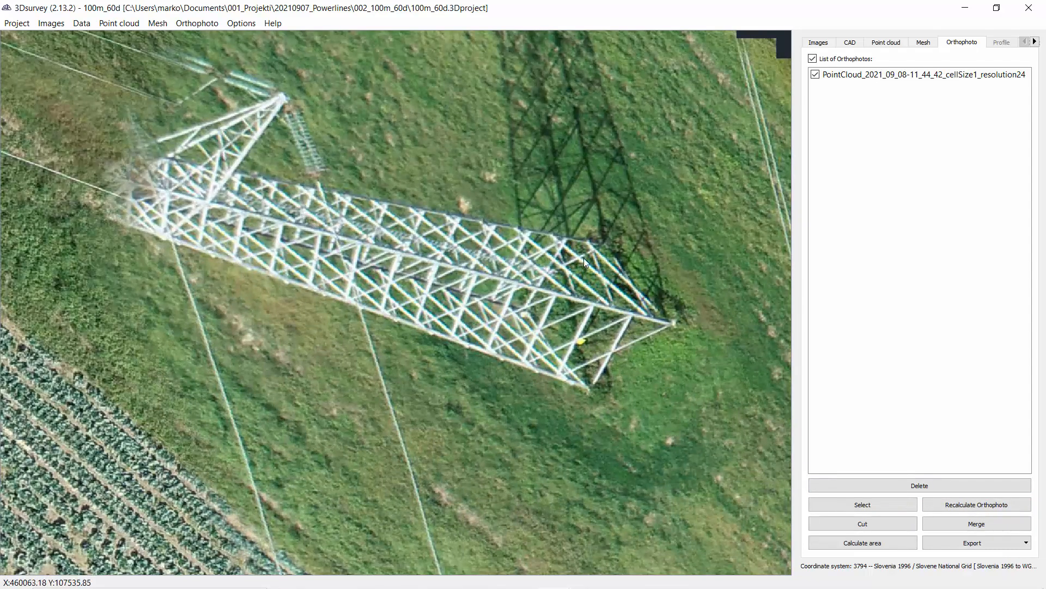
pyautogui.scroll(-4, 574, 334)
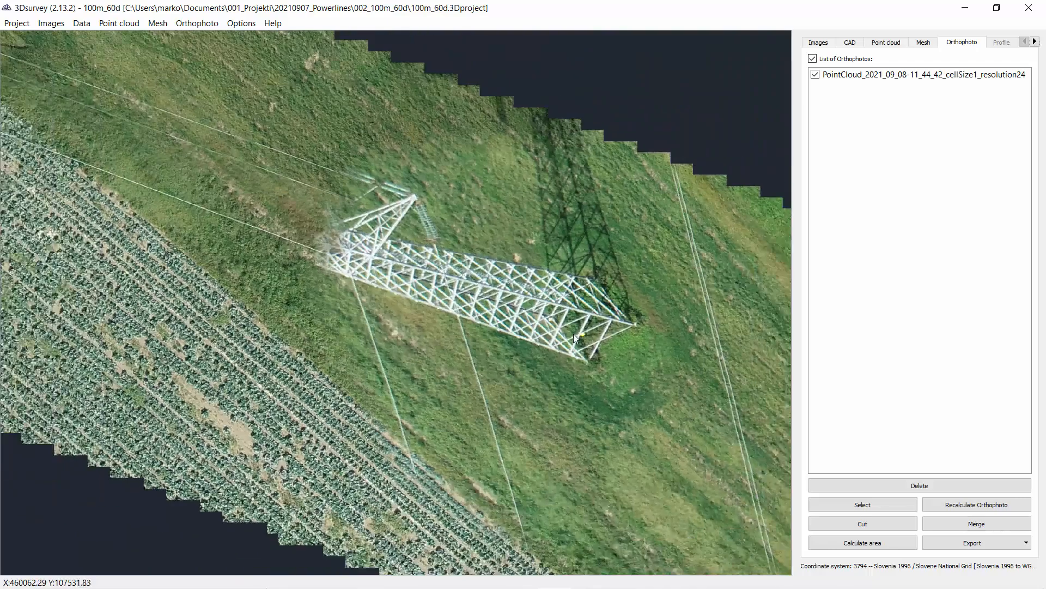
pyautogui.scroll(-5, 573, 335)
pyautogui.scroll(-2, 601, 371)
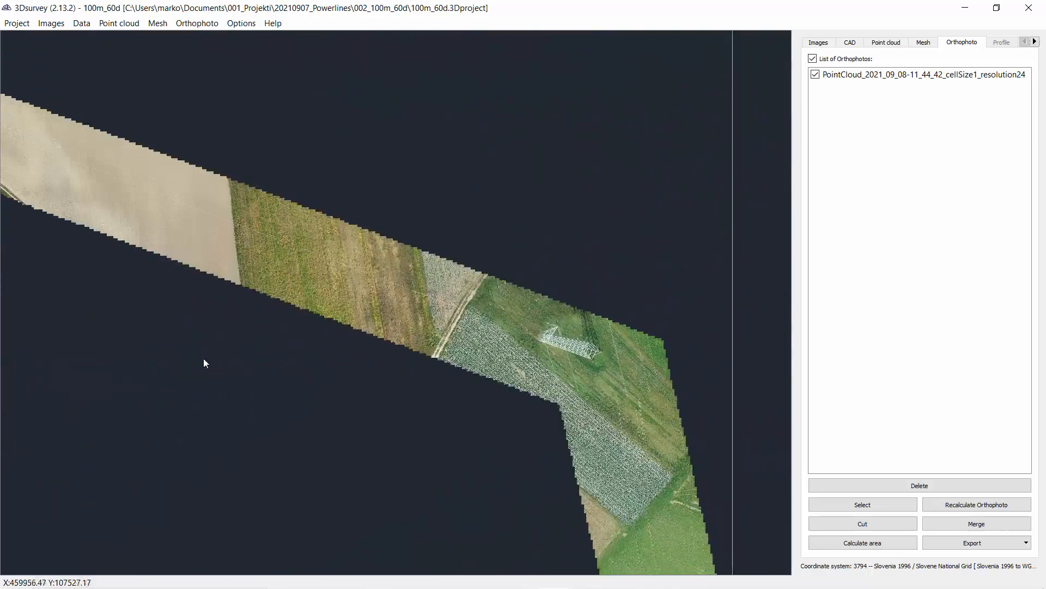
pyautogui.moveTo(205, 362); pyautogui.dragTo(334, 386)
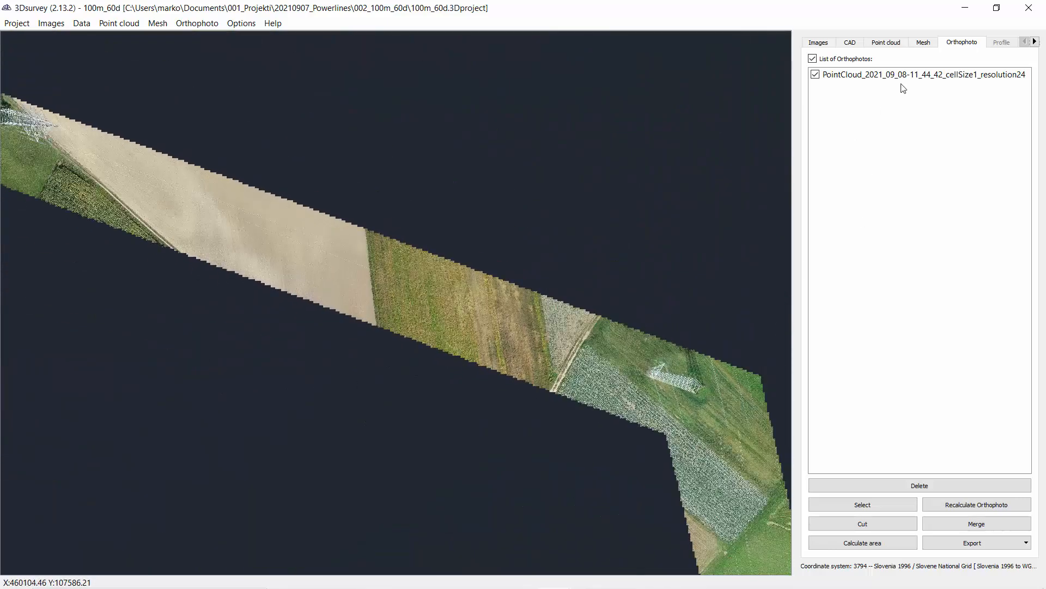
# Step: Drape the orthophoto onto the terrain mesh as its texture and view the textured pylon
pyautogui.click(924, 43)
pyautogui.moveTo(559, 254); pyautogui.dragTo(562, 327, button='right')
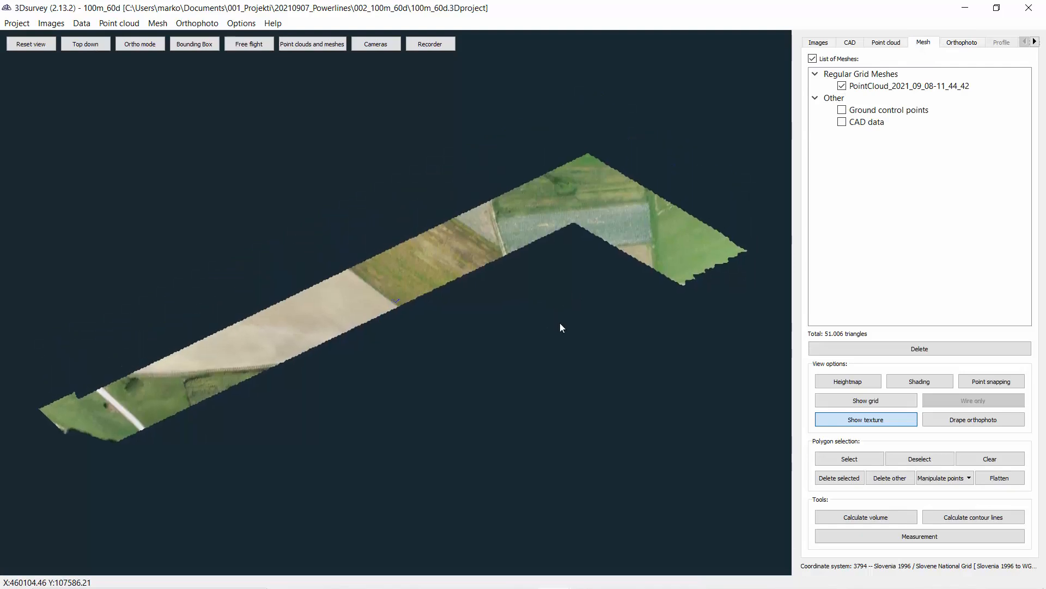
pyautogui.click(986, 420)
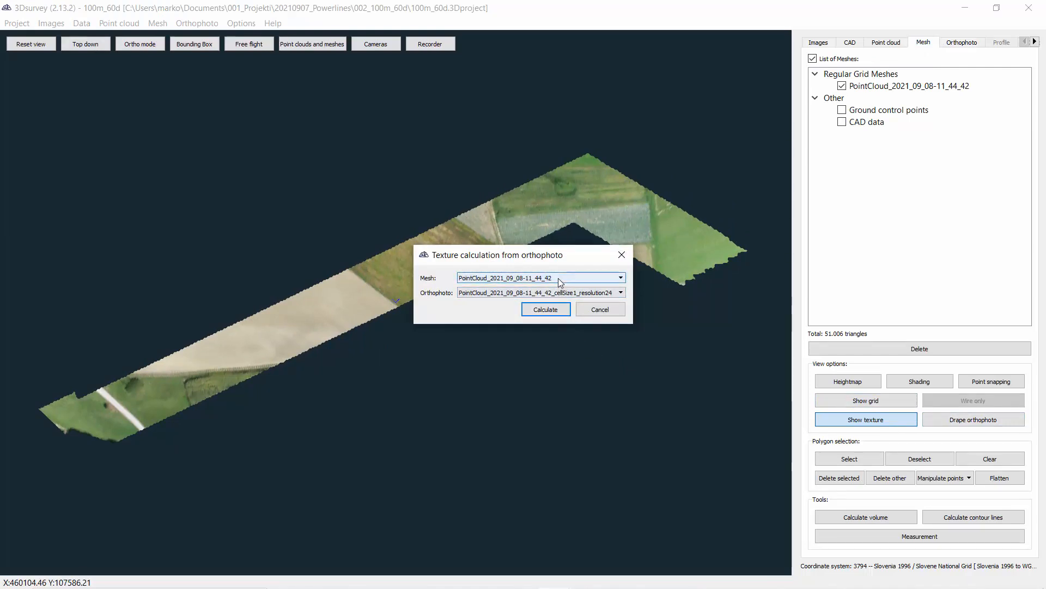
pyautogui.click(556, 310)
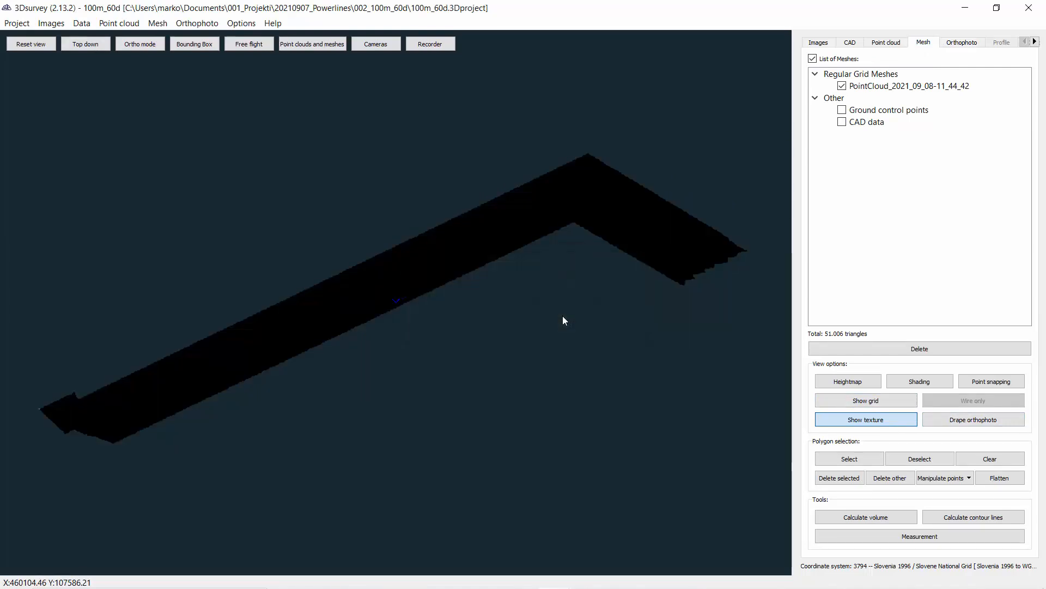
pyautogui.scroll(10, 171, 362)
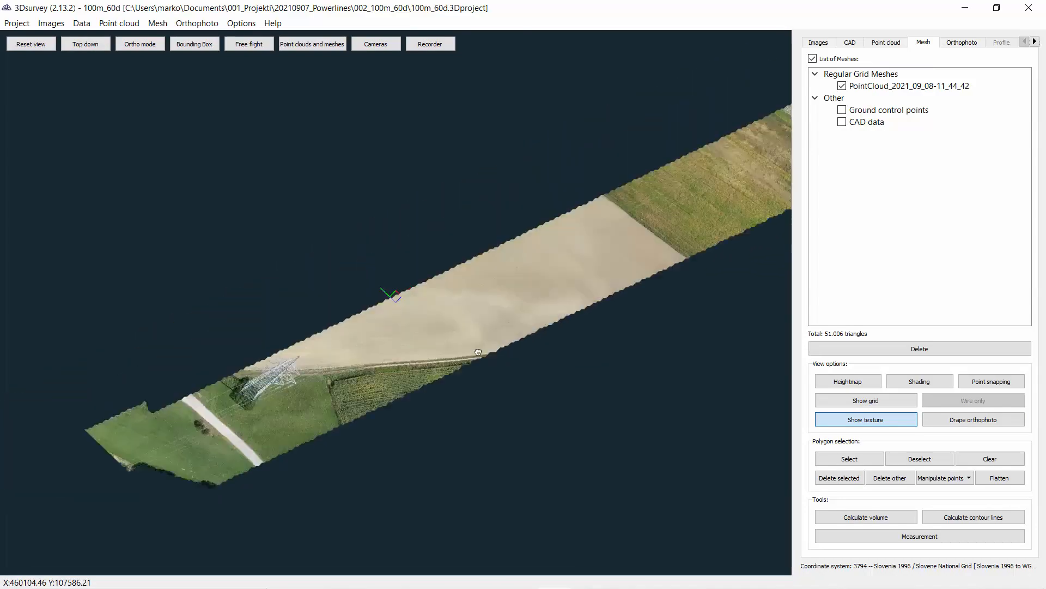
pyautogui.scroll(10, 209, 482)
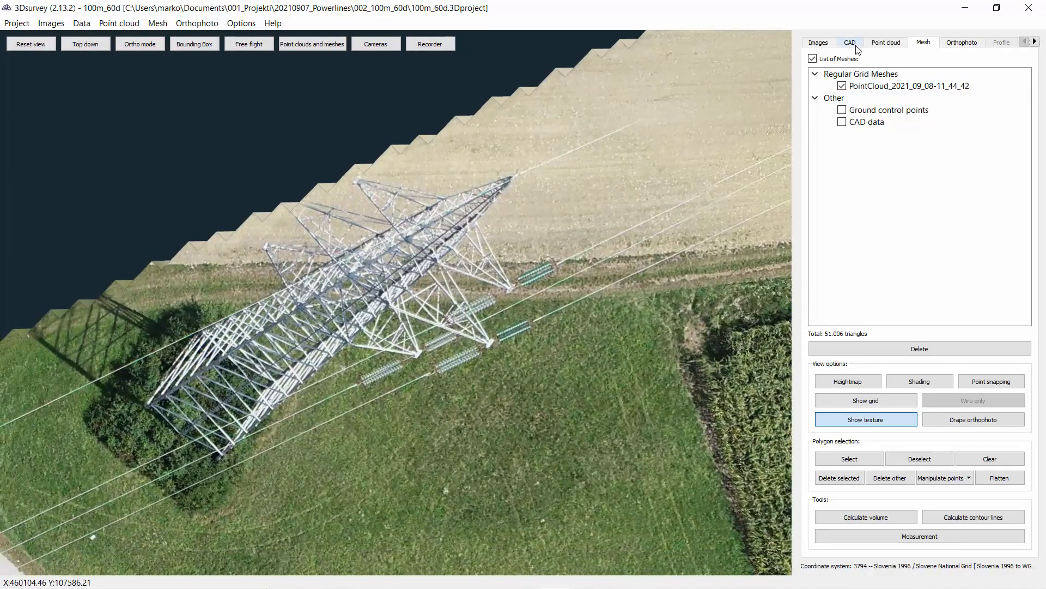
# Step: Clear the polygon selection on the point cloud
pyautogui.click(851, 43)
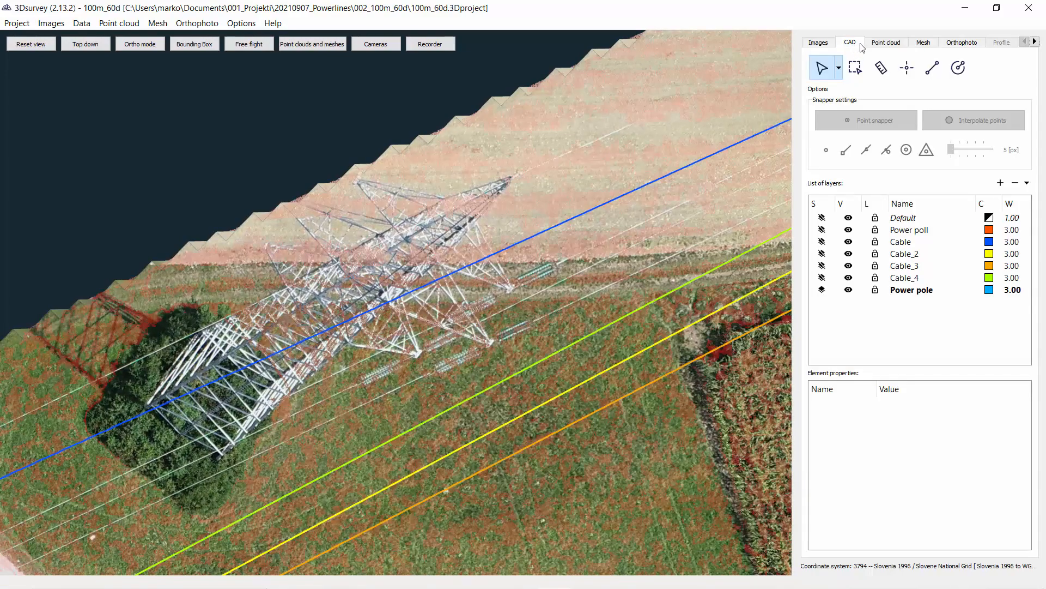
pyautogui.click(874, 43)
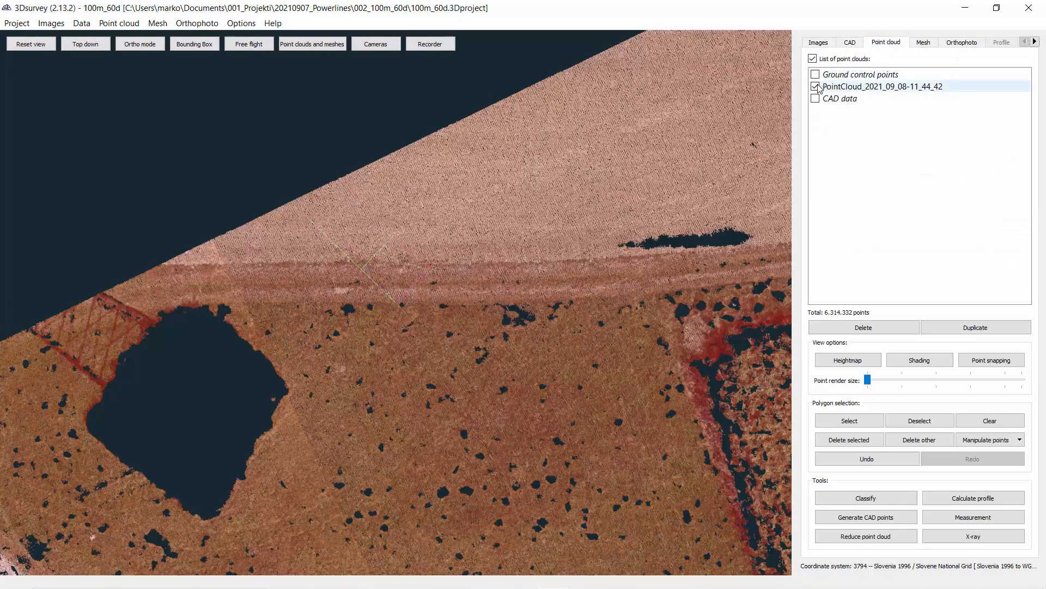
pyautogui.click(987, 426)
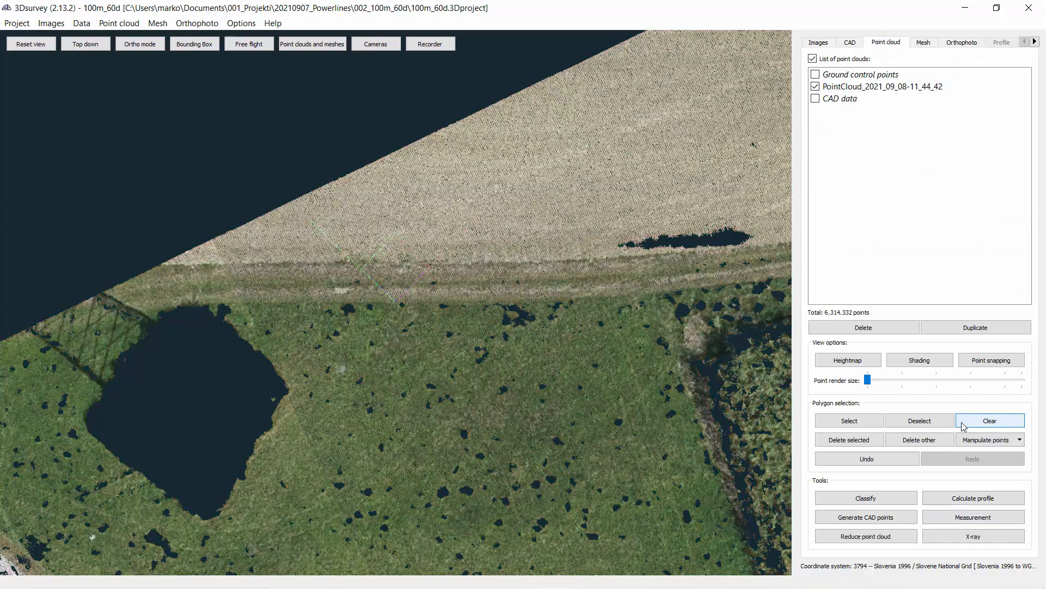
pyautogui.click(866, 461)
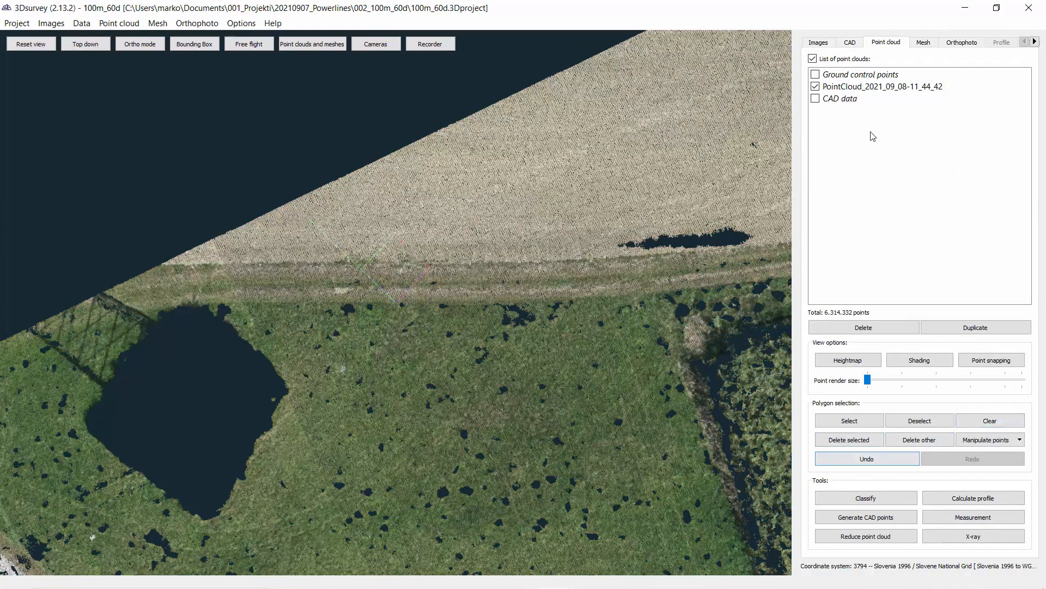
# Step: Start the Polyline tool on the Power pole layer near the pylon base and disable point and line snapping
pyautogui.click(857, 42)
pyautogui.scroll(8, 255, 443)
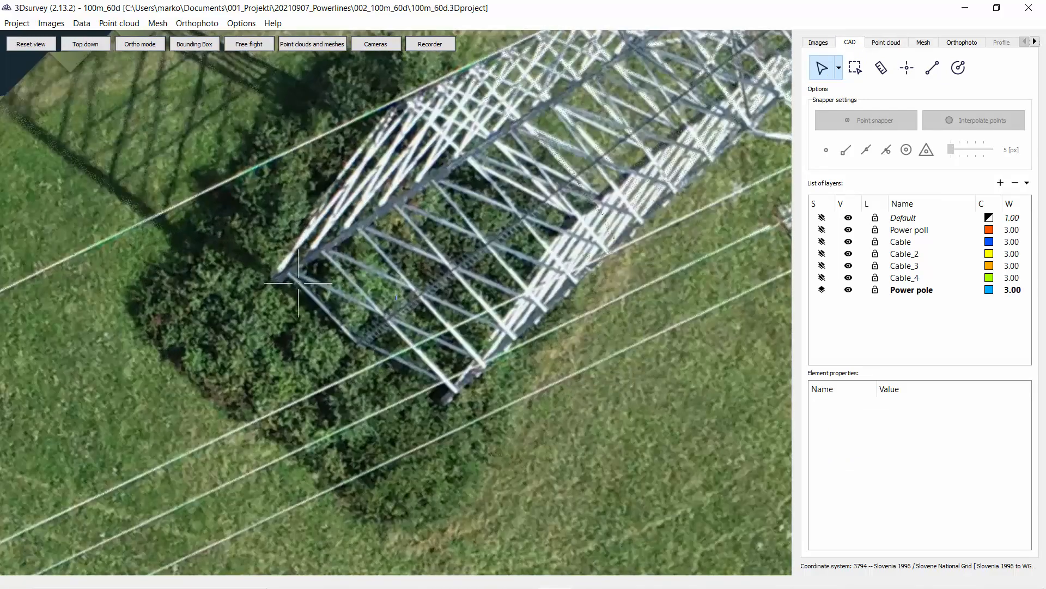
pyautogui.scroll(-3, 469, 387)
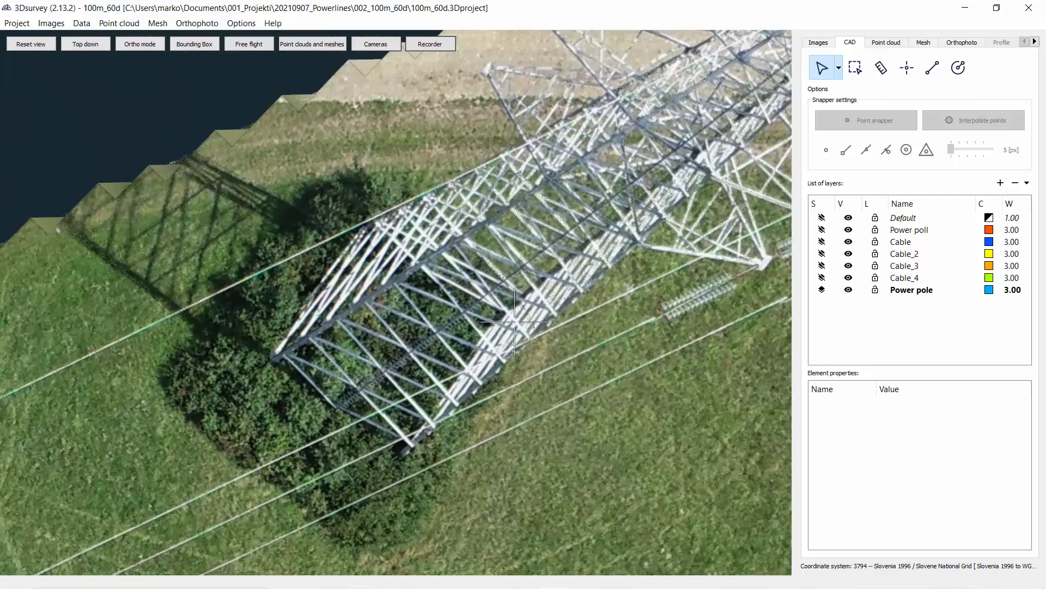
pyautogui.scroll(3, 563, 300)
pyautogui.scroll(-3, 572, 305)
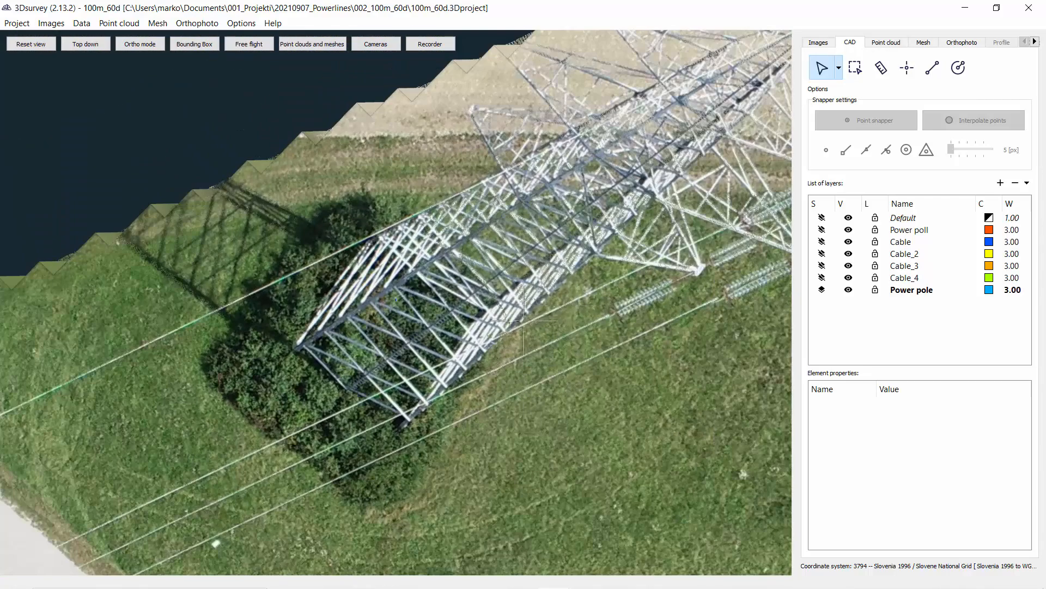
pyautogui.scroll(-3, 414, 345)
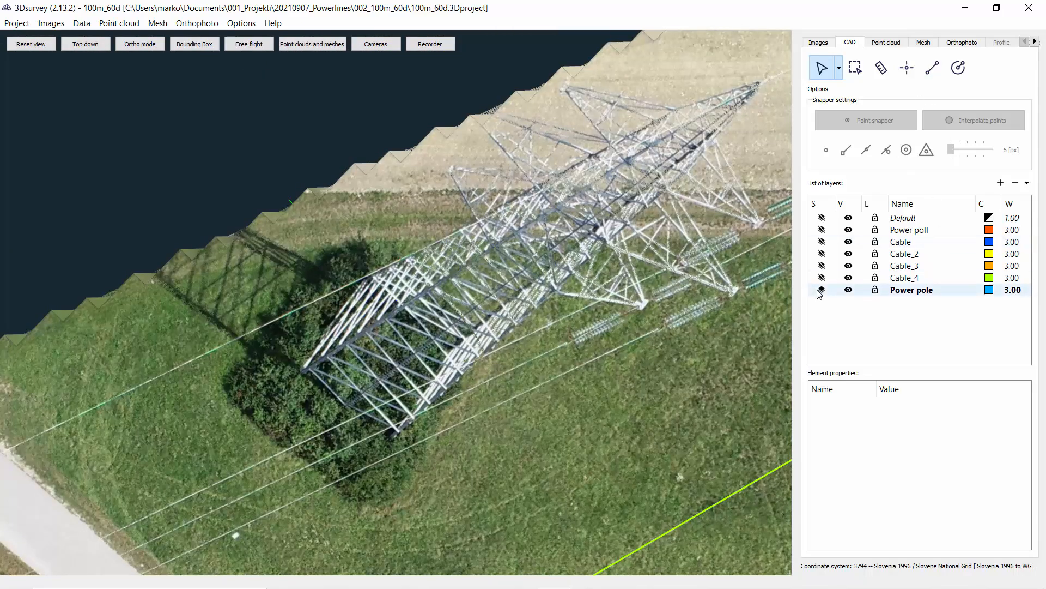
pyautogui.click(937, 72)
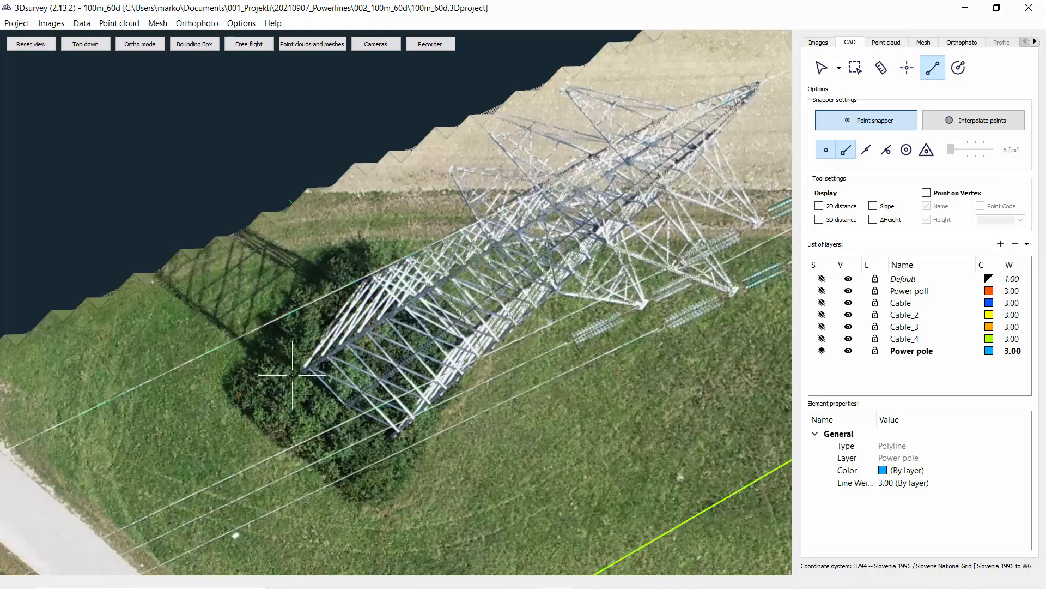
pyautogui.scroll(5, 292, 375)
pyautogui.moveTo(319, 231); pyautogui.dragTo(405, 117, button='middle')
pyautogui.scroll(-2, 404, 117)
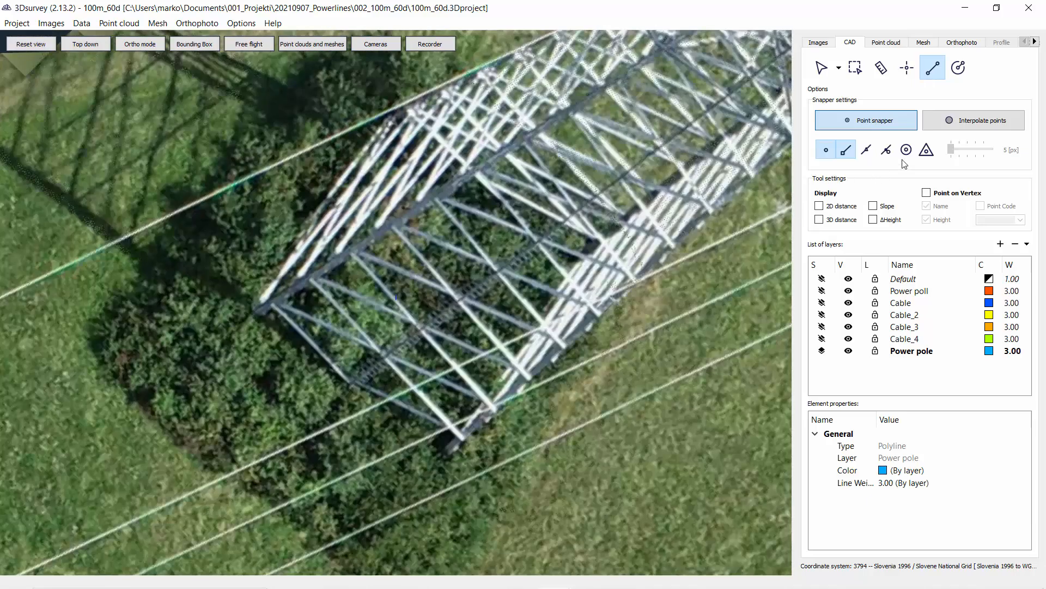
pyautogui.click(846, 149)
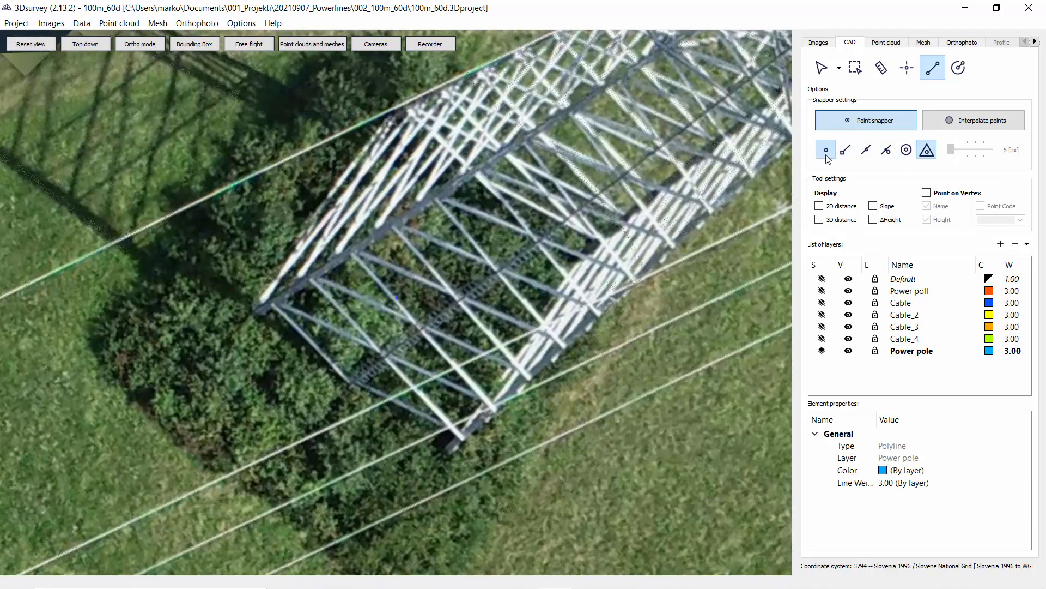
pyautogui.click(827, 154)
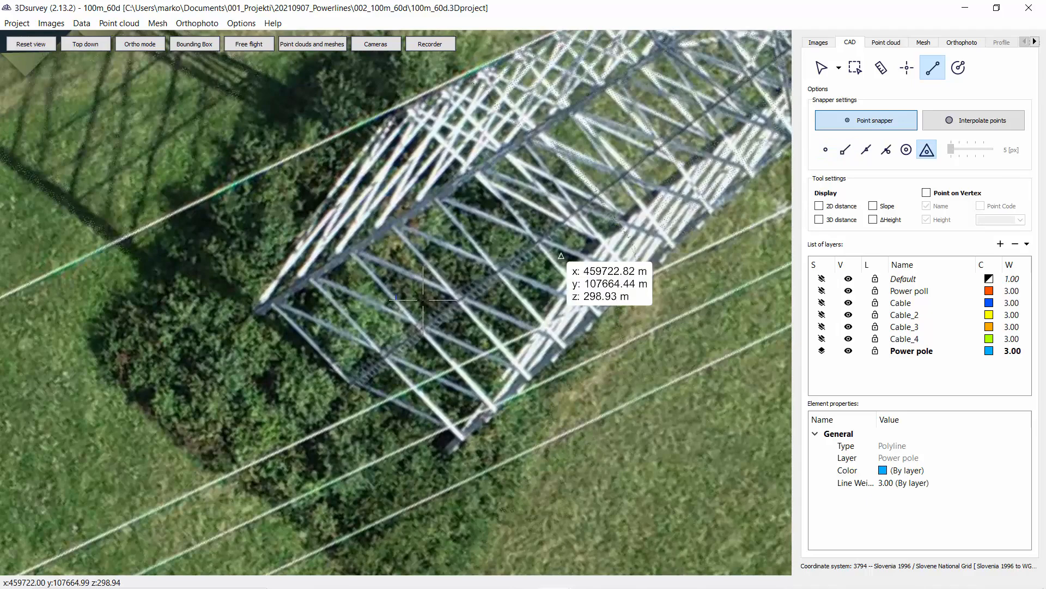
# Step: Trace the first pylon's base footprint as a closed four-corner polyline on the Power pole layer
pyautogui.click(250, 308)
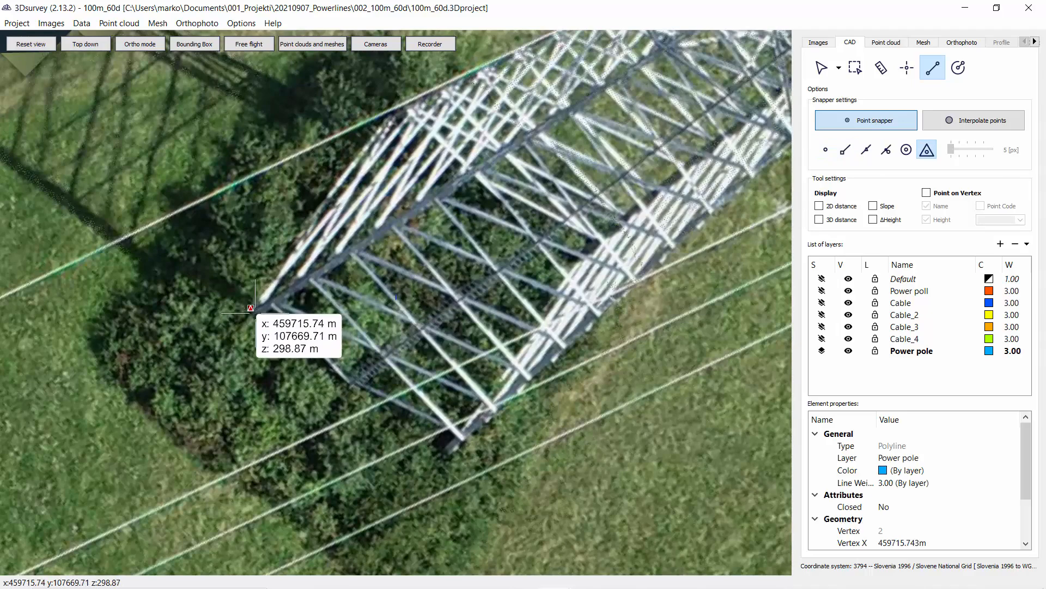
pyautogui.click(448, 455)
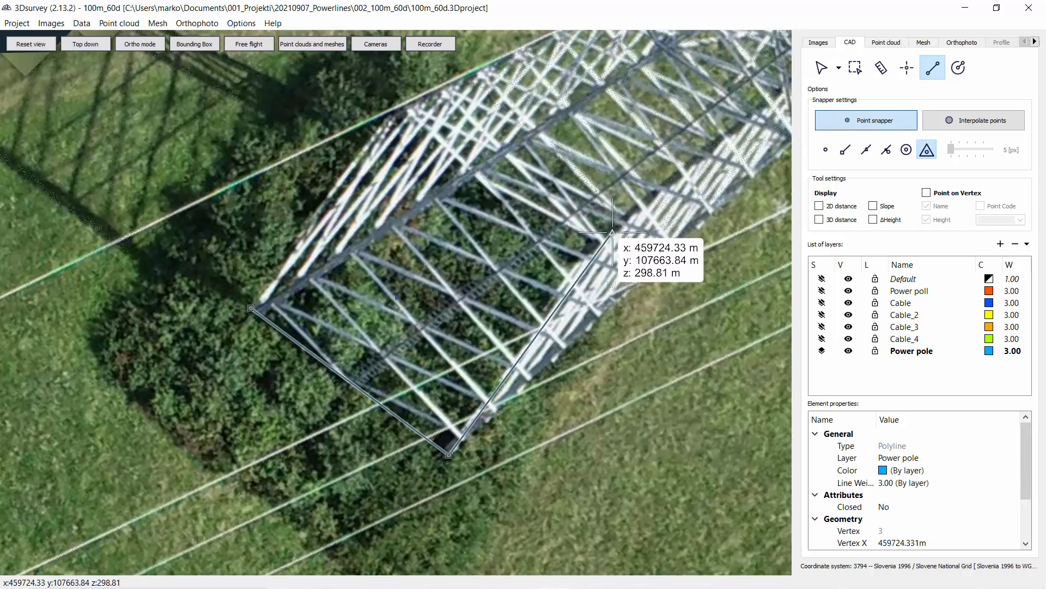
pyautogui.click(613, 231)
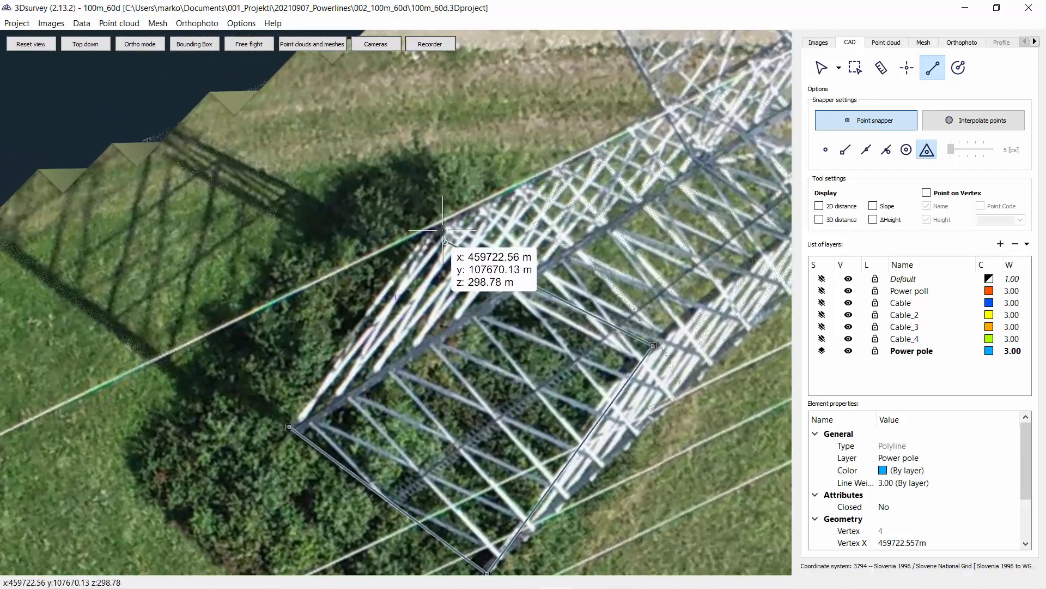
pyautogui.click(437, 213)
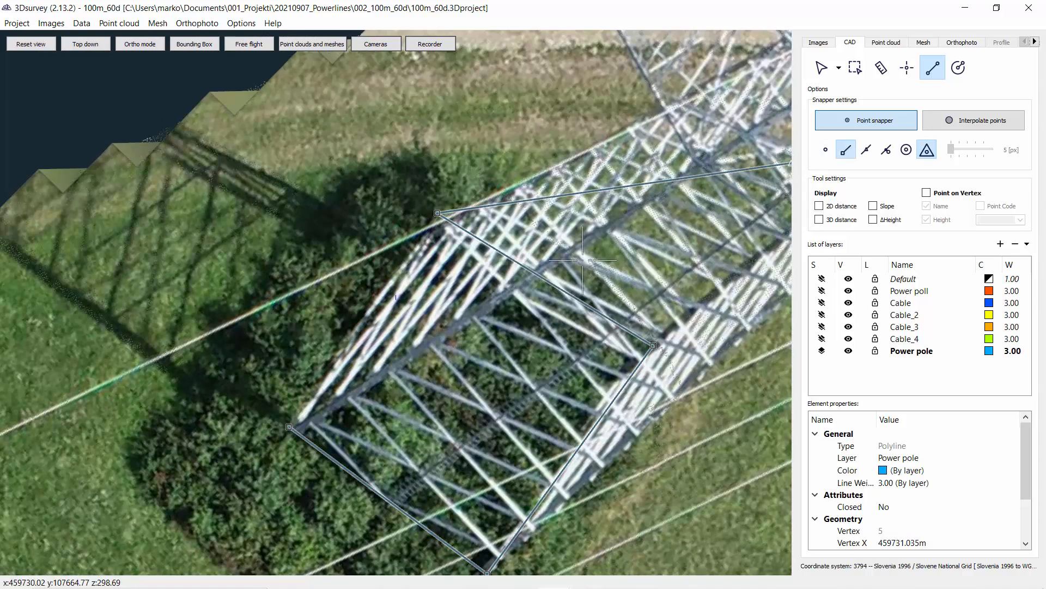
pyautogui.click(288, 427)
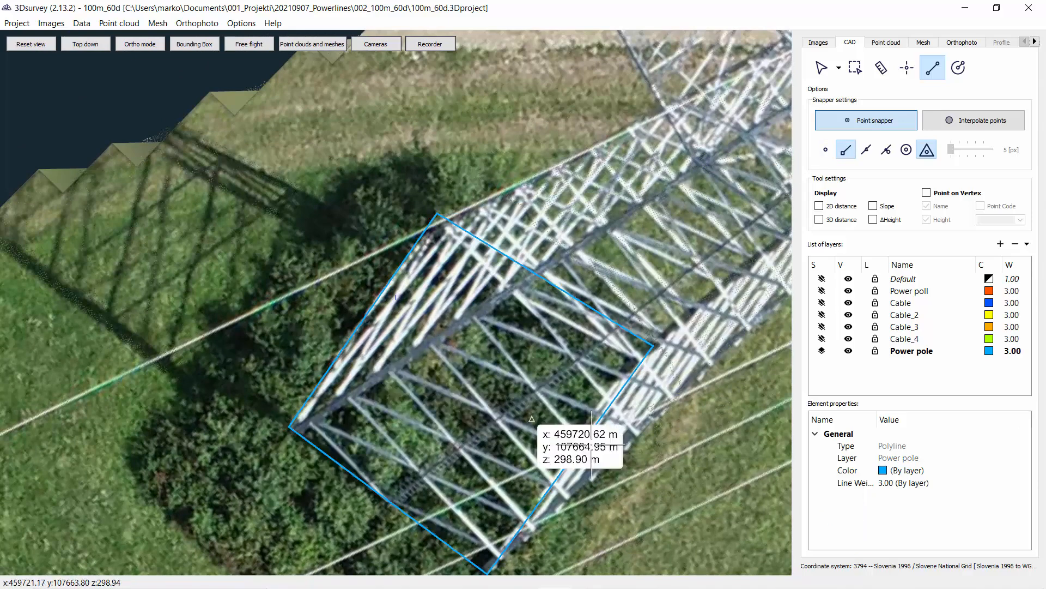
# Step: Trace the second pylon's base footprint as a closed four-corner polyline
pyautogui.scroll(-5, 572, 436)
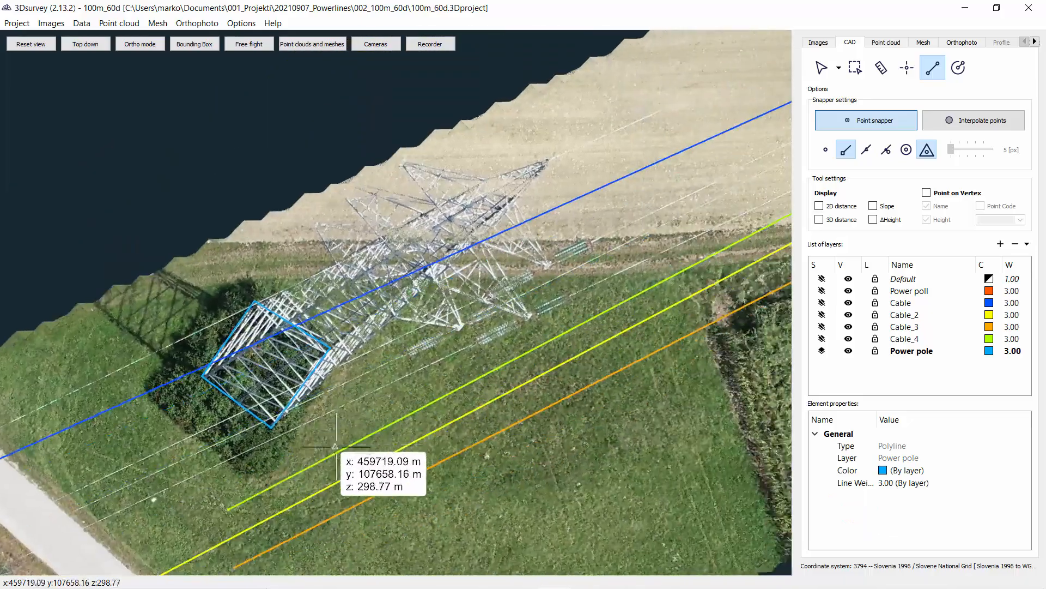
pyautogui.moveTo(345, 448); pyautogui.dragTo(431, 404, button='right')
pyautogui.moveTo(434, 398); pyautogui.dragTo(249, 304)
pyautogui.scroll(-3, 351, 407)
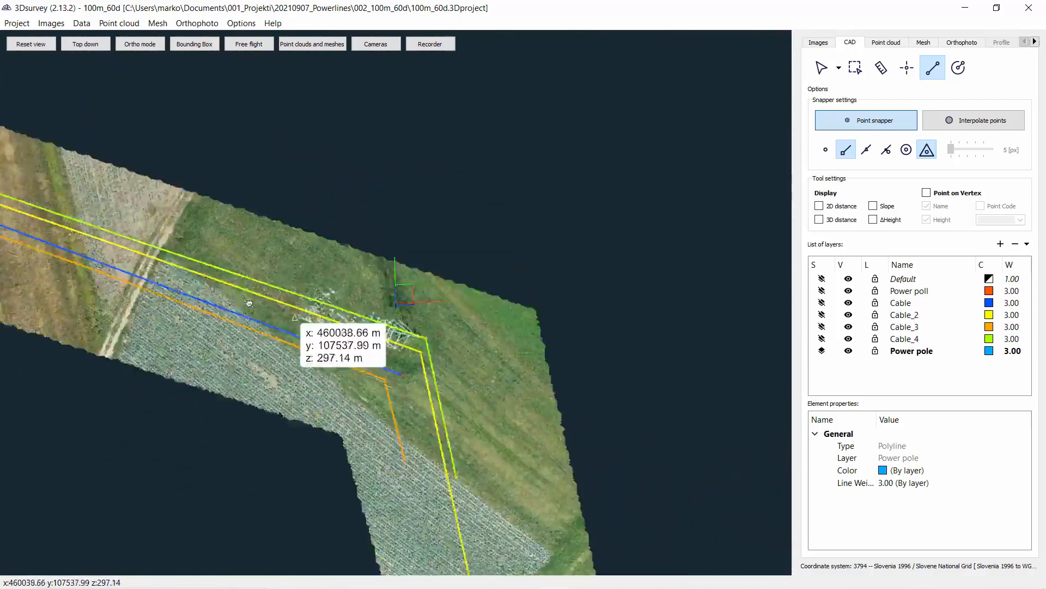
pyautogui.scroll(1, 294, 318)
pyautogui.moveTo(399, 346); pyautogui.dragTo(294, 290, button='right')
pyautogui.scroll(5, 202, 294)
pyautogui.moveTo(194, 297); pyautogui.dragTo(464, 412, button='right')
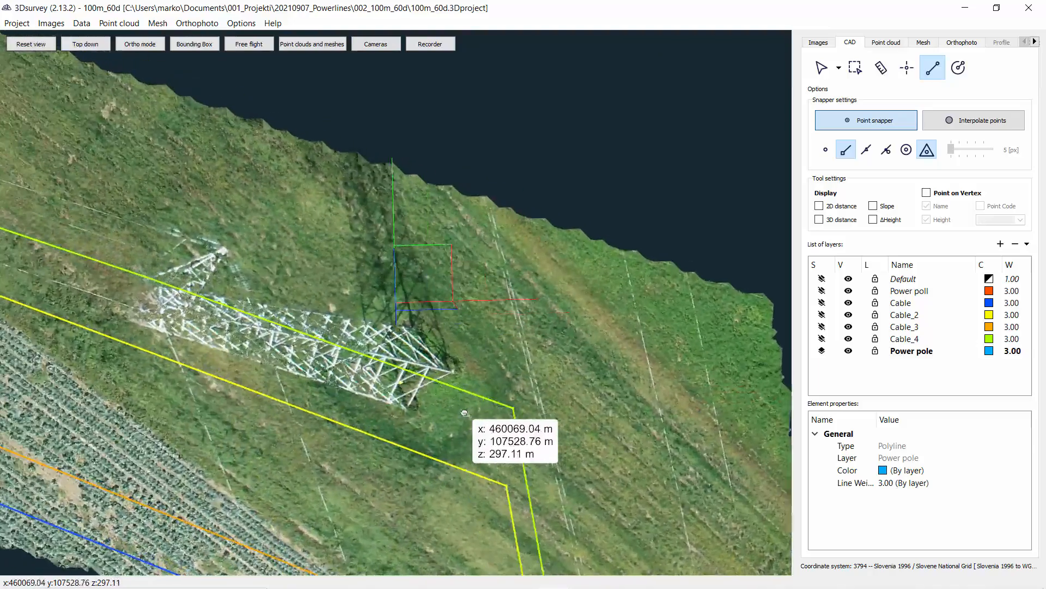
pyautogui.scroll(8, 414, 403)
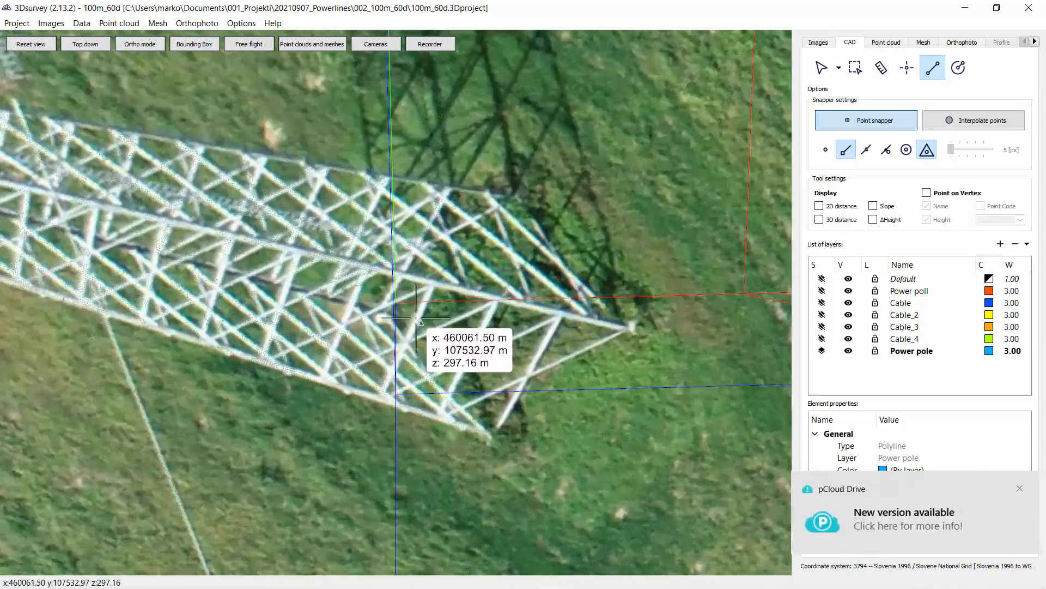
pyautogui.click(1016, 488)
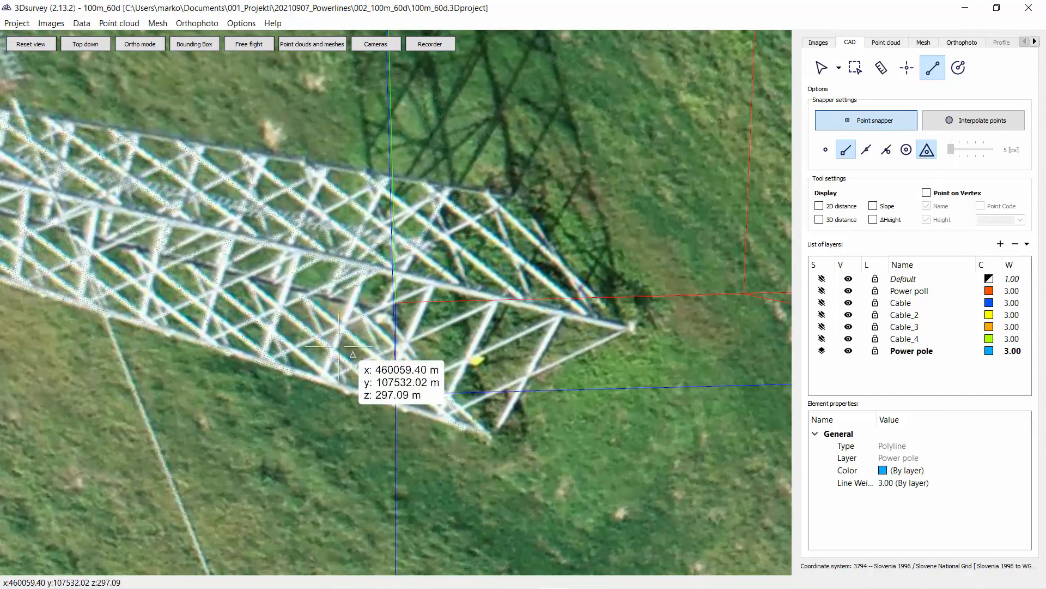
pyautogui.click(381, 314)
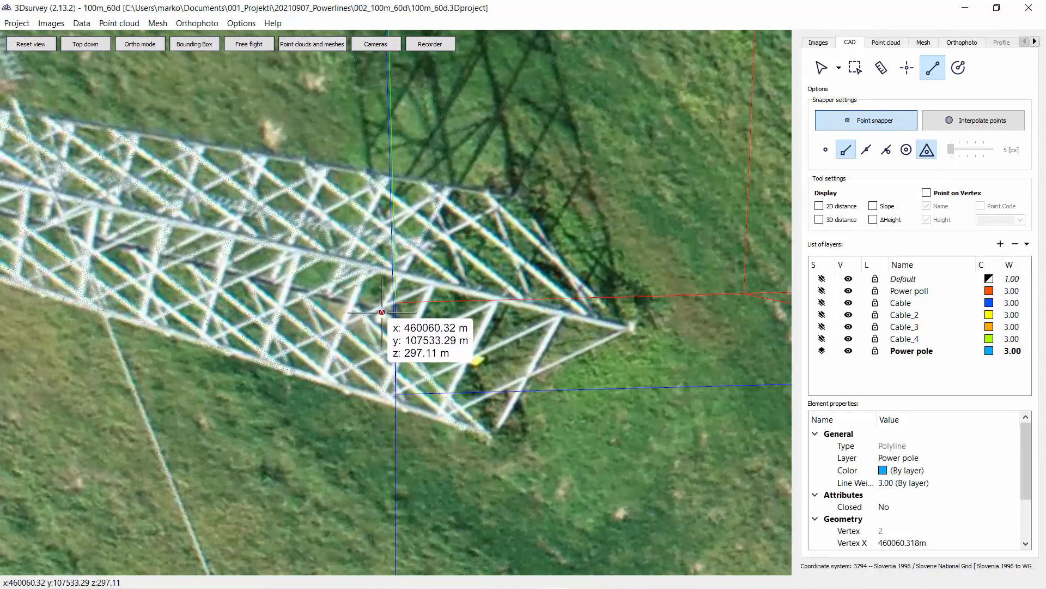
pyautogui.click(490, 438)
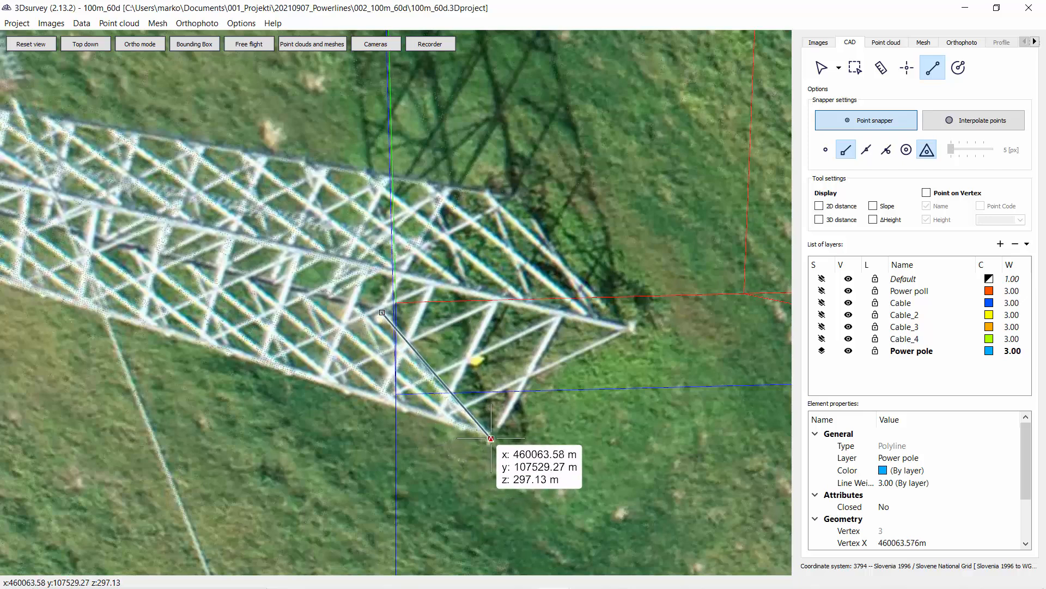
pyautogui.click(632, 327)
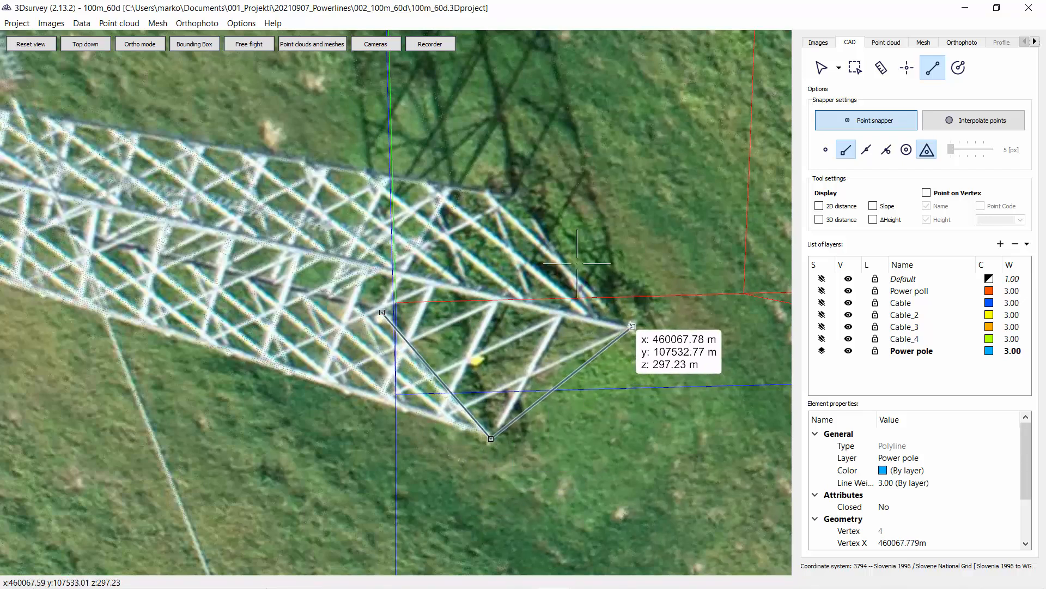
pyautogui.click(514, 194)
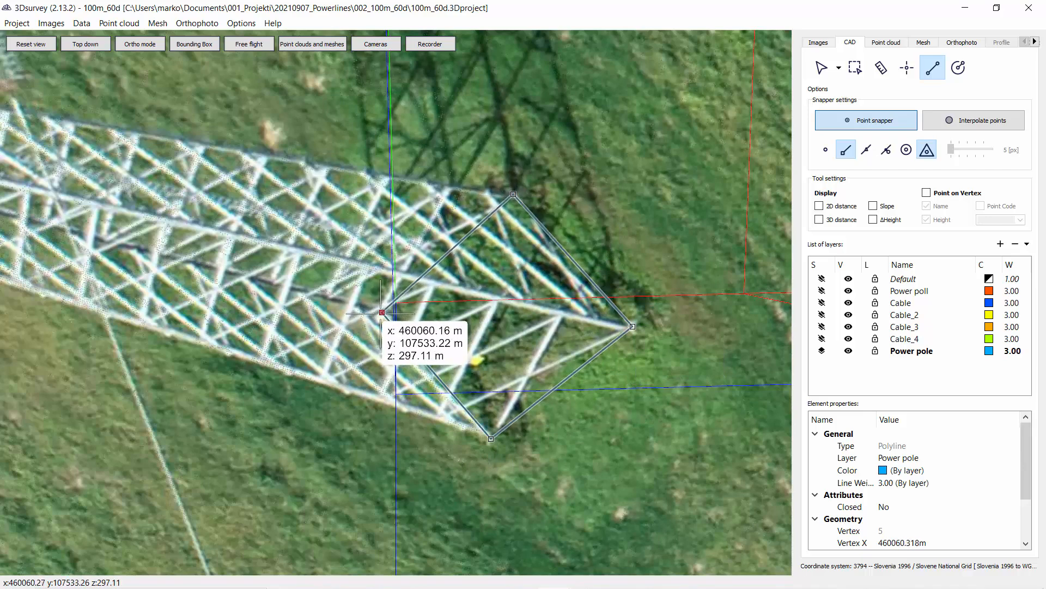
pyautogui.click(381, 313)
# Step: Draw a polyline from one base corner of the second pylon up to its top where the blue cable attaches
pyautogui.scroll(-6, 475, 332)
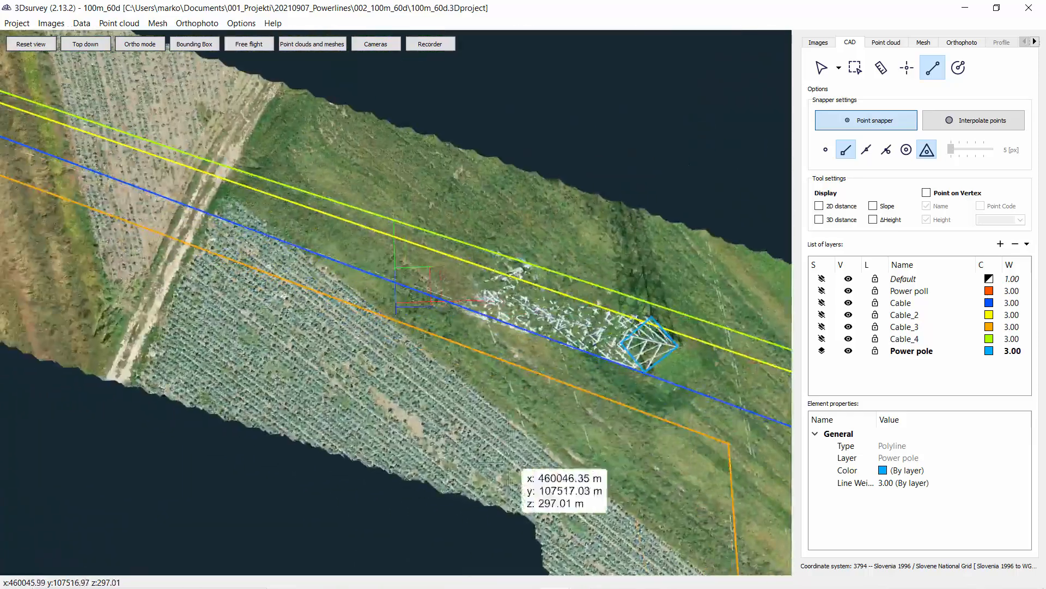
pyautogui.moveTo(509, 459); pyautogui.dragTo(558, 302)
pyautogui.scroll(-2, 558, 303)
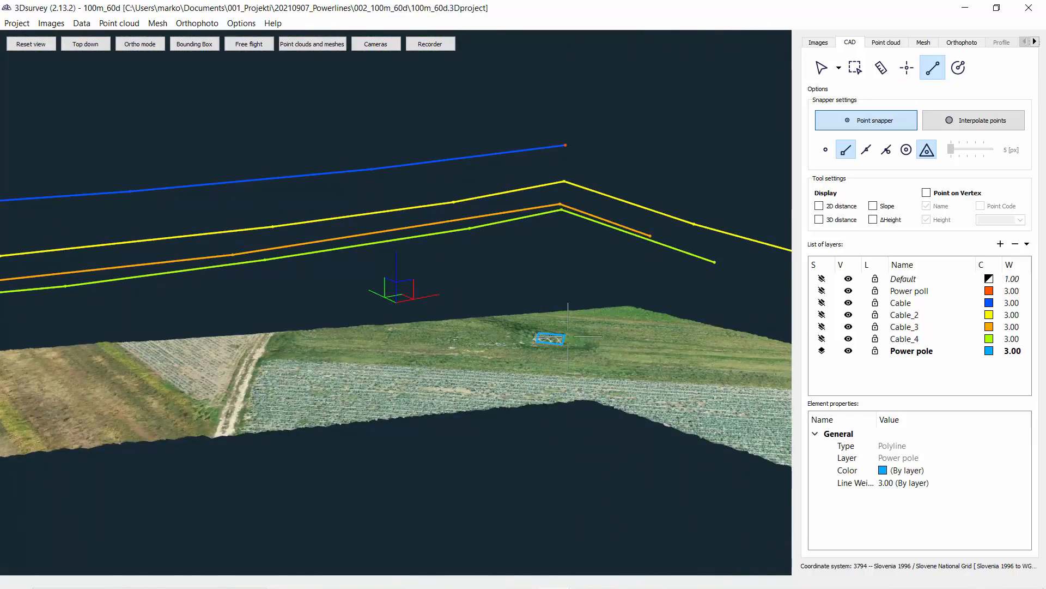
pyautogui.scroll(4, 568, 343)
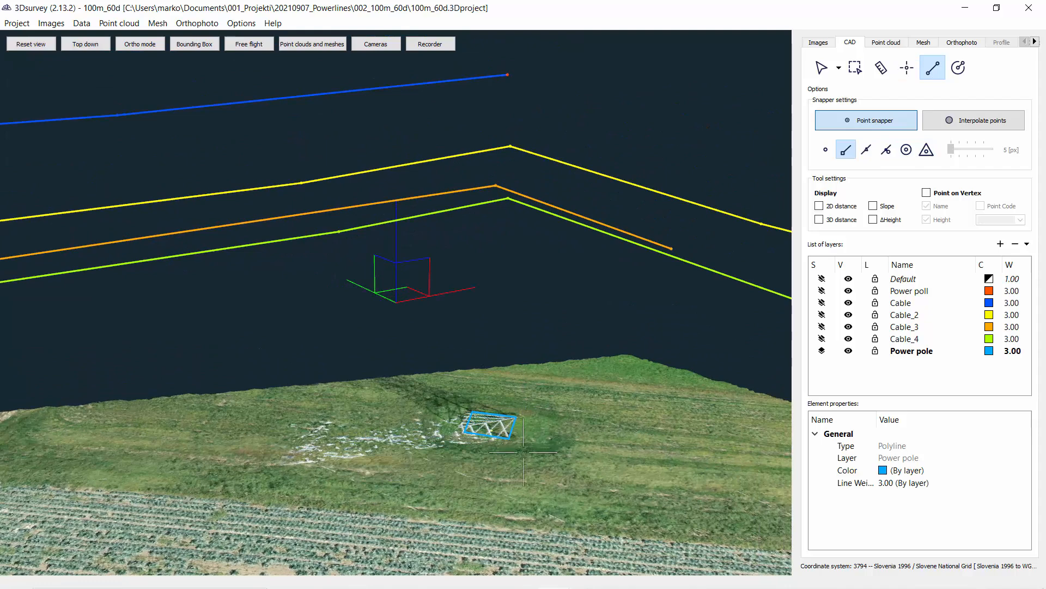
pyautogui.click(508, 438)
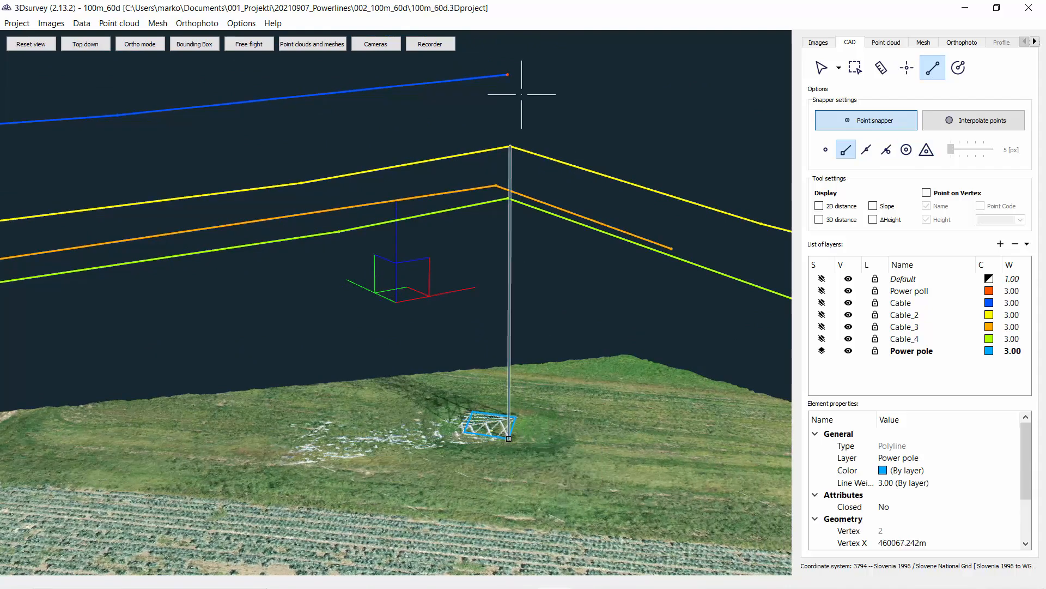
pyautogui.click(509, 76)
pyautogui.rightClick(508, 75)
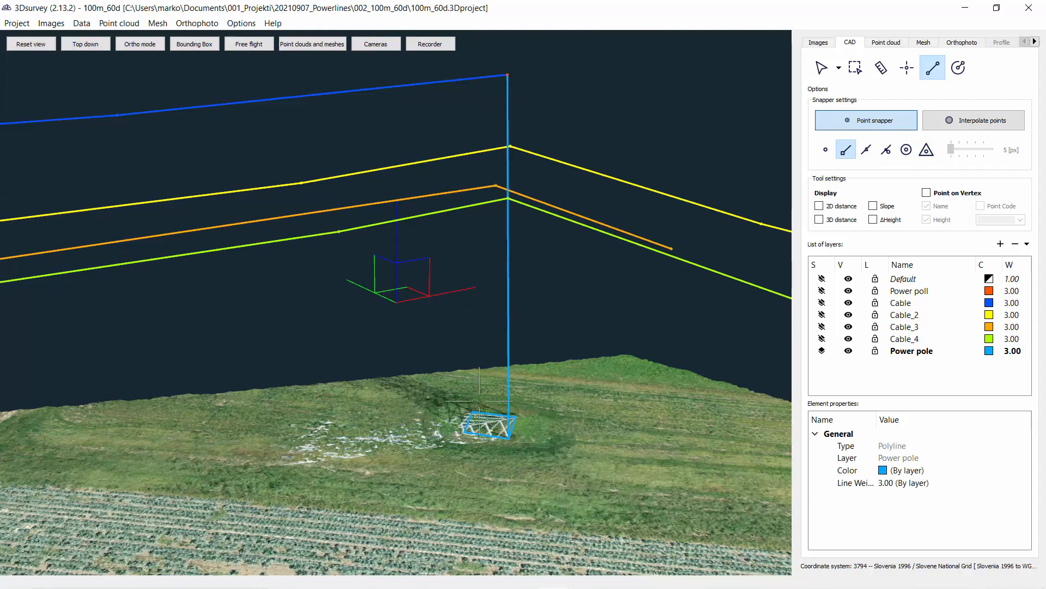
# Step: Draw a polyline zigzagging between the remaining base corners and the second pylon's top to form its legs
pyautogui.click(464, 431)
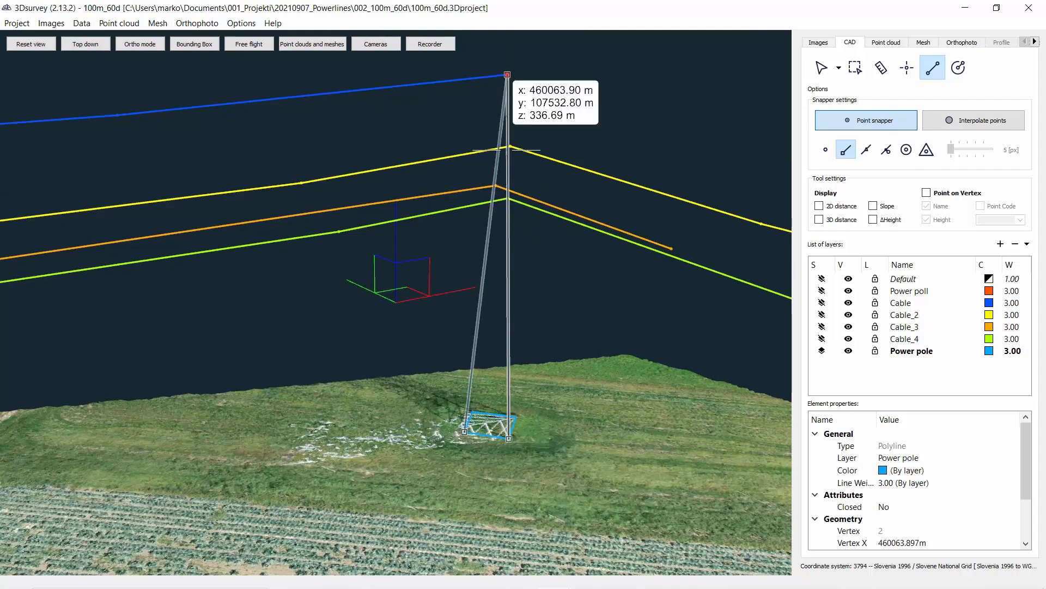
pyautogui.click(507, 75)
pyautogui.moveTo(444, 402); pyautogui.dragTo(657, 406)
pyautogui.click(248, 468)
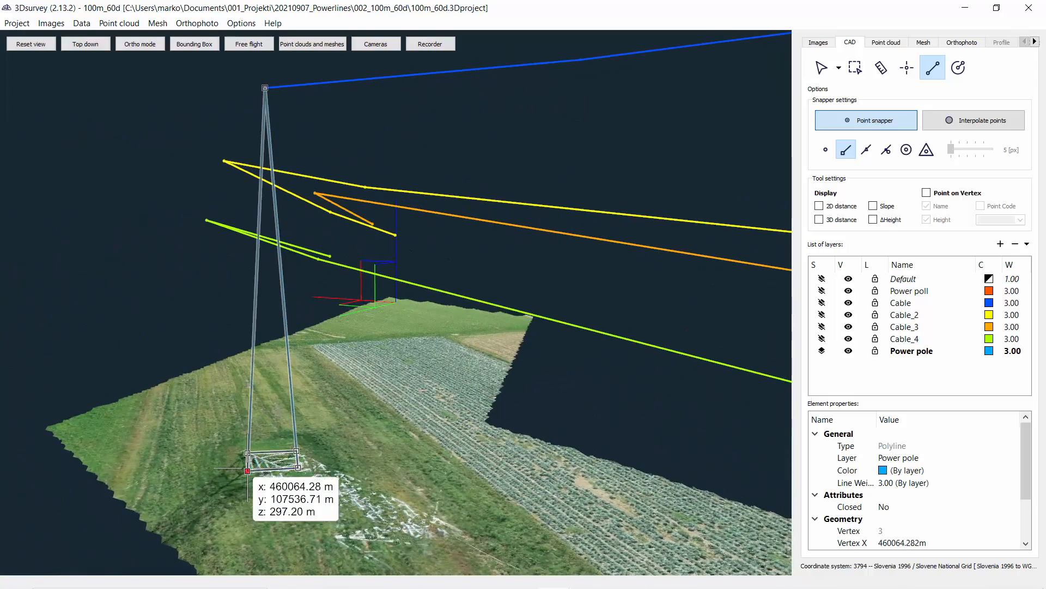
pyautogui.click(265, 87)
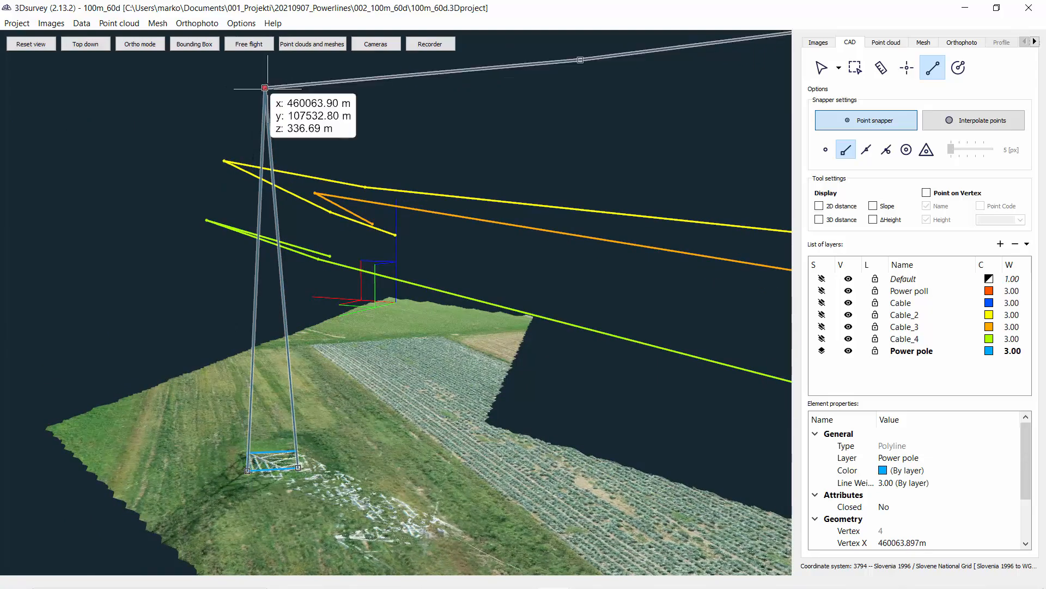
pyautogui.moveTo(180, 492); pyautogui.dragTo(243, 502)
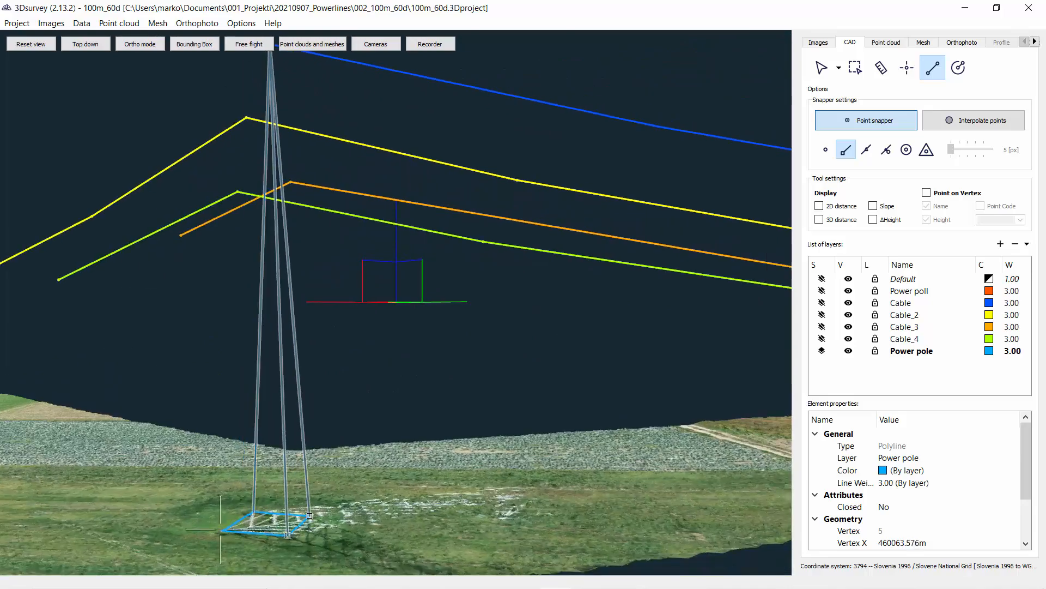
pyautogui.click(224, 513)
pyautogui.moveTo(259, 123); pyautogui.dragTo(296, 286, button='middle')
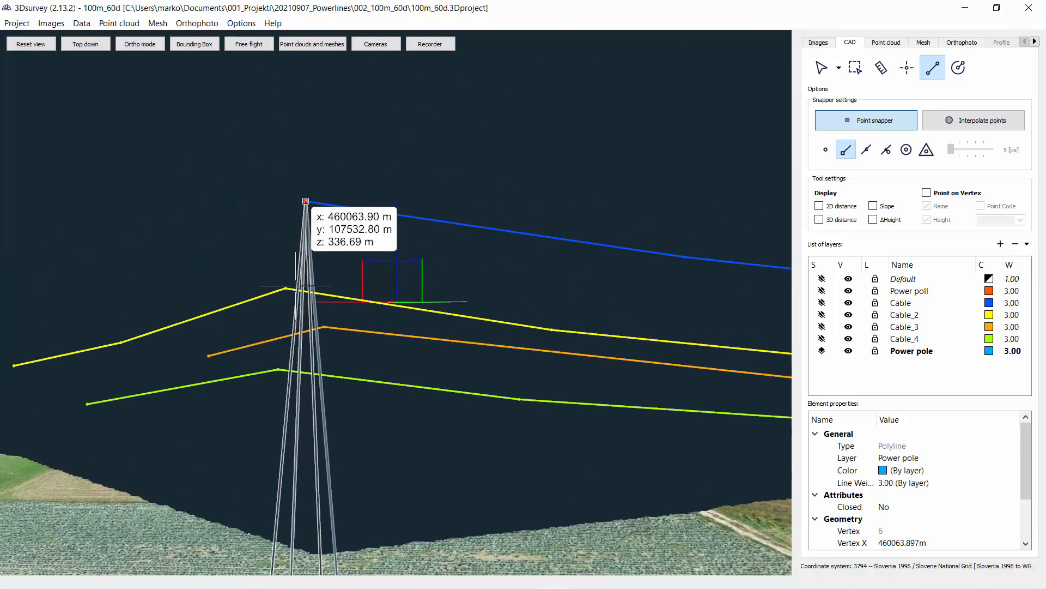
pyautogui.click(305, 201)
pyautogui.rightClick(306, 202)
# Step: Draw polylines from the first pylon's base corners up to its top cable point to form its legs
pyautogui.scroll(-5, 253, 240)
pyautogui.moveTo(253, 241); pyautogui.dragTo(63, 258, button='middle')
pyautogui.scroll(-3, 117, 329)
pyautogui.moveTo(392, 349); pyautogui.dragTo(252, 394, button='middle')
pyautogui.scroll(4, 388, 463)
pyautogui.moveTo(434, 448); pyautogui.dragTo(381, 349, button='middle')
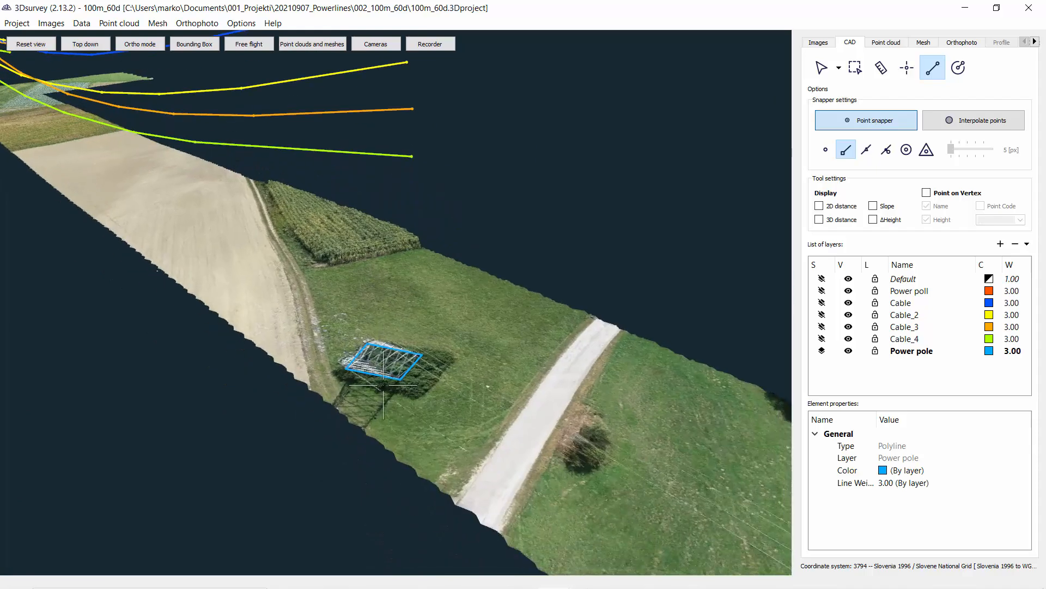
pyautogui.click(400, 379)
pyautogui.moveTo(401, 186); pyautogui.dragTo(415, 269, button='middle')
pyautogui.click(403, 89)
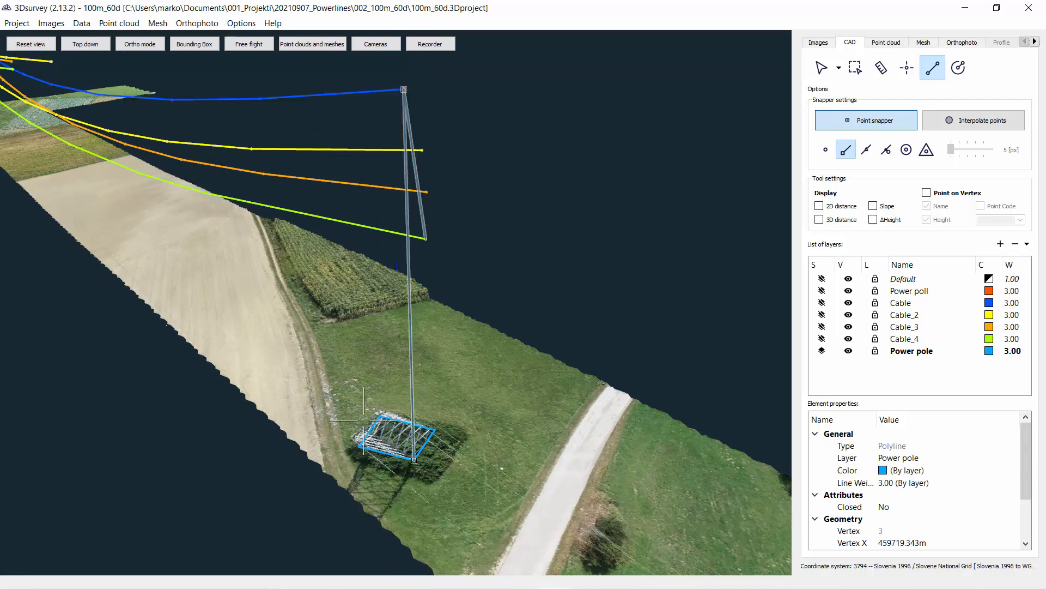
pyautogui.click(358, 446)
pyautogui.rightClick(365, 421)
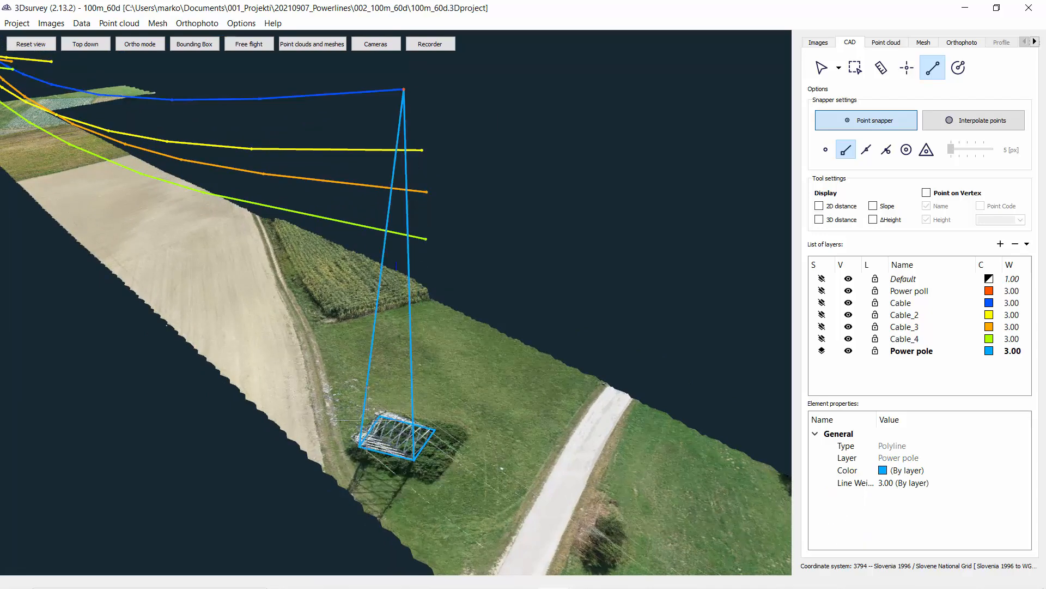
pyautogui.click(380, 415)
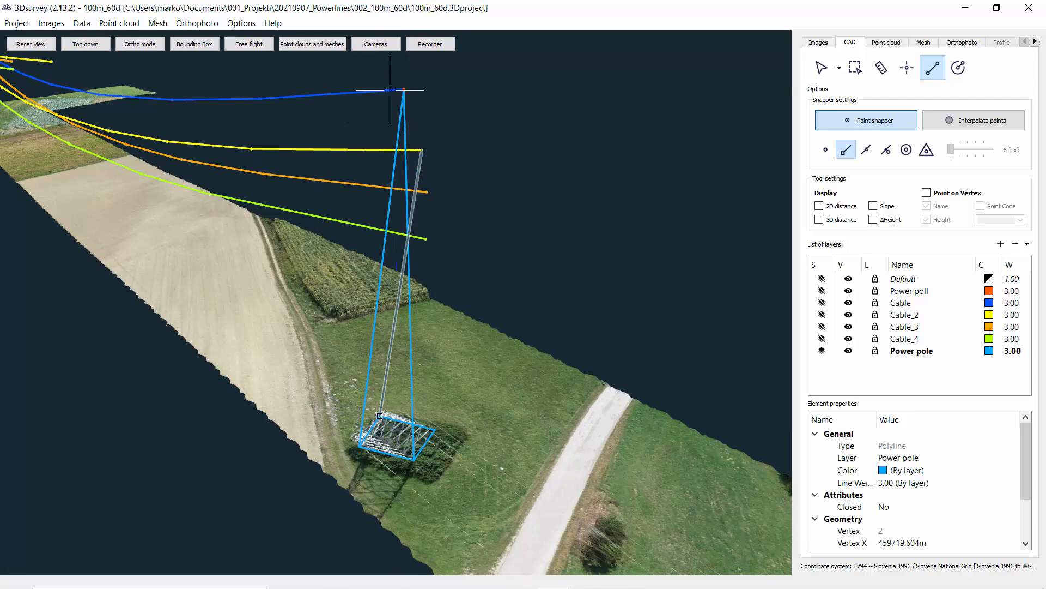
pyautogui.rightClick(434, 427)
# Step: Orbit around the corridor to review both vectorised pylons with their cables, then open the point cloud panel
pyautogui.scroll(-1, 395, 324)
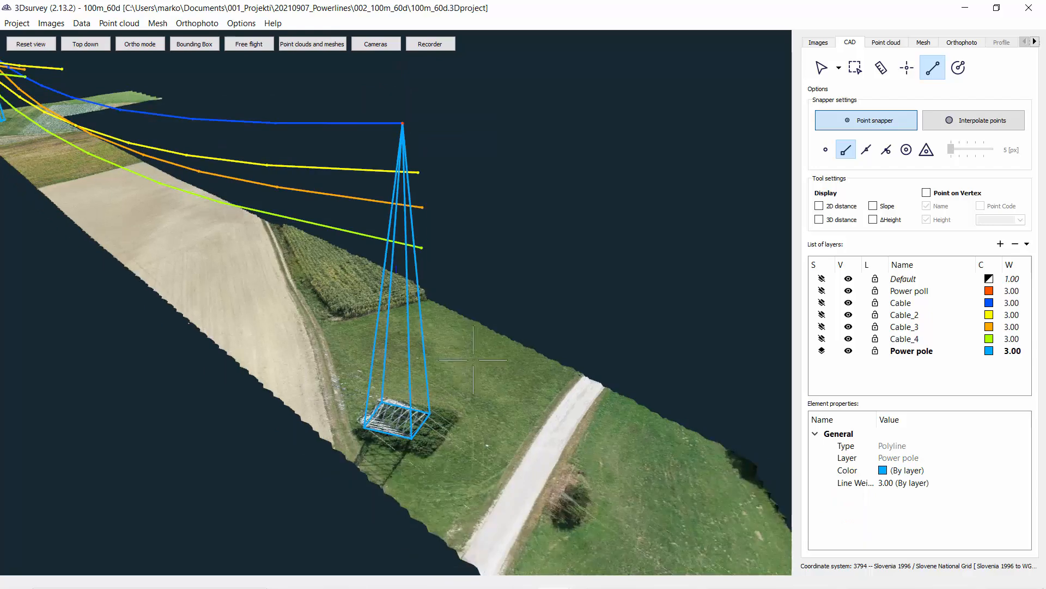
pyautogui.scroll(-5, 610, 381)
pyautogui.moveTo(619, 422); pyautogui.dragTo(551, 334)
pyautogui.moveTo(414, 299); pyautogui.dragTo(422, 364, button='middle')
pyautogui.scroll(1, 421, 364)
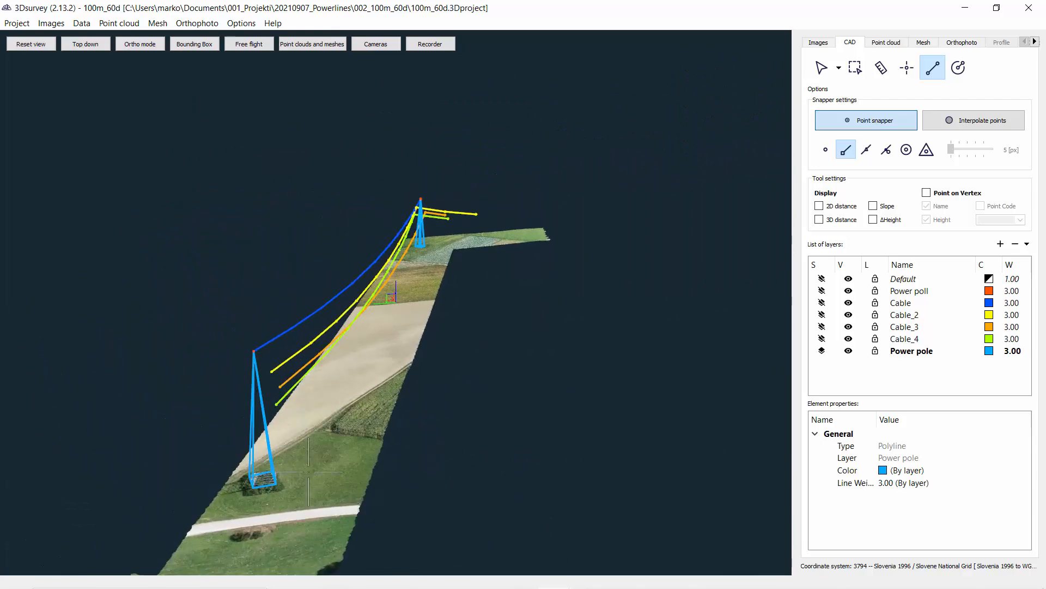
pyautogui.moveTo(288, 452); pyautogui.dragTo(388, 397, button='middle')
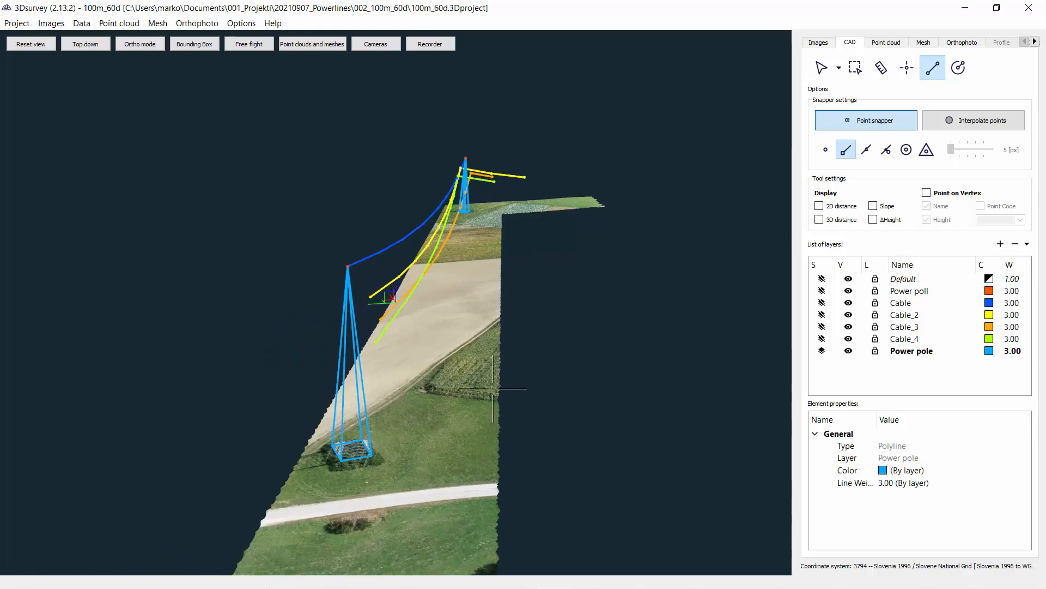
pyautogui.moveTo(493, 389); pyautogui.dragTo(398, 370)
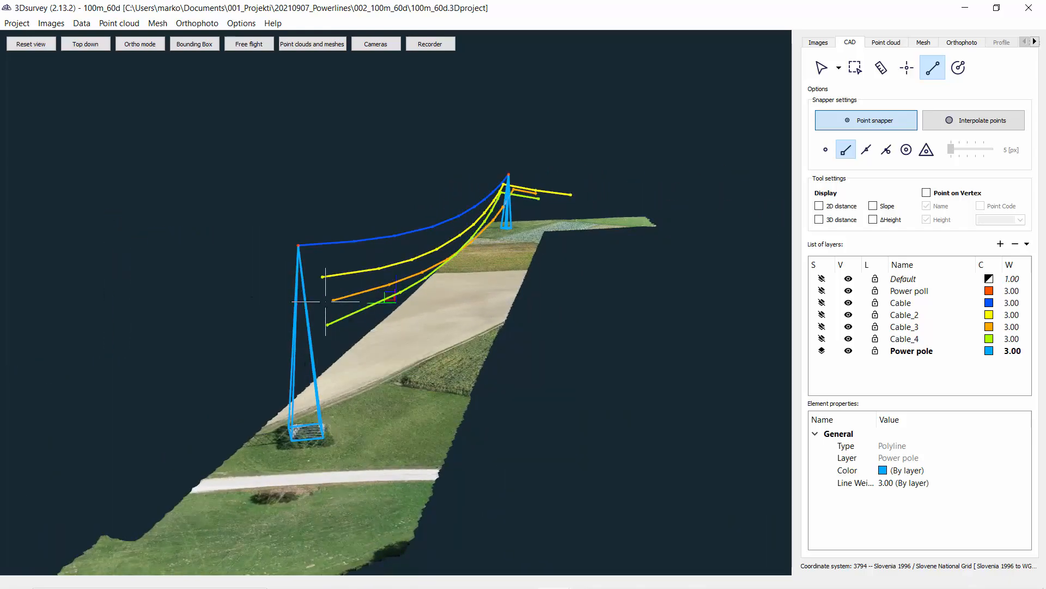
pyautogui.moveTo(325, 301); pyautogui.dragTo(399, 370)
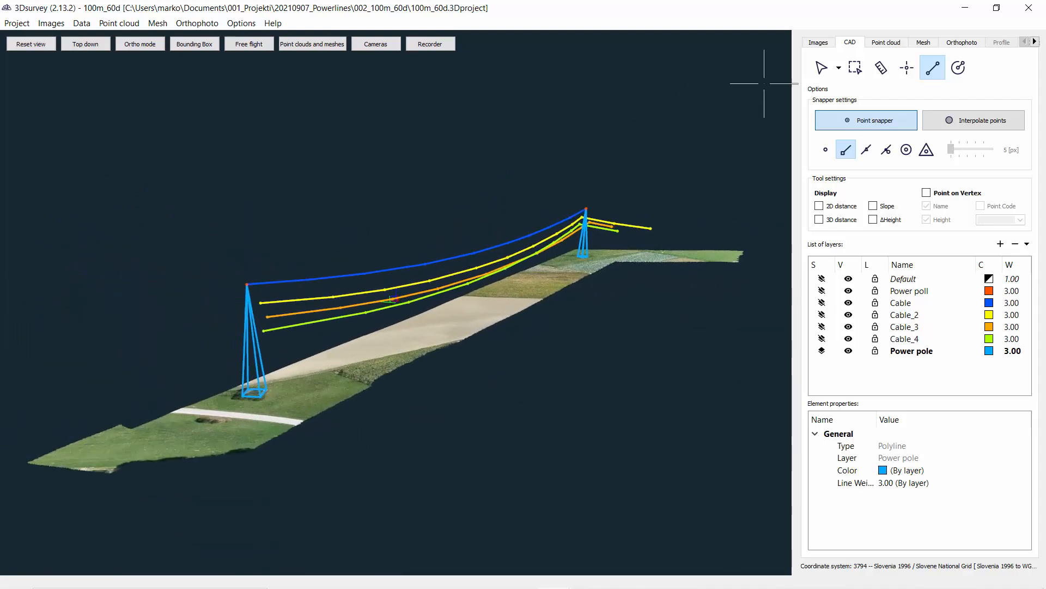
pyautogui.scroll(3, 282, 425)
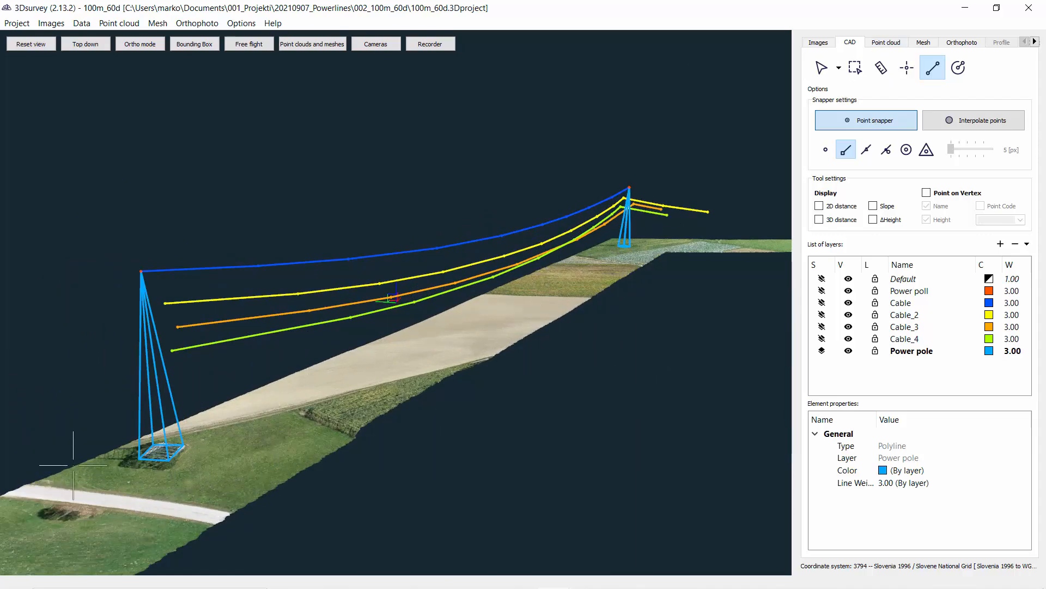
pyautogui.click(886, 42)
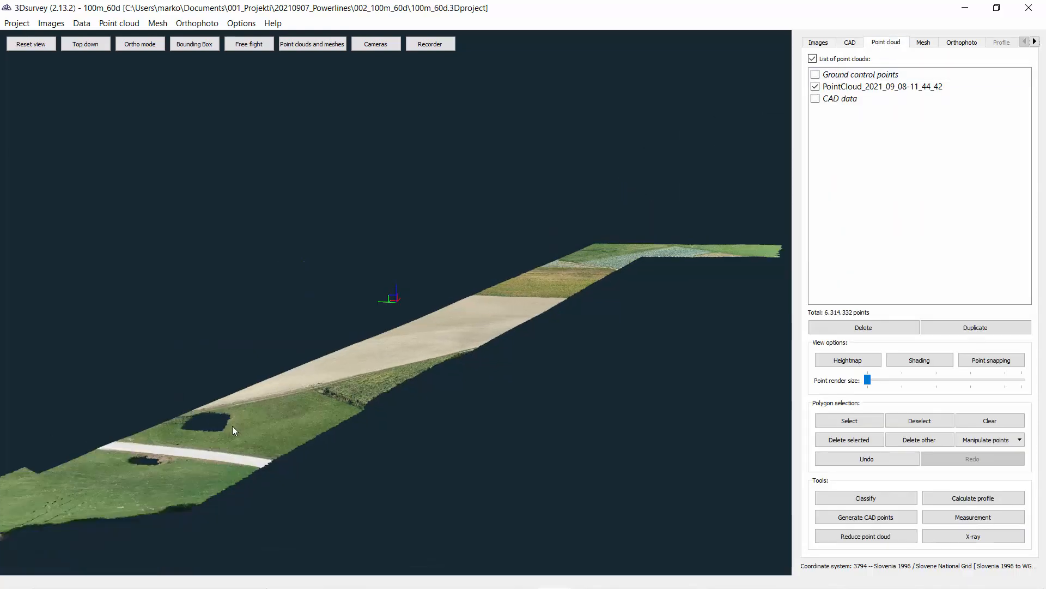
# Step: Add a new CAD layer named "Terrain Heights" and make it the active layer
pyautogui.moveTo(233, 425); pyautogui.dragTo(400, 278)
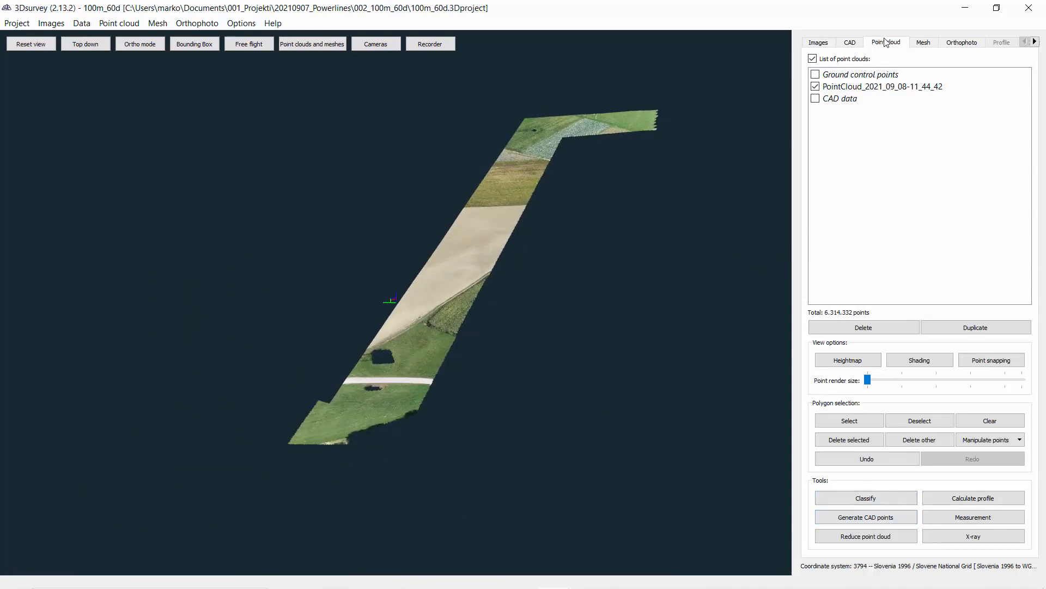
pyautogui.click(854, 44)
pyautogui.click(1000, 182)
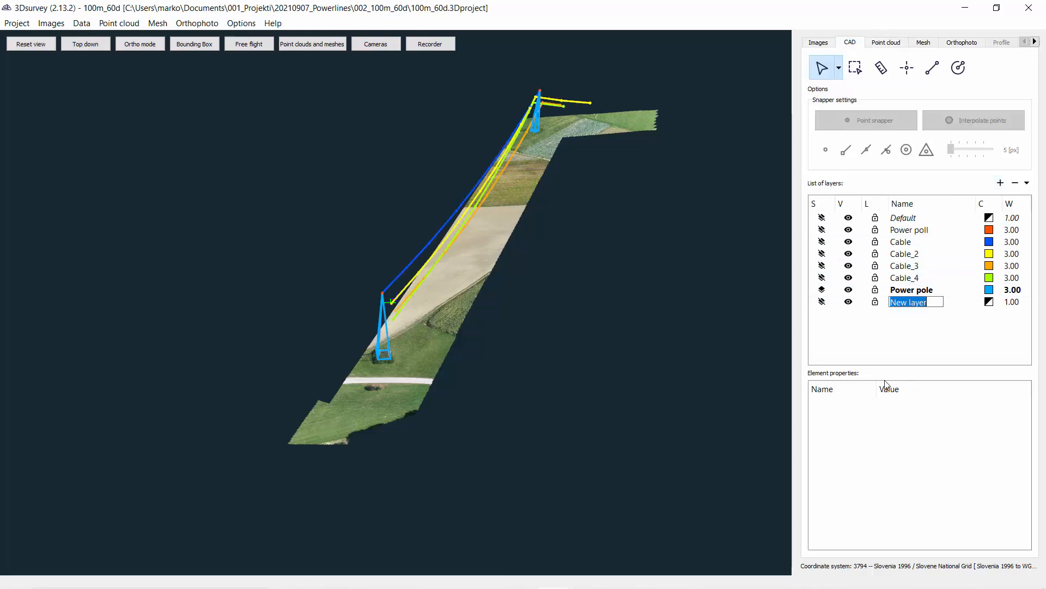
pyautogui.write('Terrain Heights')
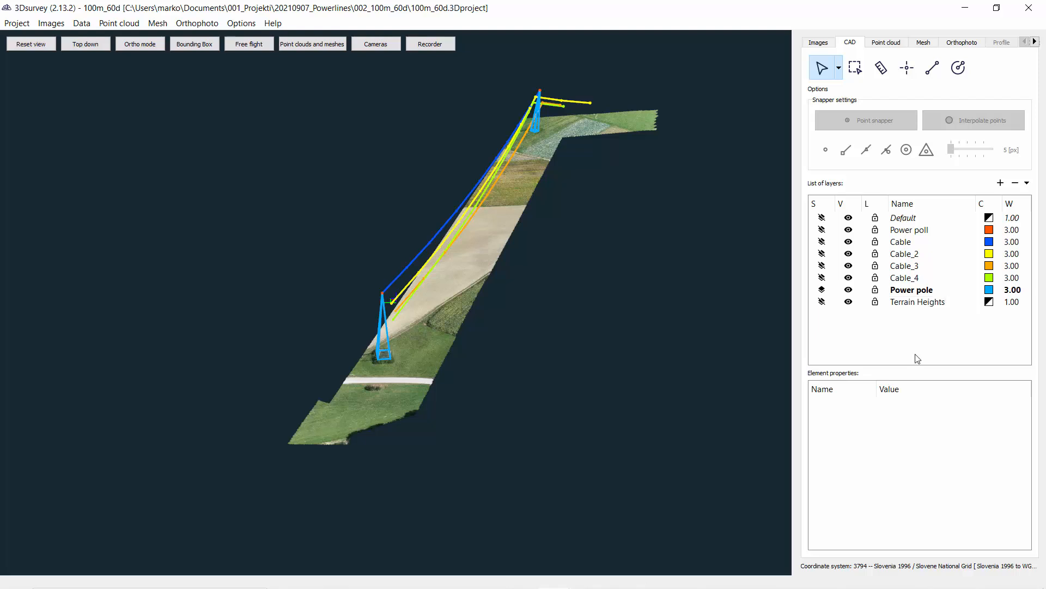
pyautogui.click(822, 301)
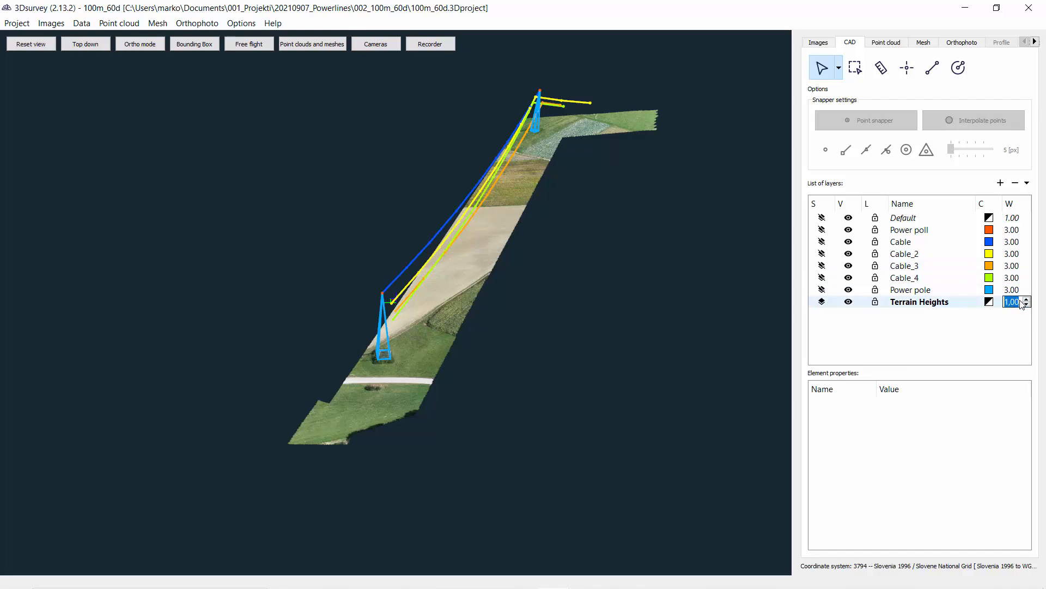
# Step: Select the corridor strip of the point cloud with a polygon selection
pyautogui.click(900, 43)
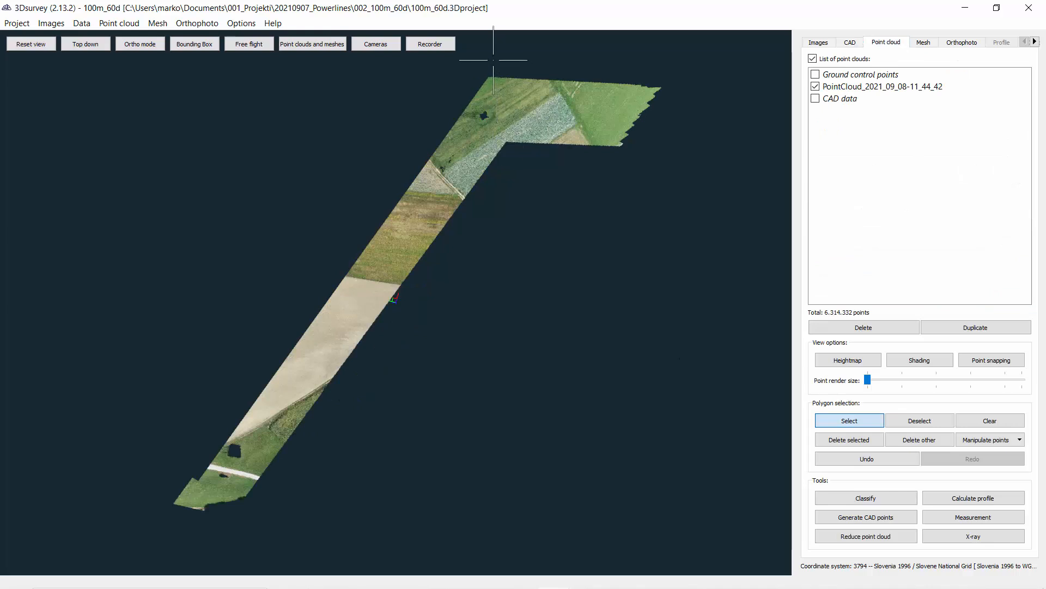
pyautogui.click(135, 527)
pyautogui.click(262, 544)
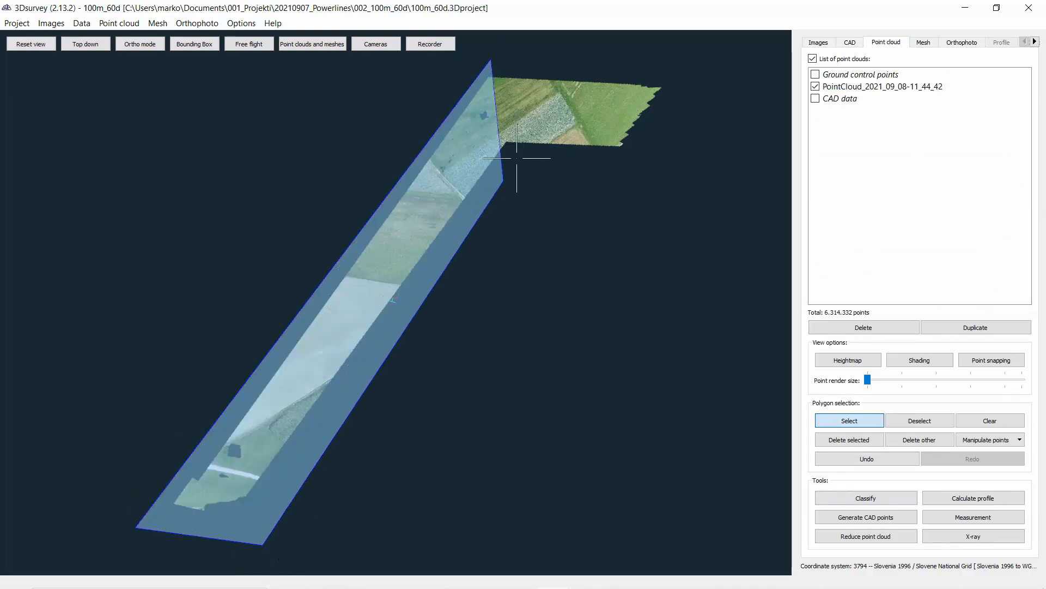
pyautogui.click(519, 151)
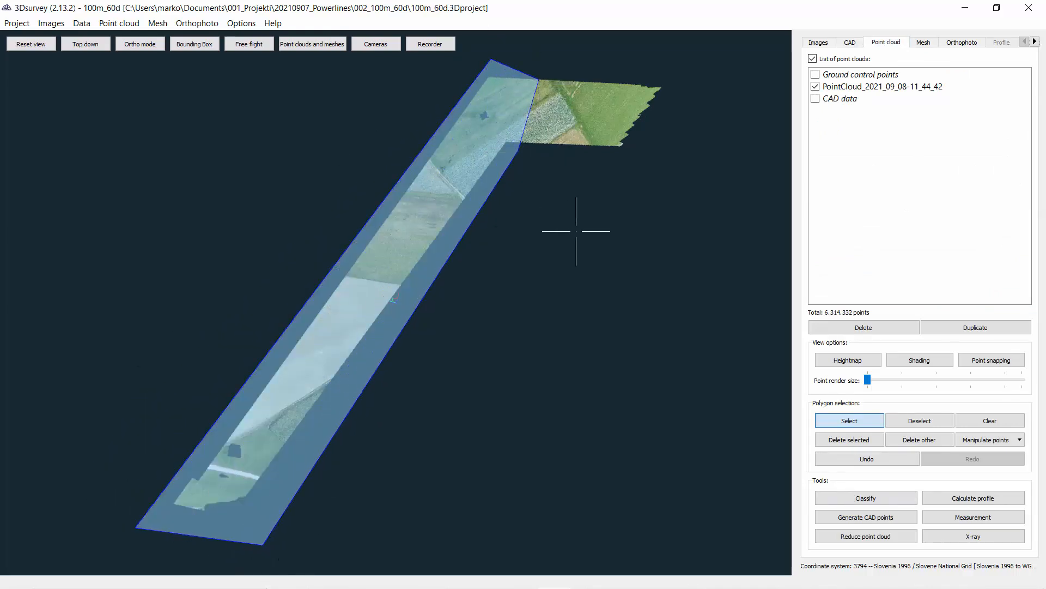
pyautogui.rightClick(746, 456)
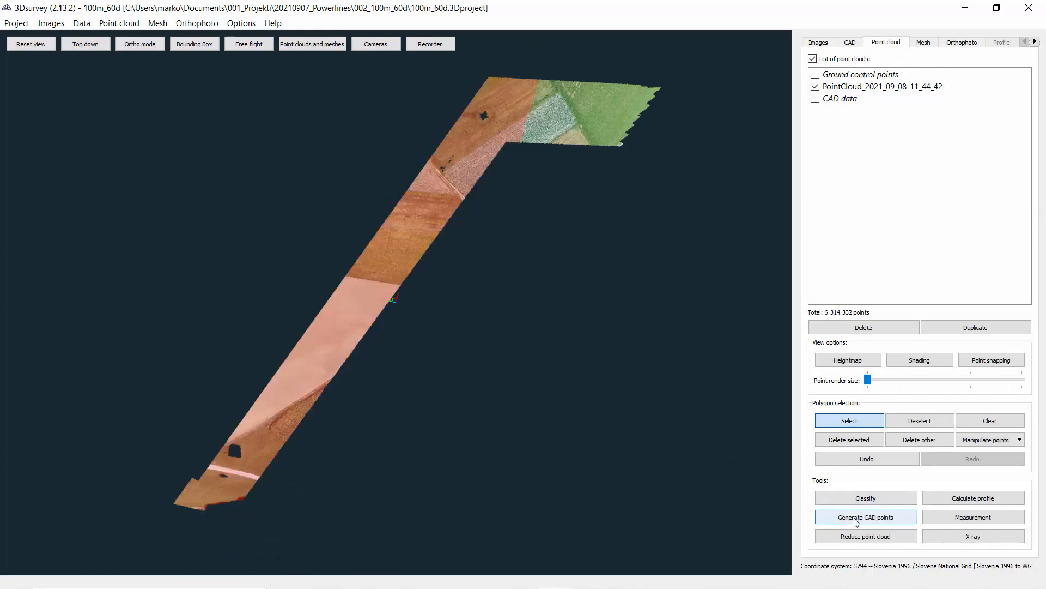
# Step: Generate CAD points from the current selection on the Terrain Heights layer with 10 m grid spacing and 1 m interpolation radius
pyautogui.click(853, 519)
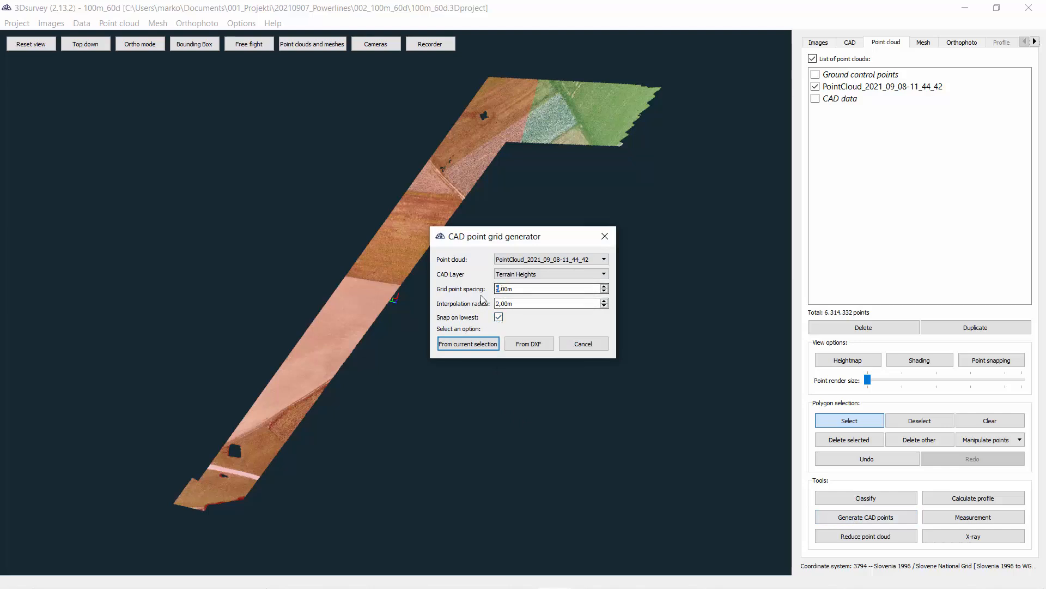
pyautogui.write('1')
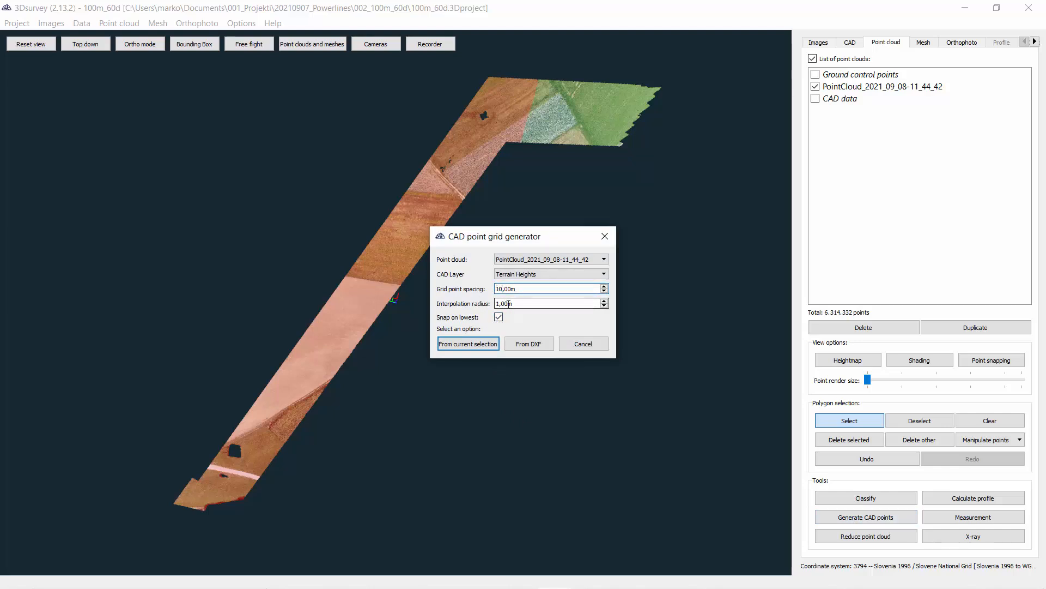
pyautogui.click(472, 344)
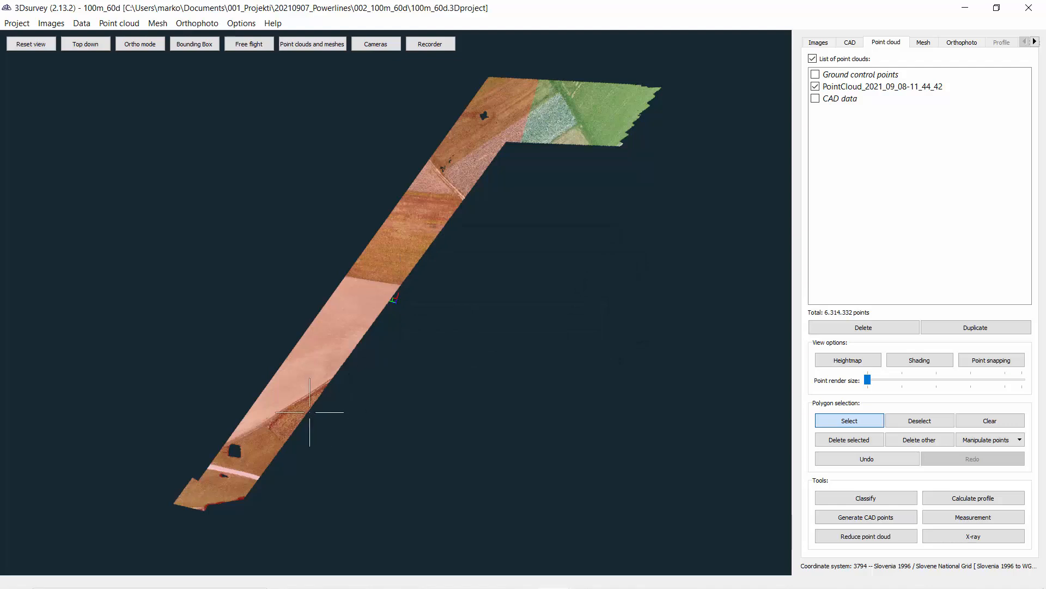
# Step: Pan and orbit around the corridor to examine the generated terrain height points beneath the cables
pyautogui.scroll(5, 268, 407)
pyautogui.moveTo(274, 407); pyautogui.dragTo(409, 386)
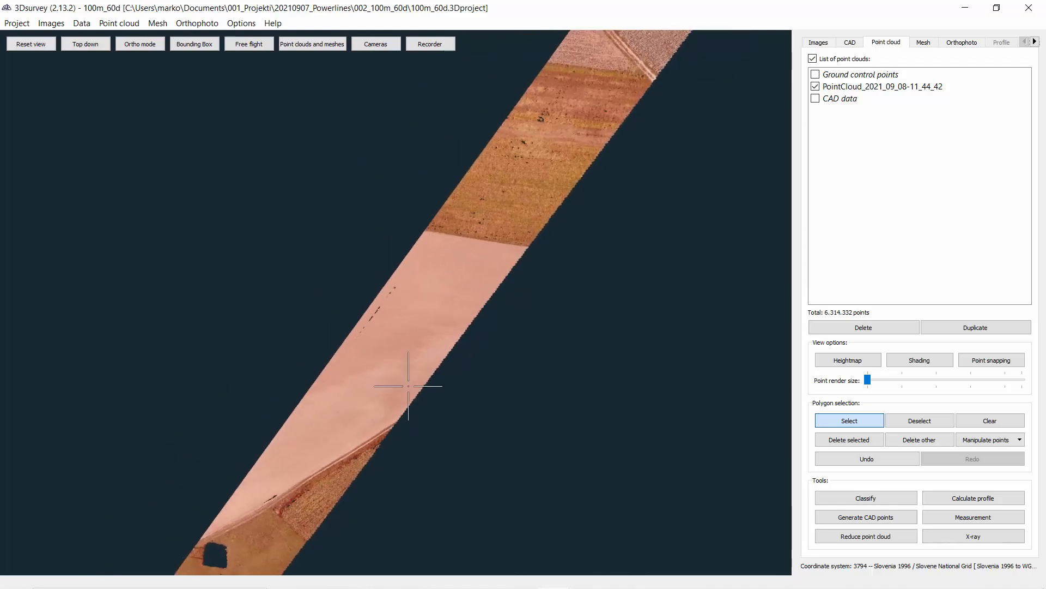
pyautogui.moveTo(408, 385); pyautogui.dragTo(382, 435, button='right')
pyautogui.moveTo(382, 435); pyautogui.dragTo(363, 369)
pyautogui.moveTo(363, 369); pyautogui.dragTo(626, 268, button='right')
pyautogui.click(850, 42)
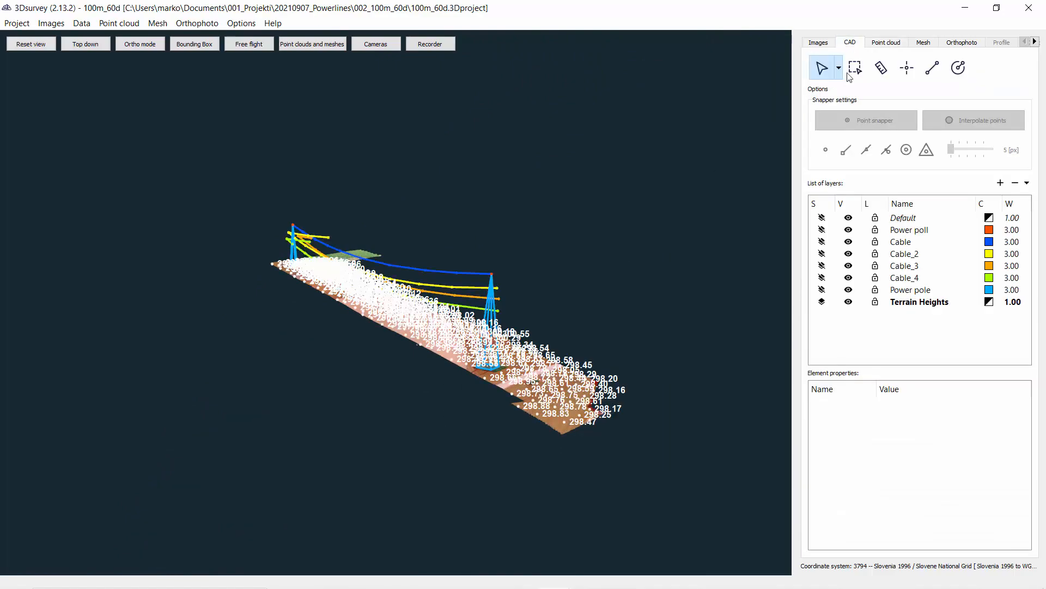
pyautogui.moveTo(705, 330); pyautogui.dragTo(343, 396, button='right')
pyautogui.scroll(3, 343, 397)
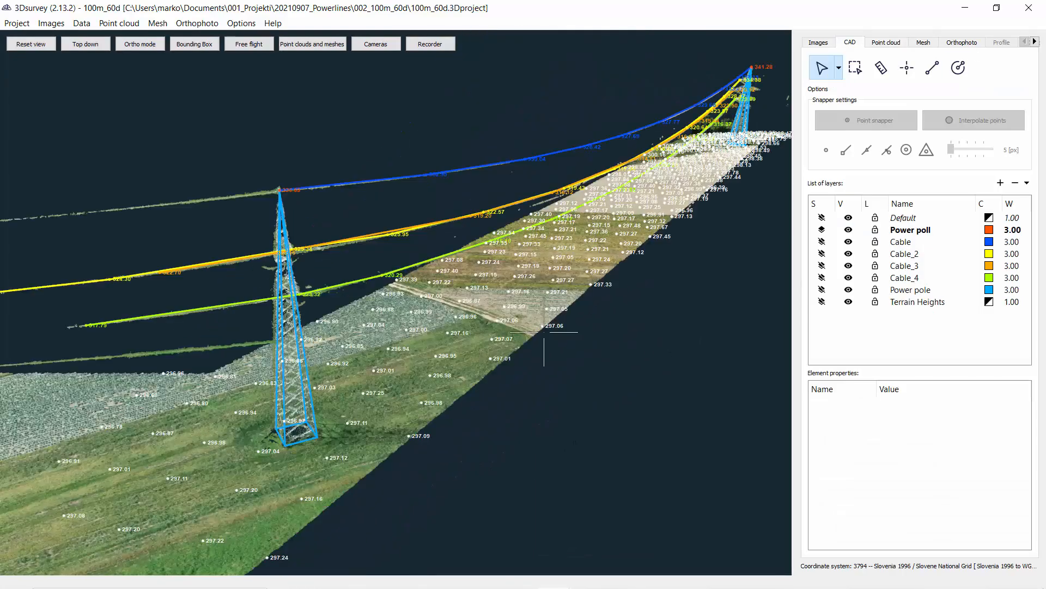
pyautogui.scroll(-3, 461, 278)
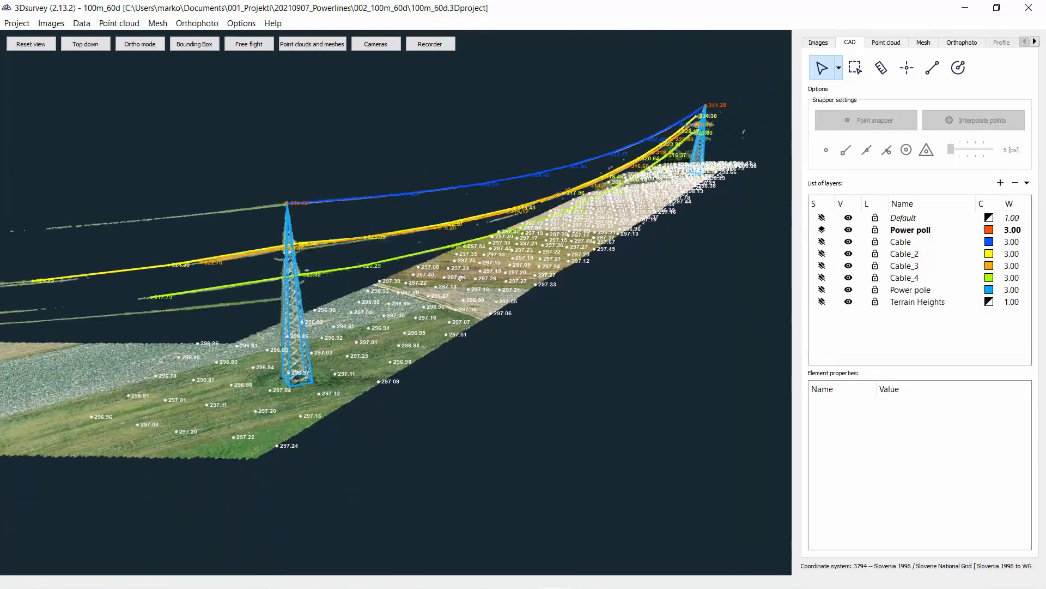
pyautogui.moveTo(461, 278)
pyautogui.mouseDown(button='right')
pyautogui.moveTo(444, 271)
pyautogui.moveTo(466, 282)
pyautogui.mouseUp(button='right')
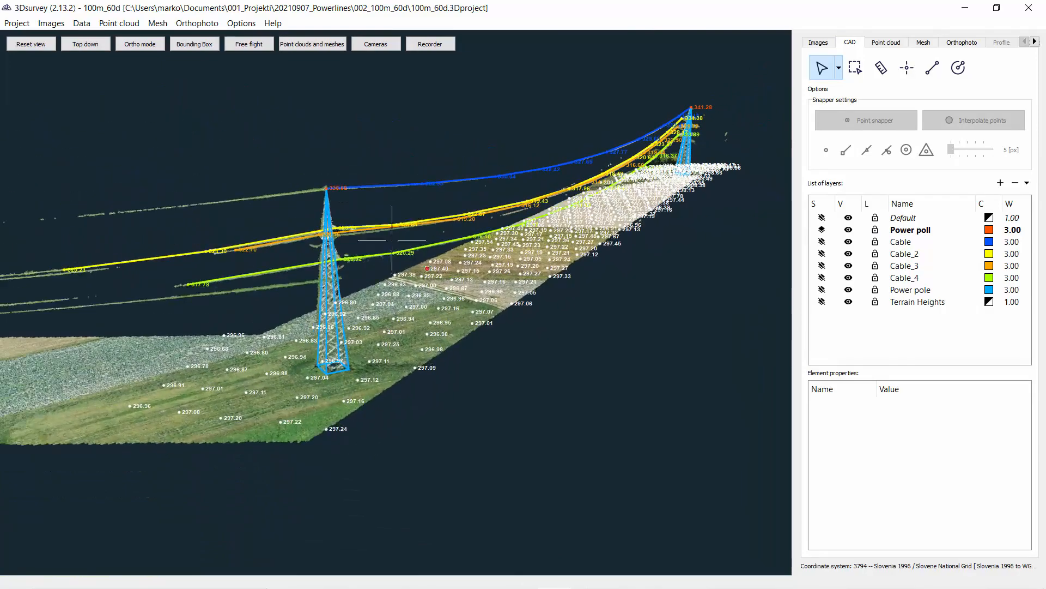
pyautogui.scroll(2, 536, 319)
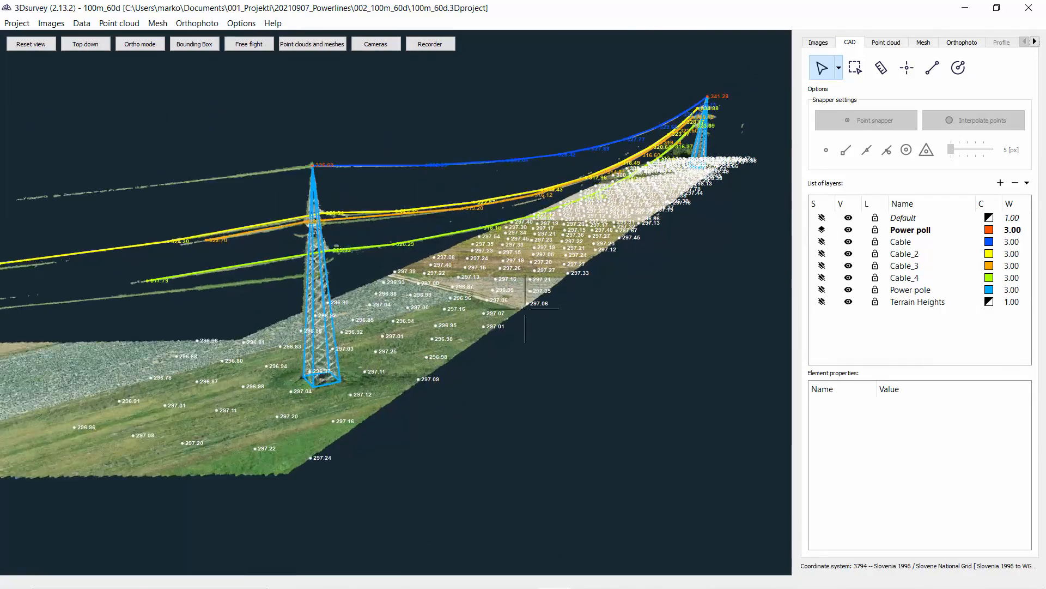
pyautogui.moveTo(657, 249); pyautogui.dragTo(580, 309)
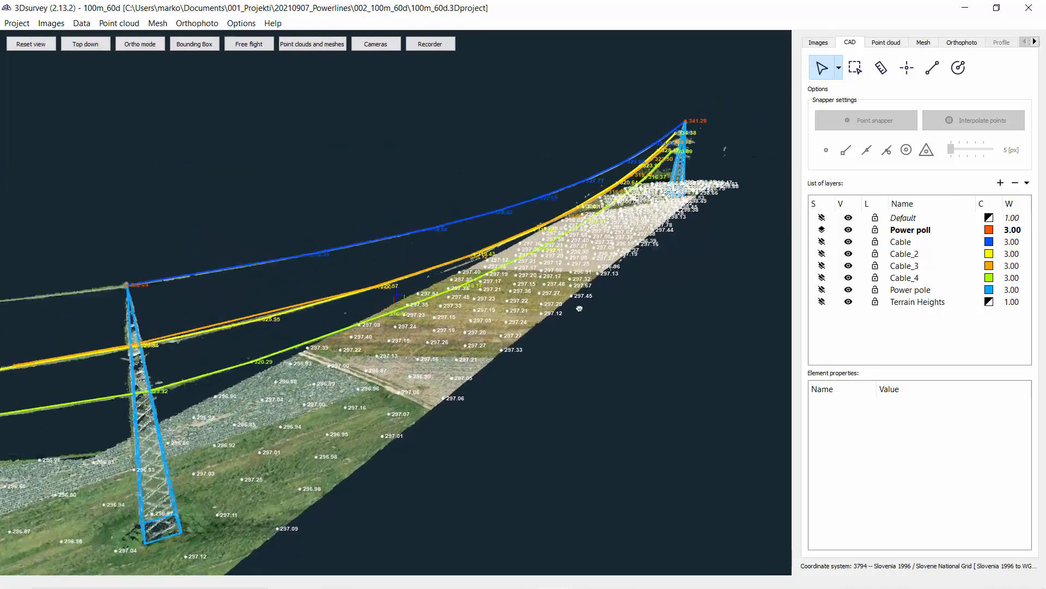
pyautogui.scroll(3, 579, 309)
pyautogui.moveTo(581, 308); pyautogui.dragTo(427, 249, button='right')
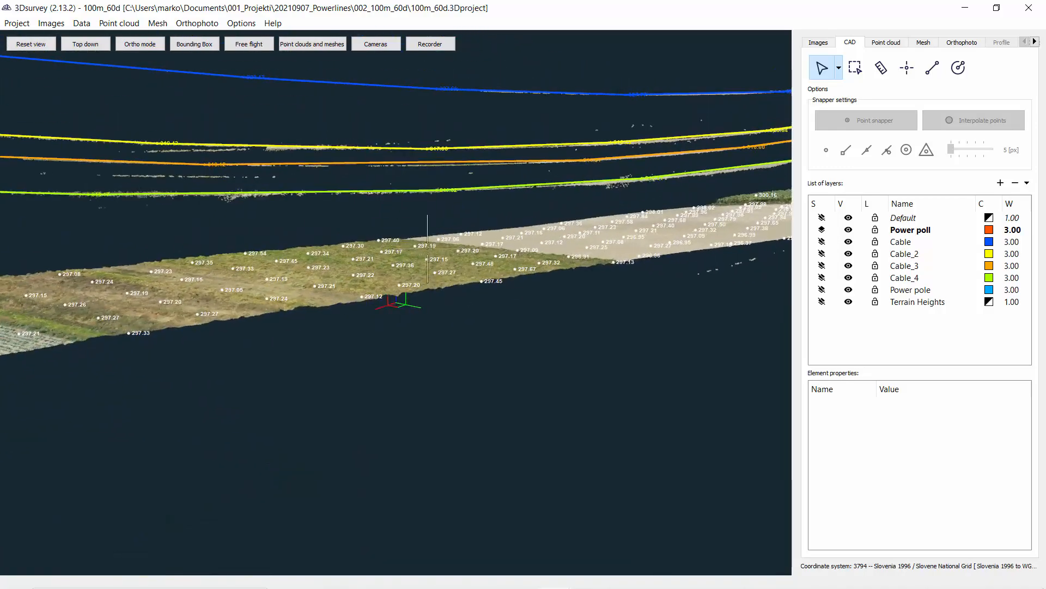
pyautogui.moveTo(613, 241); pyautogui.dragTo(522, 208, button='right')
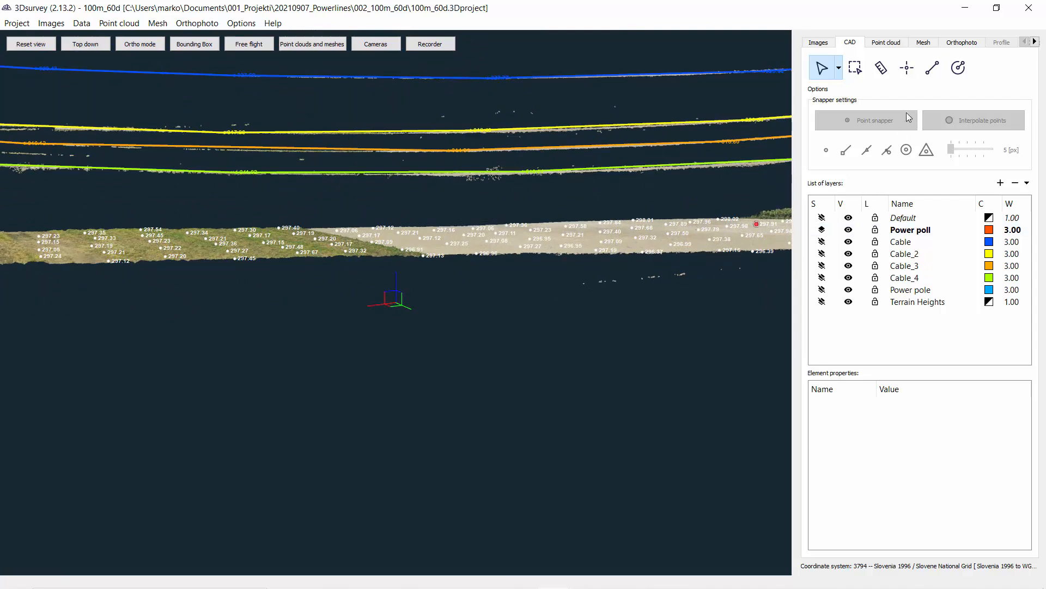
# Step: Measure the height difference from the lowest green cable down to the ground point beneath it
pyautogui.click(883, 70)
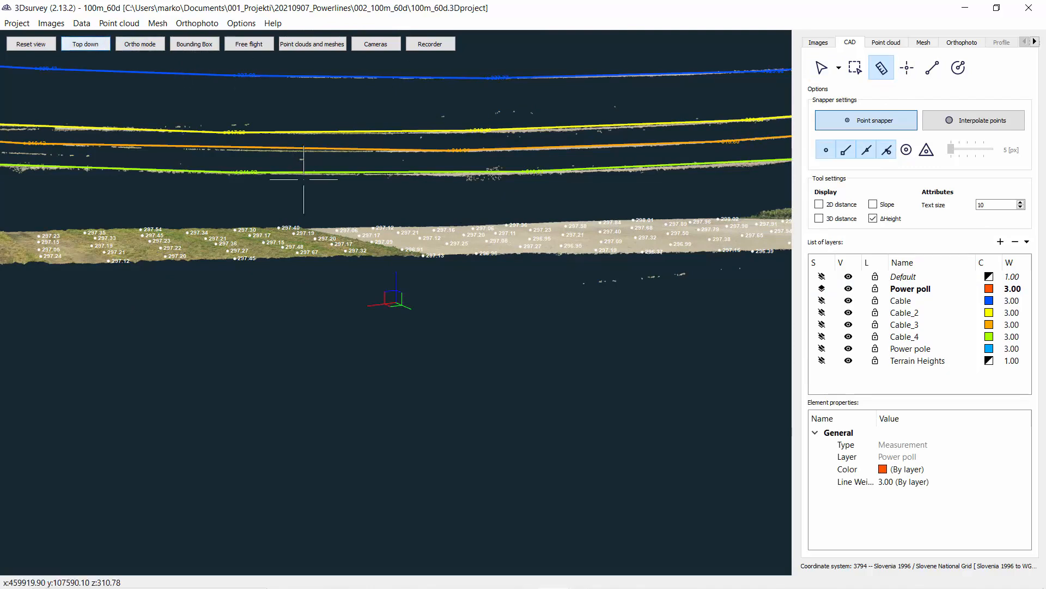
pyautogui.moveTo(535, 218)
pyautogui.mouseDown()
pyautogui.moveTo(522, 214)
pyautogui.moveTo(552, 213)
pyautogui.mouseUp()
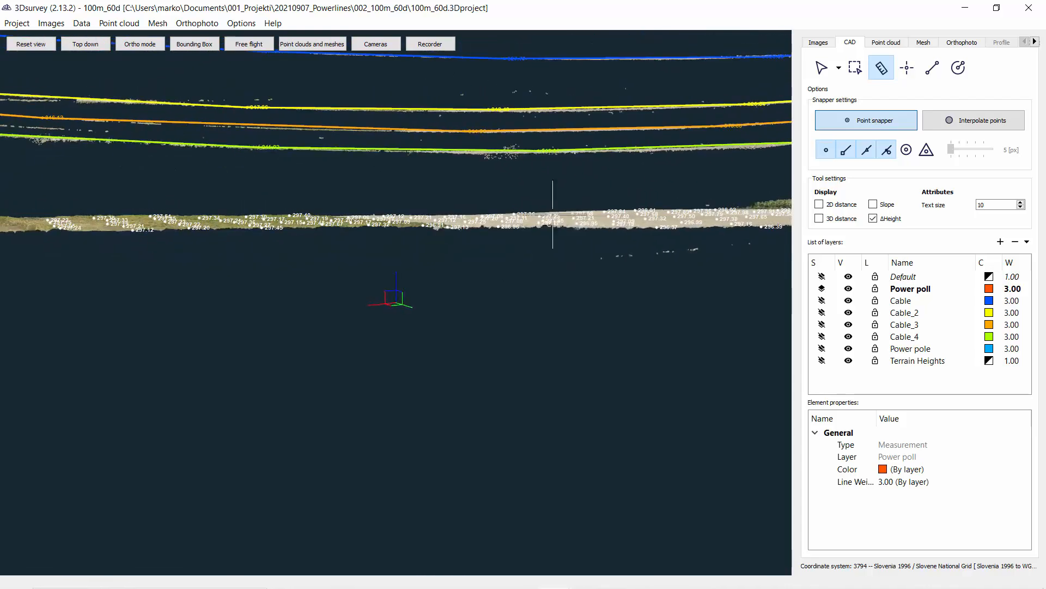
pyautogui.click(504, 151)
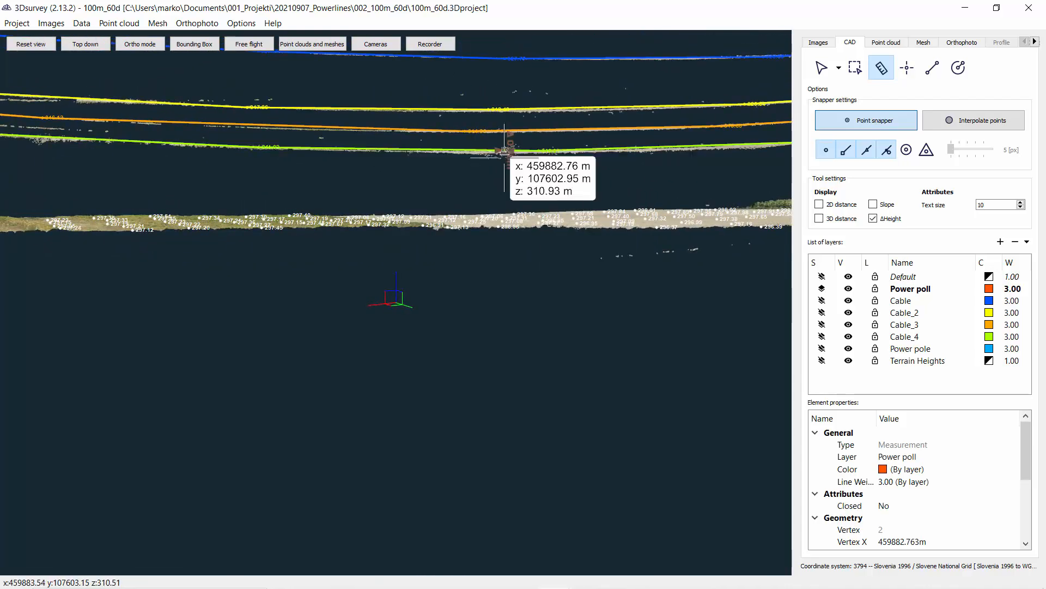
pyautogui.click(89, 45)
pyautogui.moveTo(545, 251); pyautogui.dragTo(506, 439)
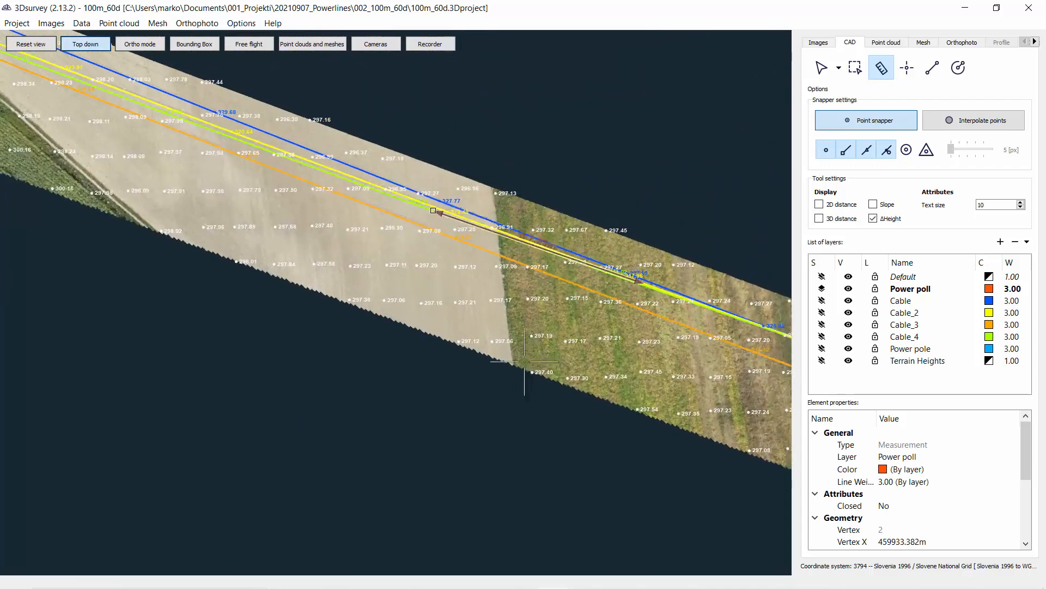
pyautogui.scroll(1, 434, 228)
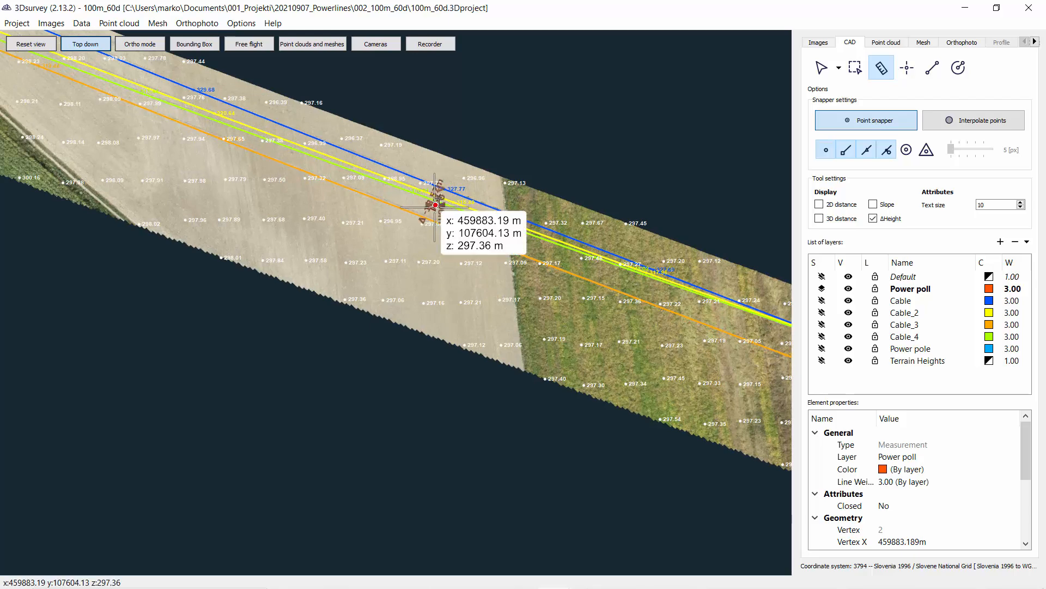
pyautogui.click(435, 205)
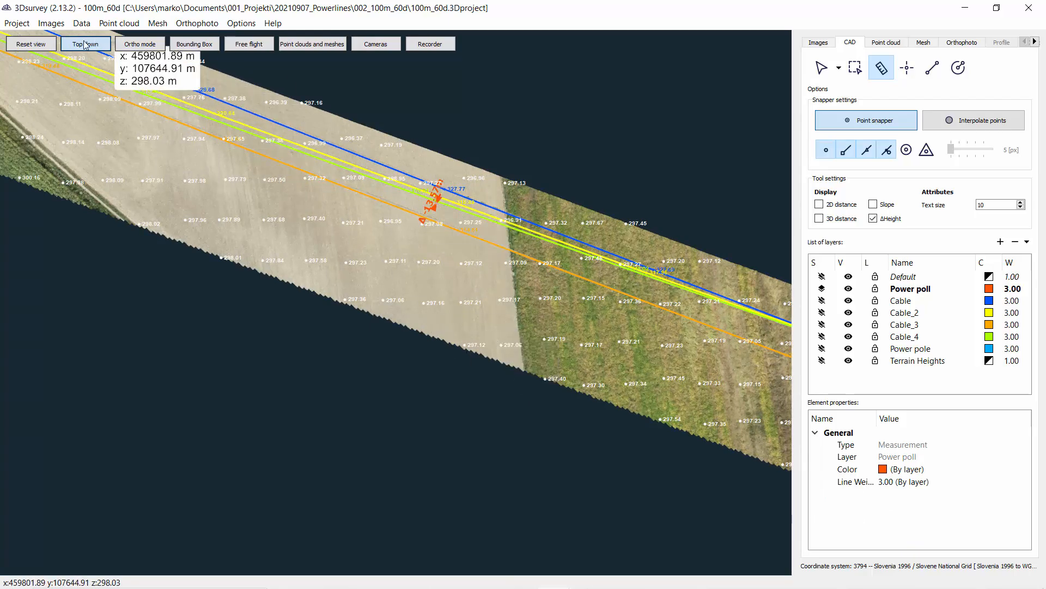
# Step: Orbit and zoom around the corridor to examine the cable-to-ground clearance measurement
pyautogui.moveTo(493, 271); pyautogui.dragTo(390, 151)
pyautogui.scroll(8, 393, 164)
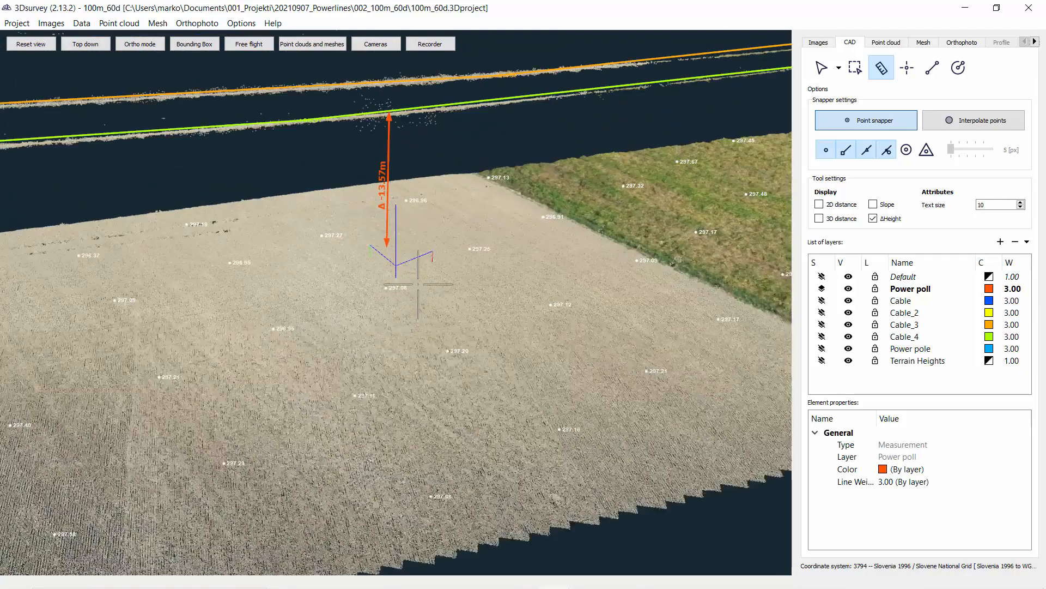
pyautogui.moveTo(429, 270); pyautogui.dragTo(393, 250)
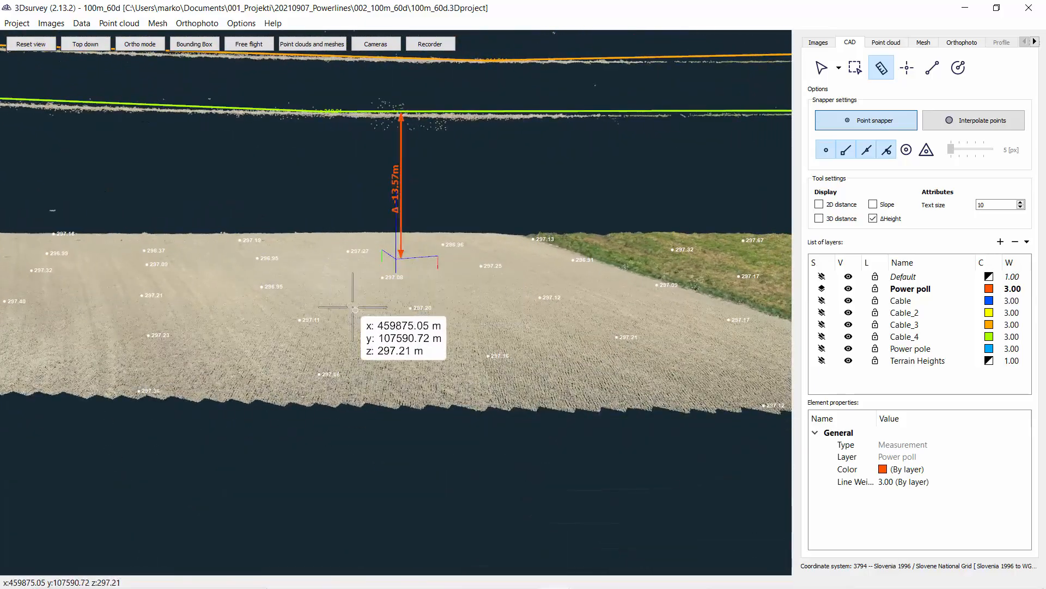
pyautogui.scroll(-5, 327, 349)
pyautogui.moveTo(317, 345); pyautogui.dragTo(349, 358)
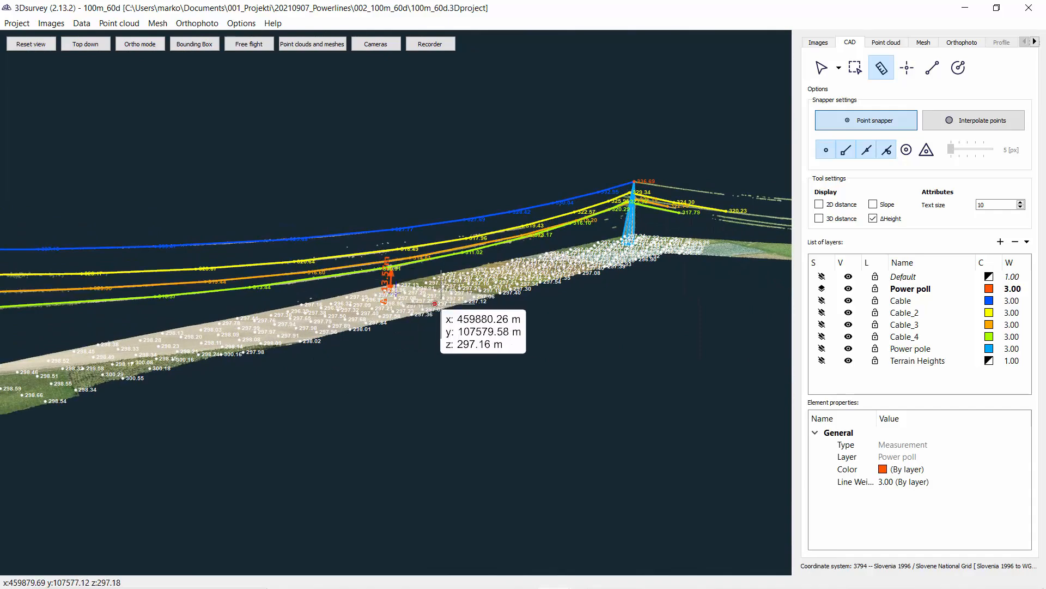
pyautogui.moveTo(393, 305); pyautogui.dragTo(414, 345)
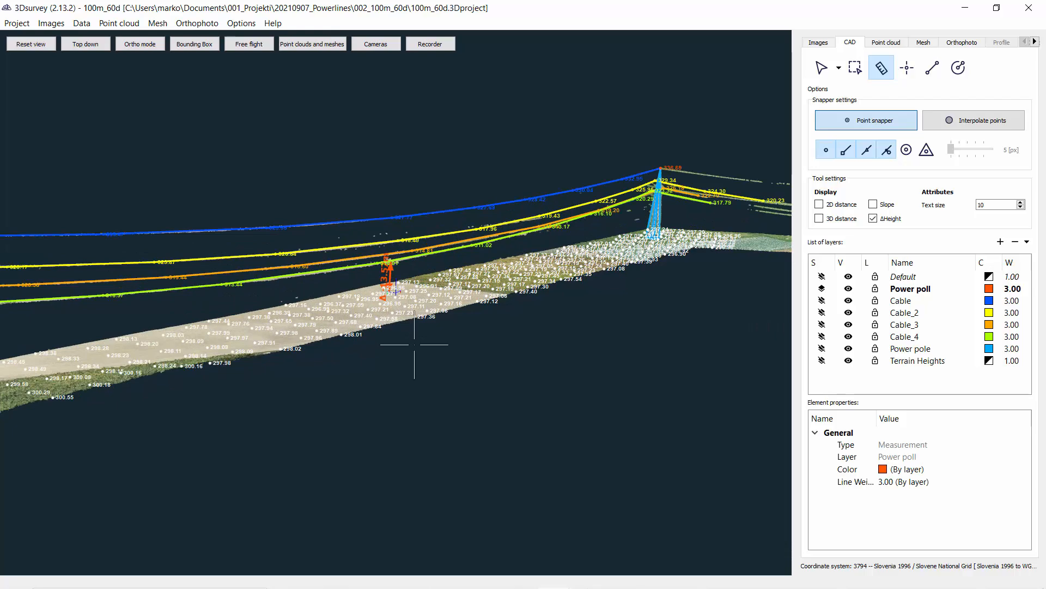
pyautogui.moveTo(543, 352); pyautogui.dragTo(336, 352)
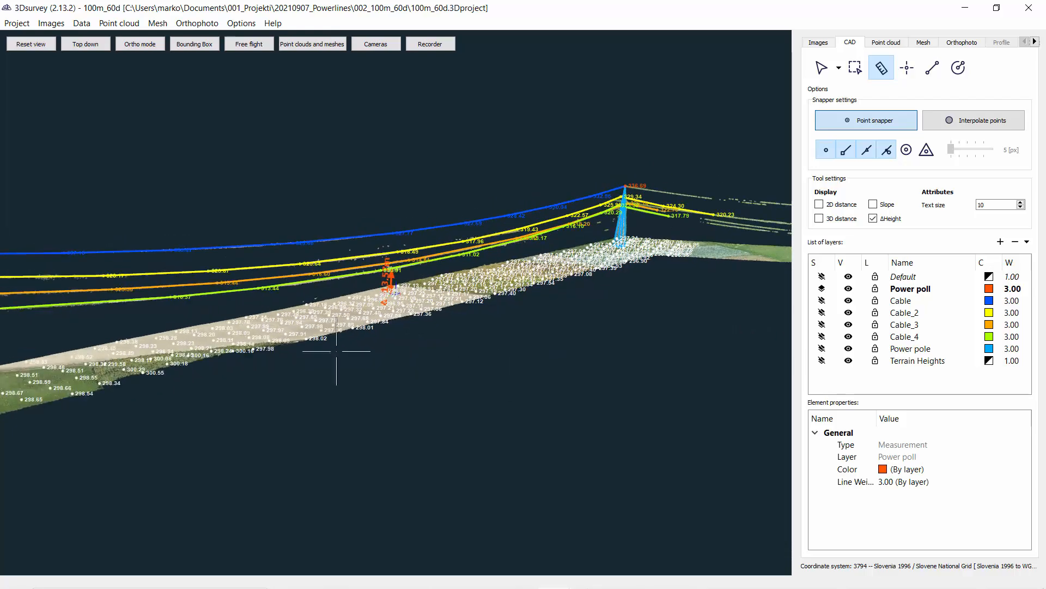
pyautogui.moveTo(557, 316); pyautogui.dragTo(554, 316, button='middle')
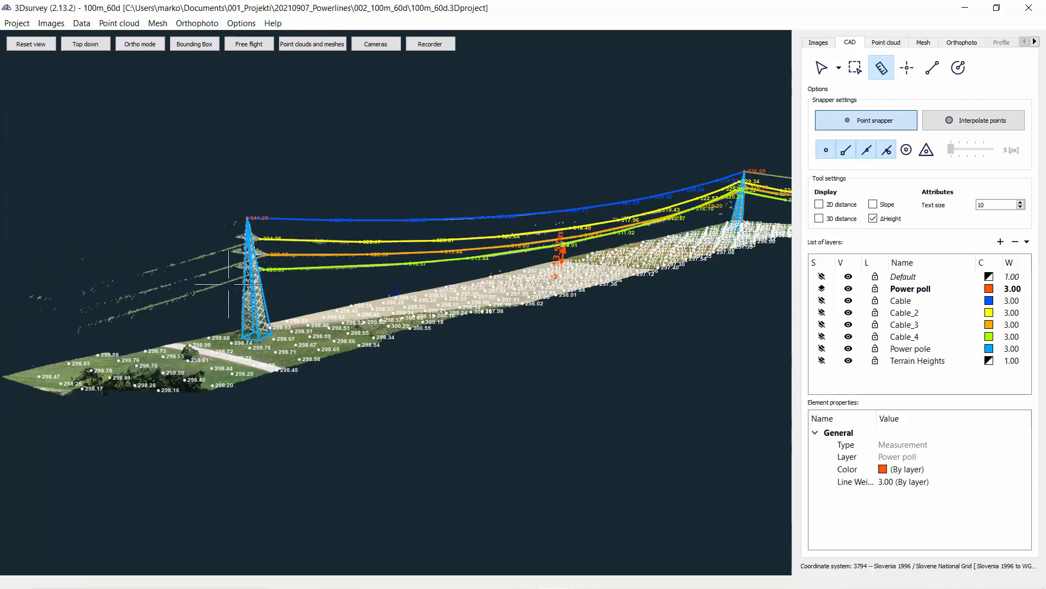
pyautogui.moveTo(362, 299); pyautogui.dragTo(670, 312)
pyautogui.moveTo(573, 276); pyautogui.dragTo(461, 238)
pyautogui.scroll(5, 545, 355)
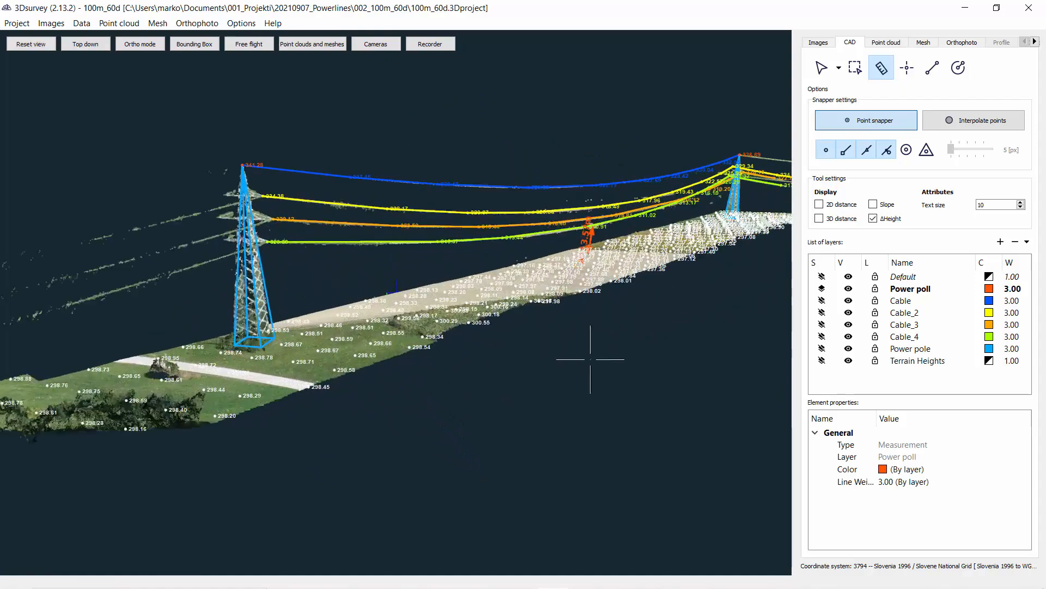
pyautogui.scroll(-3, 494, 384)
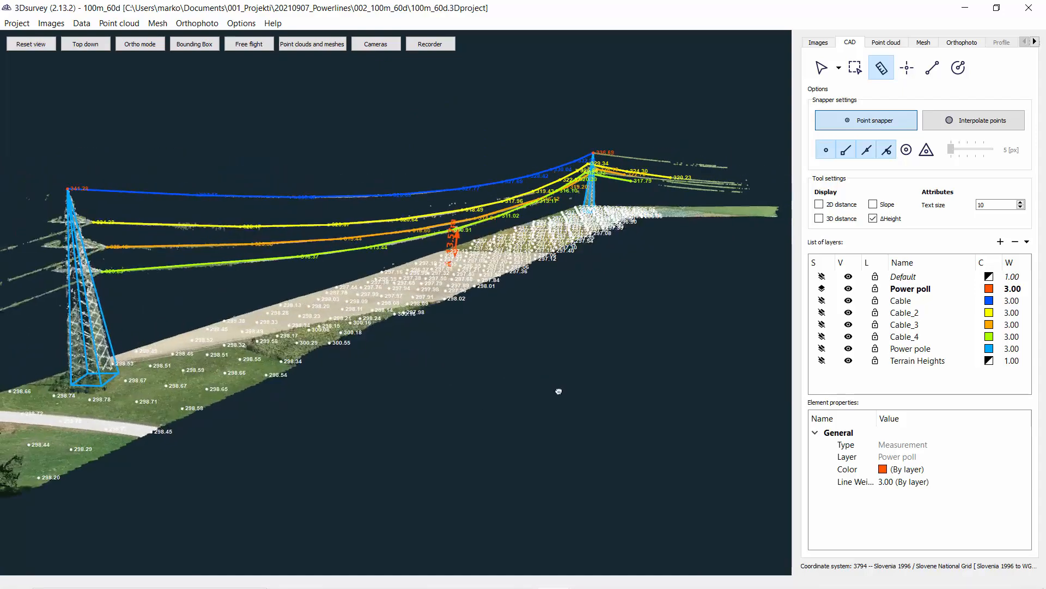
# Step: Hide the point cloud so only the CAD data is displayed, and orbit around the vectorised corridor
pyautogui.click(880, 44)
pyautogui.click(815, 86)
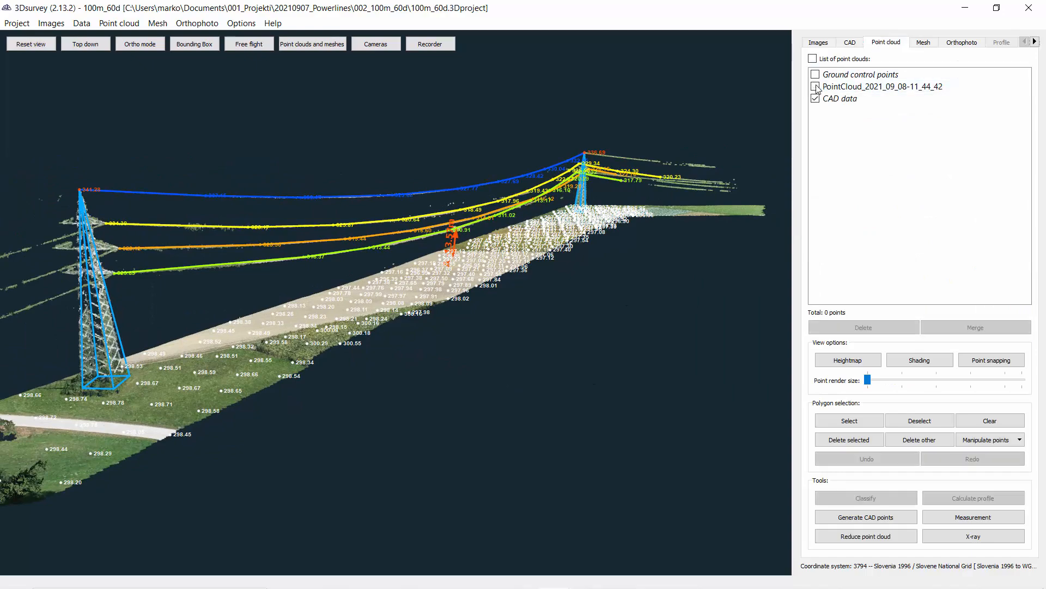
pyautogui.moveTo(578, 249); pyautogui.dragTo(517, 321)
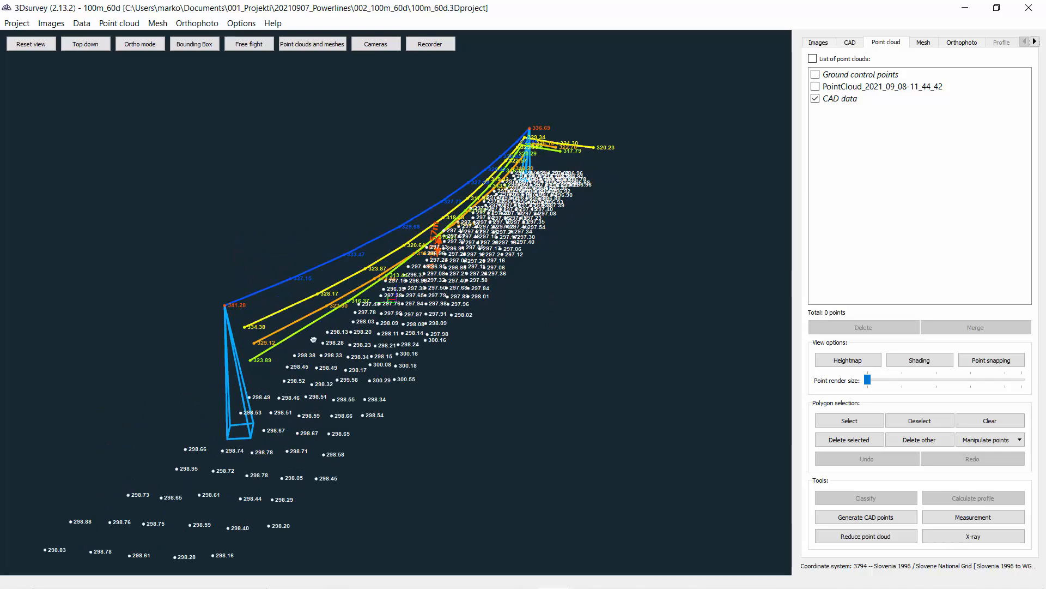
pyautogui.moveTo(314, 340); pyautogui.dragTo(413, 371)
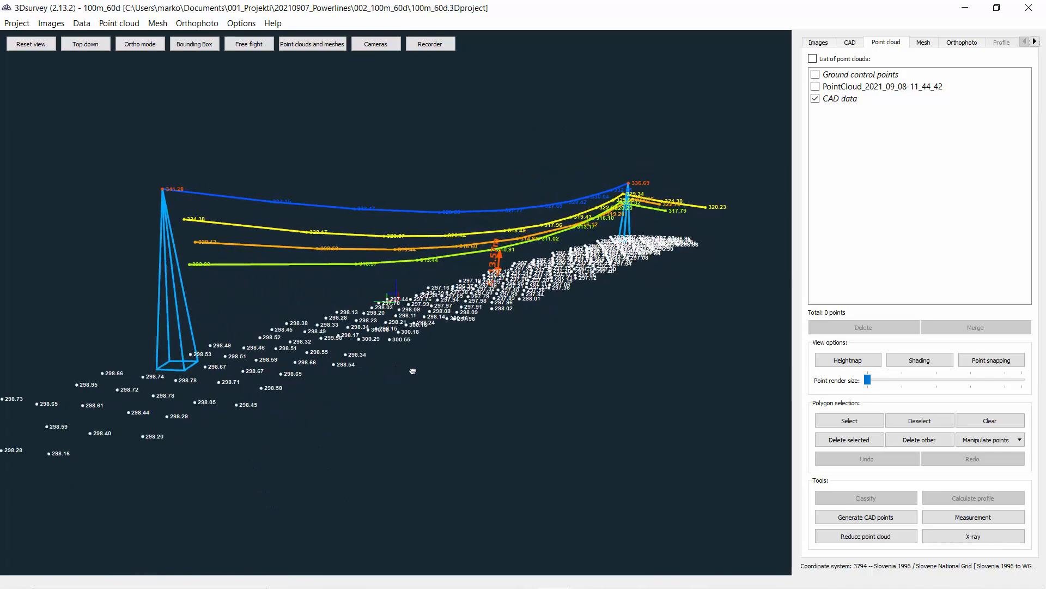